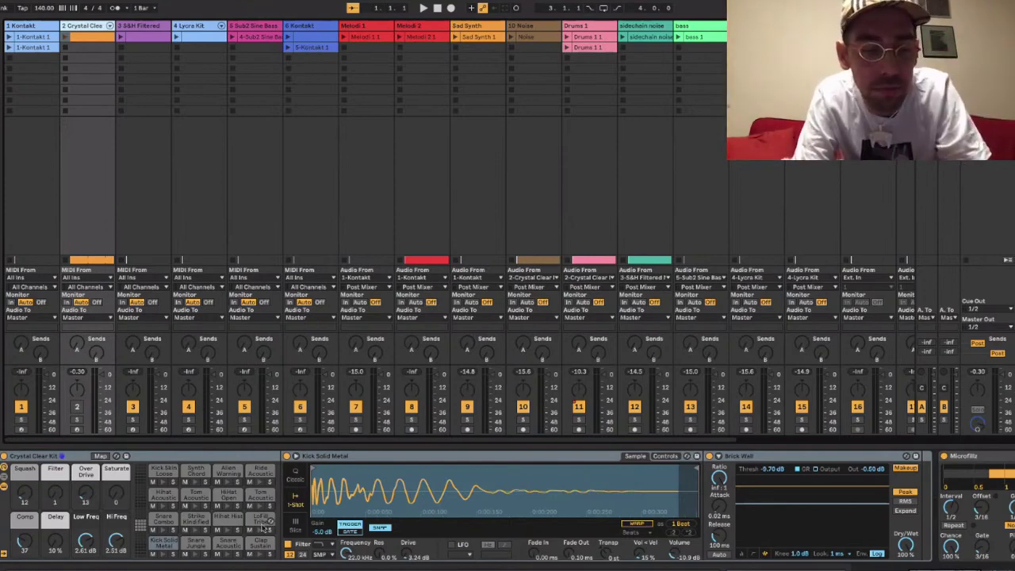
Review the Crystal Clear Kit track's device chain, and view the waveforms of both Drums 1 clips in Session View.
scroll(726, 476, "right", 10)
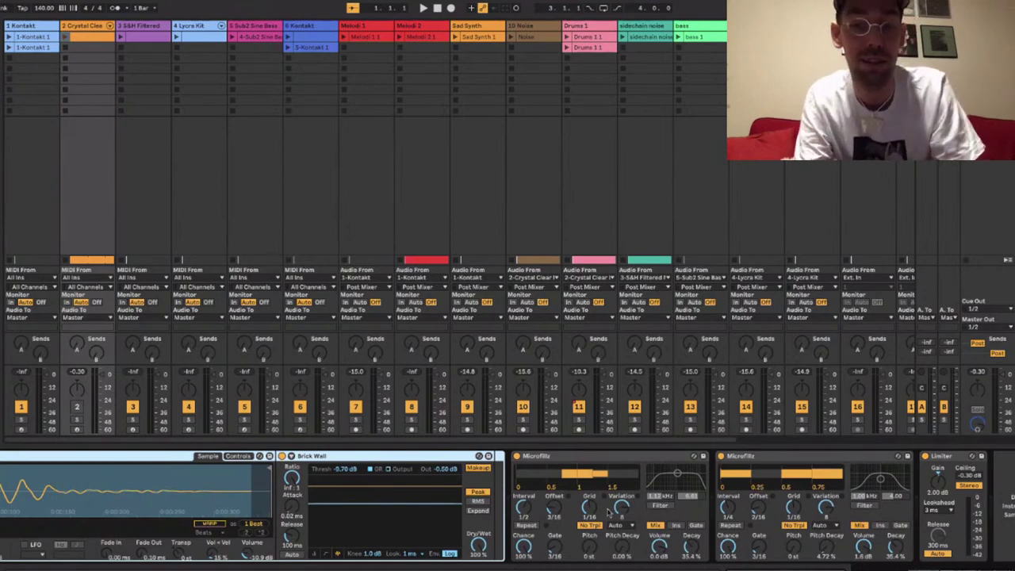
scroll(692, 471, "left", 6)
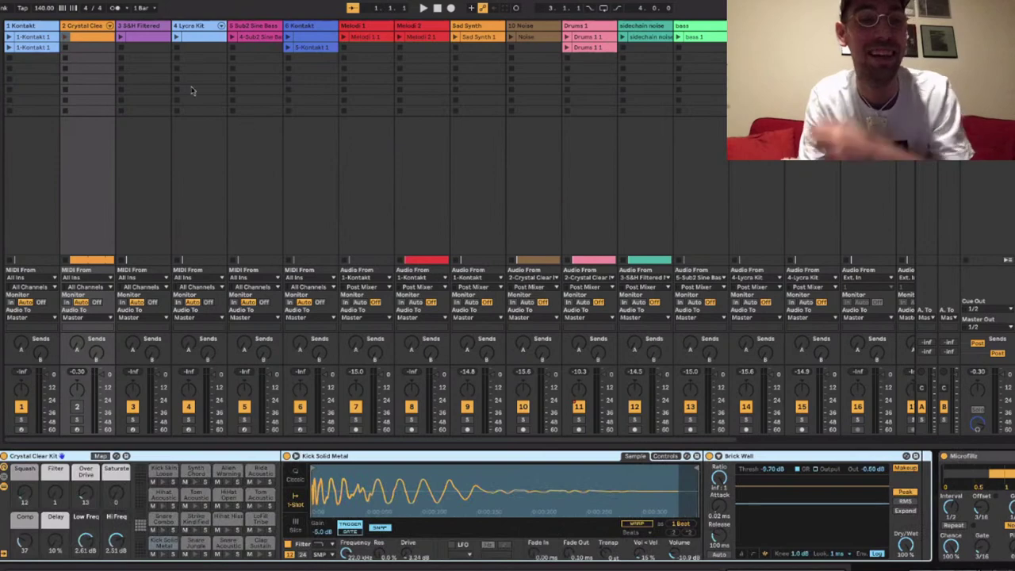
double_click(587, 38)
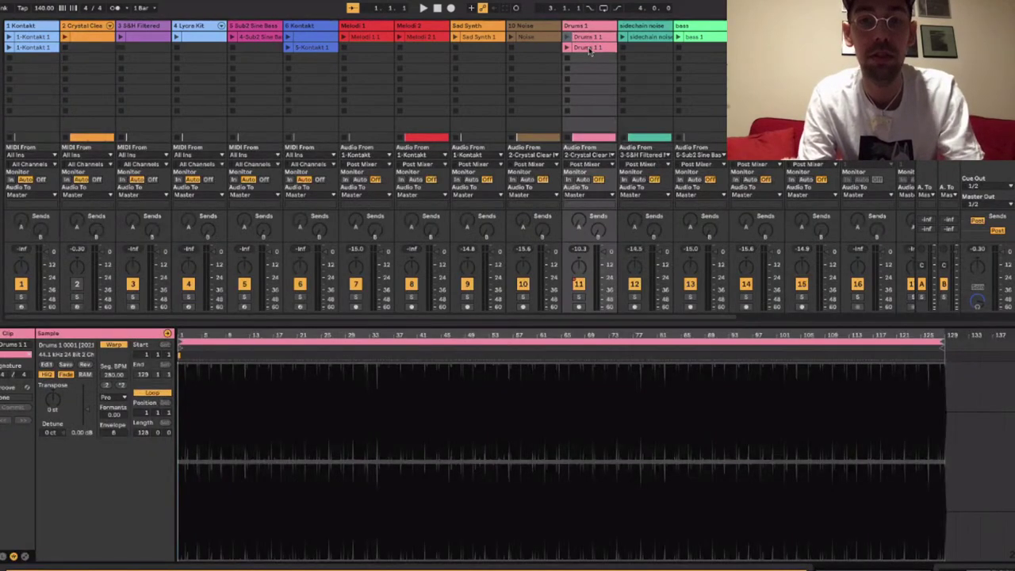
left_click(589, 48)
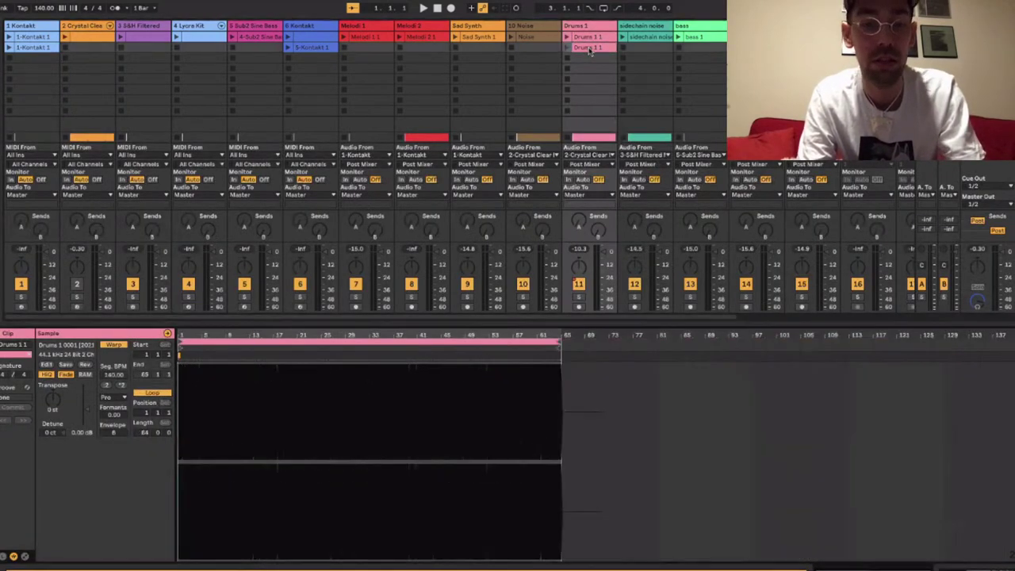
Switch to the arrangement and inspect the opening beats of the first Drums 1 clip's waveform up close.
key("Tab")
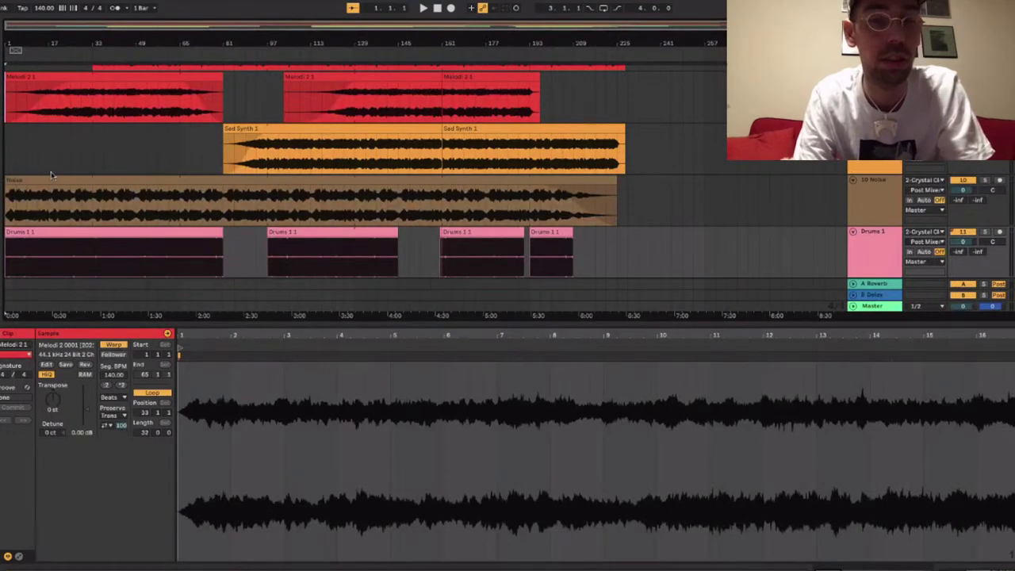
scroll(32, 181, "down", 3)
left_click(7, 194)
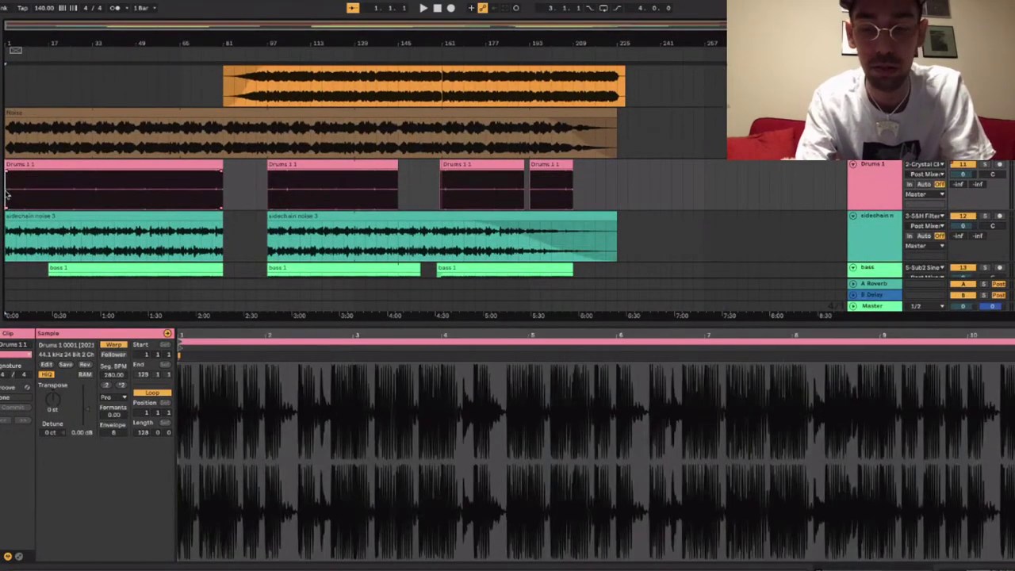
key("plus")
key("plus")
key("plus")
key("plus")
key("plus")
key("plus")
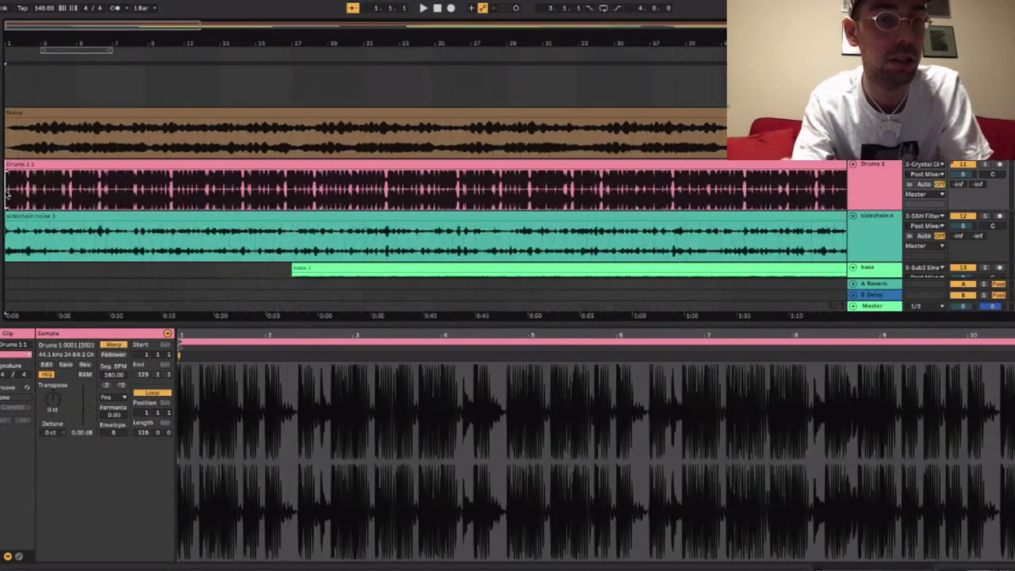
key("plus")
key("plus")
key("plus")
key("plus")
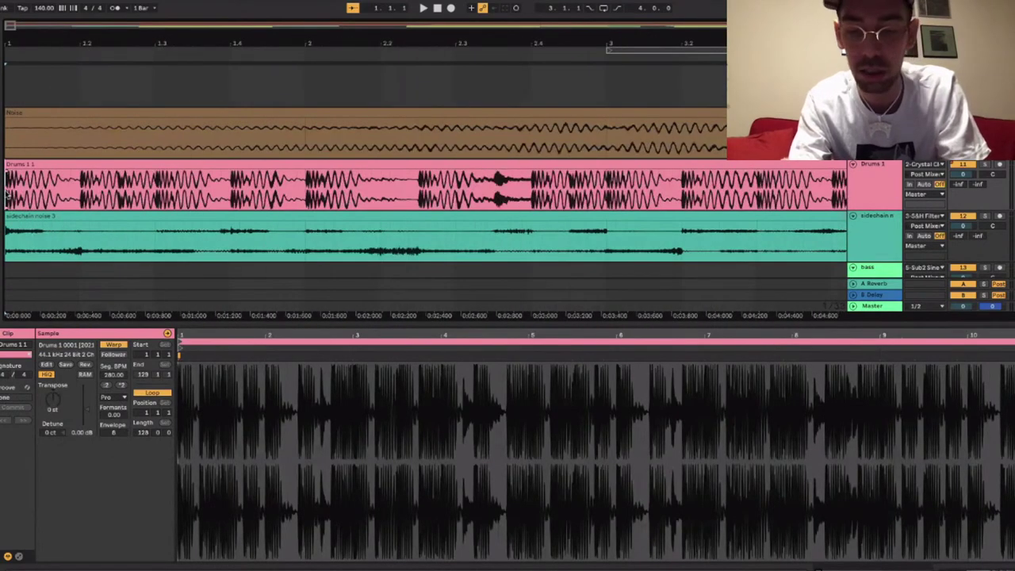
key("plus")
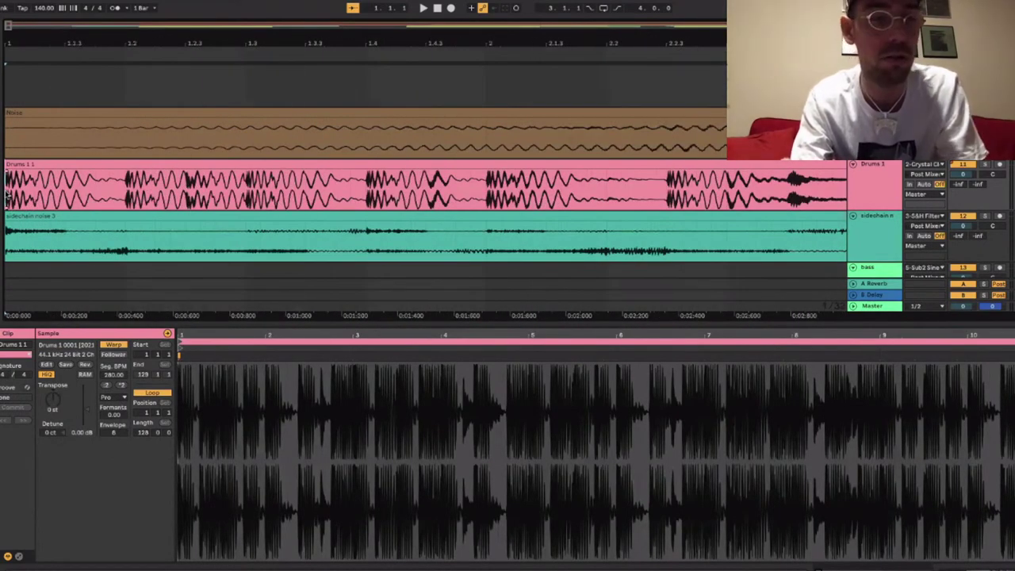
Return to a wide overview of the arrangement and look over the bass, hats and Clap N Snare tracks.
key("minus")
key("minus")
key("minus")
key("minus")
key("minus")
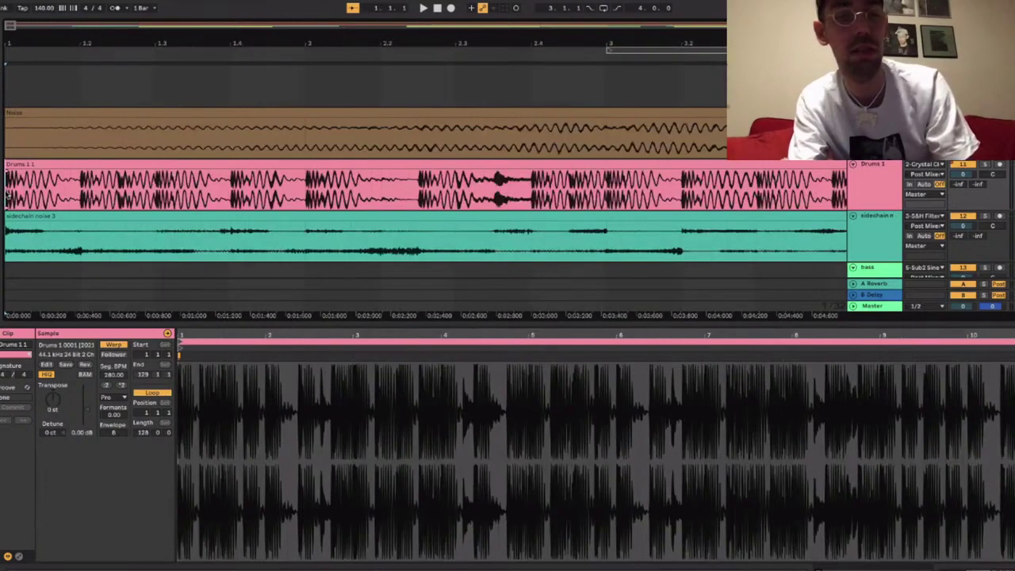
key("minus")
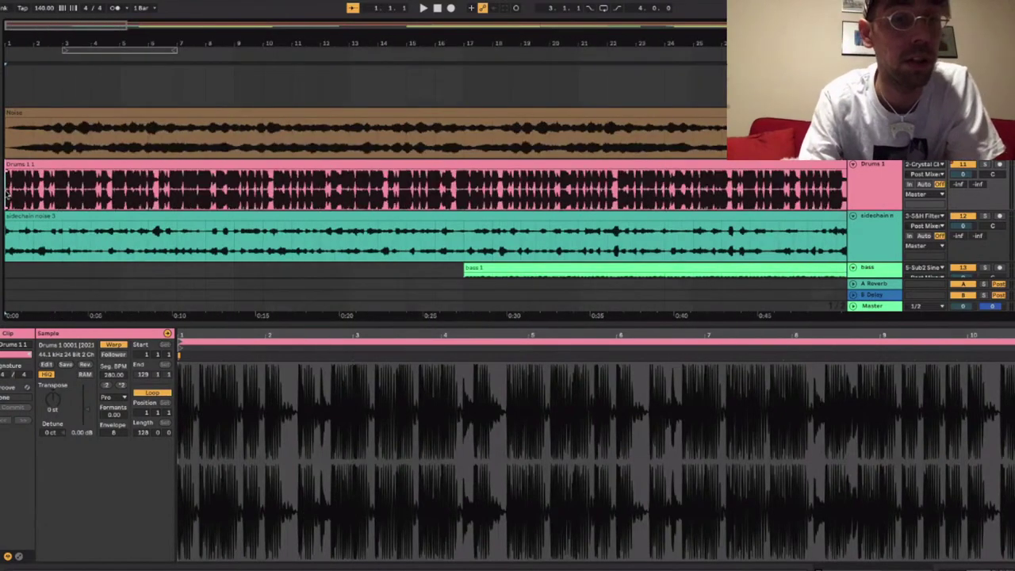
key("minus")
key("minus")
key("minus")
key("minus")
key("minus")
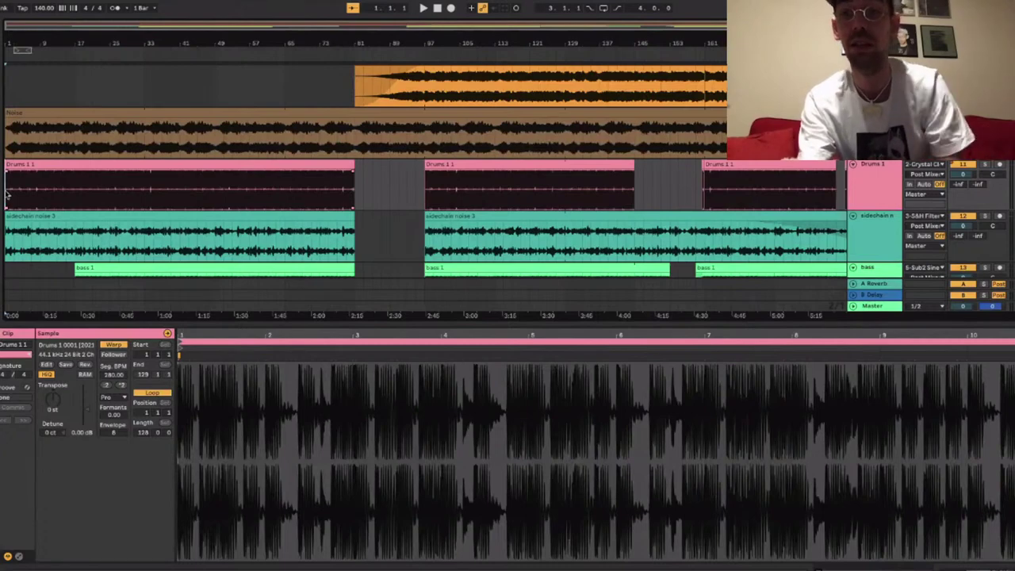
scroll(7, 194, "down", 5)
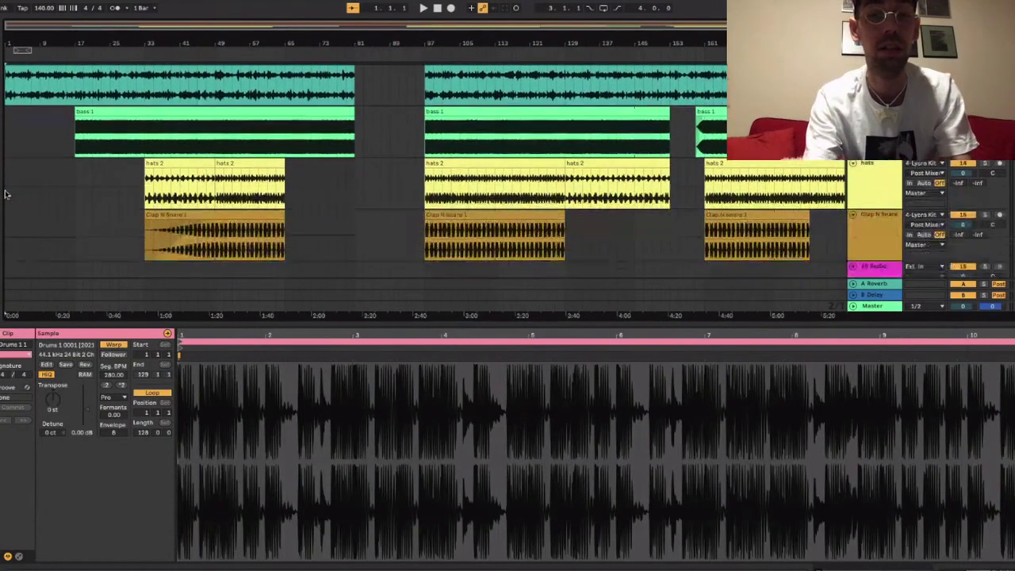
scroll(7, 195, "down", 3)
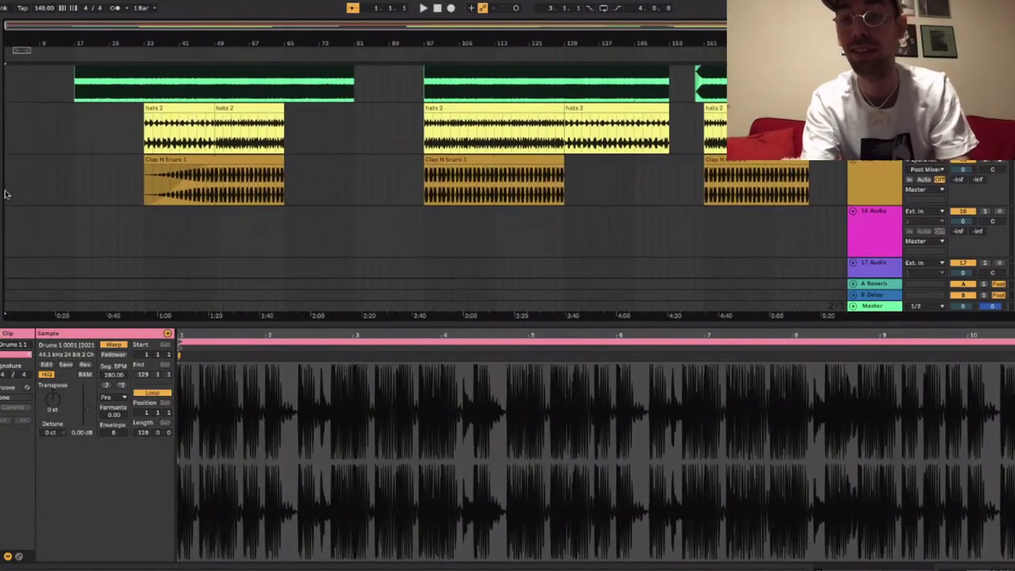
scroll(7, 194, "up", 6)
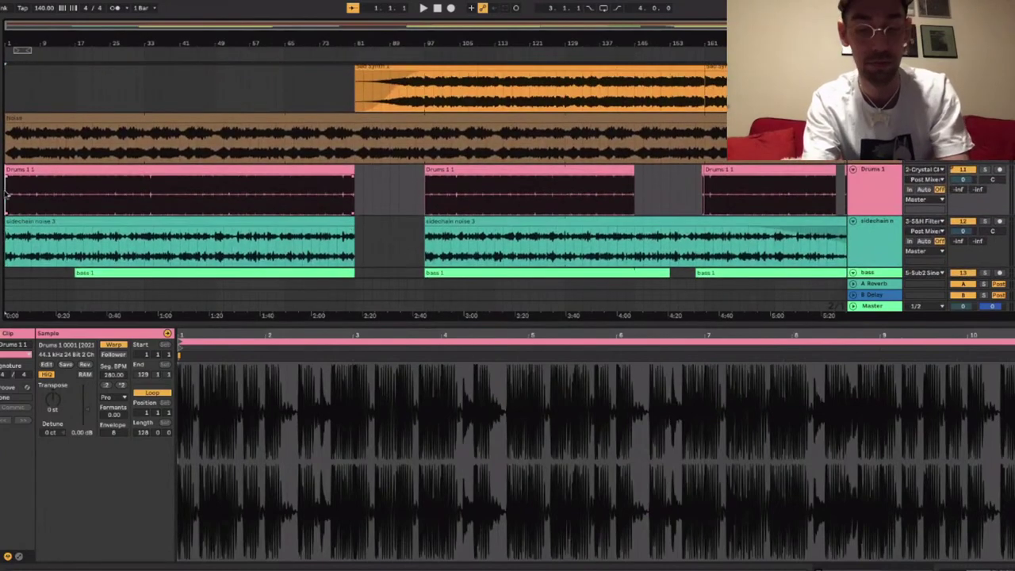
Play the arrangement from the beginning and review how the drum, bass, hats, melody and synth clips are laid out.
key("space")
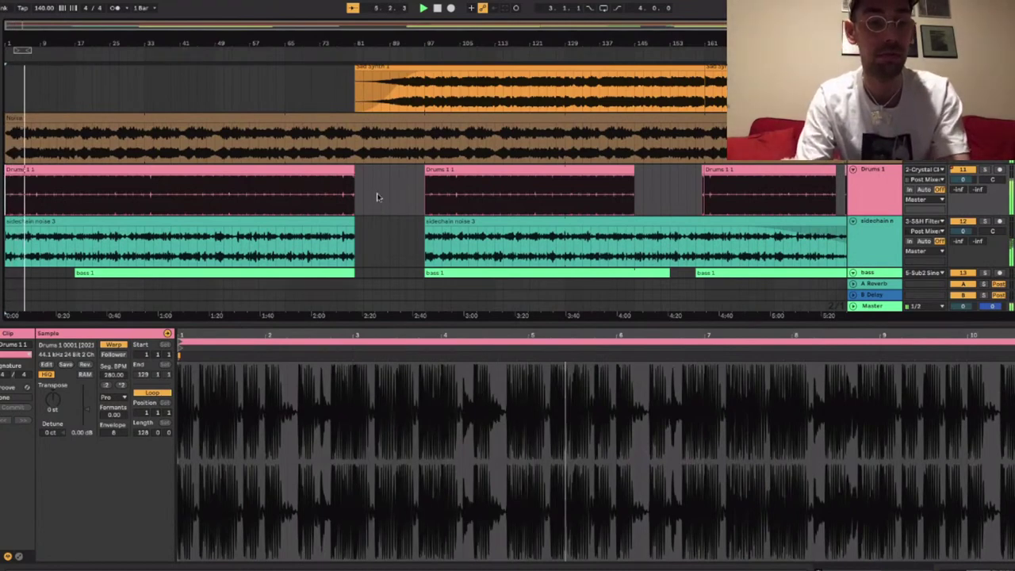
scroll(359, 198, "down", 5)
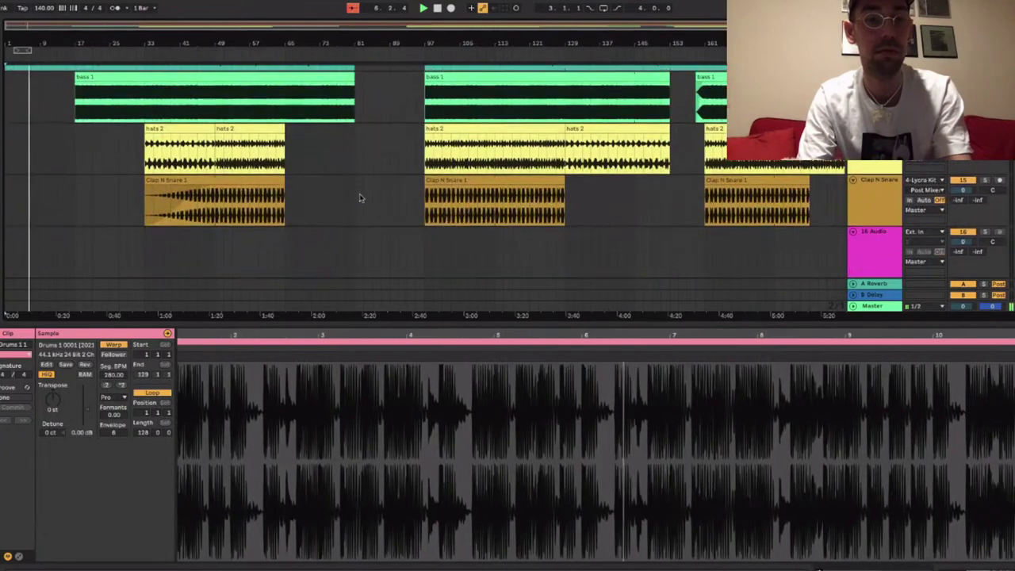
scroll(359, 198, "down", 2)
scroll(360, 198, "up", 5)
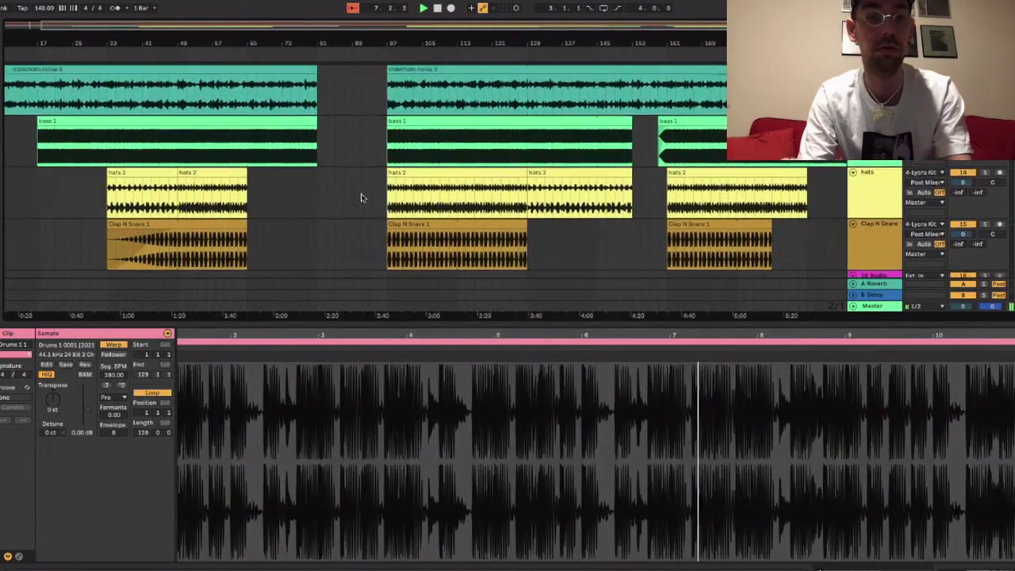
scroll(360, 200, "up", 5)
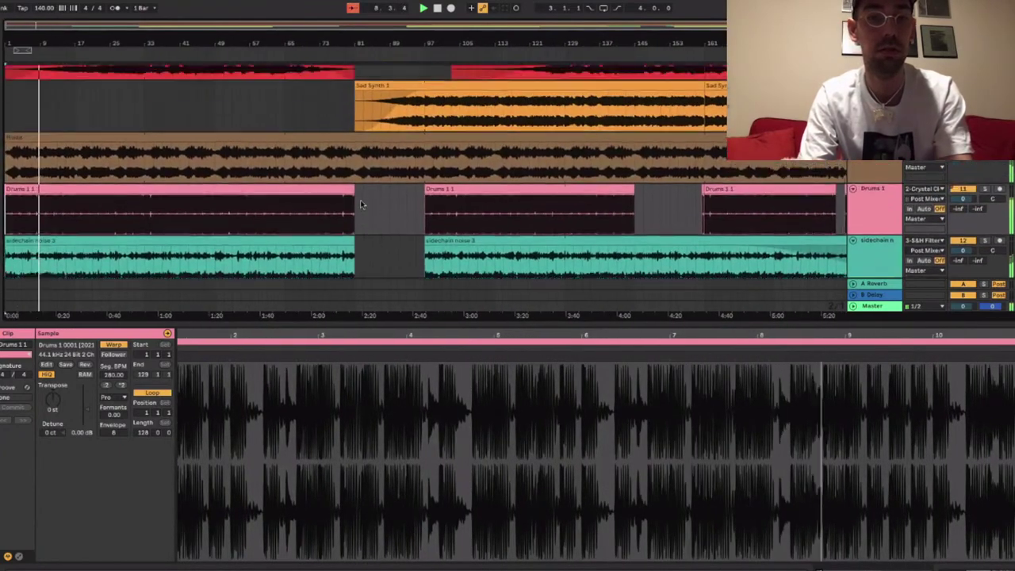
scroll(361, 204, "up", 6)
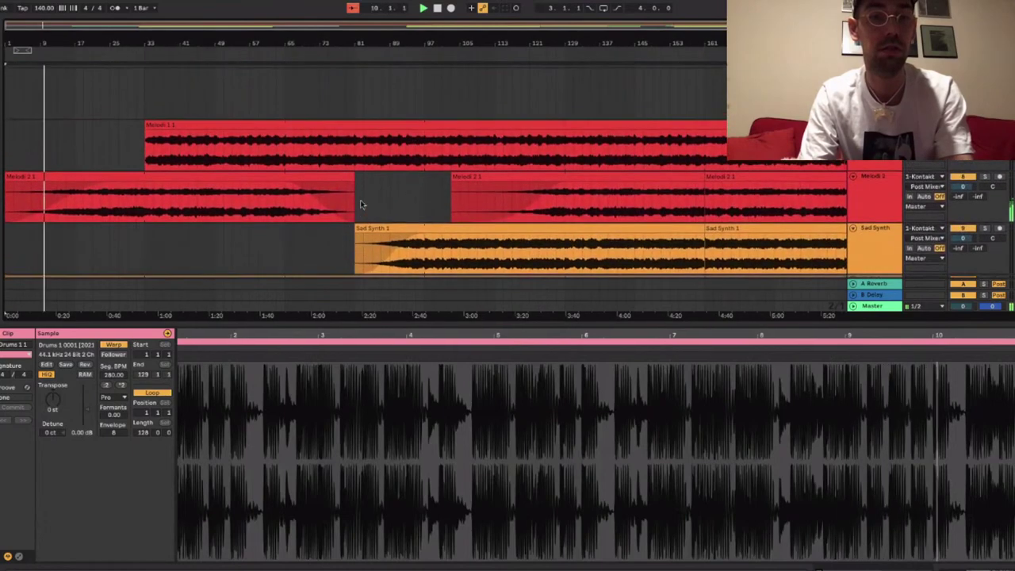
scroll(360, 205, "down", 4)
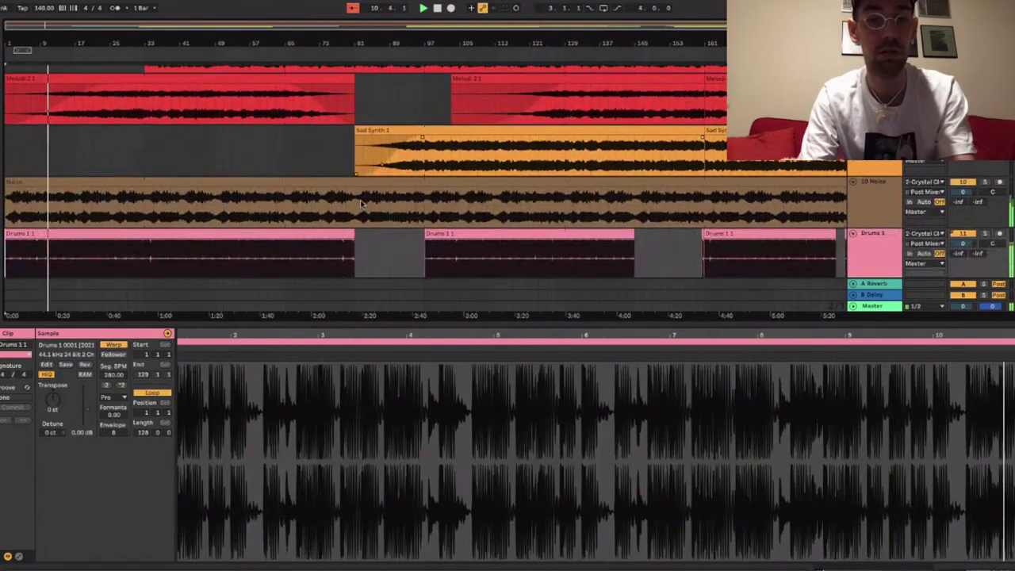
Check the track levels in Session View during playback and view the hats 2 clip's waveform.
key("Tab")
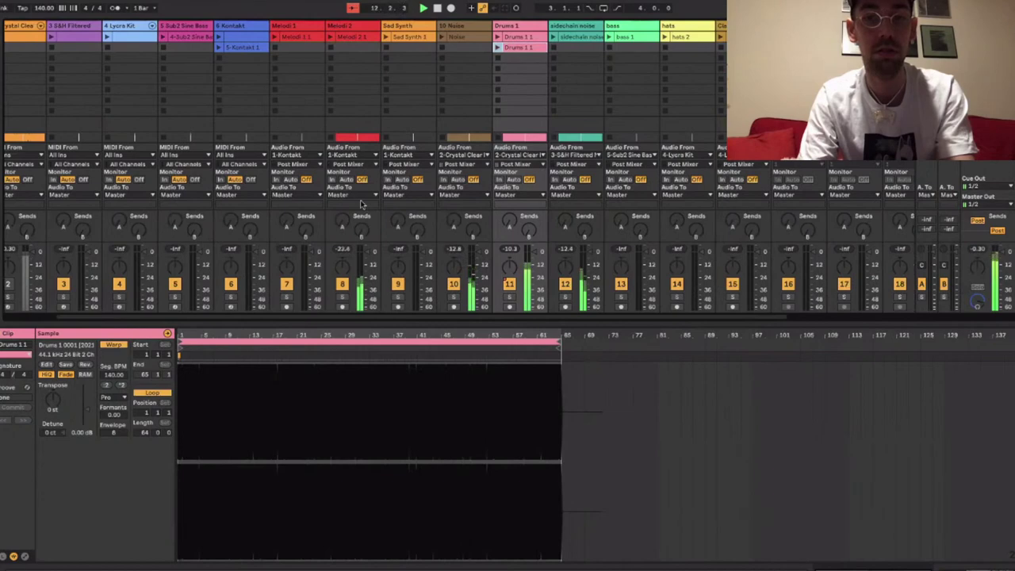
scroll(360, 205, "right", 5)
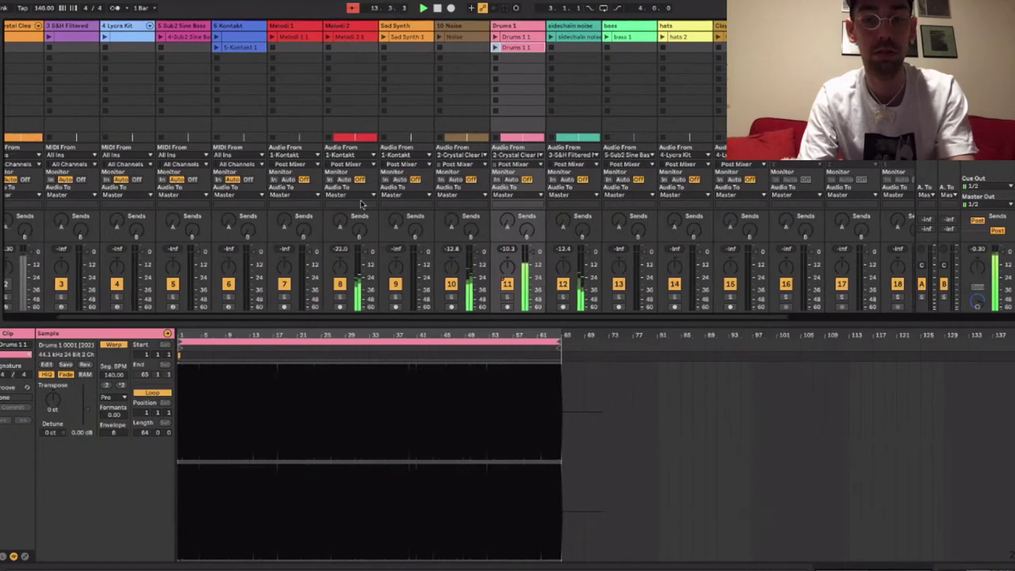
scroll(352, 204, "left", 5)
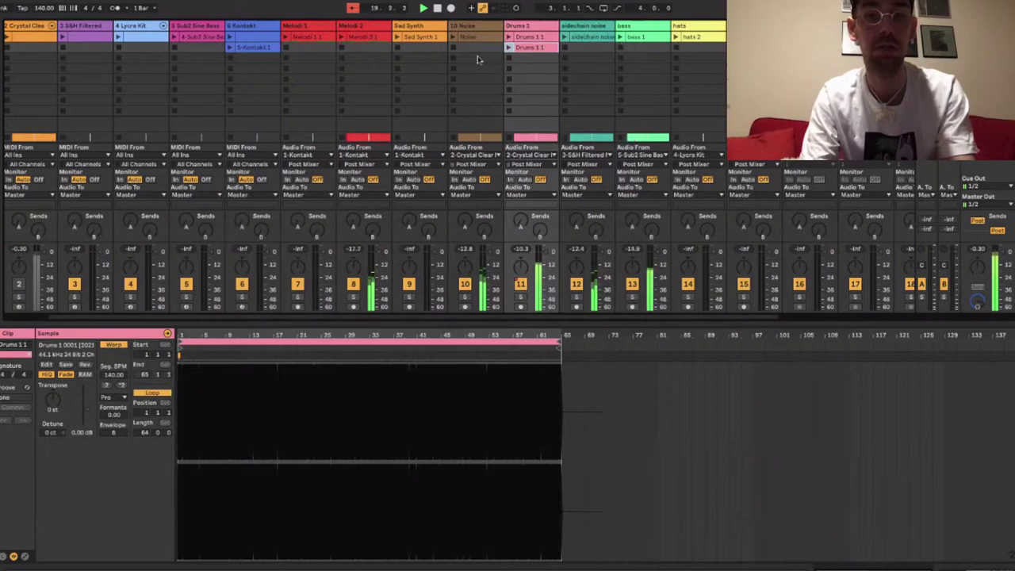
left_click(701, 37)
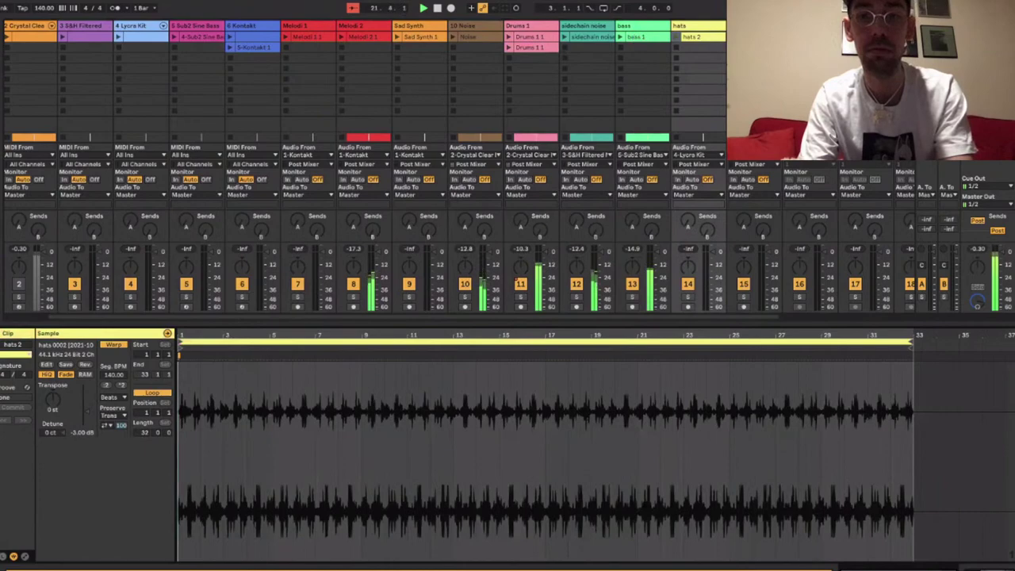
Examine where the hats and Clap N Snare clips enter in the arrangement, and check their mixer levels in Session View.
key("Tab")
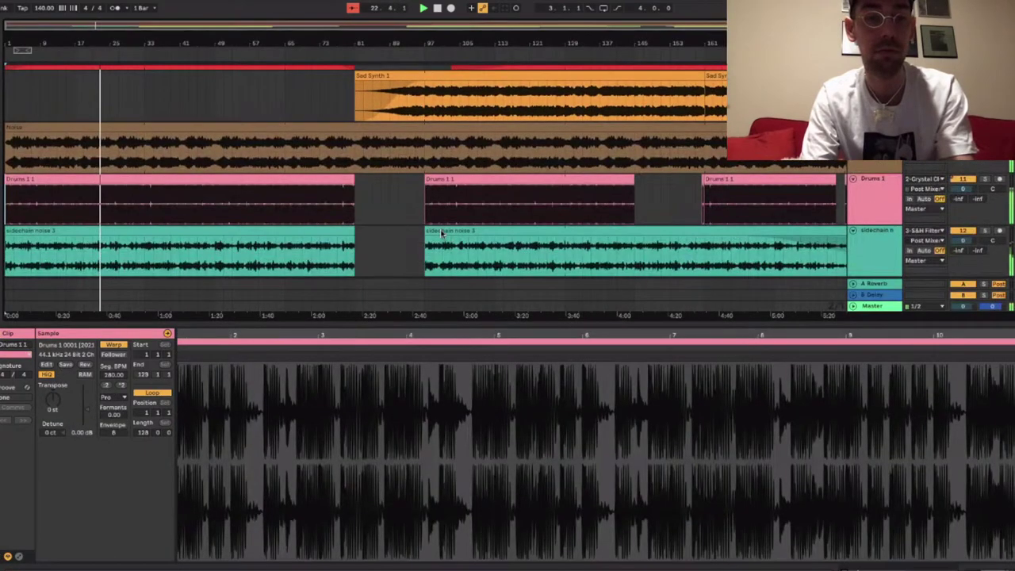
scroll(432, 234, "down", 3)
scroll(429, 233, "down", 1)
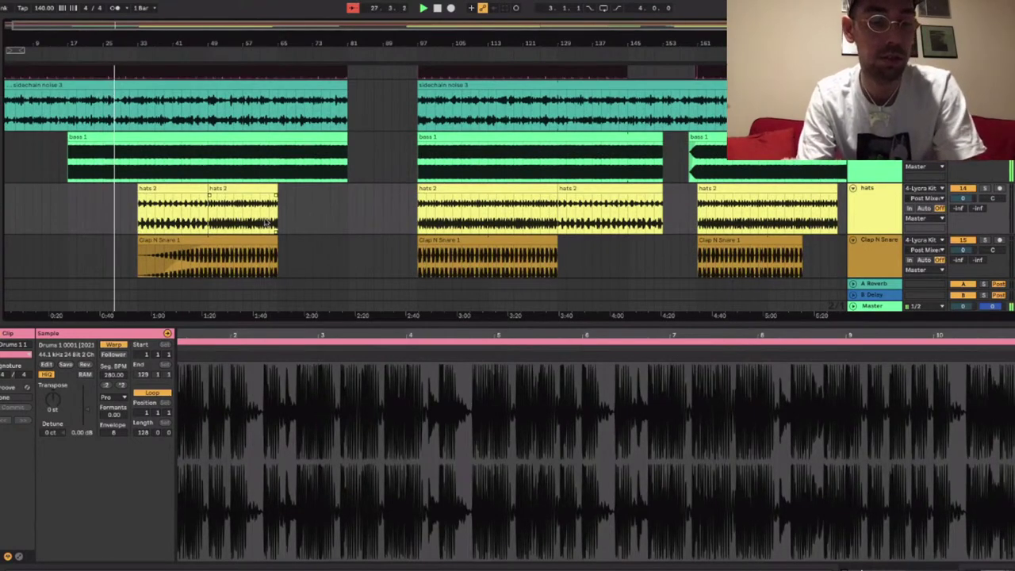
key("Tab")
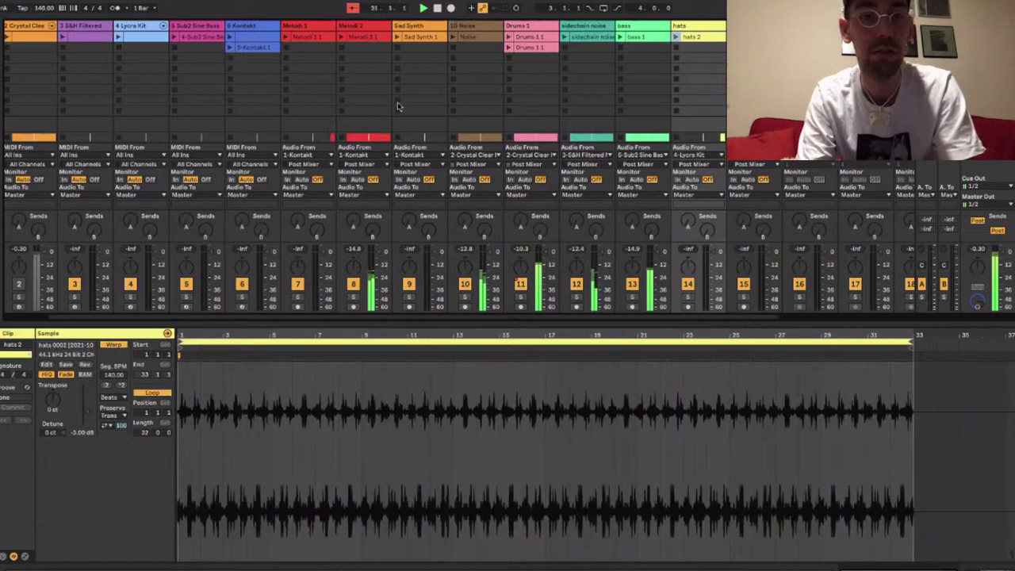
scroll(401, 103, "right", 2)
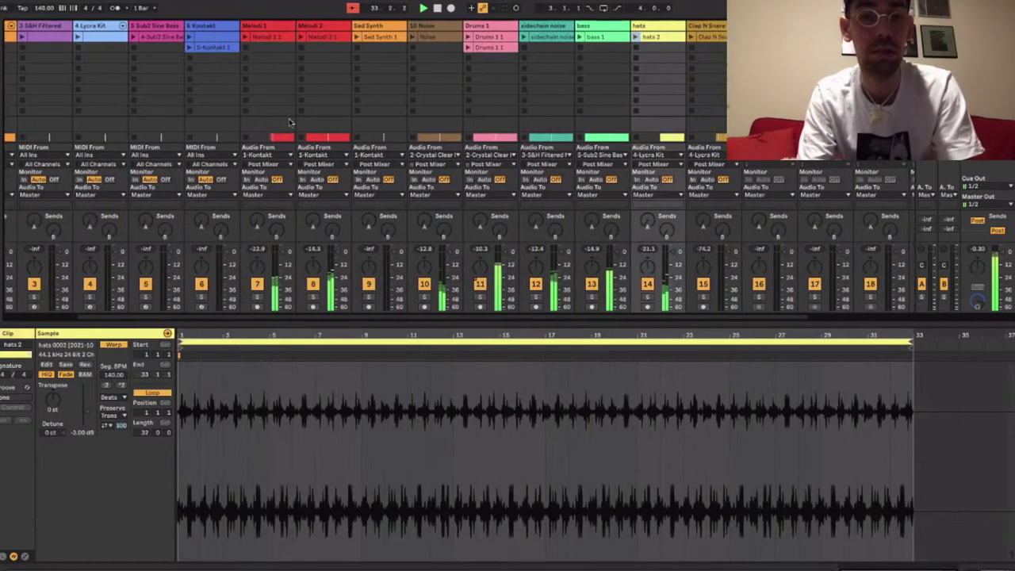
Go back to the arrangement, listen to the section from bar 33, stop playback and review the melody, synth, drum and bass layers.
key("Tab")
scroll(316, 190, "up", 1)
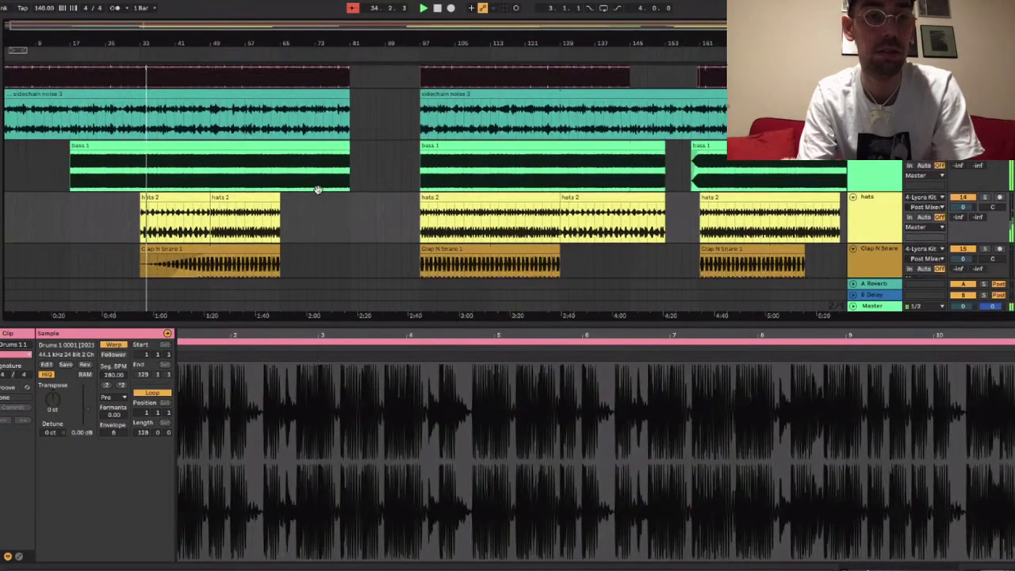
scroll(316, 189, "up", 5)
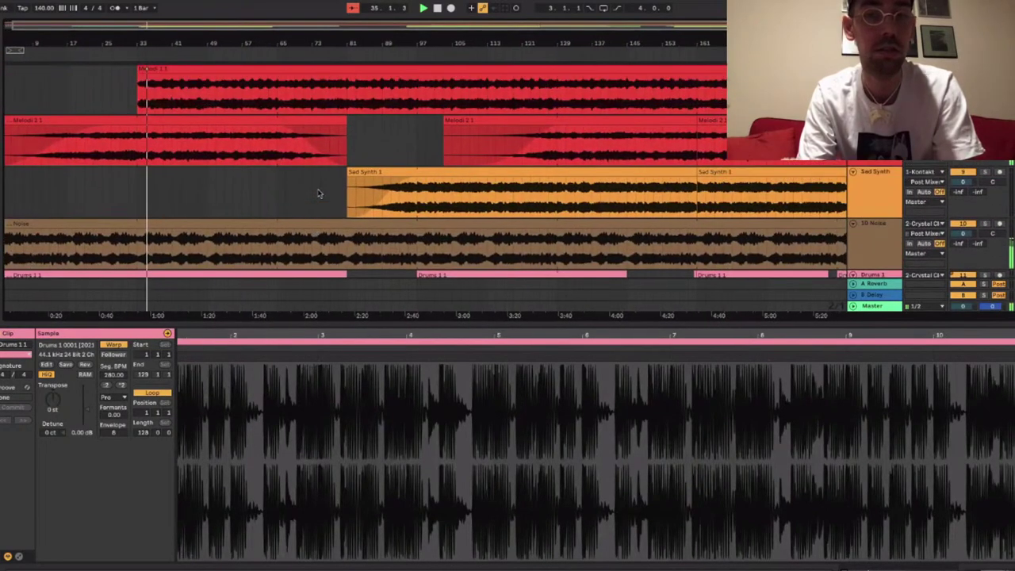
scroll(318, 193, "up", 1)
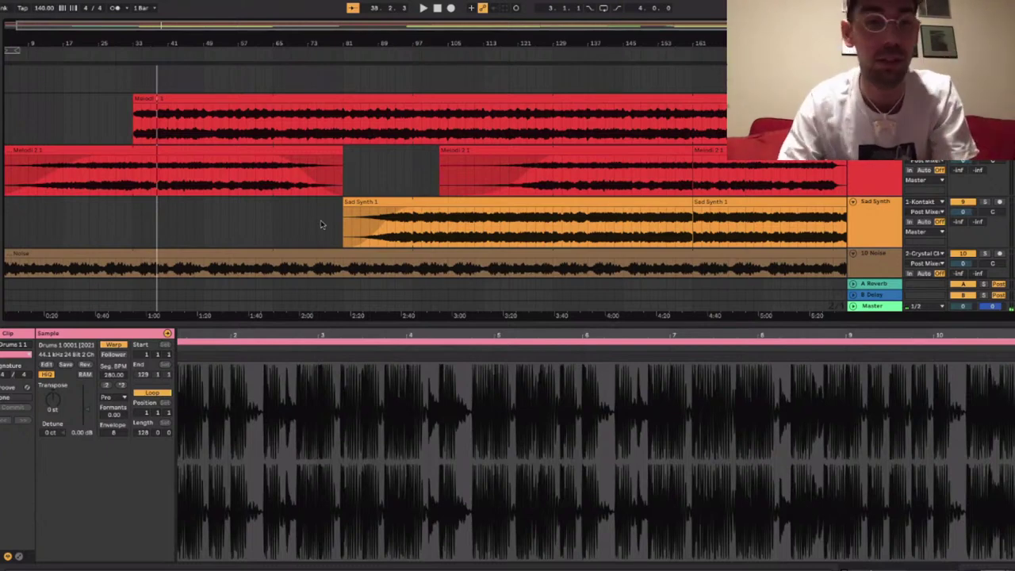
scroll(321, 225, "down", 5)
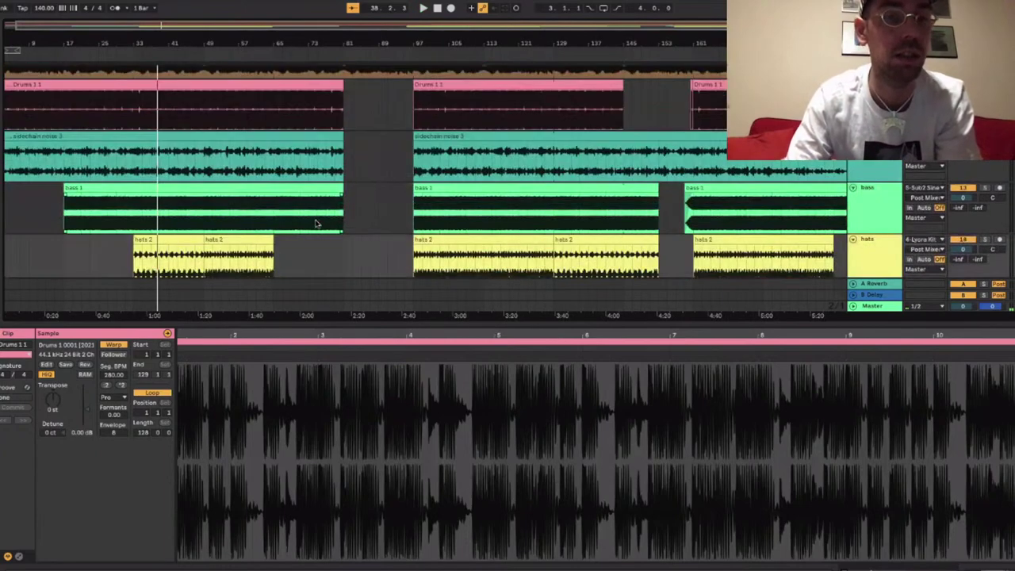
scroll(315, 225, "up", 5)
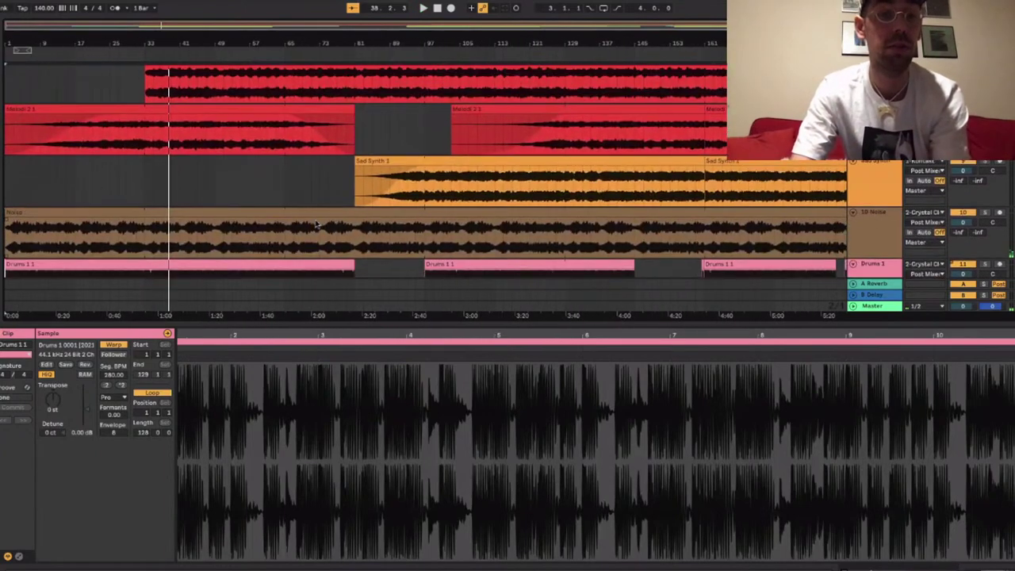
scroll(315, 225, "down", 3)
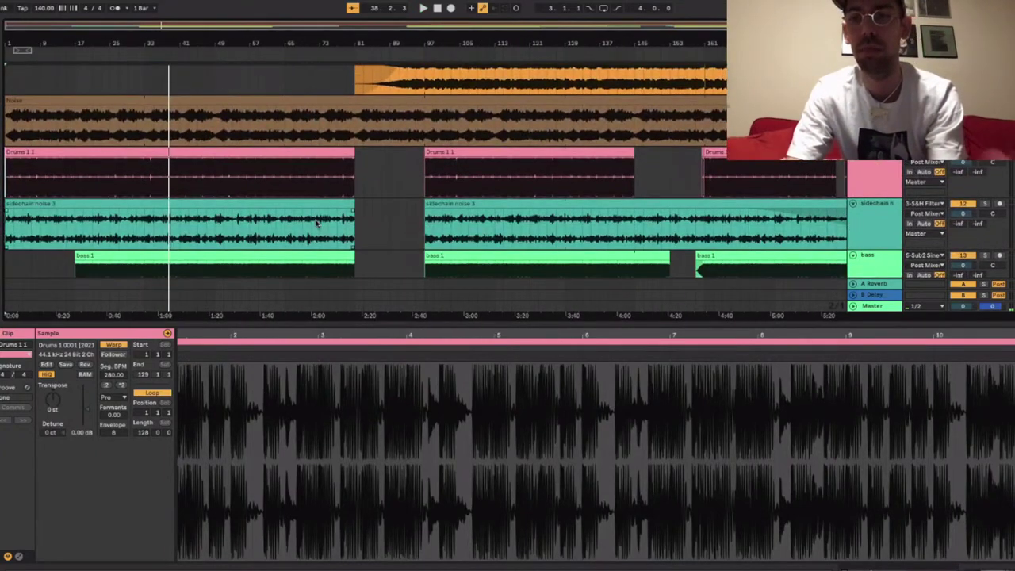
Solo the hats track and compare the first hats 2 clip in playback at a segment BPM of 140 and 280.
scroll(316, 224, "down", 3)
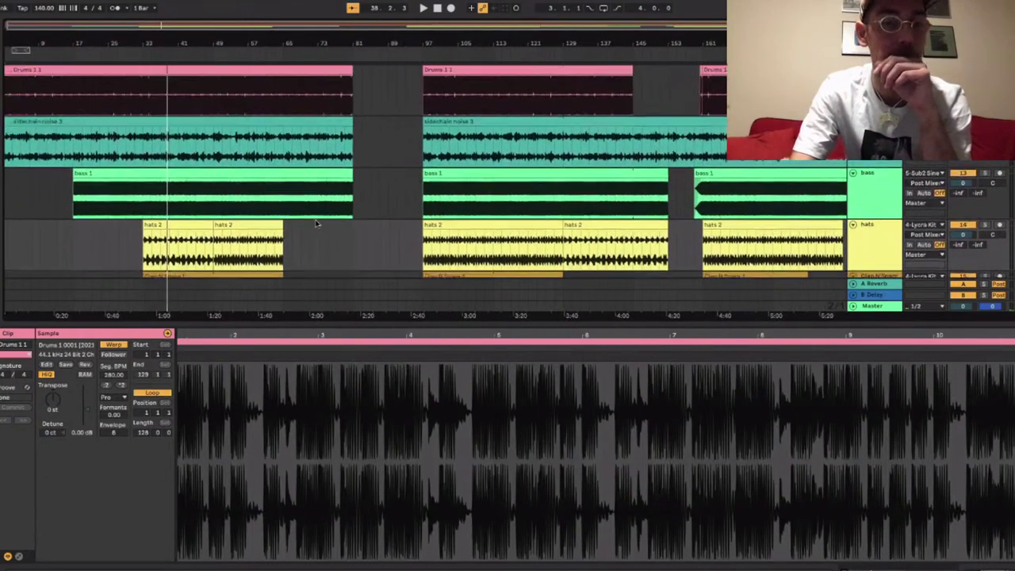
scroll(315, 223, "down", 5)
scroll(315, 224, "up", 4)
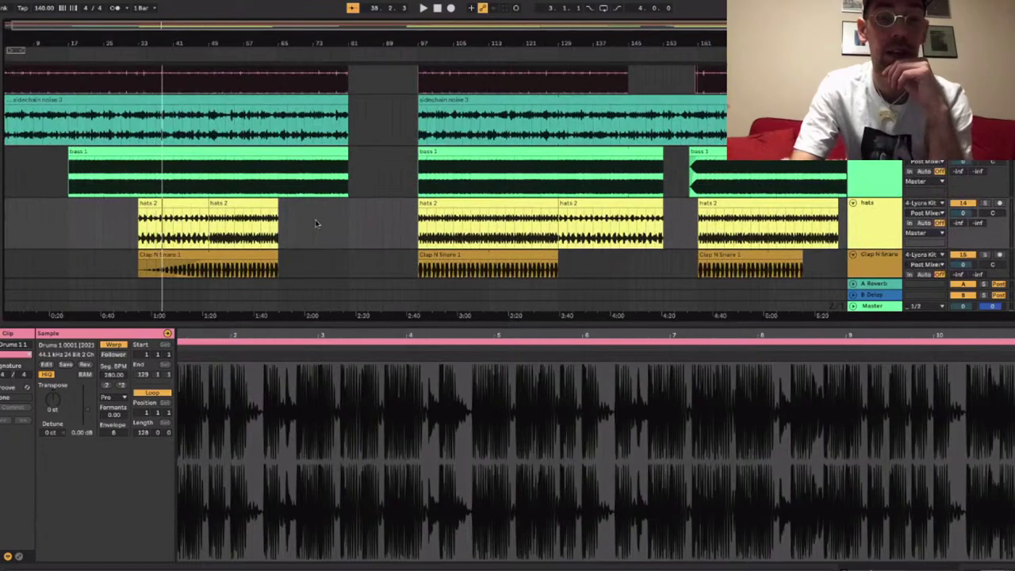
scroll(315, 224, "up", 3)
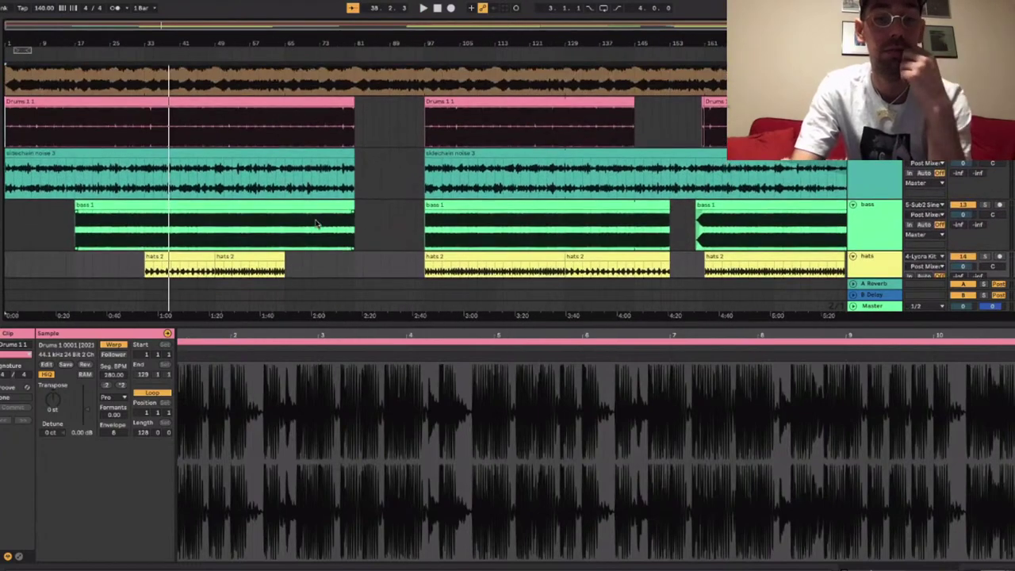
scroll(315, 223, "down", 1)
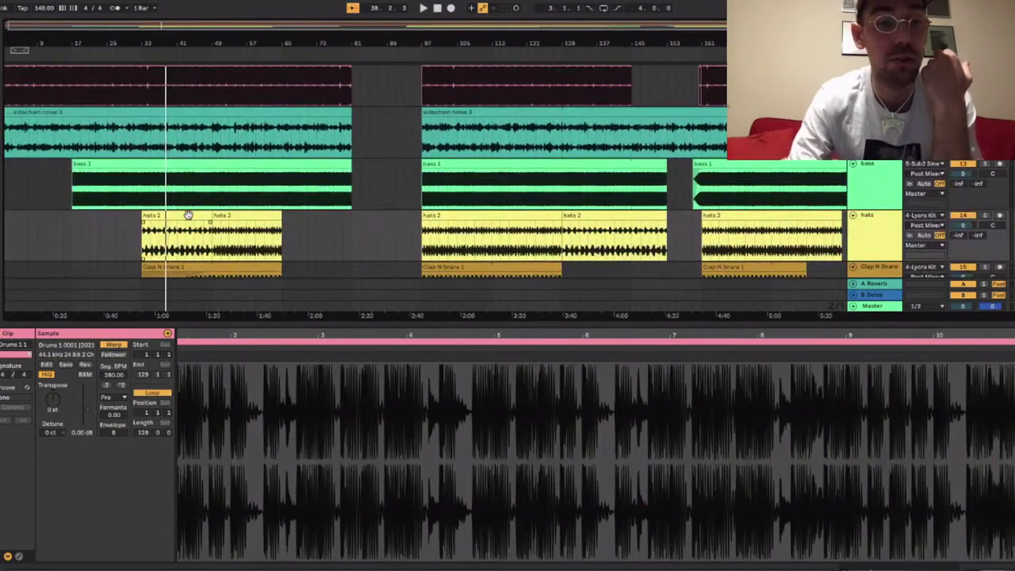
left_click(188, 215)
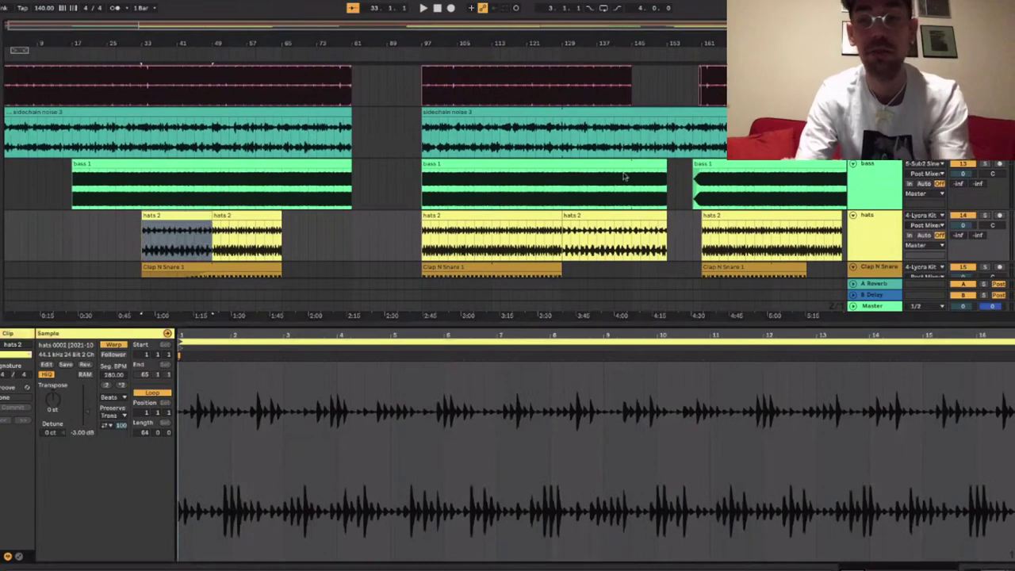
left_click(986, 215)
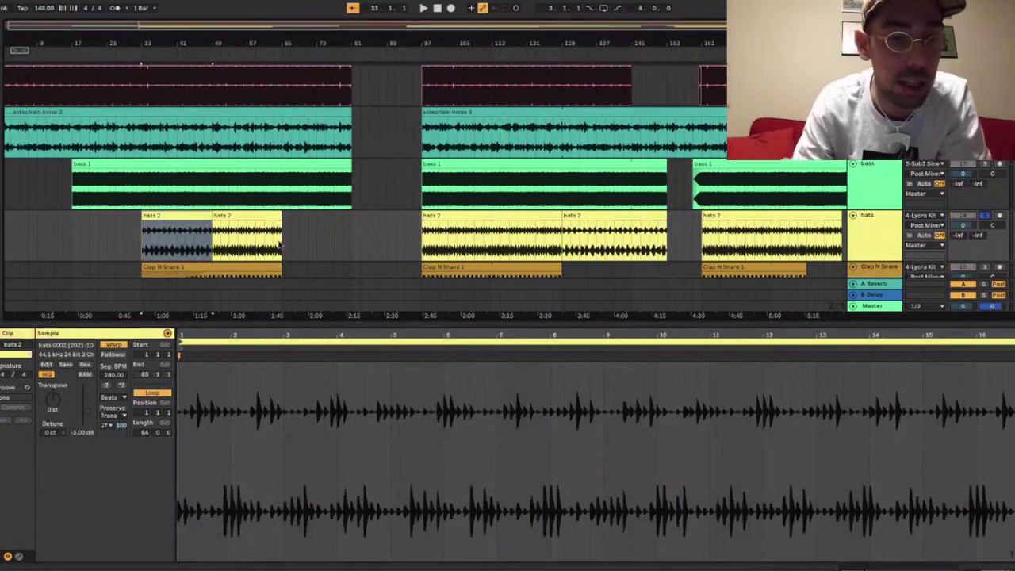
left_click(121, 386)
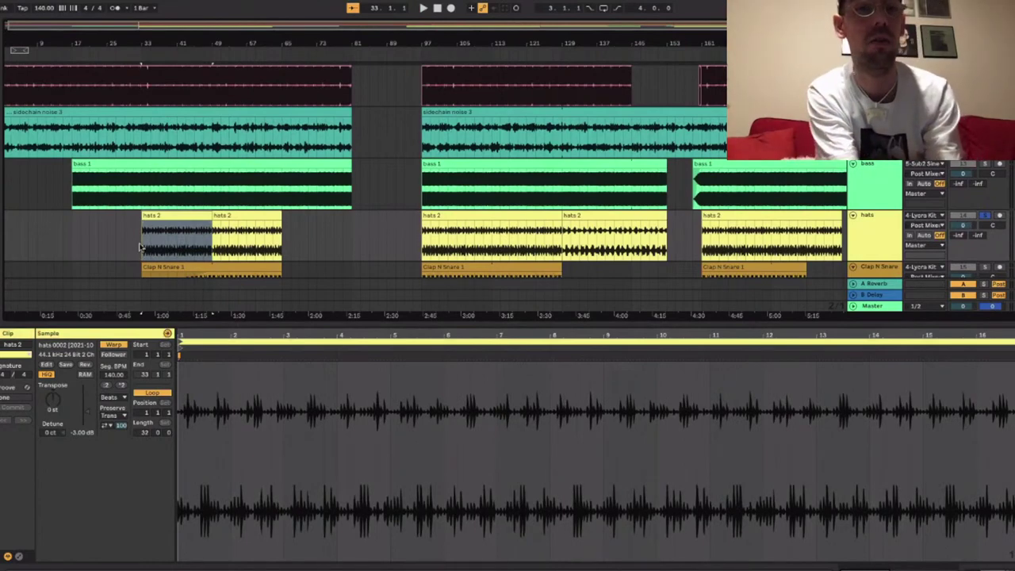
key("space")
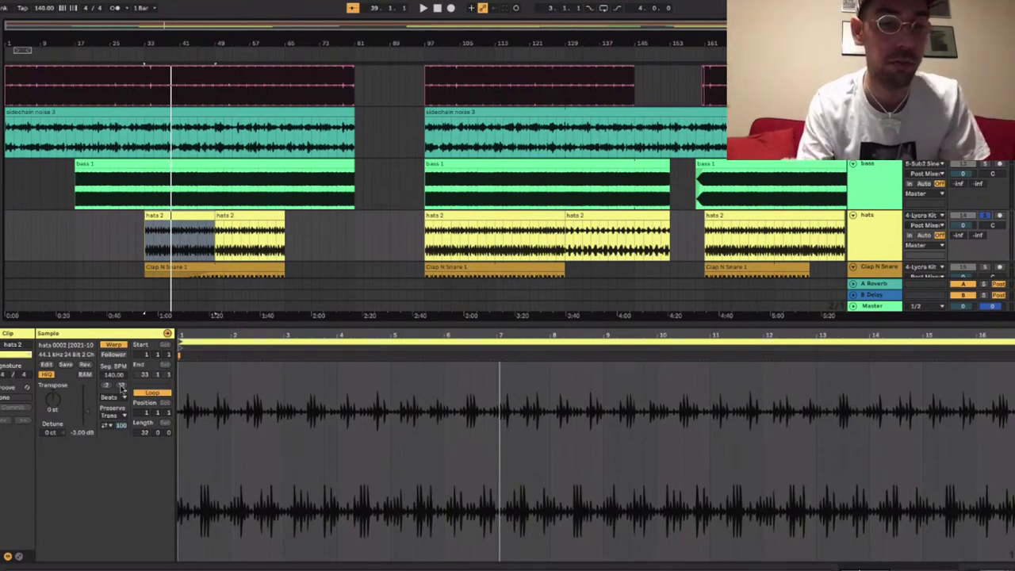
left_click(120, 386)
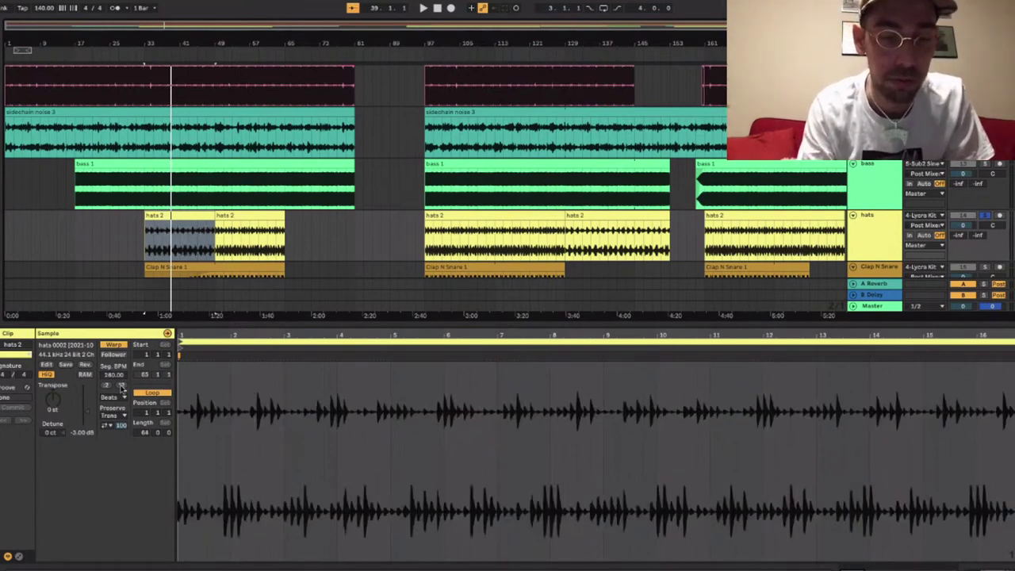
key("space")
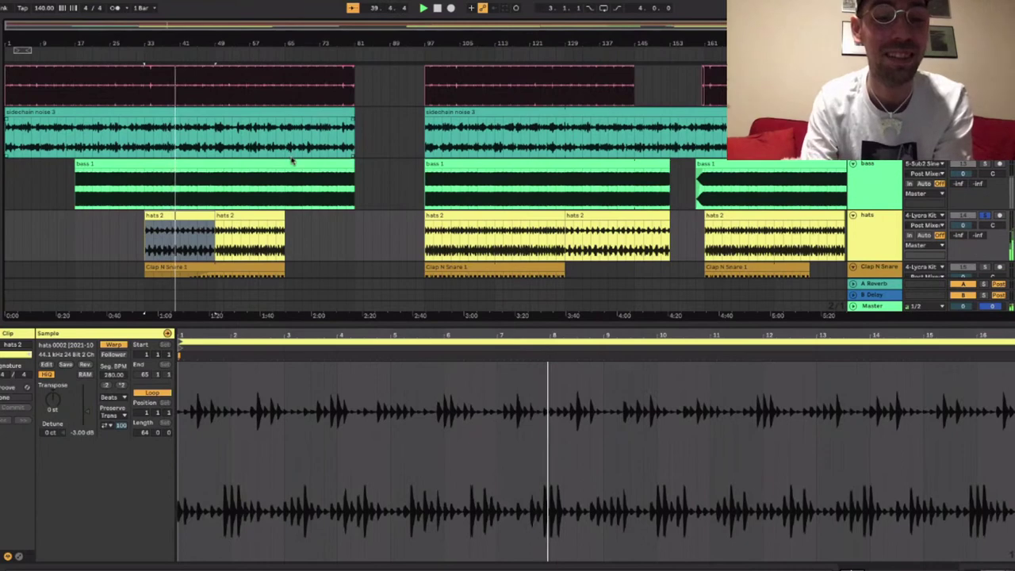
Listen to the Clap N Snare track soloed, unsolo it, stop playback and look back over the arranged layers.
scroll(292, 161, "down", 3)
left_click(986, 221)
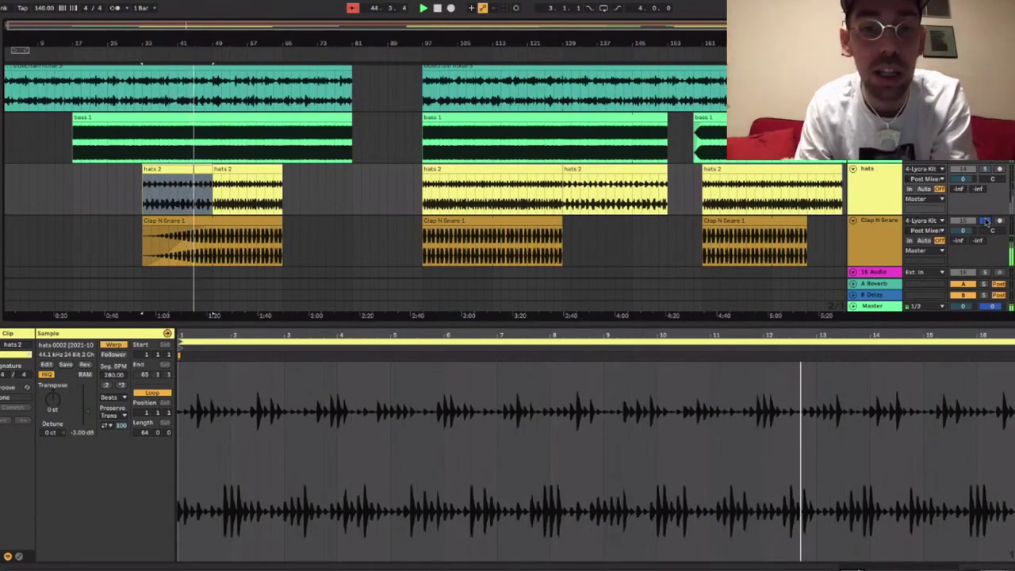
left_click(987, 222)
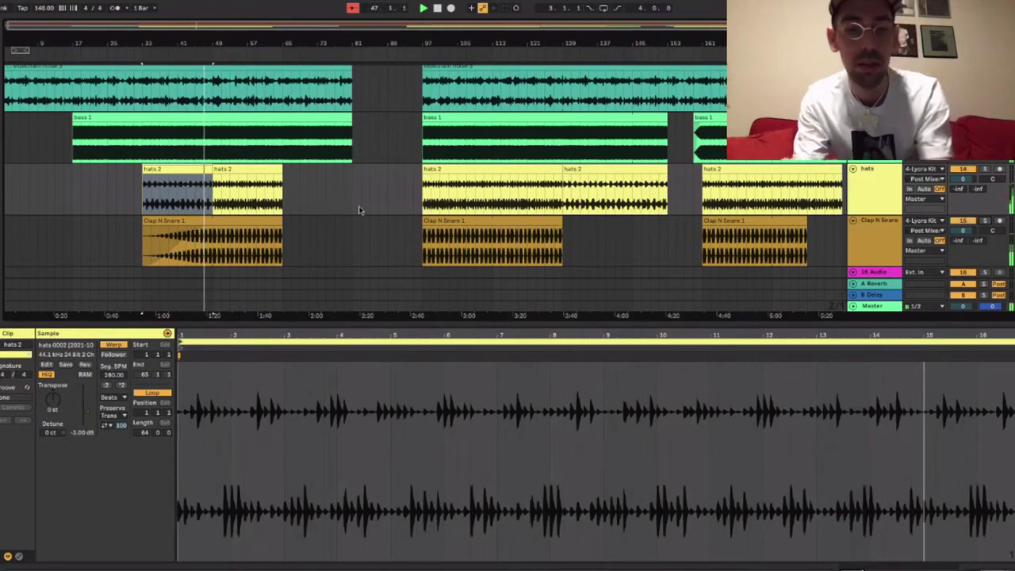
scroll(357, 209, "down", 5)
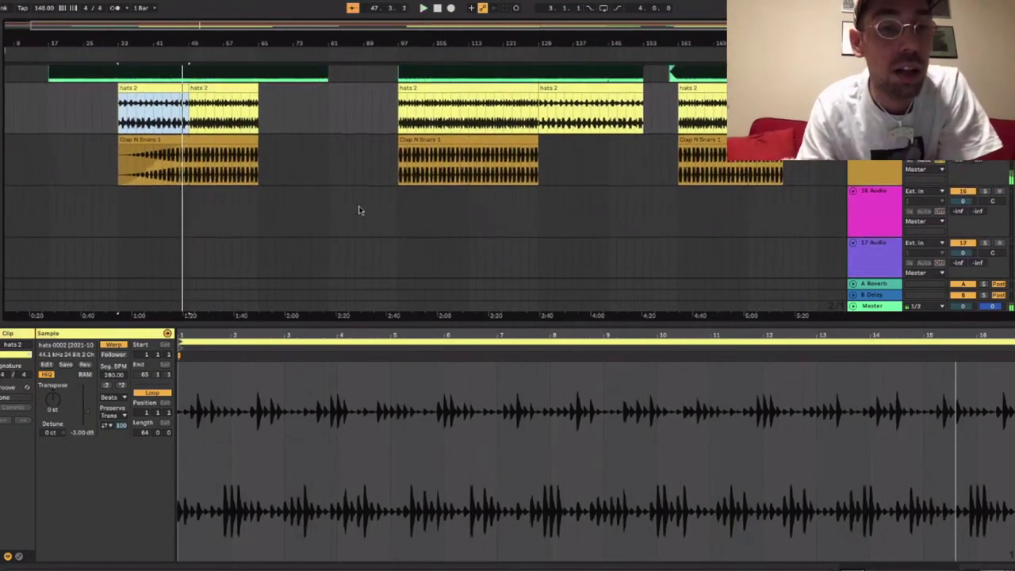
scroll(359, 210, "up", 6)
scroll(358, 210, "up", 10)
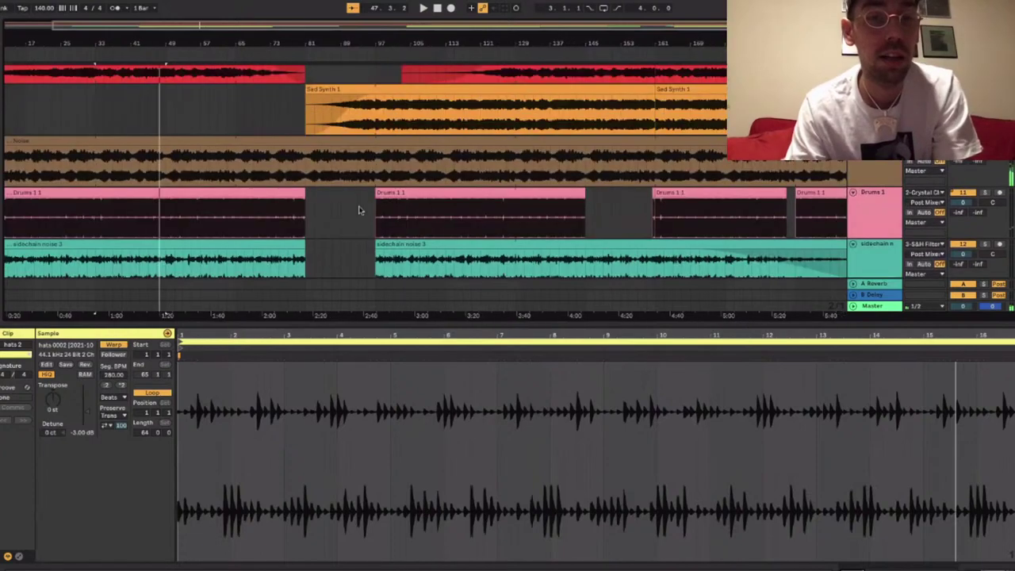
scroll(365, 199, "up", 3)
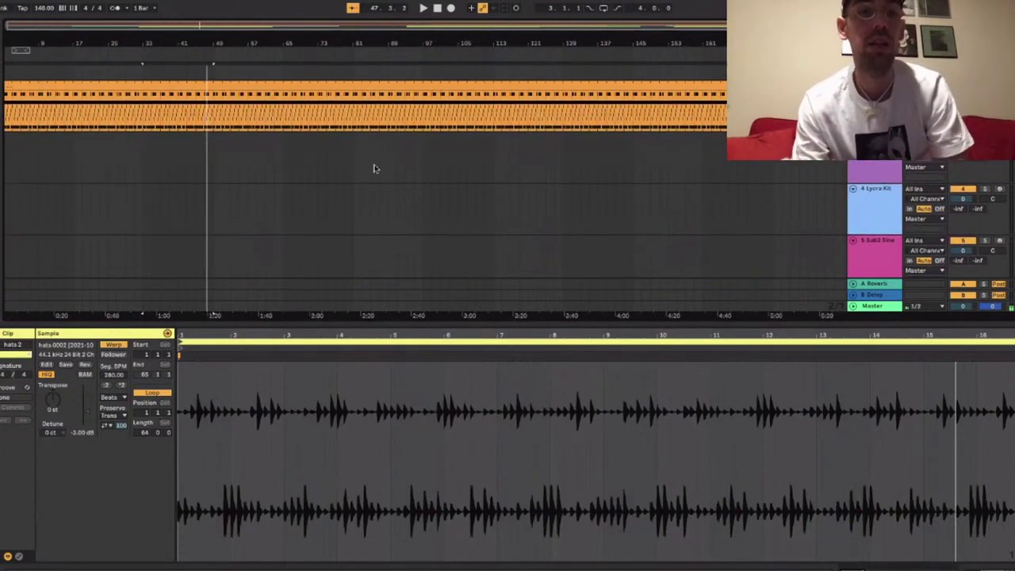
In Session View, insert seven new MIDI tracks after track 20.
key("Tab")
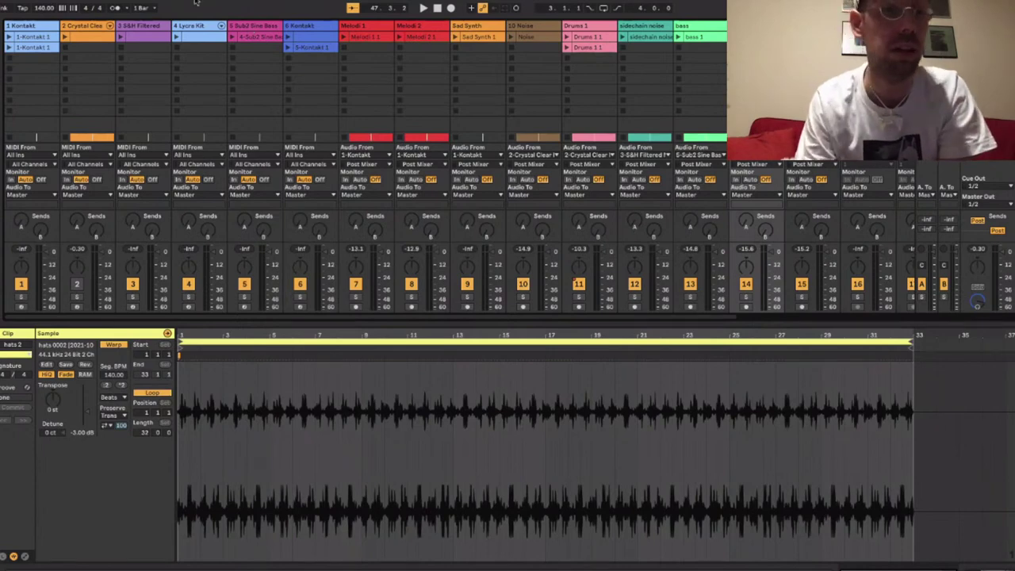
scroll(353, 28, "right", 5)
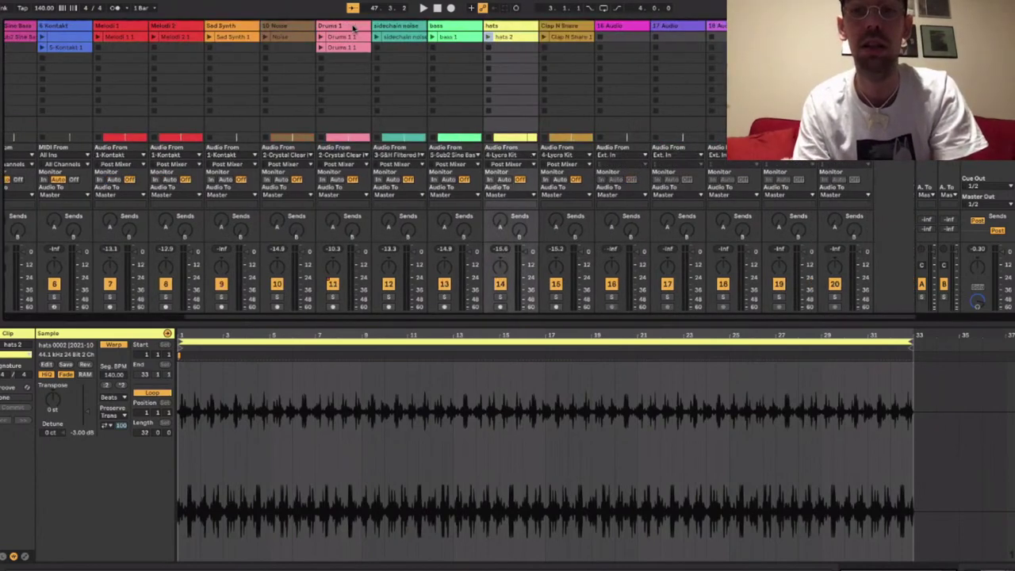
left_click(814, 228)
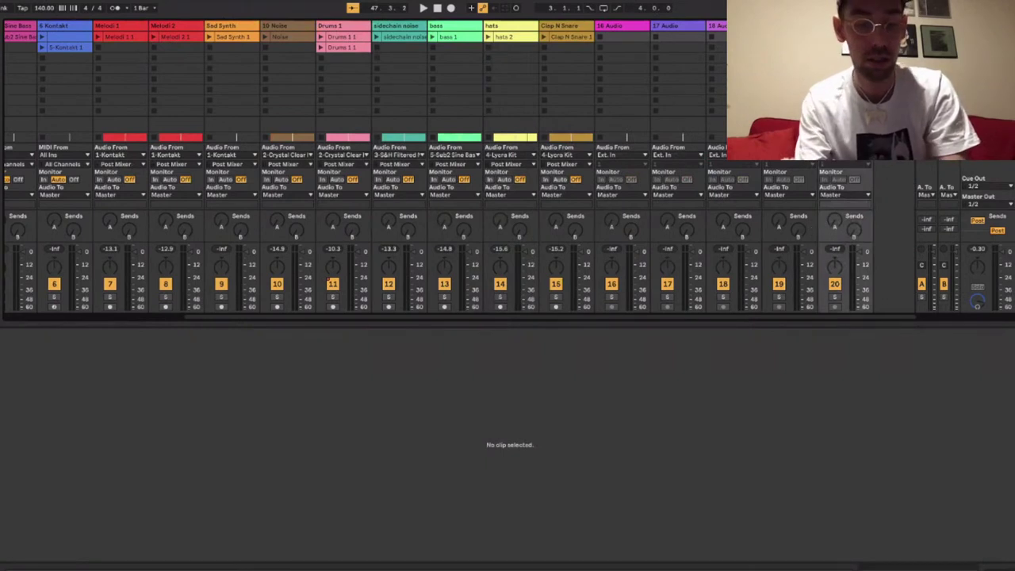
key("ctrl+shift+t")
key("ctrl+shift+t")
key("ctrl+shift+t")
key("ctrl+shift+t")
key("ctrl+shift+t")
key("ctrl+shift+t")
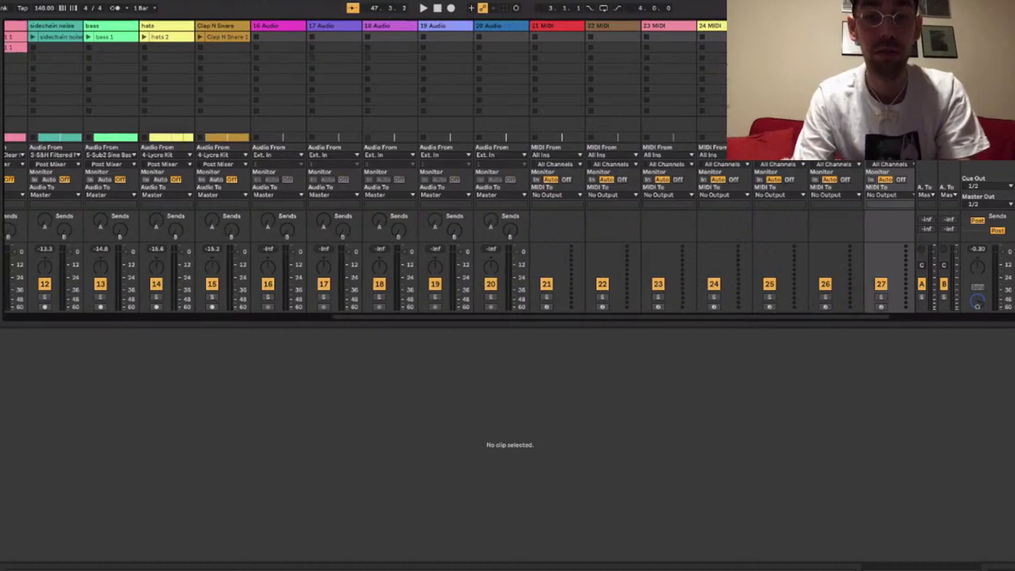
key("ctrl+shift+t")
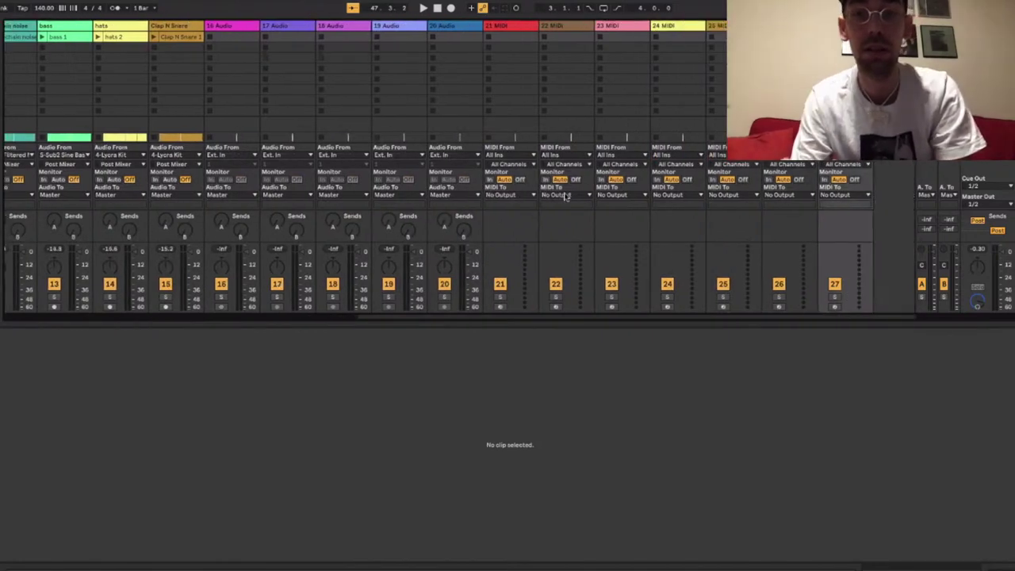
Solo all seven new MIDI tracks, 21 through 27.
left_click(500, 297)
left_click(556, 298)
left_click(612, 298)
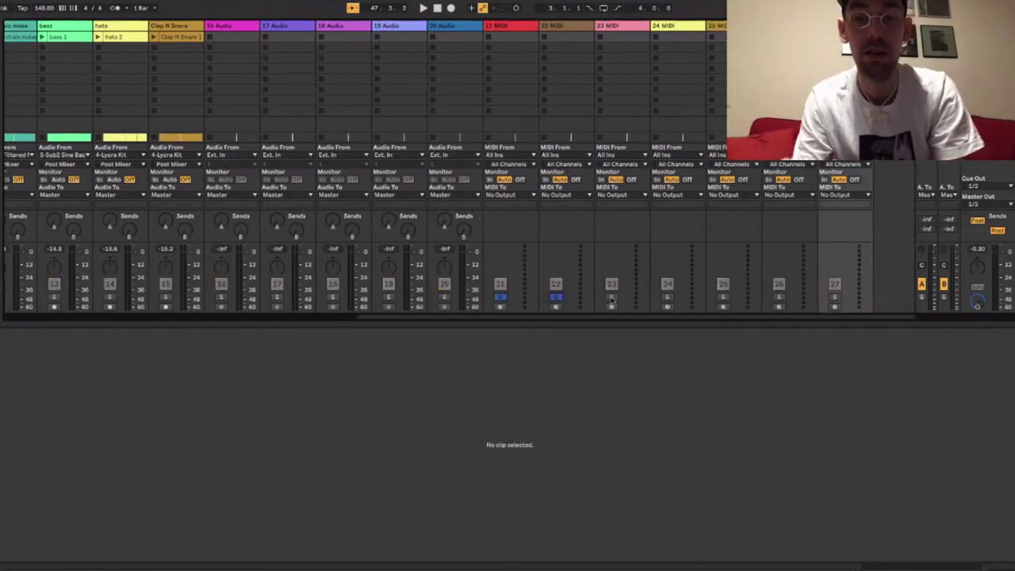
left_click(667, 298)
left_click(722, 298)
left_click(779, 297)
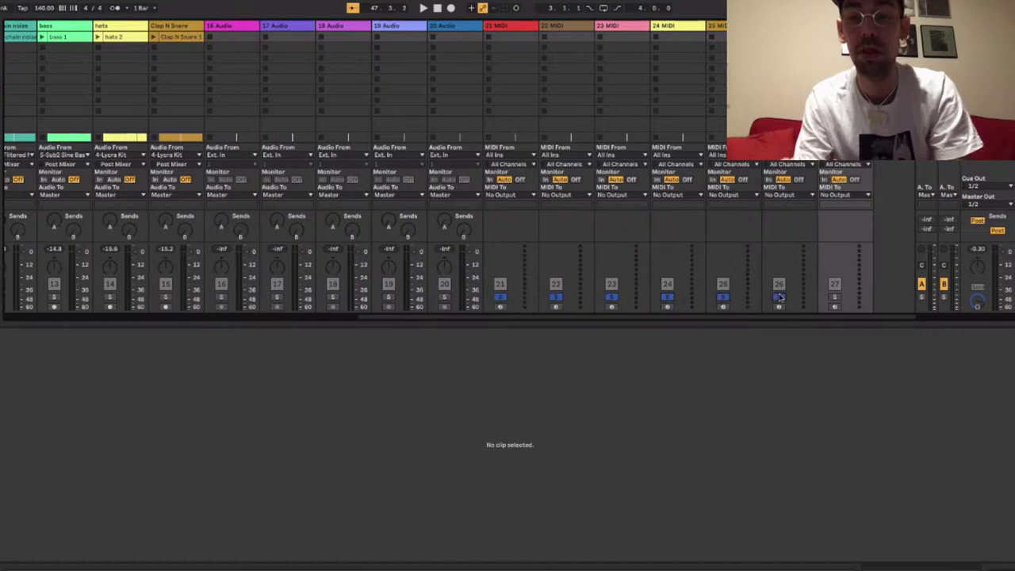
left_click(835, 297)
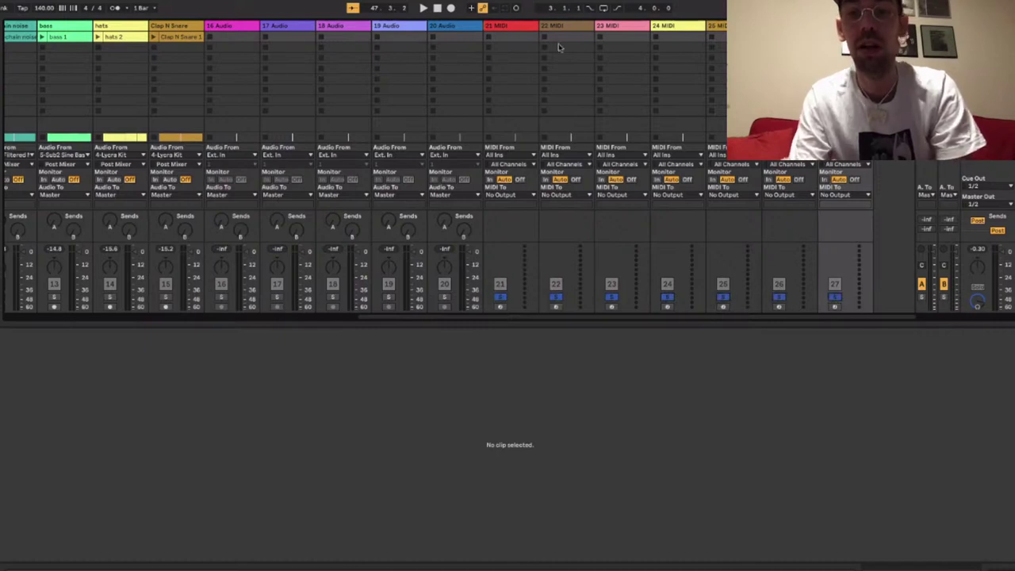
Select the 21 MIDI track and show the Drums category in the browser.
left_click(519, 26)
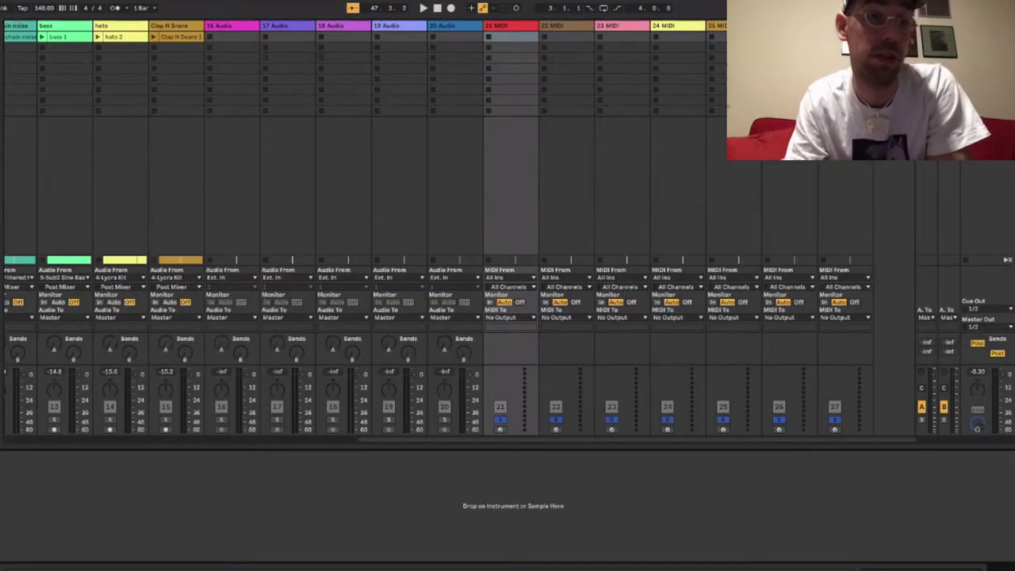
key("ctrl+alt+b")
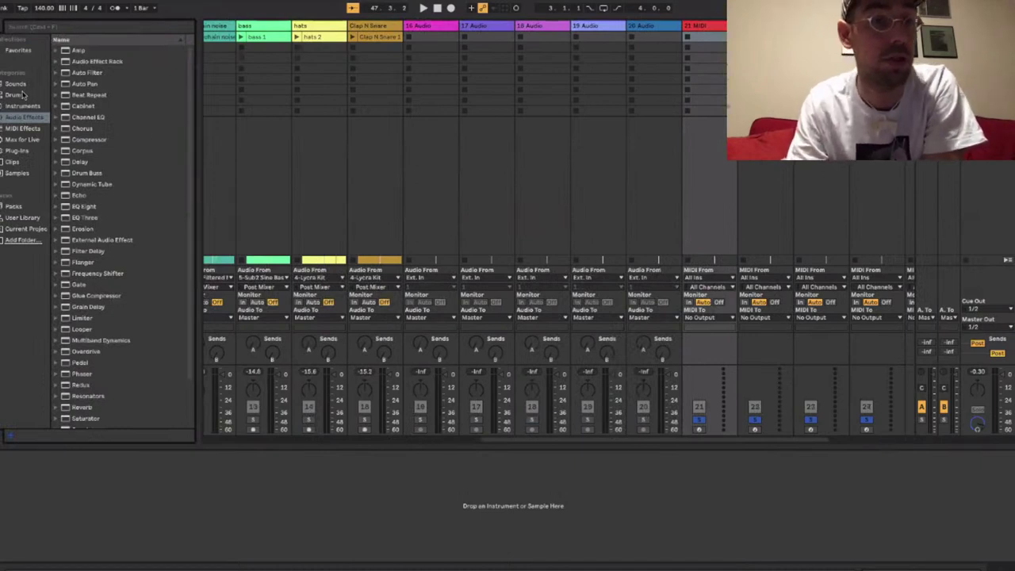
left_click(15, 94)
Browse the drum kits and preview Coral Kit, DS Drum Rack and Lycra Kit.
scroll(115, 155, "down", 1)
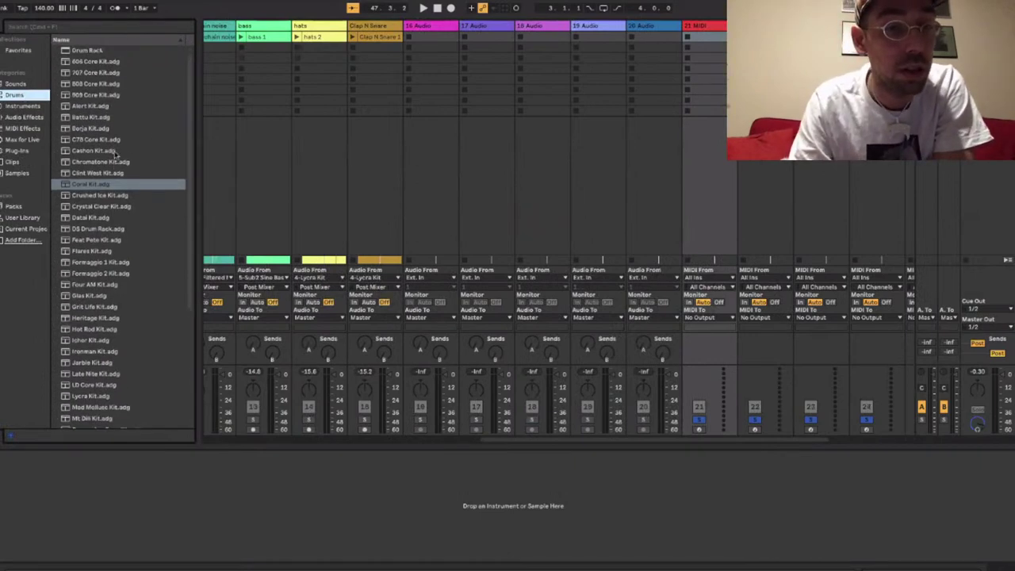
scroll(115, 153, "down", 1)
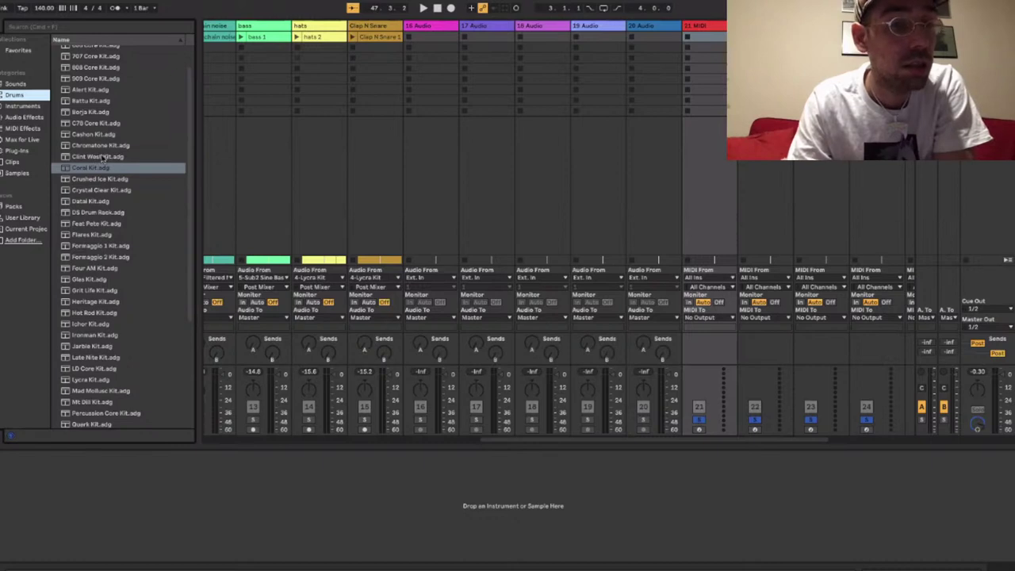
left_click(101, 165)
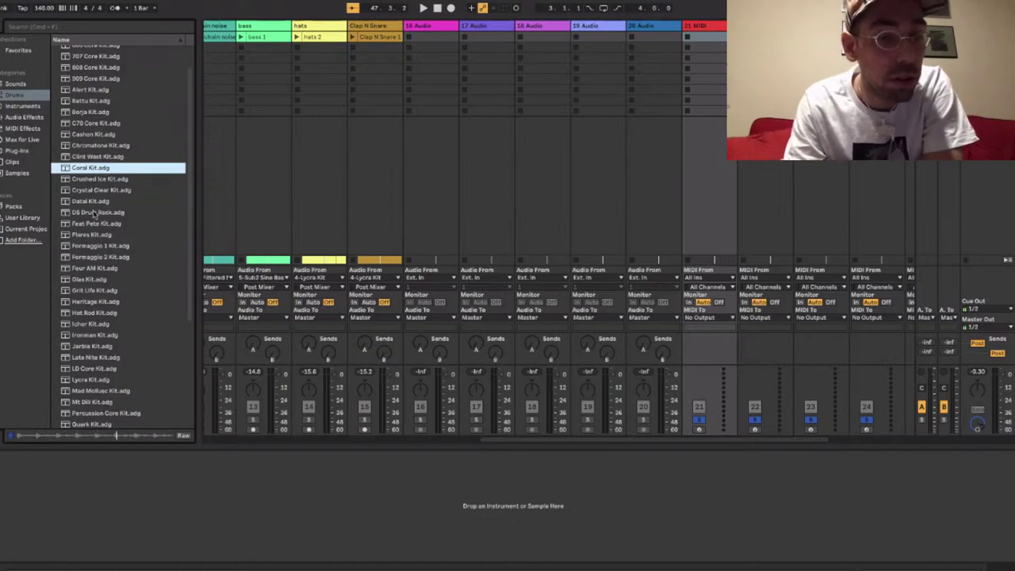
left_click(96, 212)
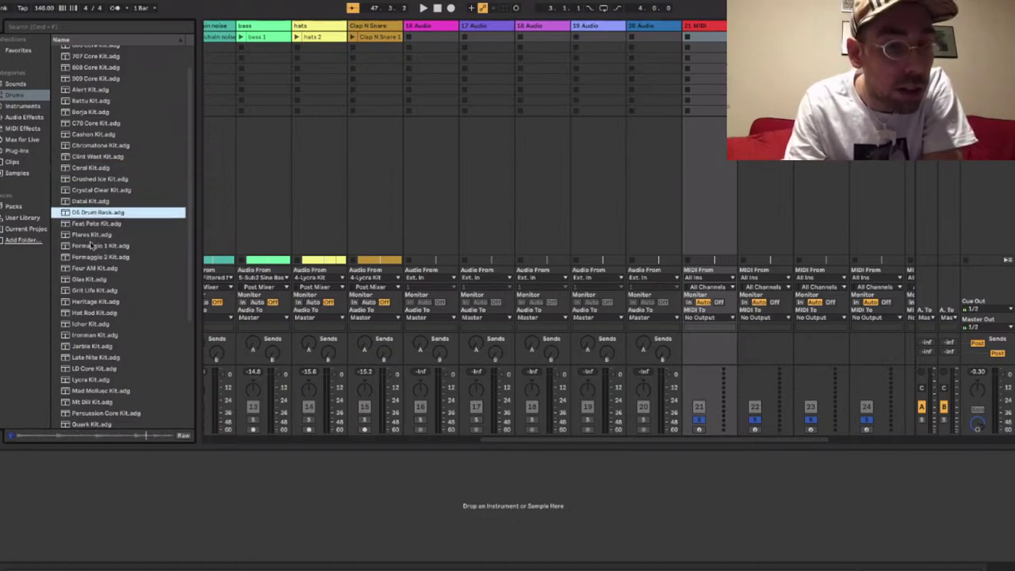
scroll(91, 246, "down", 1)
scroll(92, 246, "down", 5)
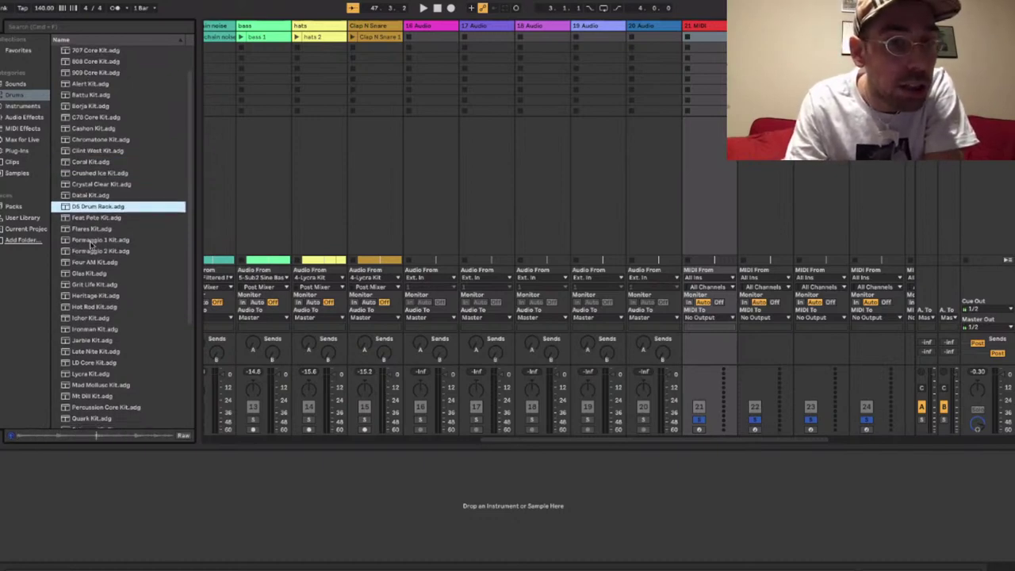
scroll(92, 262, "up", 1)
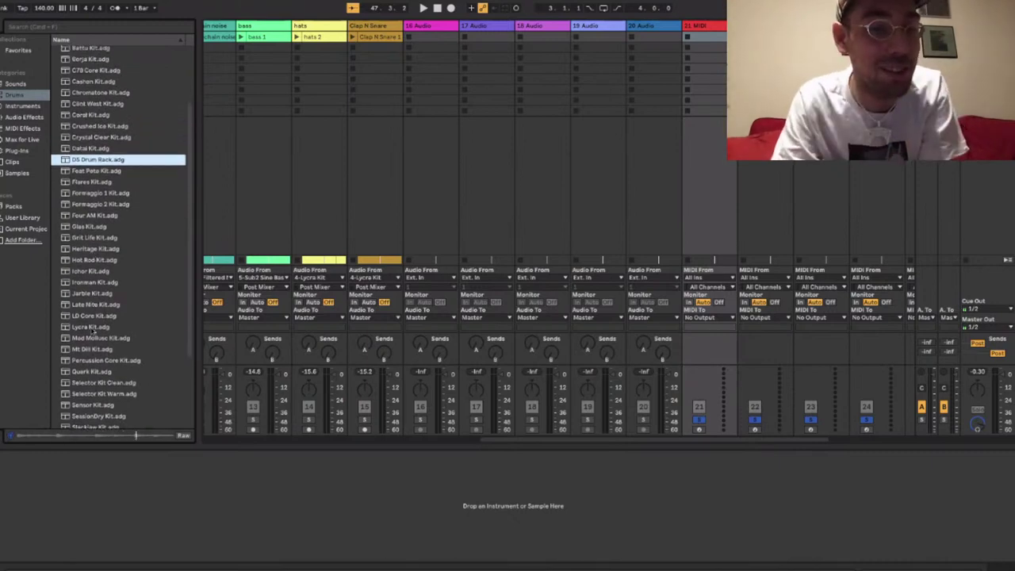
left_click(91, 328)
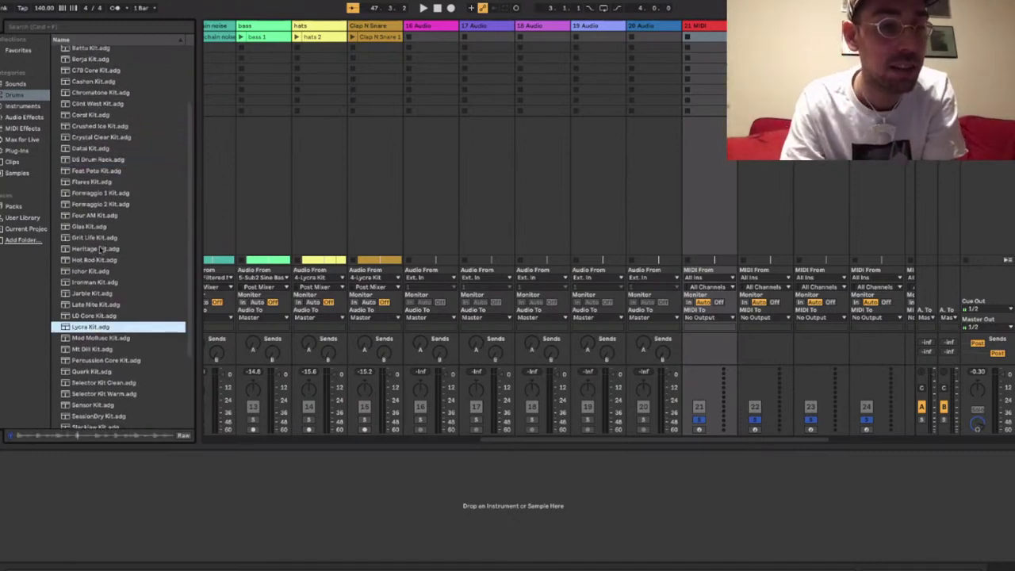
scroll(85, 174, "up", 5)
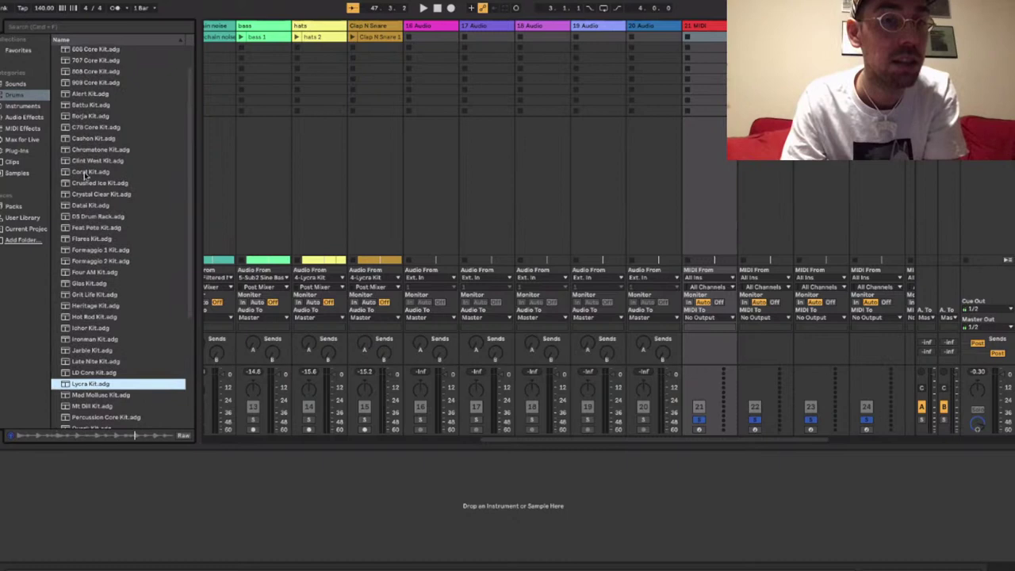
Preview further drum kits, including 909 Core, Clint West and Formaggio 1, and load Four AM Kit onto track 21.
left_click(91, 85)
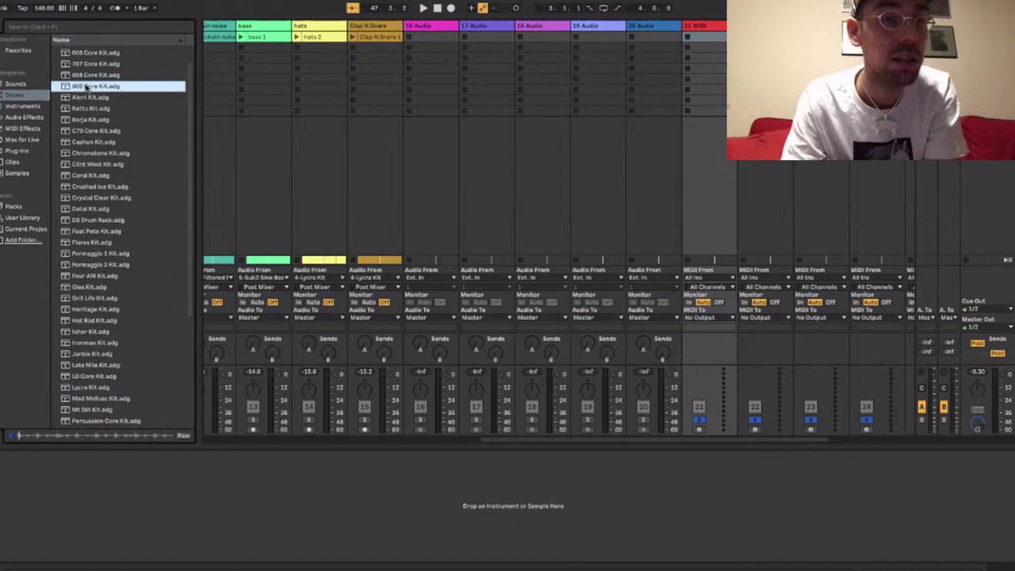
left_click(83, 175)
left_click(90, 165)
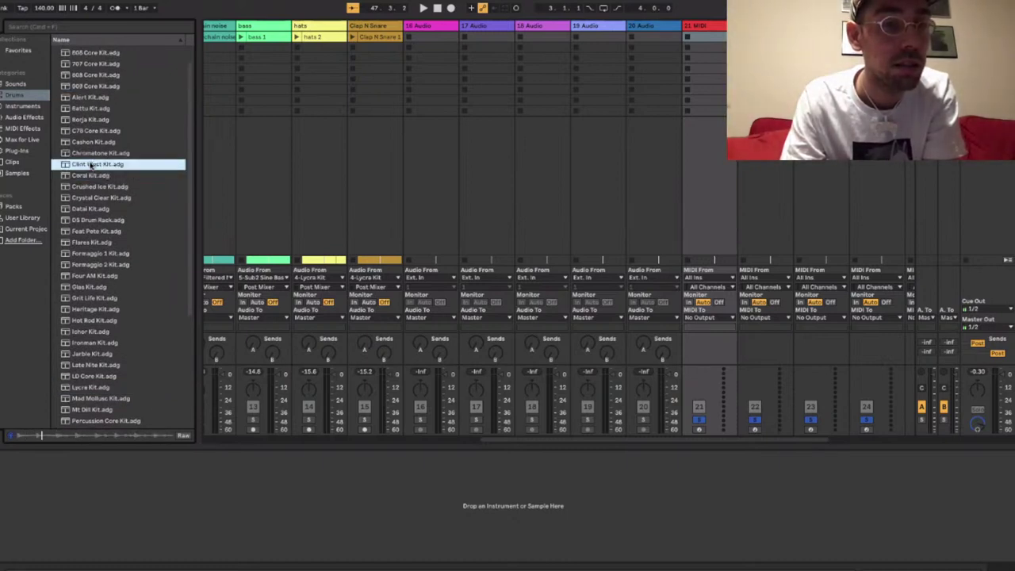
left_click(91, 265)
left_click(93, 254)
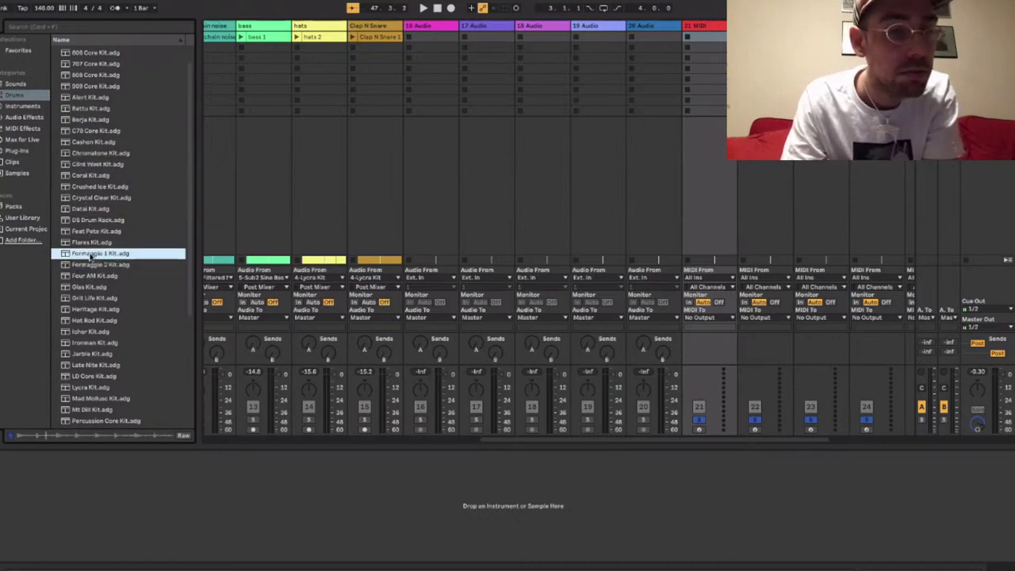
left_click(89, 276)
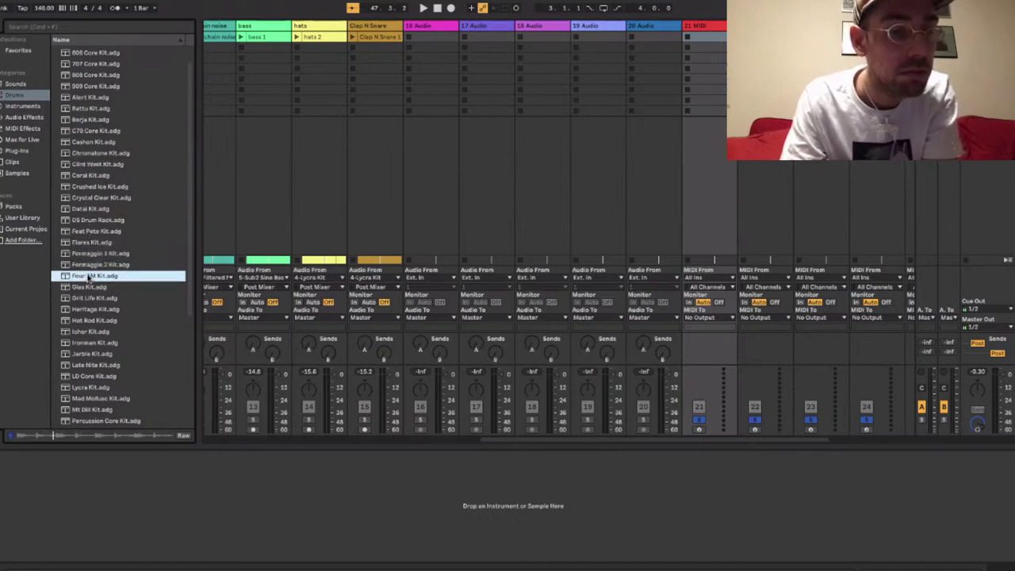
scroll(89, 278, "down", 6)
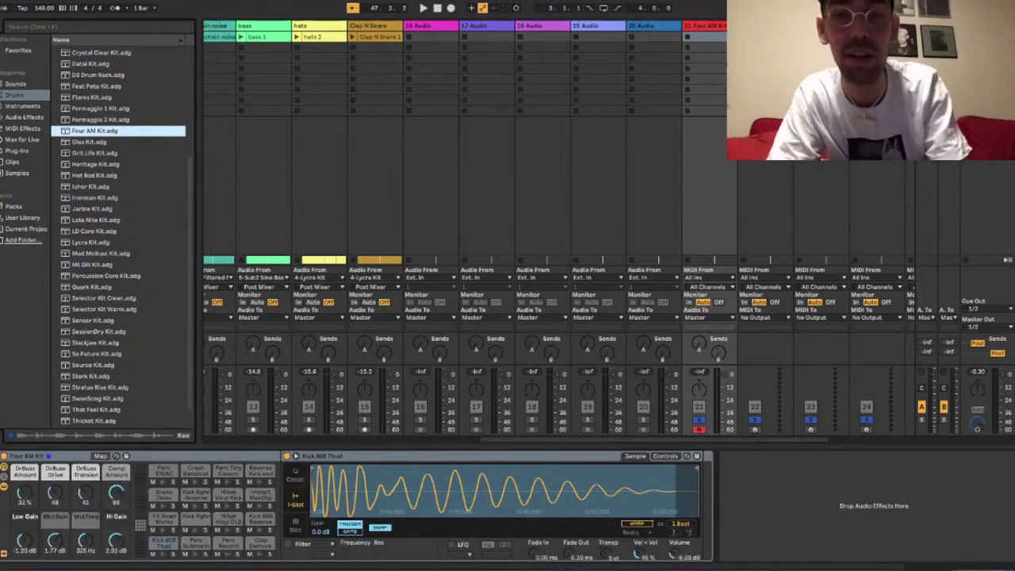
Create a MIDI clip in the first slot of the Four AM Kit track and set its loop length to 2 bars.
left_click(710, 37)
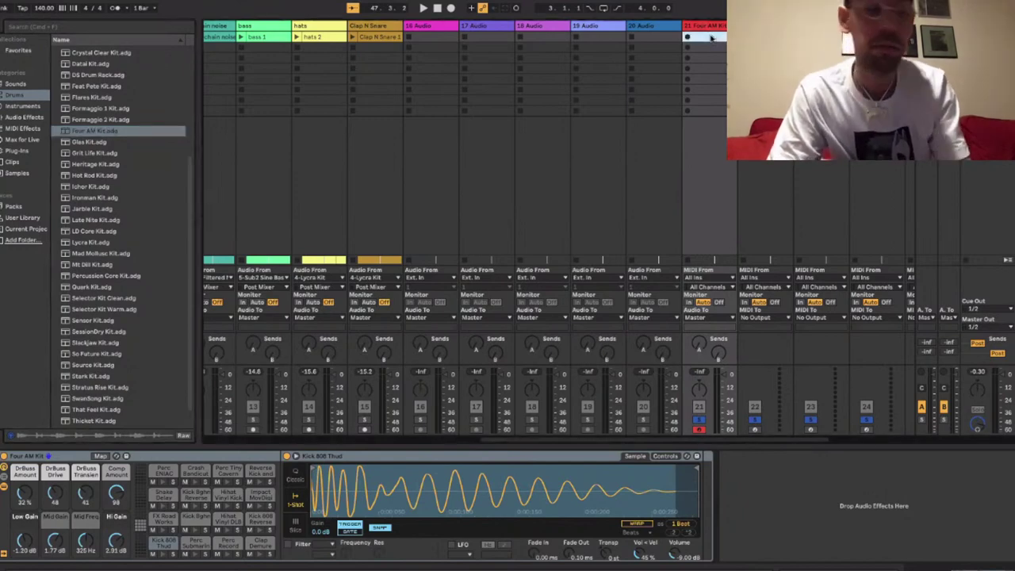
double_click(711, 37)
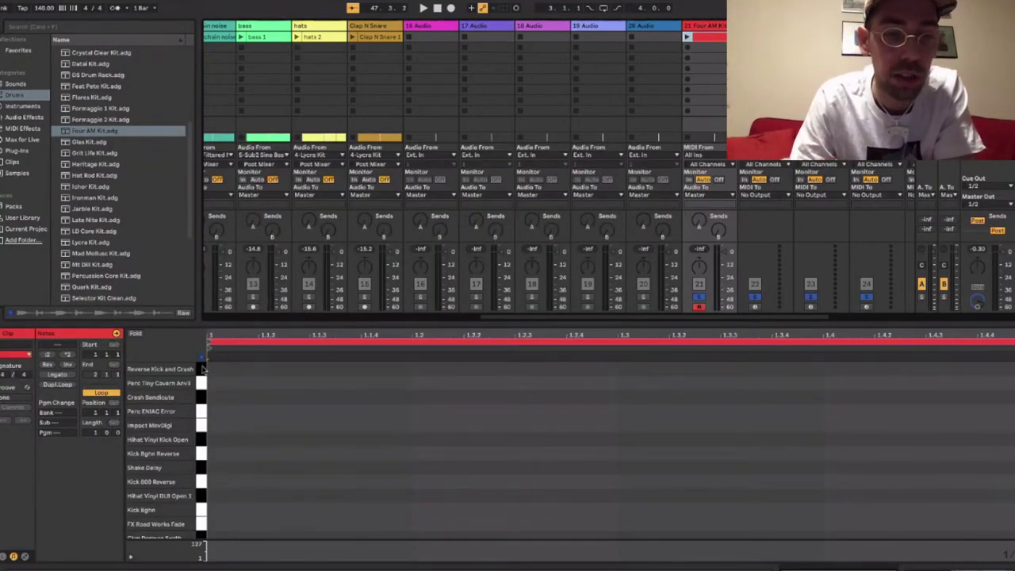
scroll(208, 437, "down", 3)
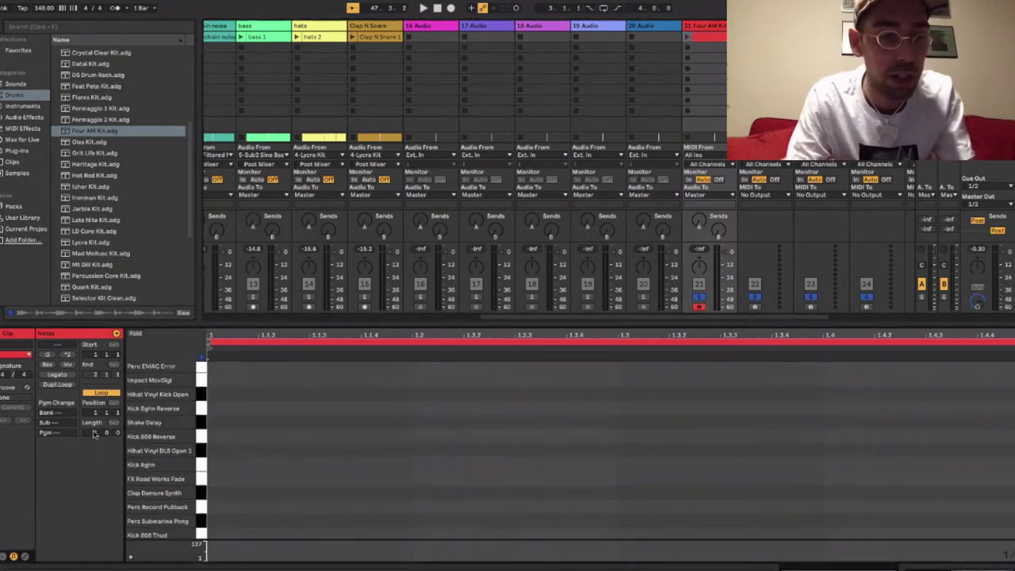
left_click_drag(94, 434, 93, 428)
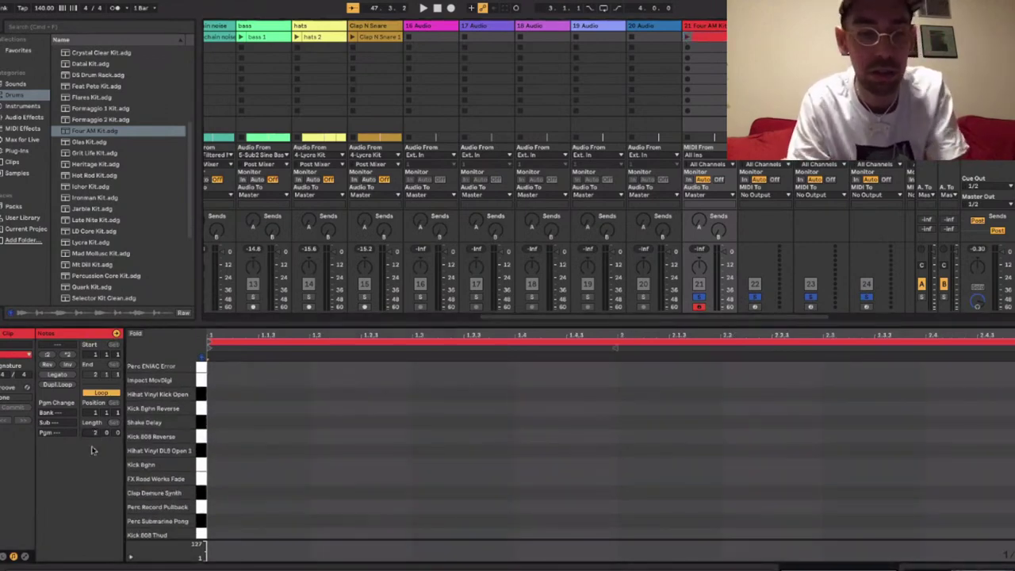
Audition the Four AM Kit sounds from Kick 808 Thud up to the highest percussion sounds on the clip's piano roll.
scroll(248, 425, "down", 1)
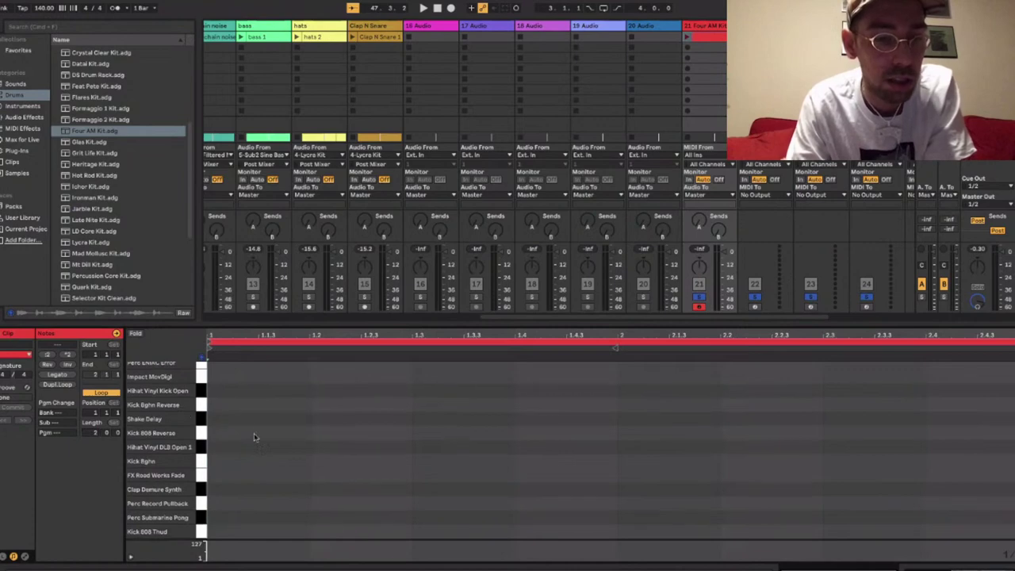
left_click_drag(204, 530, 201, 383)
scroll(200, 384, "up", 2)
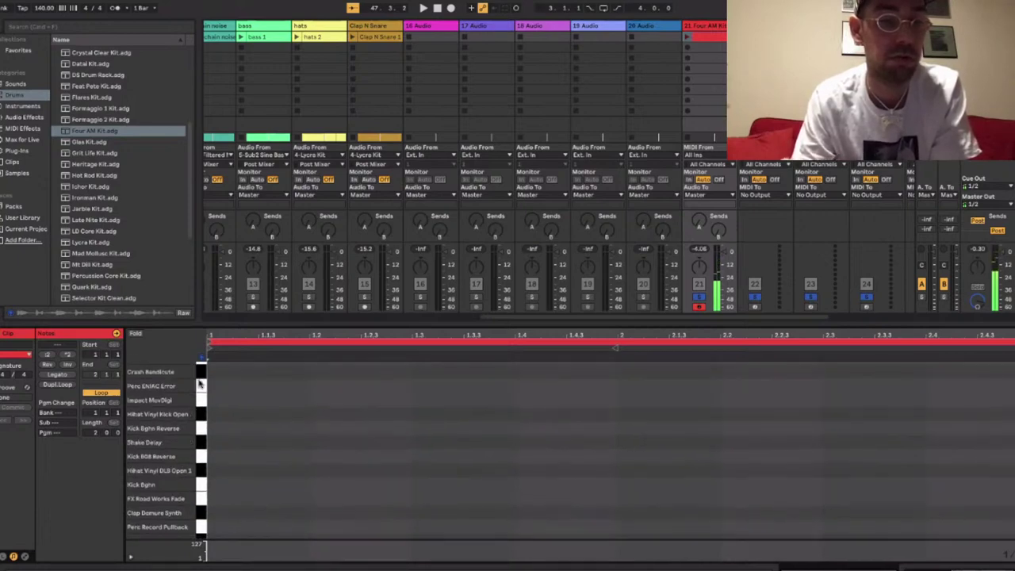
left_click(201, 386)
scroll(202, 388, "up", 2)
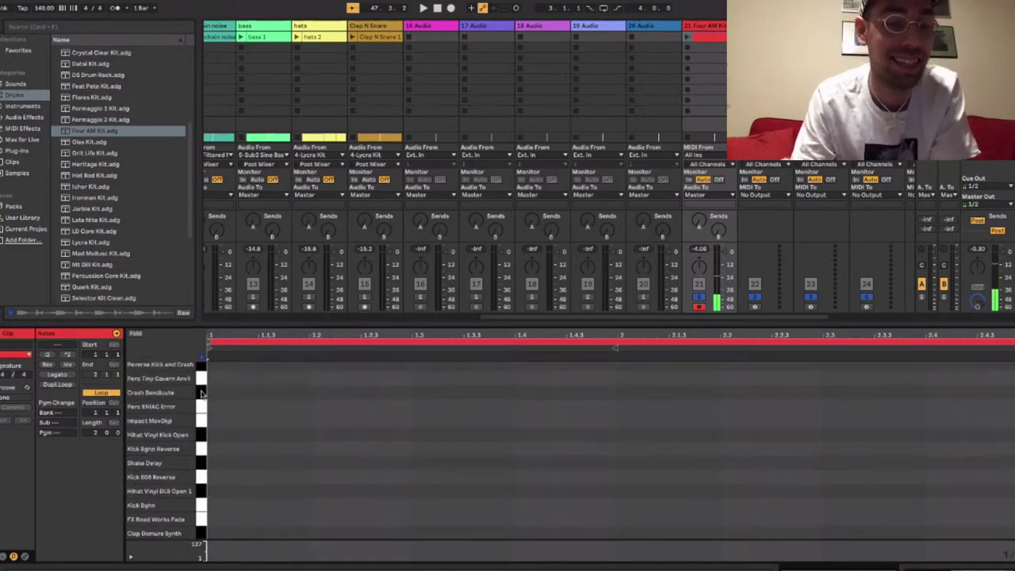
left_click_drag(201, 390, 201, 379)
scroll(201, 378, "up", 1)
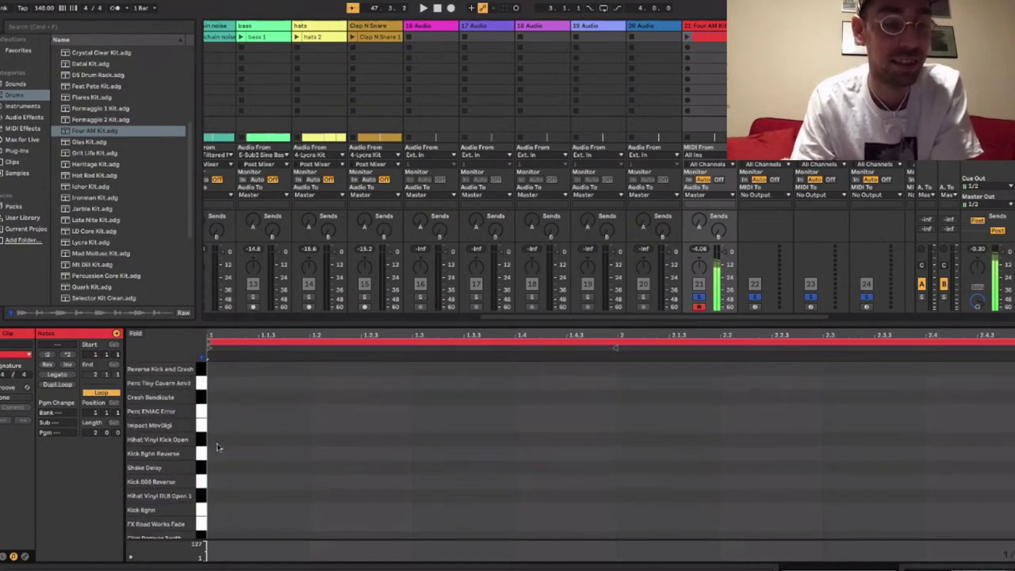
scroll(212, 464, "down", 3)
Add Kick 808 Thud notes at 1 and 1.1.4, and duplicate this two-beat pattern three times to fill both bars.
left_click(198, 537)
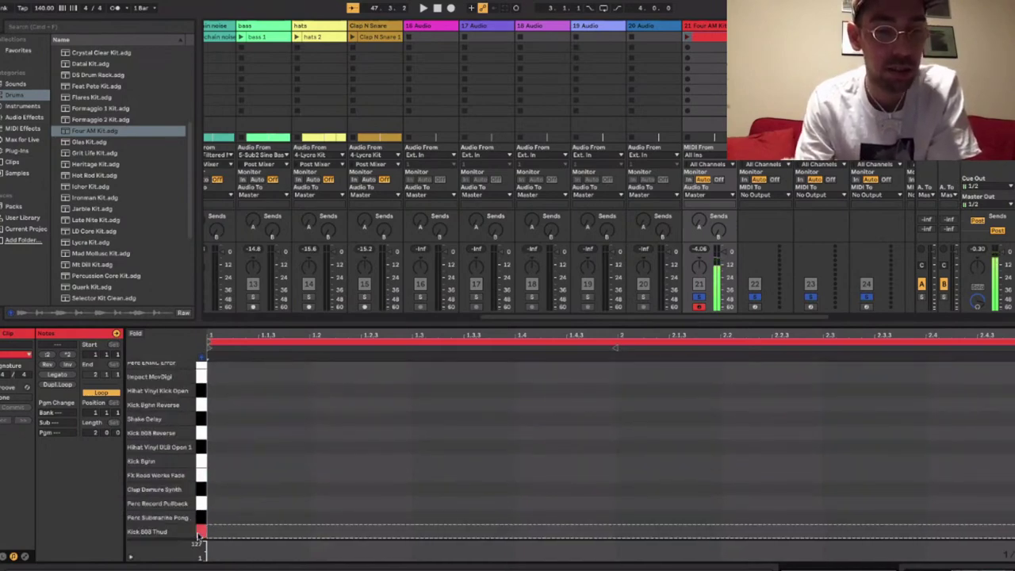
double_click(213, 533)
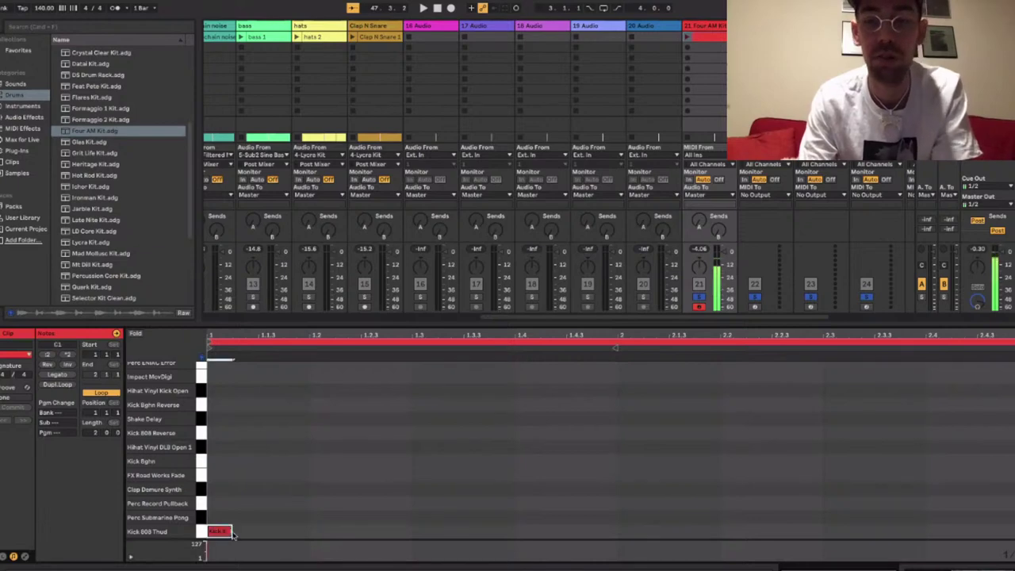
double_click(299, 535)
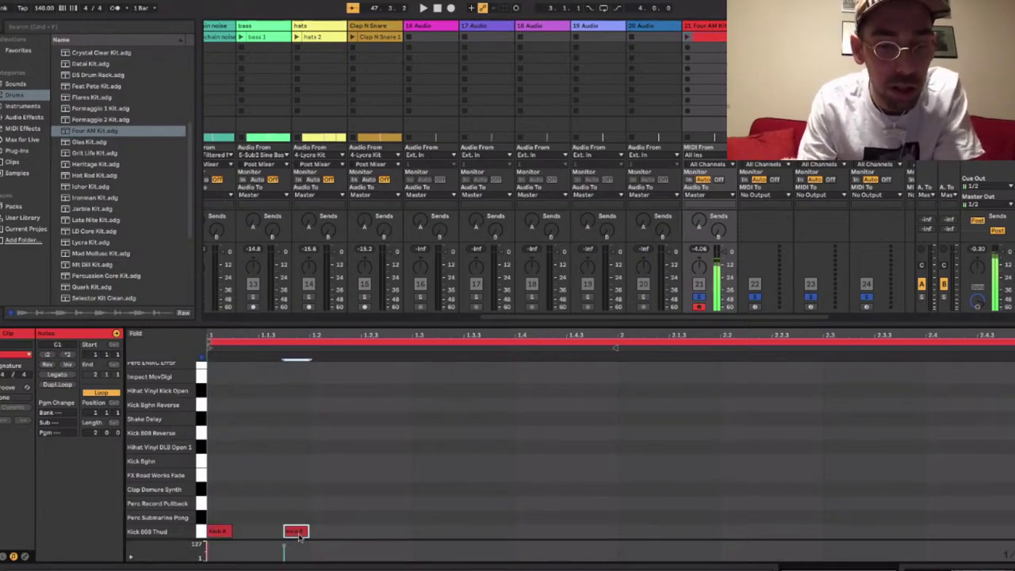
left_click_drag(415, 533, 203, 534)
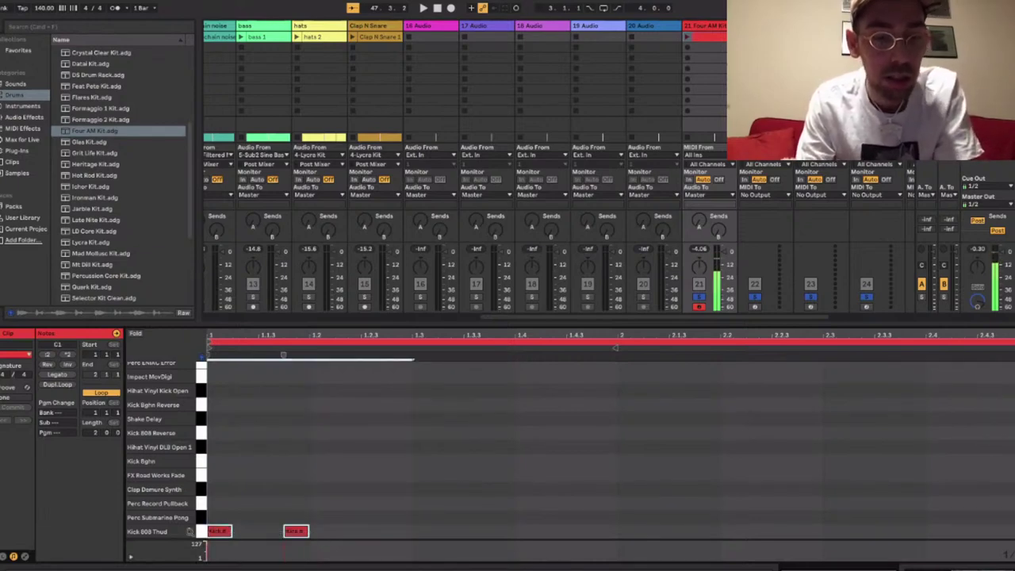
key("ctrl+d")
key("ctrl+d")
key("ctrl+d")
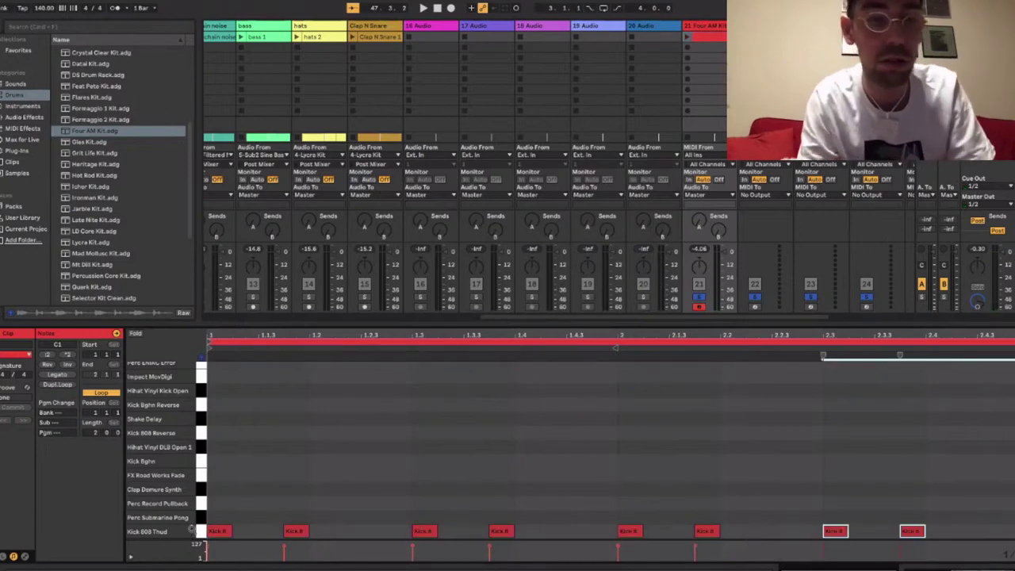
Play the new clip and add Perc Submarine Pong notes at 1.4.3 and 2.4.3.
left_click(687, 36)
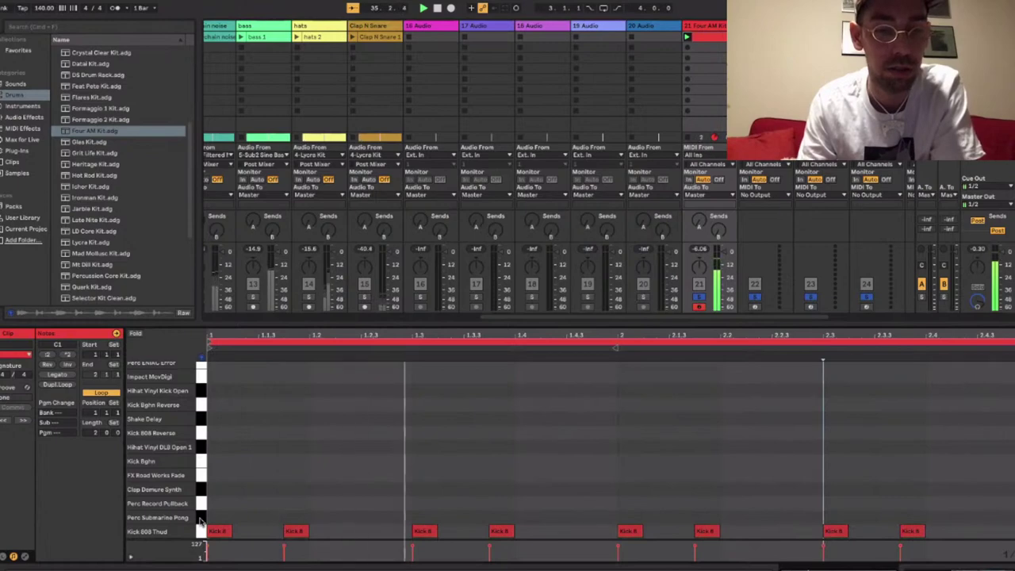
double_click(579, 518)
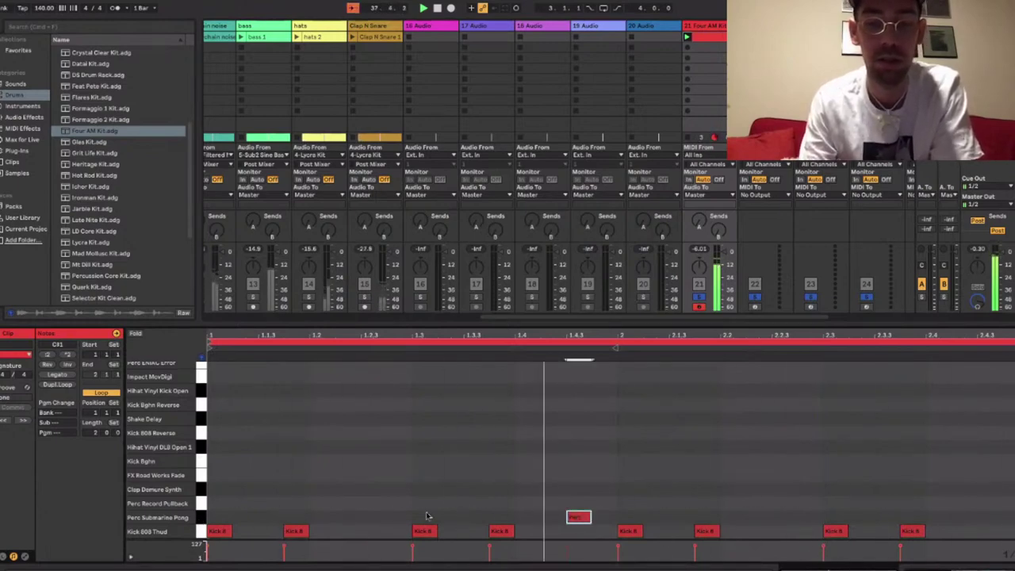
double_click(990, 518)
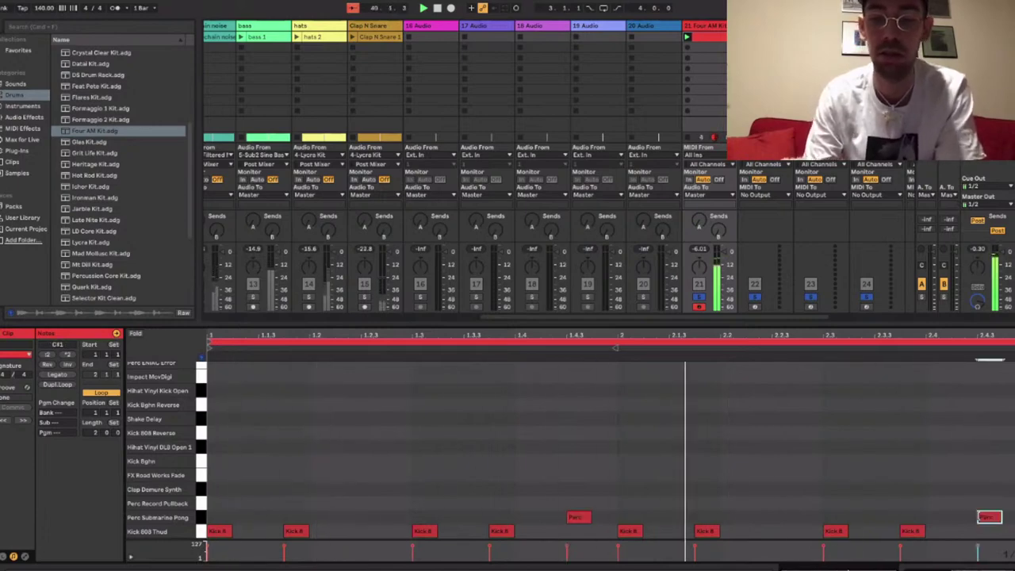
Layer Kick Bghn notes over the first bar's Kick 808 Thud hits at 1, 1.1.4, 1.3 and 1.3.4.
left_click(200, 465)
double_click(219, 461)
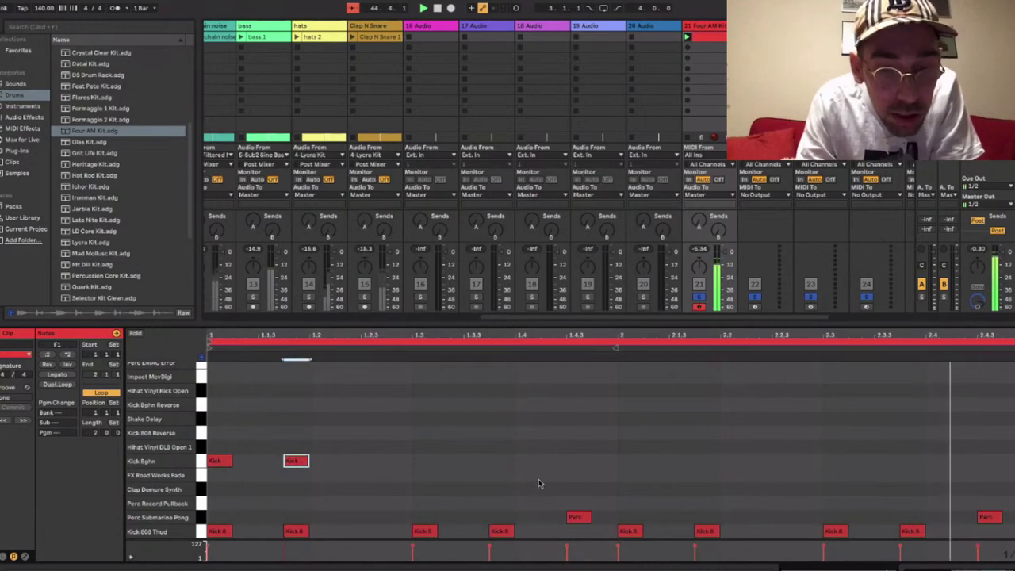
double_click(426, 462)
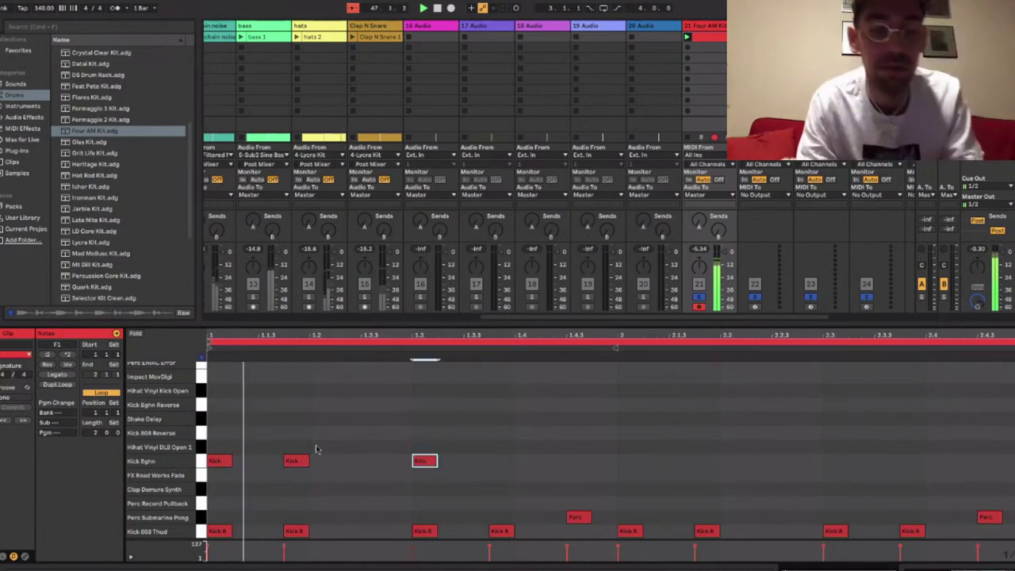
double_click(503, 465)
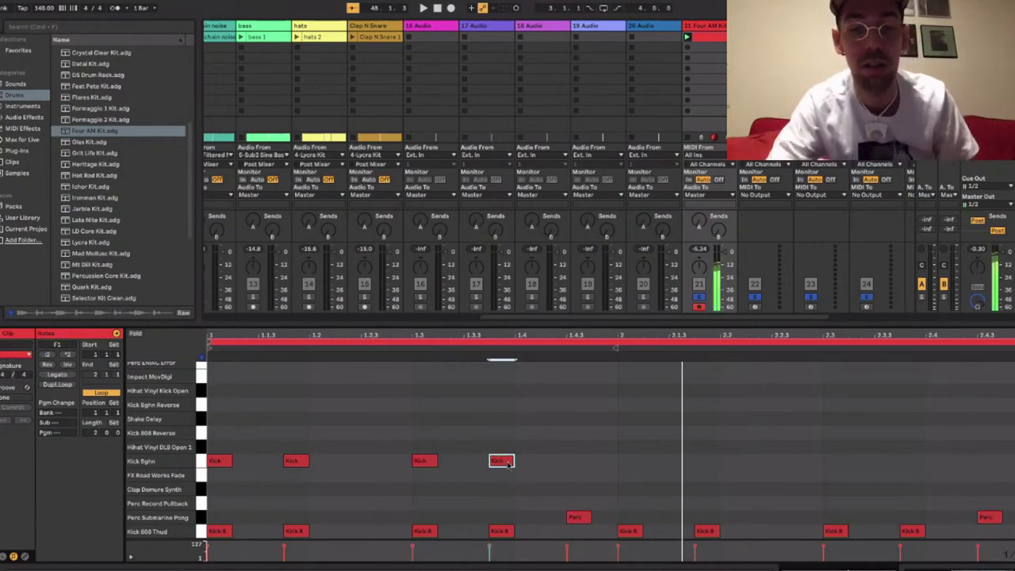
Add Kick Bghn notes at 2, 2.1.4, 2.3 and 2.3.4 in the second bar and play the pattern.
double_click(628, 463)
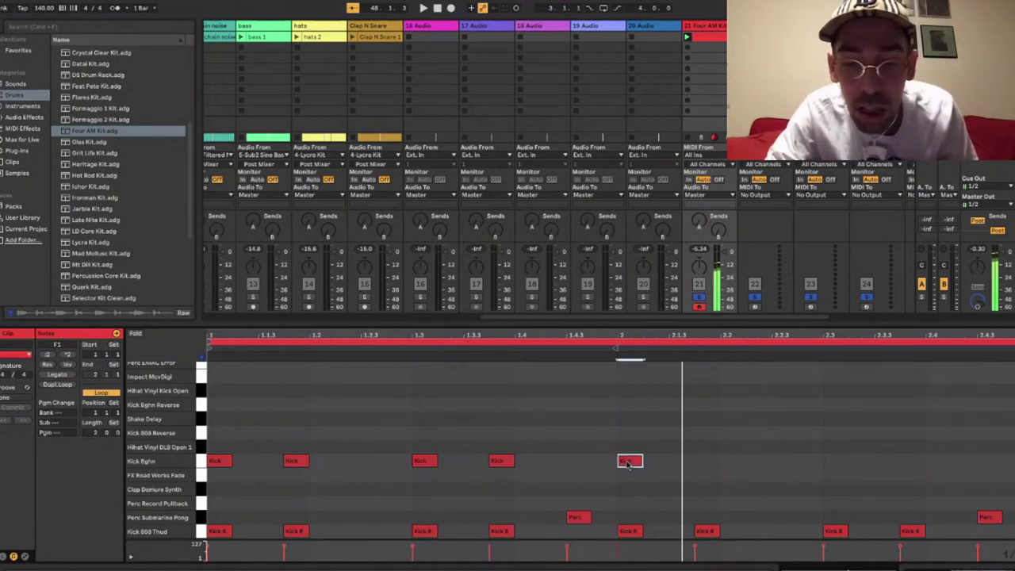
double_click(710, 462)
left_click(847, 466)
double_click(835, 461)
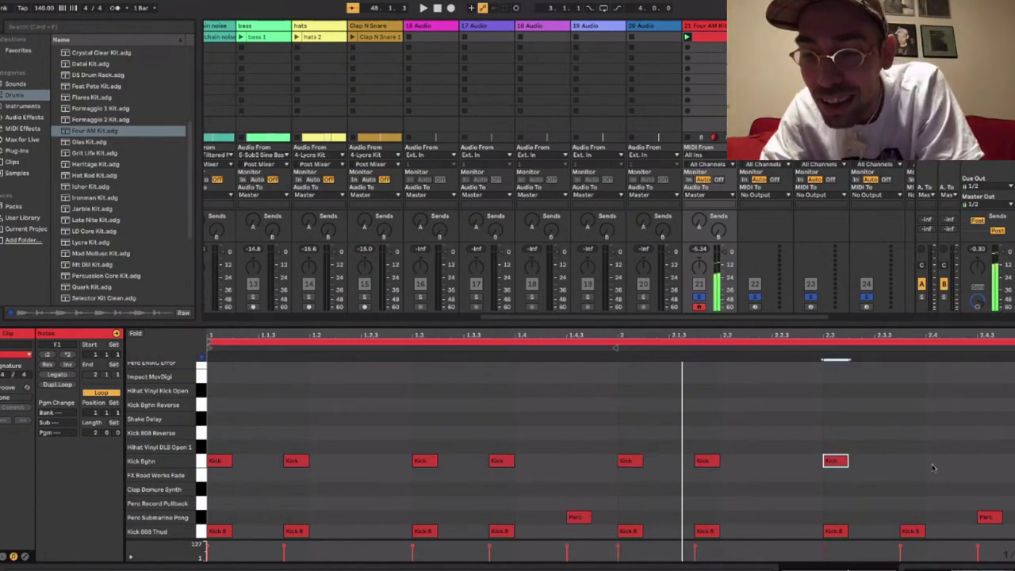
double_click(912, 461)
key("space")
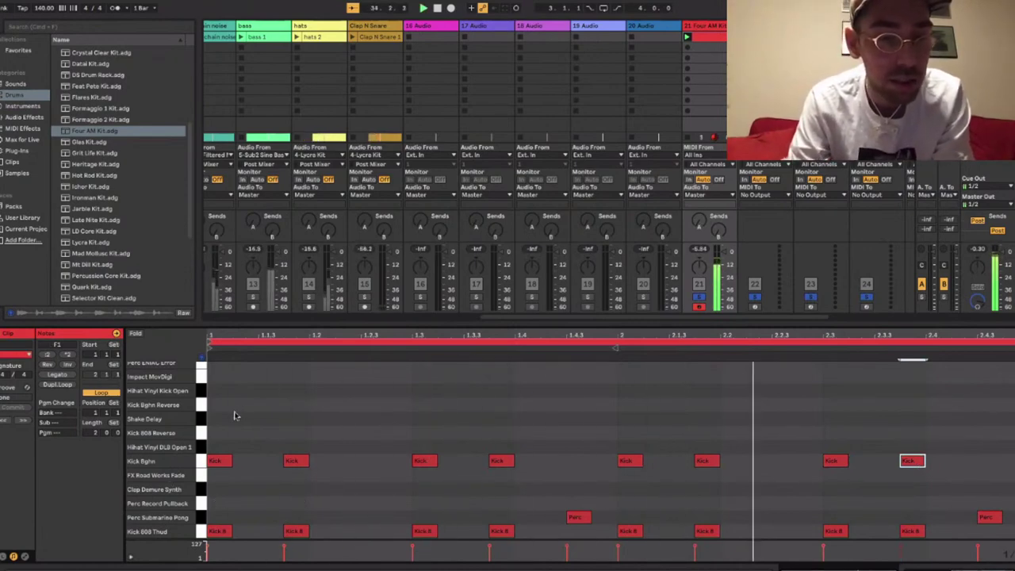
Audition the Shake Delay sound and add its notes at 1, 1.1.3 and 1.1.2.
left_click(205, 419)
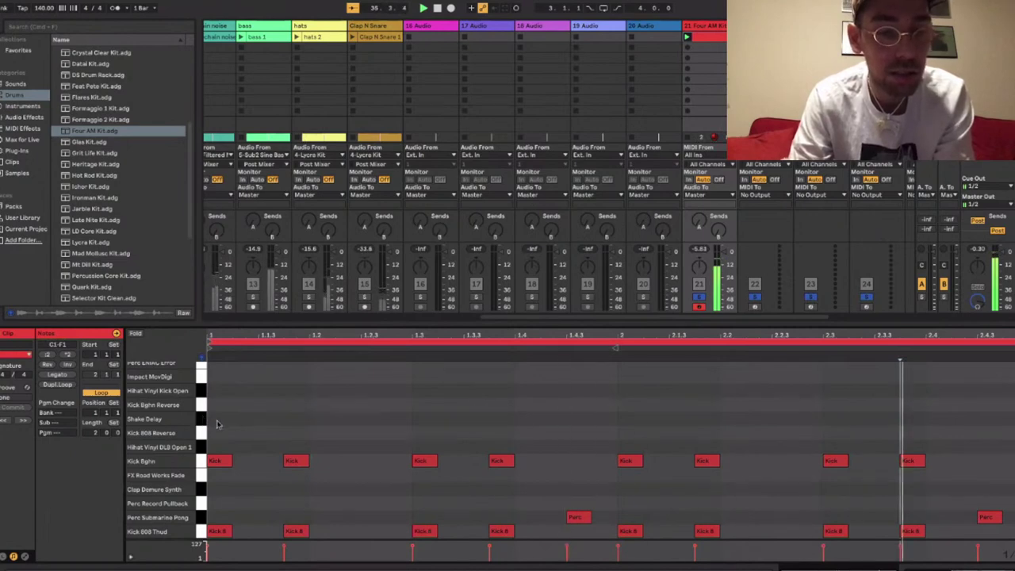
left_click(224, 422)
double_click(225, 423)
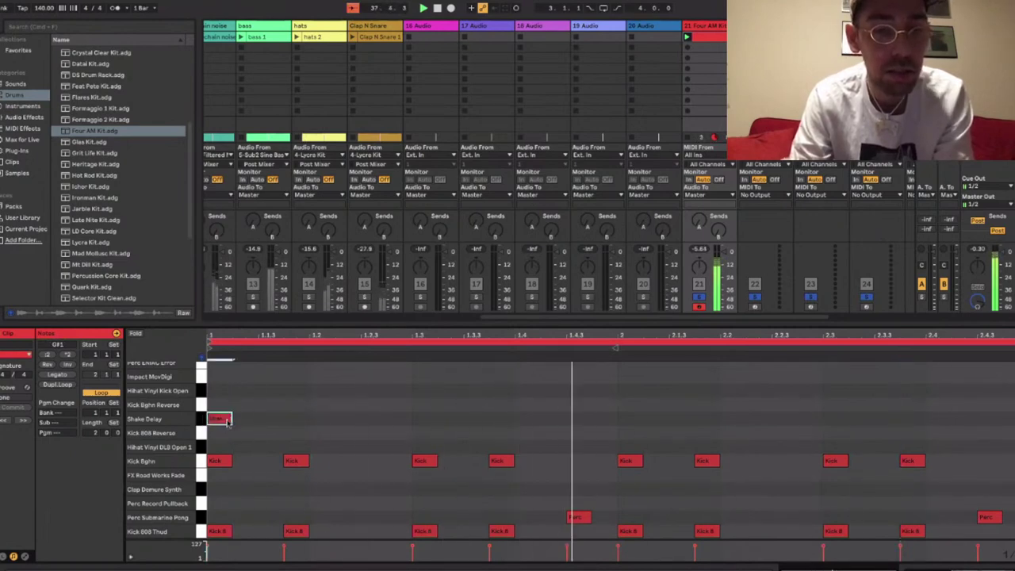
double_click(268, 420)
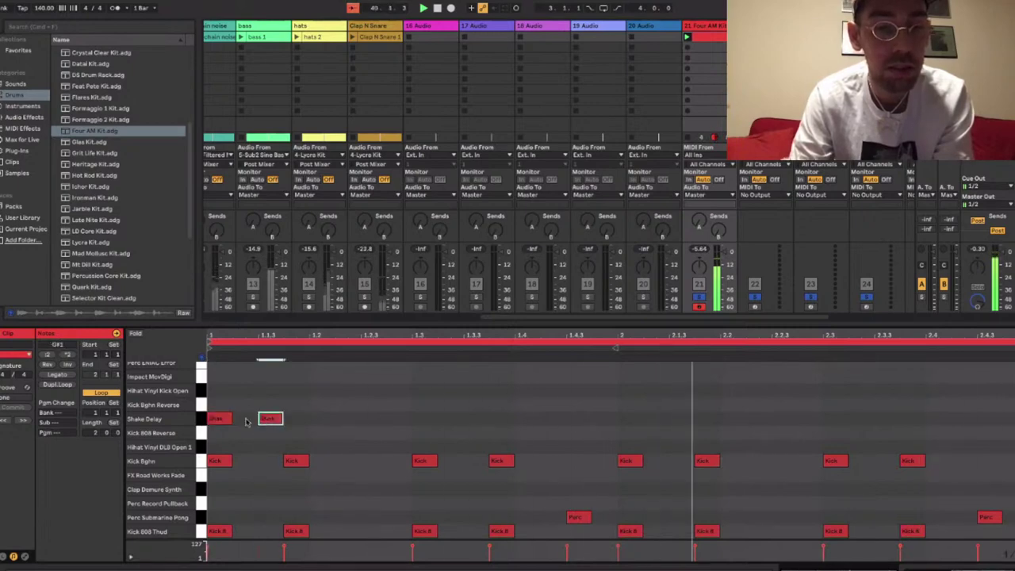
double_click(246, 419)
Duplicate the Shake Delay note repeatedly until sixteenth-note hits fill both bars.
key("ctrl+d")
key("ctrl+d")
key("ctrl+d")
key("ctrl+d")
key("ctrl+d")
key("ctrl+d")
key("ctrl+d")
key("ctrl+d")
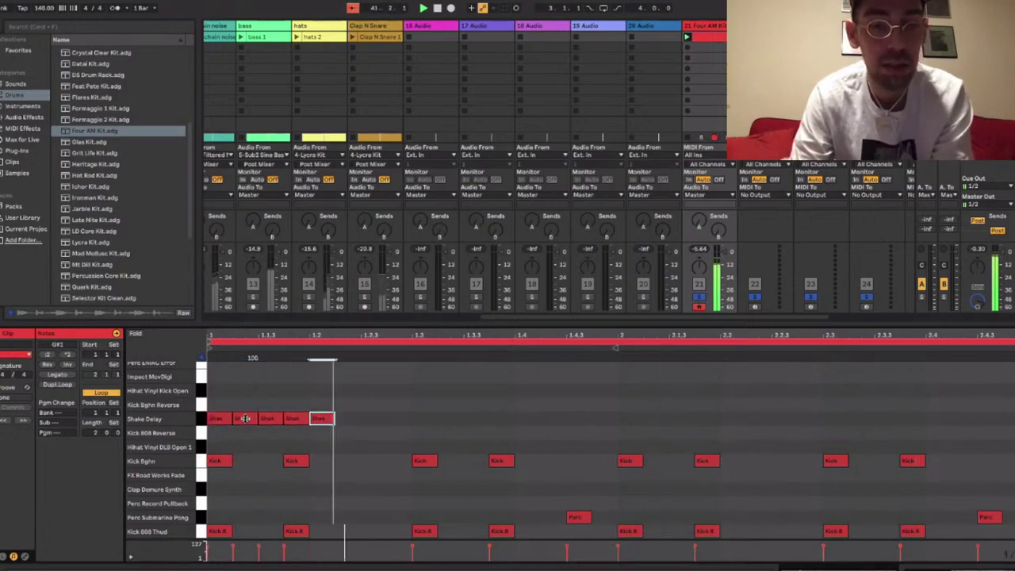
key("ctrl+d")
key("ctrl+d")
key("ctrl+d")
key("ctrl+d")
key("ctrl+d")
key("ctrl+d")
key("ctrl+d")
key("ctrl+d")
key("ctrl+d")
key("ctrl+d")
key("ctrl+d")
key("ctrl+d")
key("ctrl+d")
key("ctrl+d")
key("ctrl+d")
key("ctrl+d")
key("ctrl+d")
key("ctrl+d")
key("ctrl+d")
key("ctrl+d")
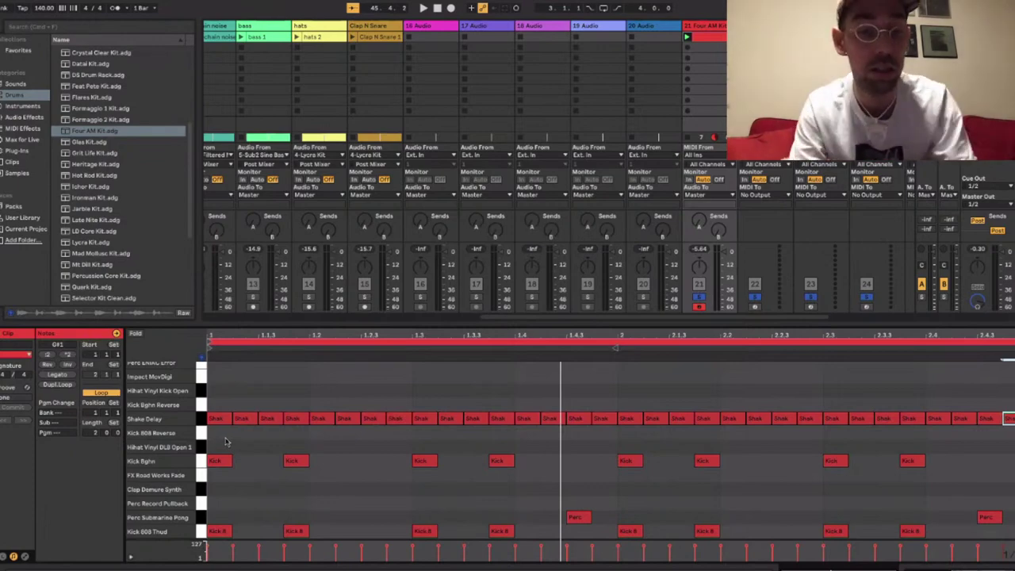
Select all Shake Delay notes and redraw their velocities unevenly across both bars.
left_click_drag(218, 435, 1010, 410)
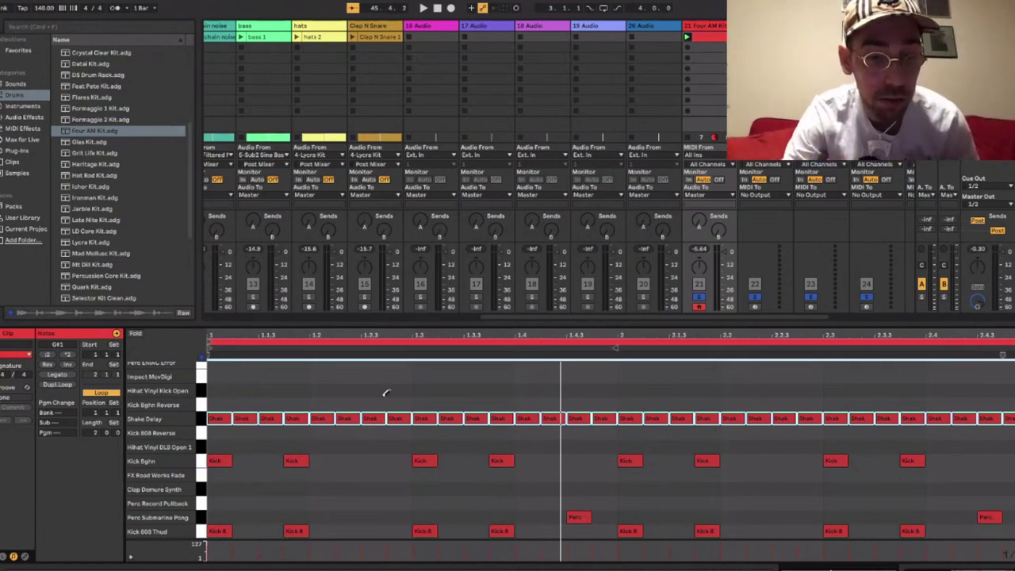
left_click_drag(216, 548, 670, 564)
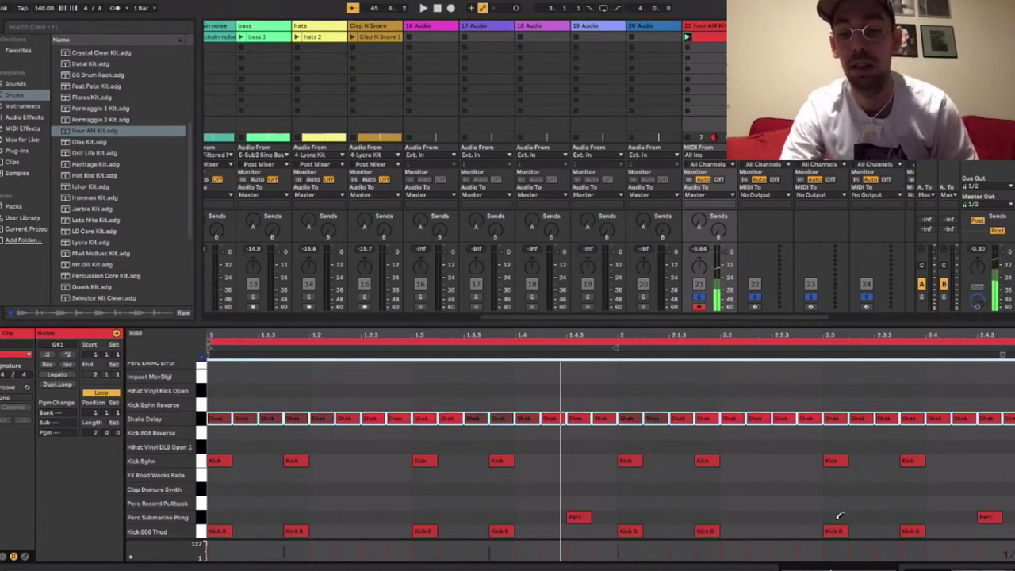
left_click_drag(885, 554, 923, 553)
left_click_drag(989, 552, 944, 545)
left_click_drag(827, 554, 740, 549)
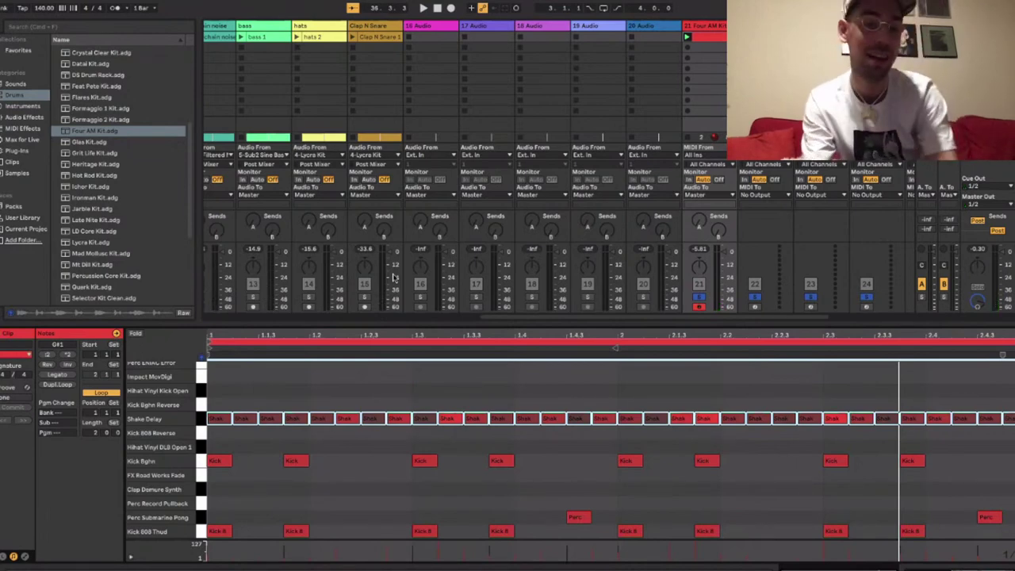
Show the Four AM Kit devices and inspect the Kick Bghn and Shake Delay samples during playback.
left_click(708, 31)
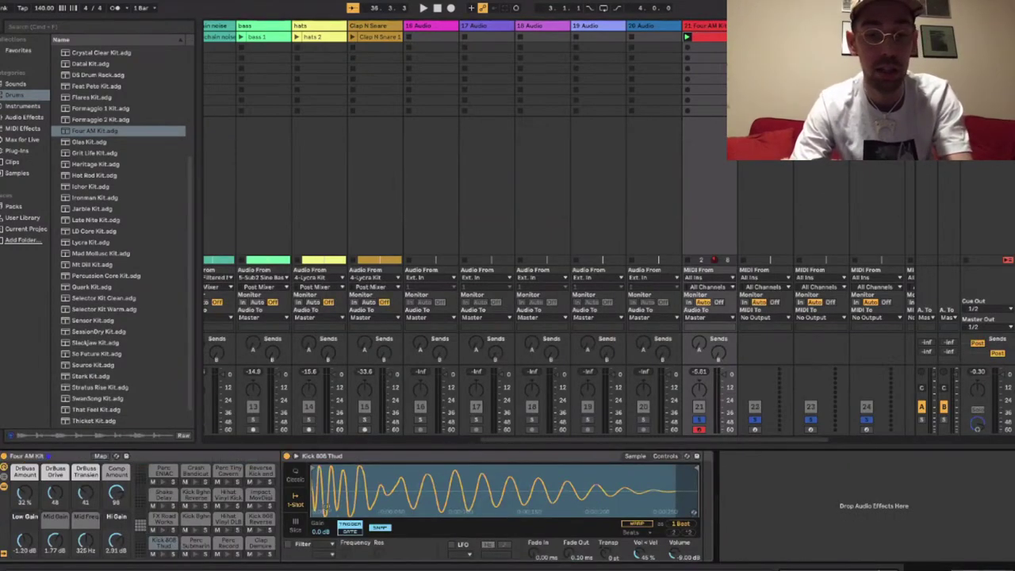
key("space")
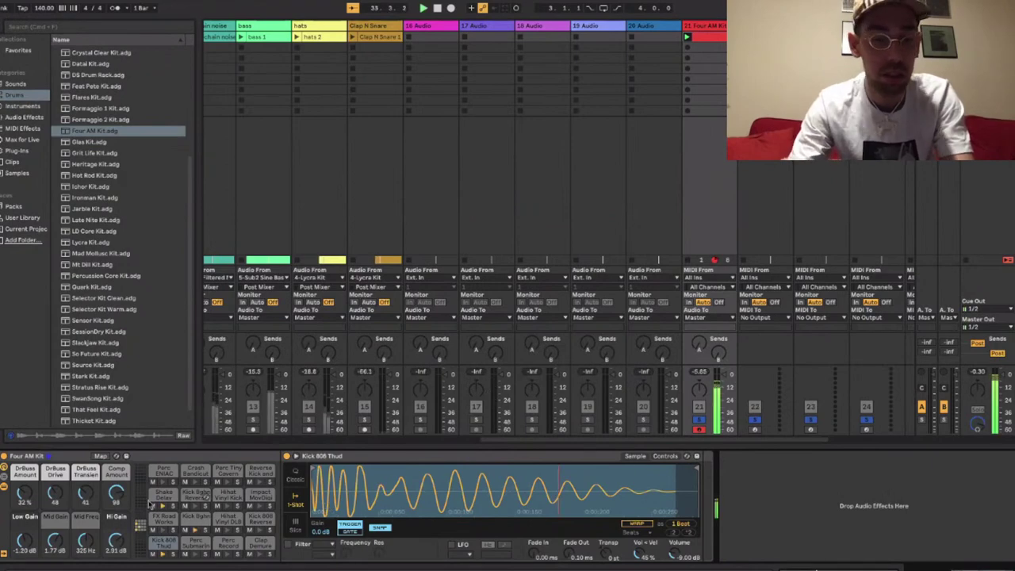
left_click(205, 520)
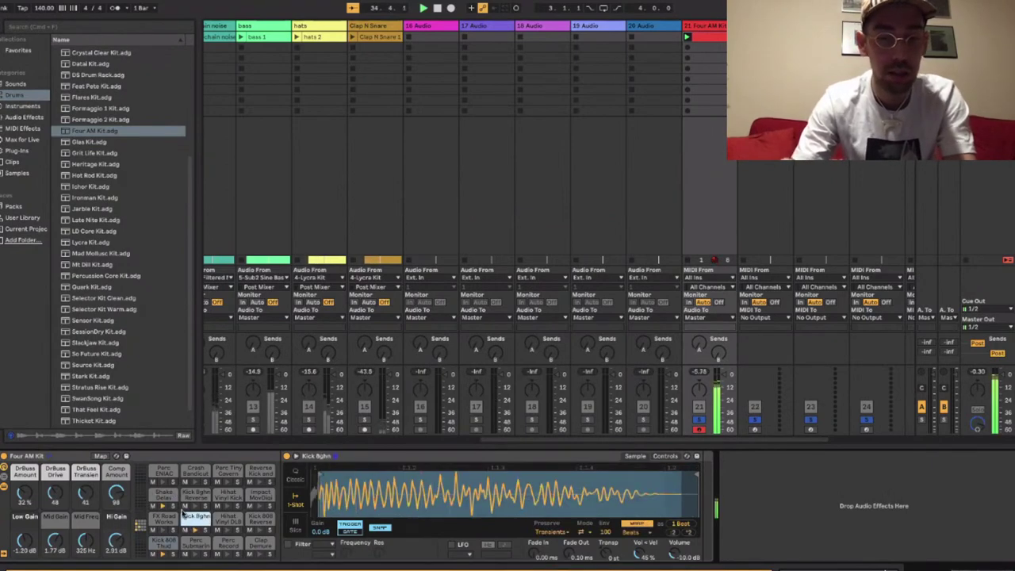
left_click(163, 495)
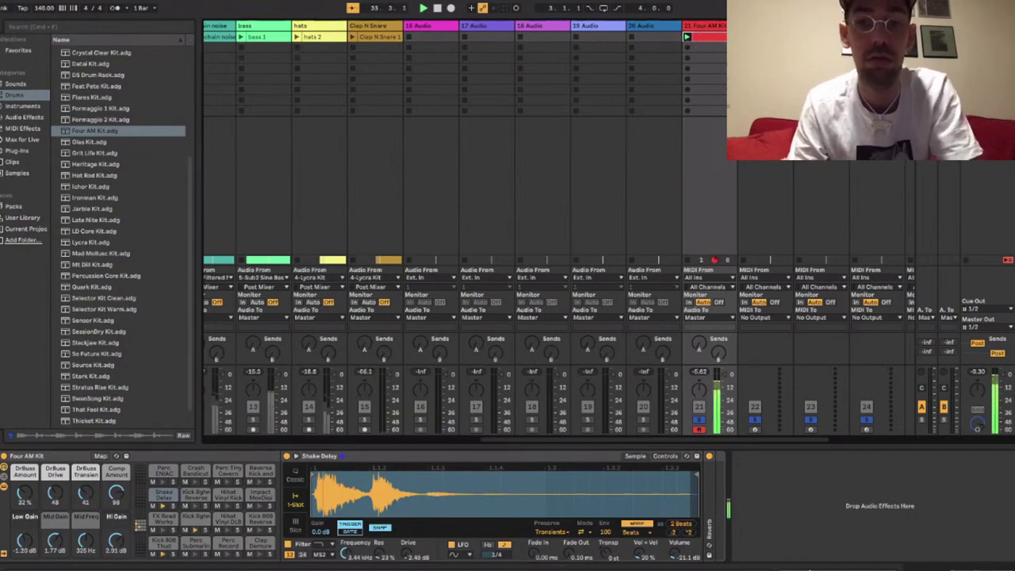
Add Perc Record Pullback notes at 1.2.3 and 2.2.3 and Clap Demure Synth notes at 1.3 and 2.3 to the drum clip.
left_click(710, 37)
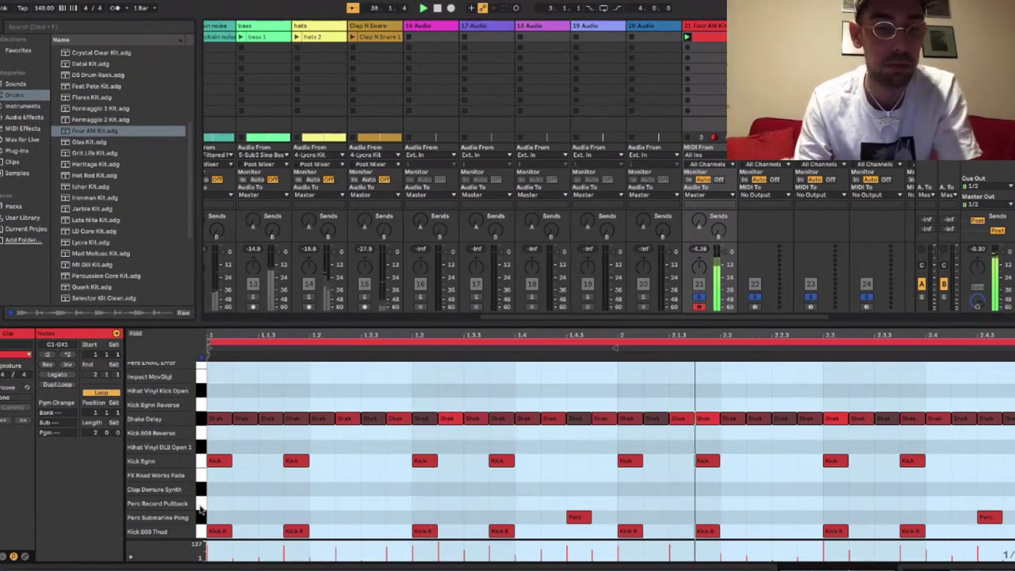
left_click(201, 516)
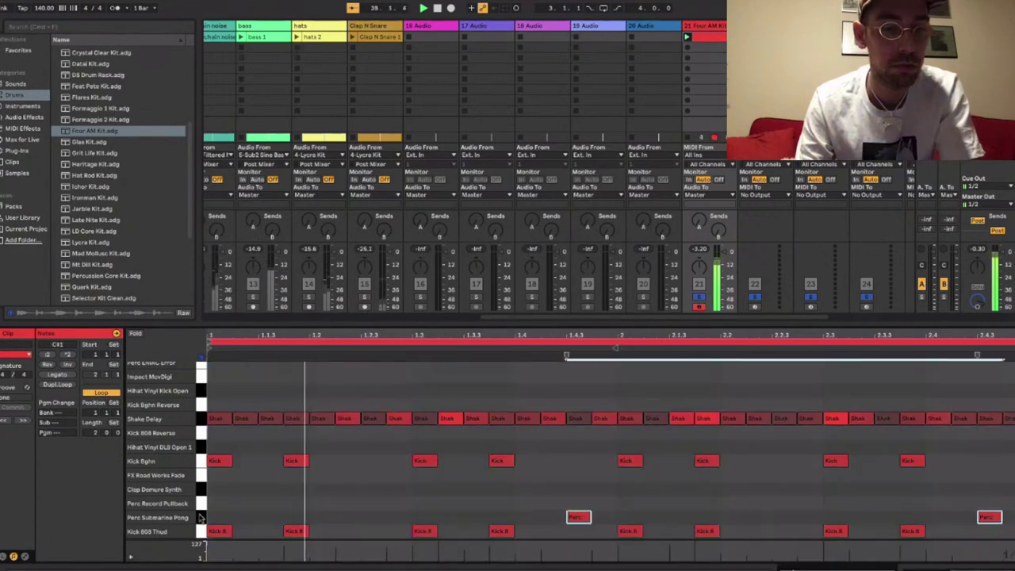
left_click(201, 503)
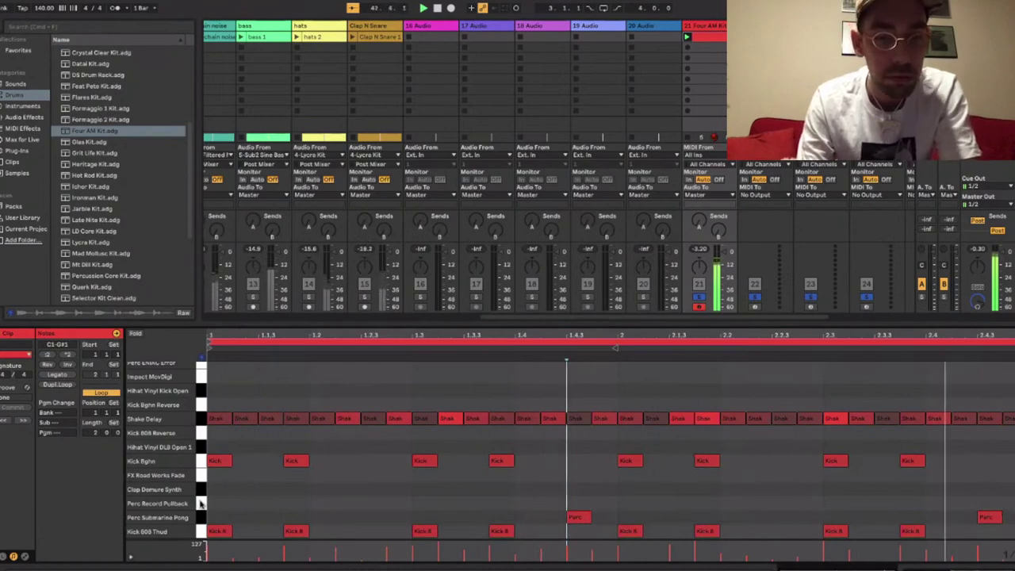
left_click(374, 503)
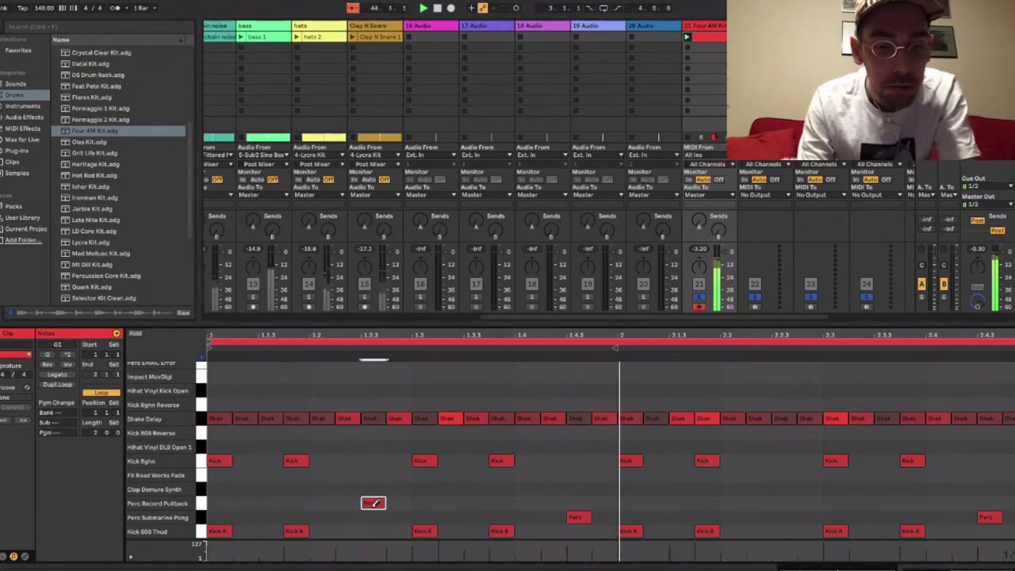
left_click(425, 488)
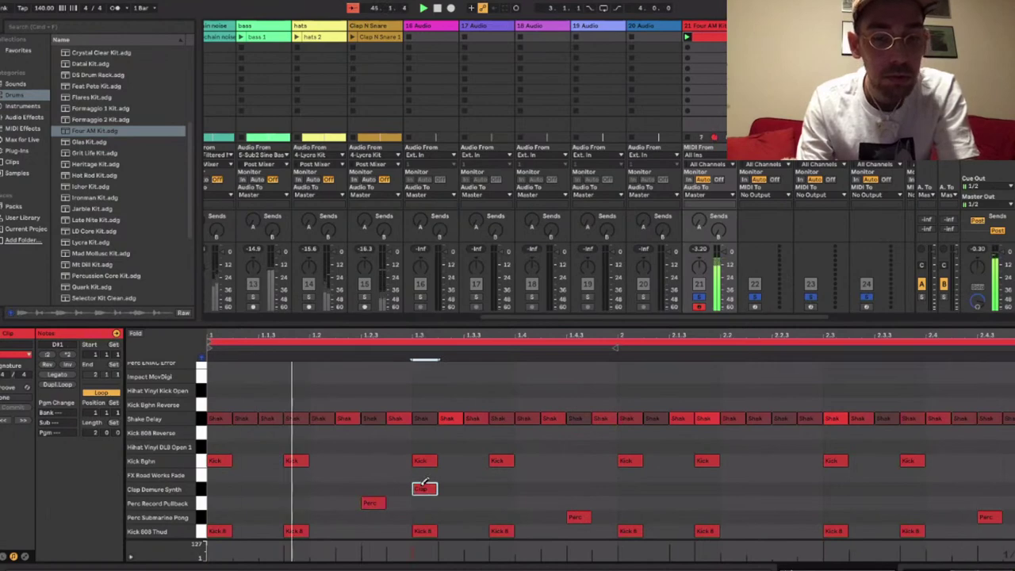
left_click(784, 503)
left_click(835, 489)
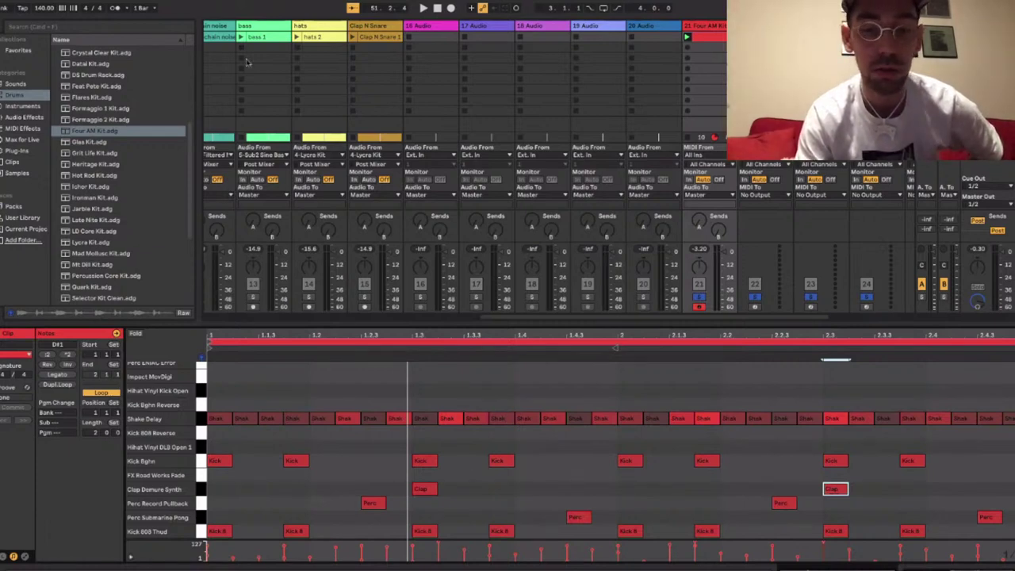
Deactivate all Kick Bghn notes in both bars.
left_click_drag(215, 474, 944, 436)
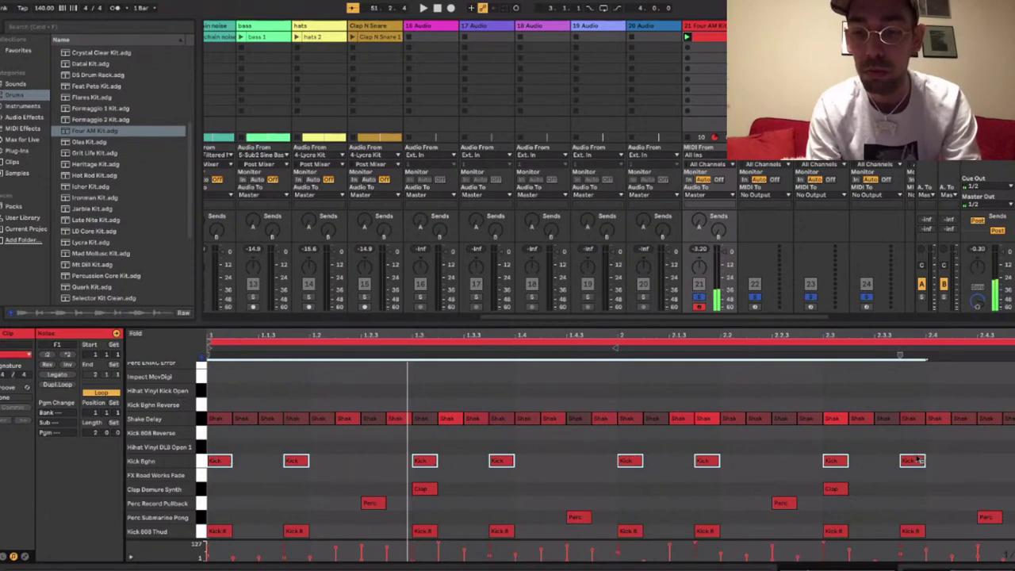
right_click(918, 460)
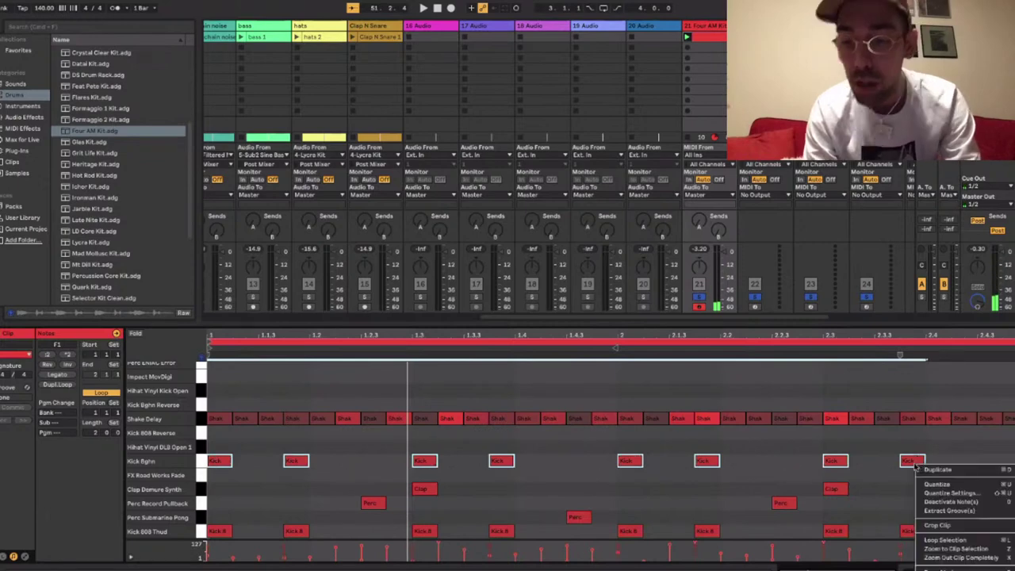
left_click(965, 503)
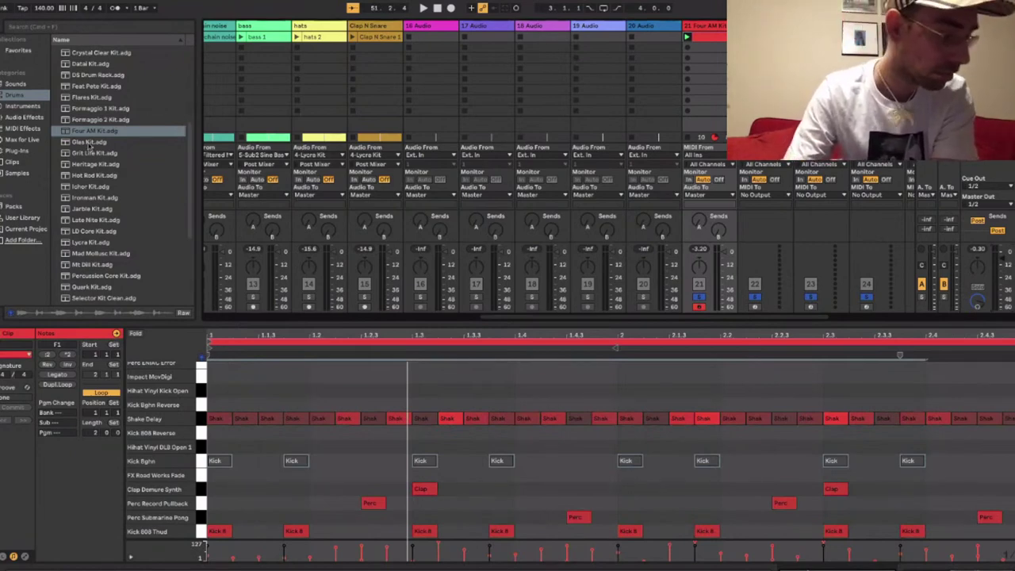
Browse the audio effects and expand the Beat Repeat presets.
left_click(24, 117)
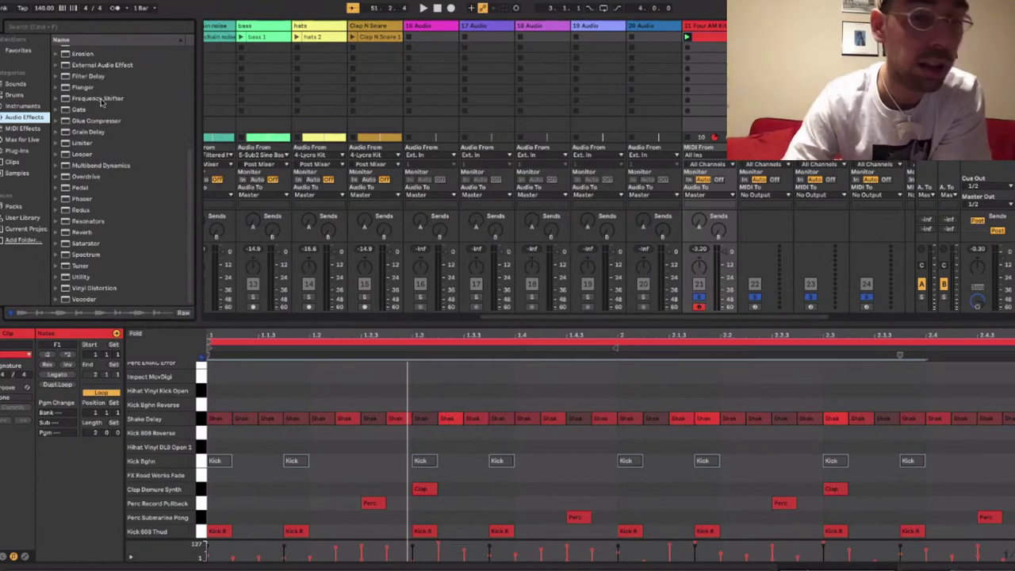
scroll(101, 101, "up", 5)
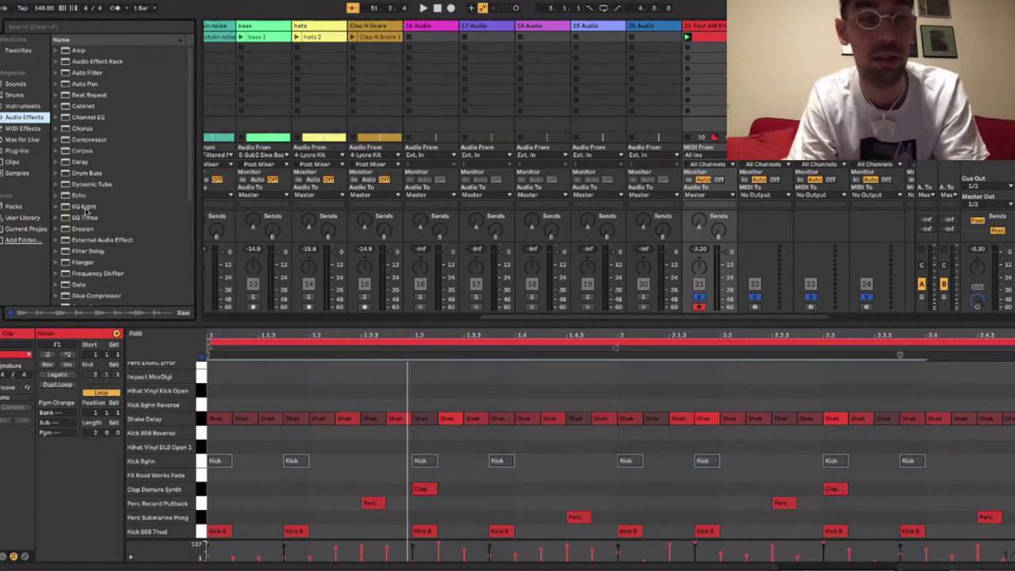
scroll(85, 208, "down", 8)
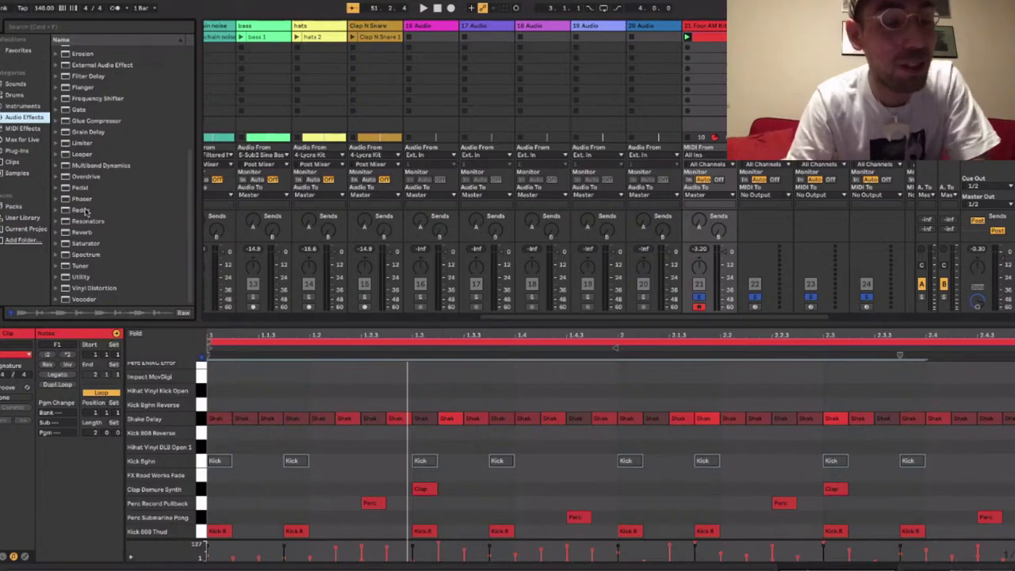
scroll(101, 170, "up", 5)
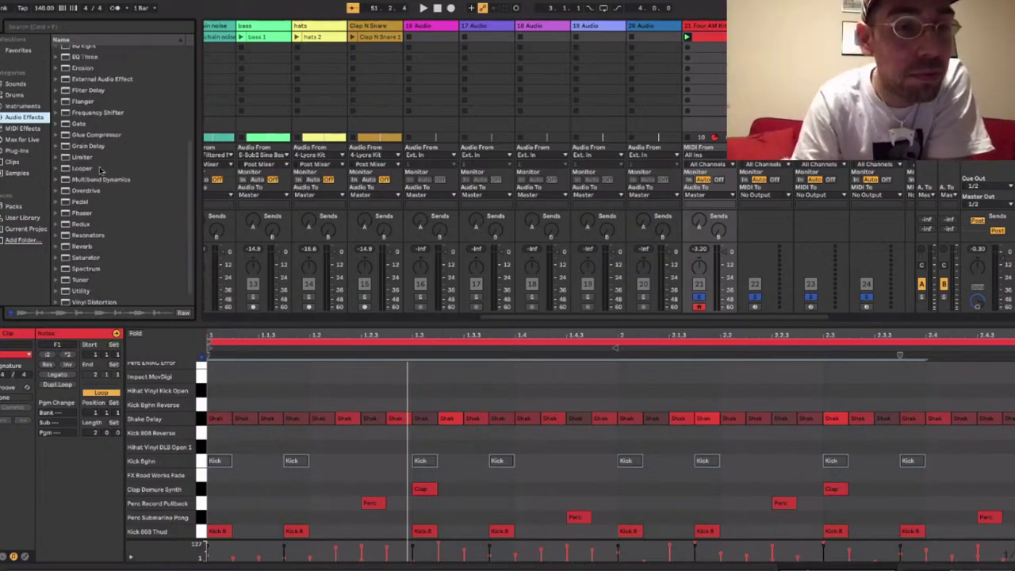
left_click(53, 95)
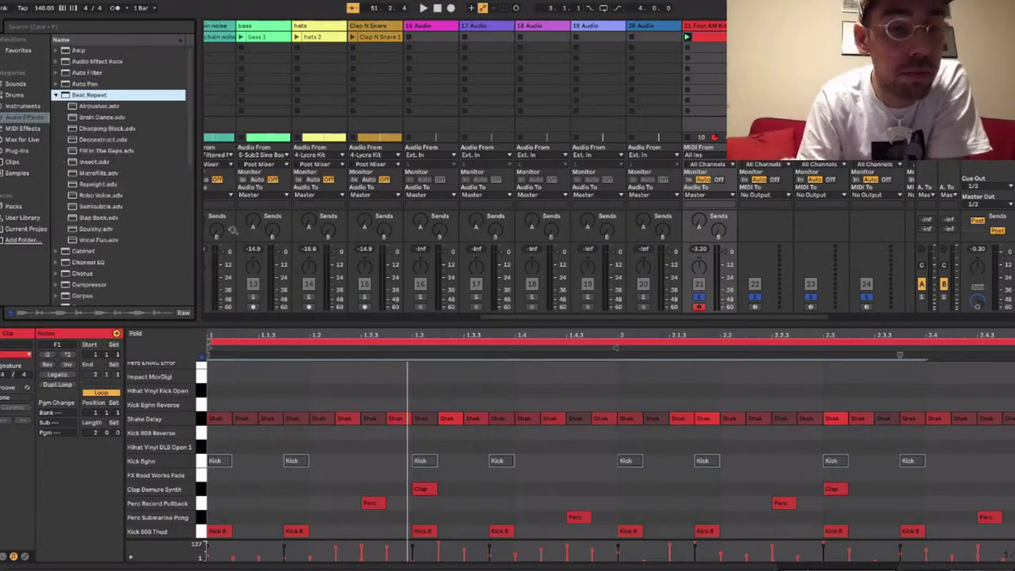
Play the beat briefly with the Four AM Kit devices shown, and inspect the Perc Record Pullback and Kick 808 Thud samples.
left_click(719, 28)
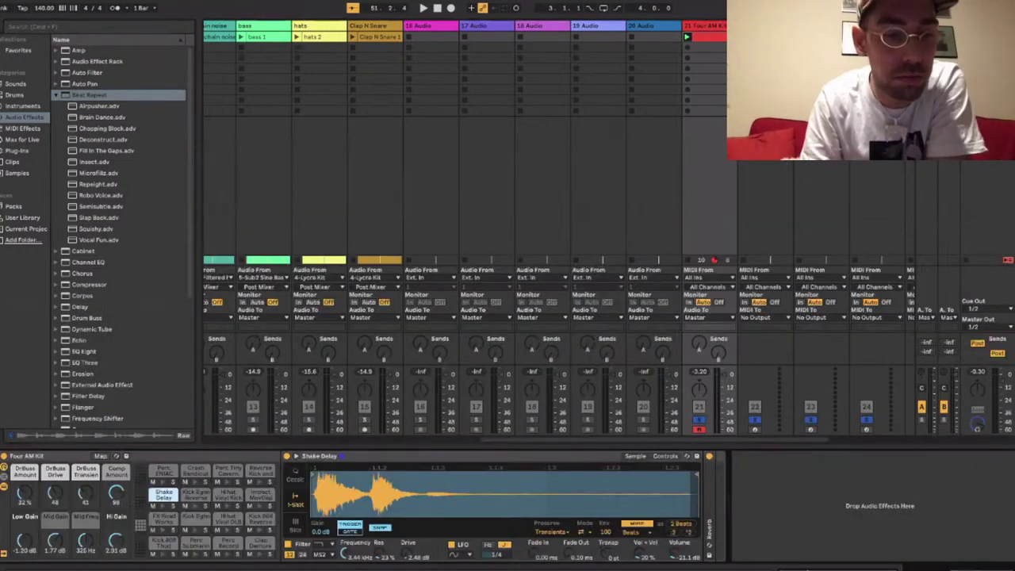
key("space")
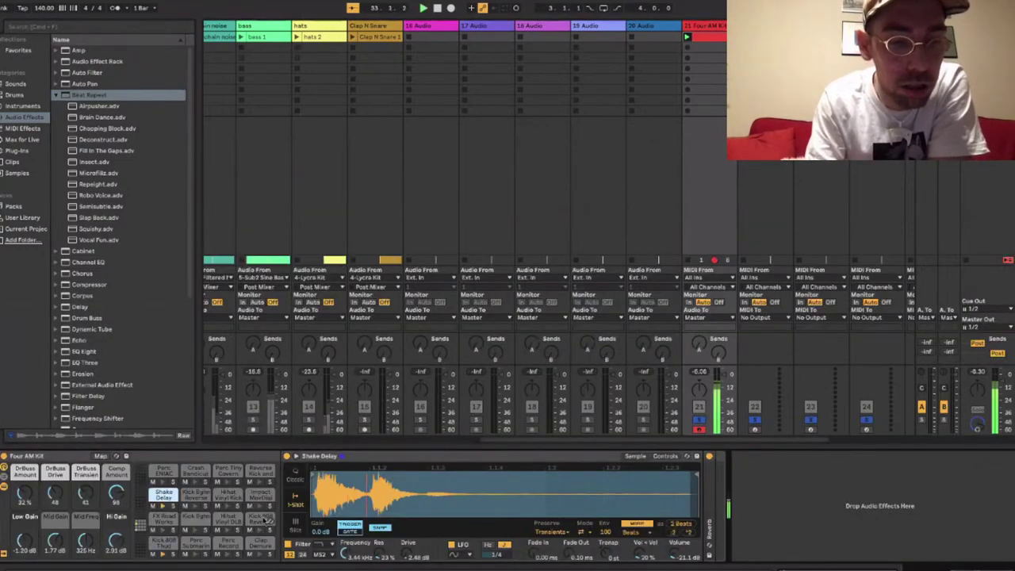
key("space")
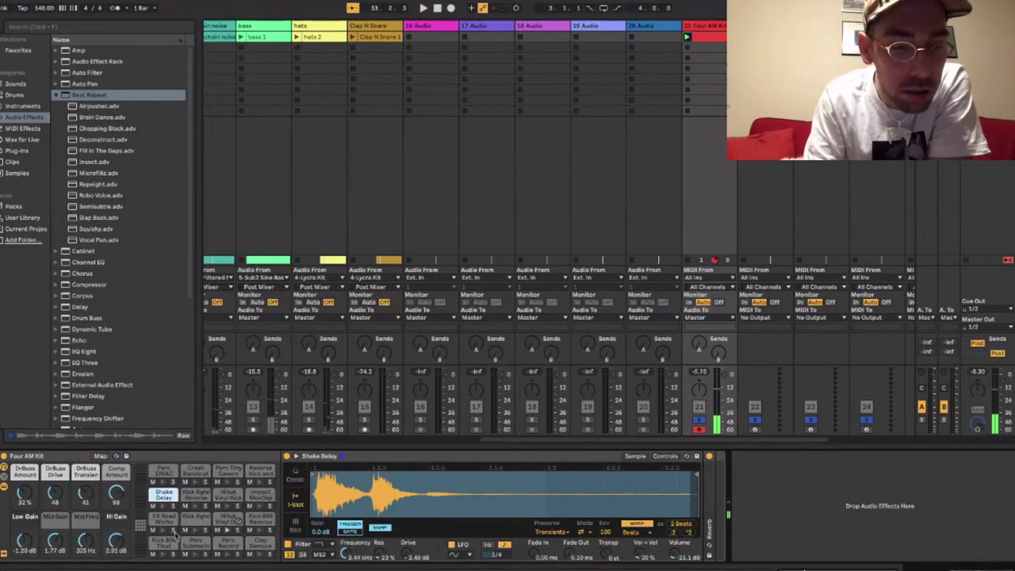
left_click(228, 545)
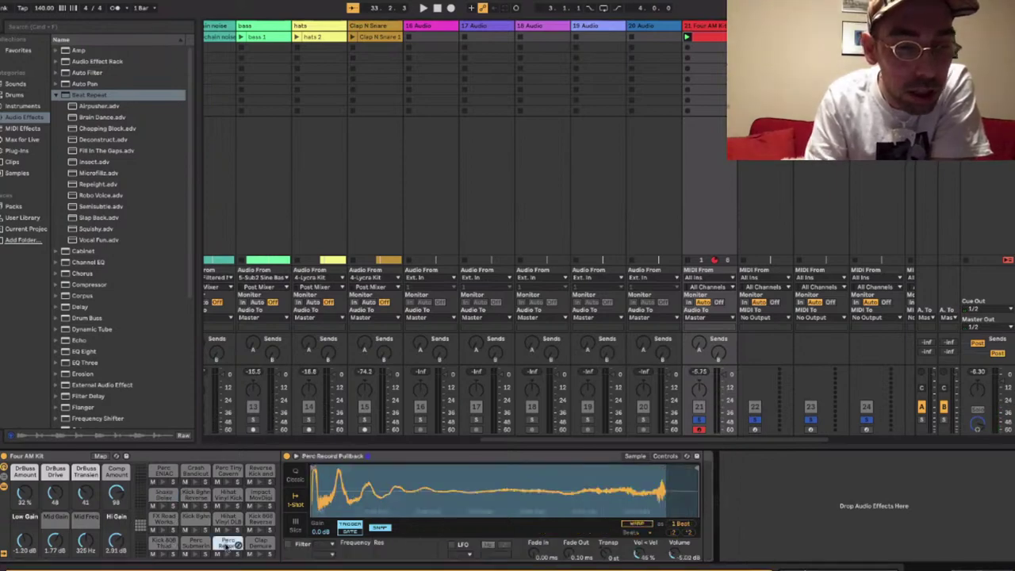
left_click(162, 545)
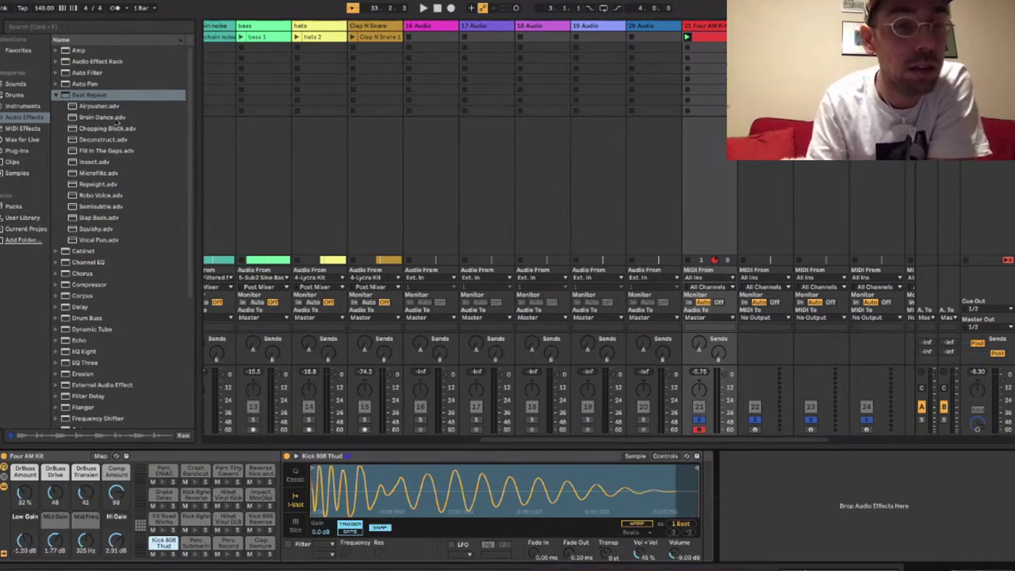
Load the Microfillz Beat Repeat preset after the Four AM Kit and play the beat.
left_click(99, 173)
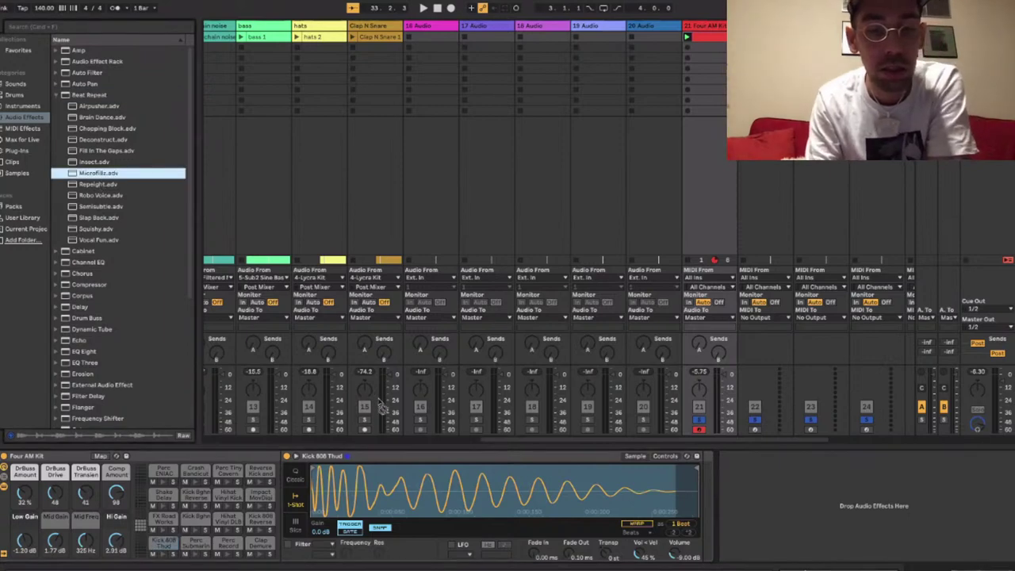
left_click_drag(382, 405, 755, 507)
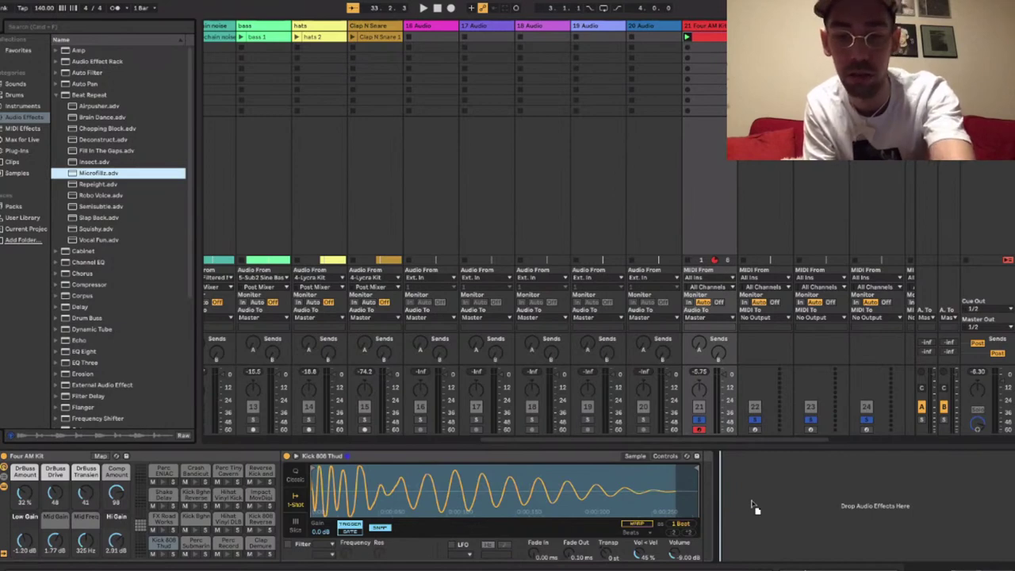
left_click_drag(755, 507, 701, 484)
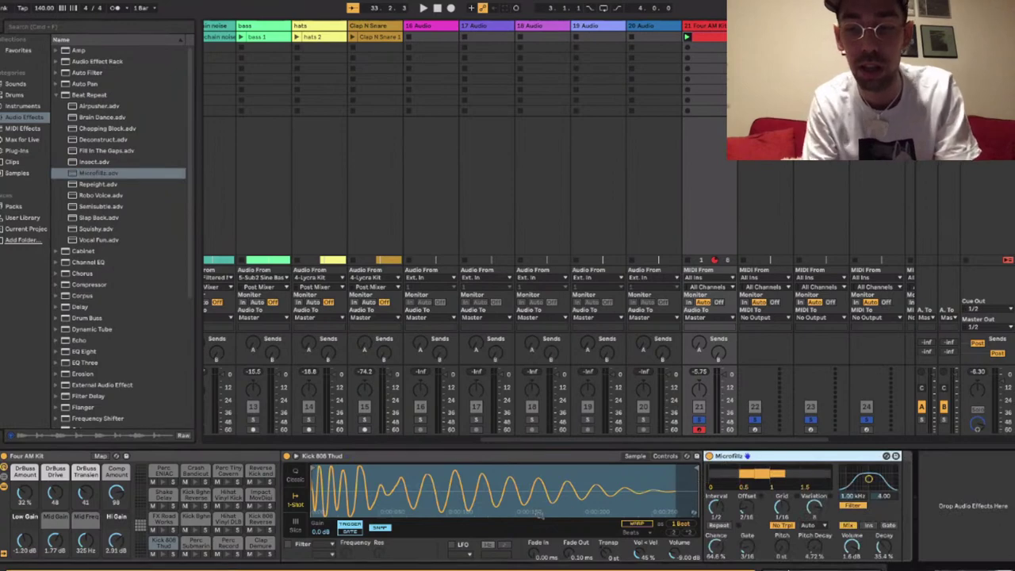
key("space")
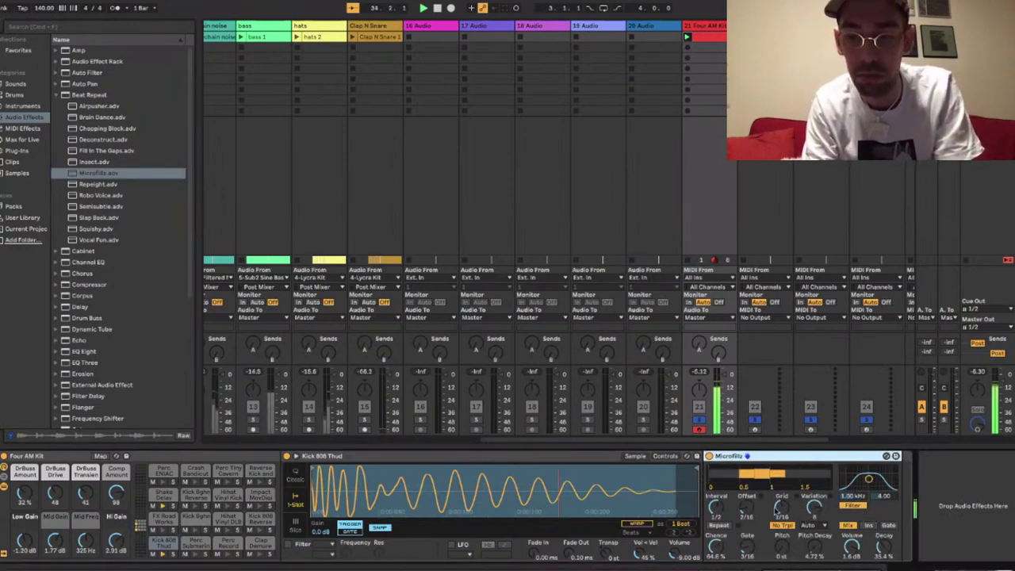
left_click(748, 509)
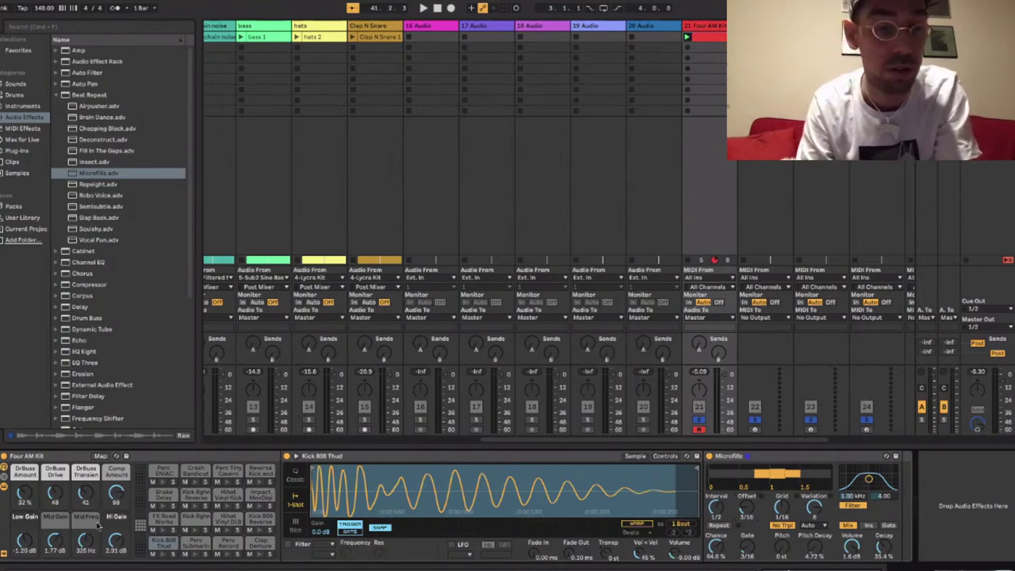
left_click(756, 458)
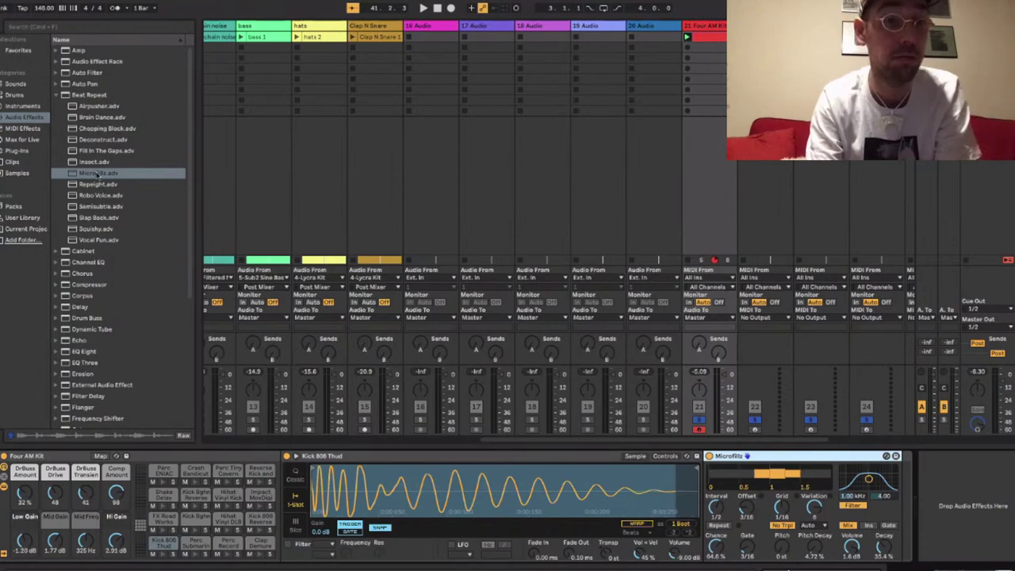
left_click(96, 175)
left_click_drag(95, 174, 935, 474)
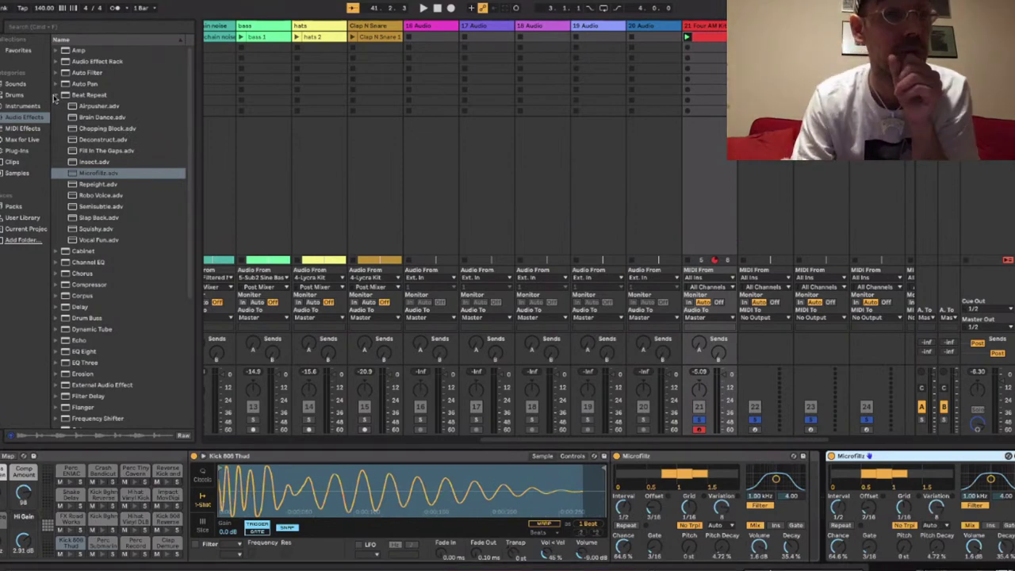
Insert the Brick Wall compressor preset between the two Microfillz devices.
left_click(55, 95)
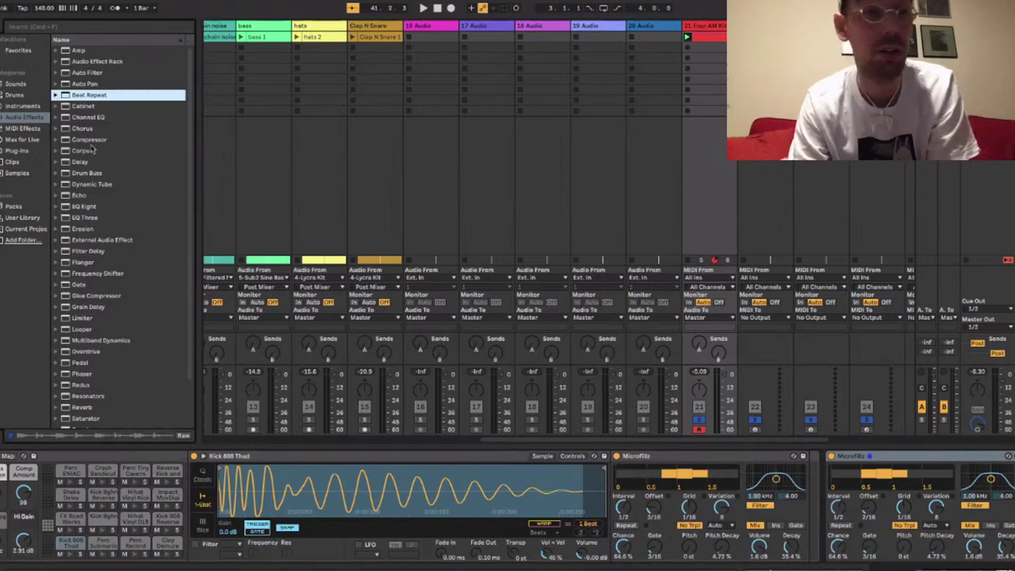
left_click(55, 140)
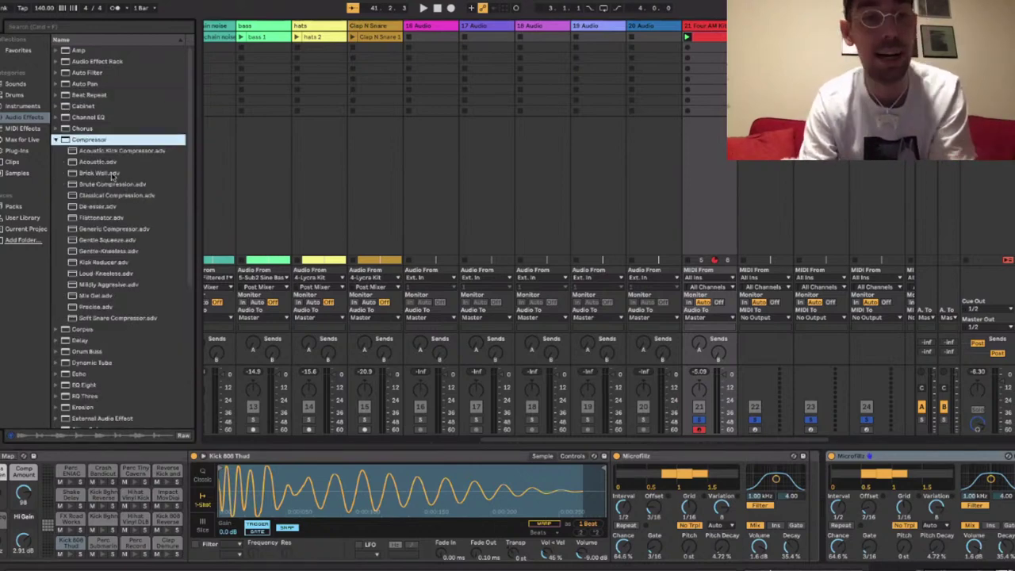
left_click(113, 174)
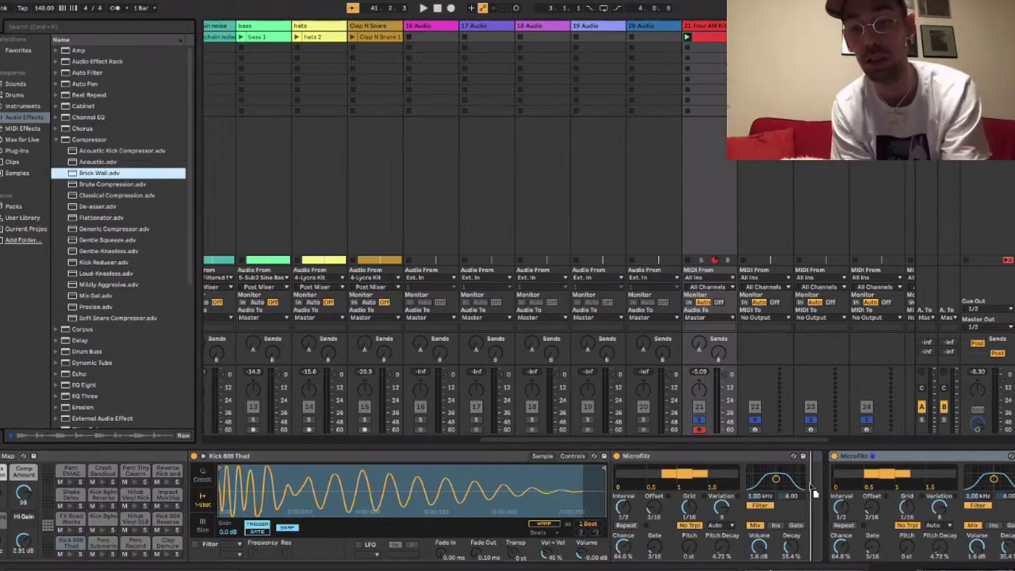
left_click_drag(814, 494, 811, 485)
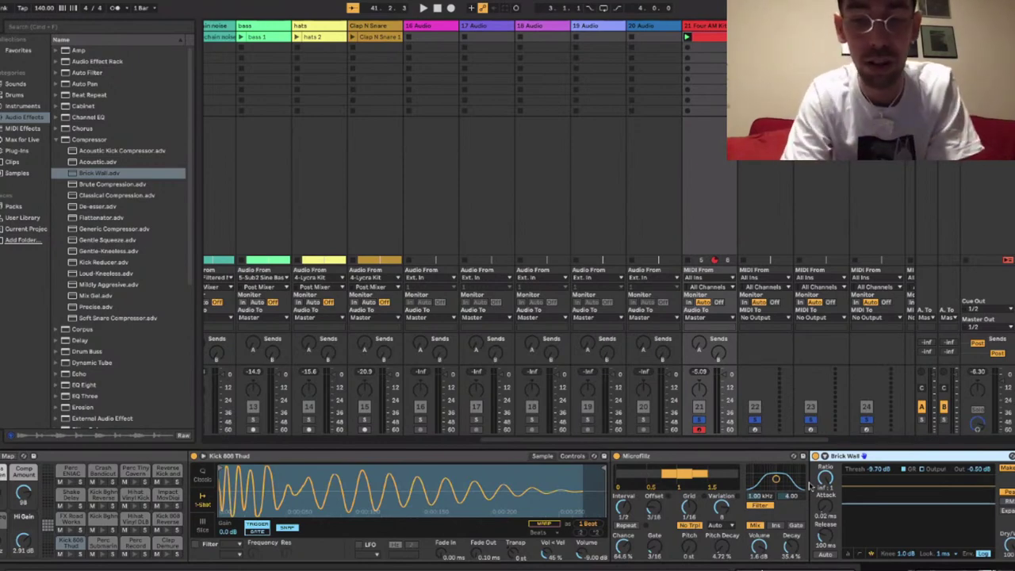
Play the beat and raise the Offset of the second Microfillz, then stop playback.
key("space")
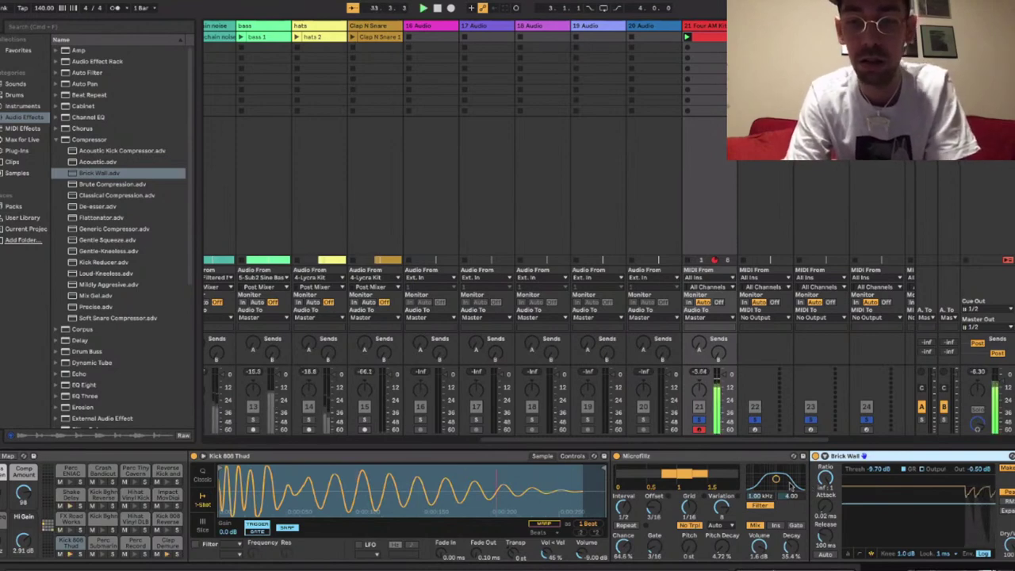
scroll(880, 501, "right", 5)
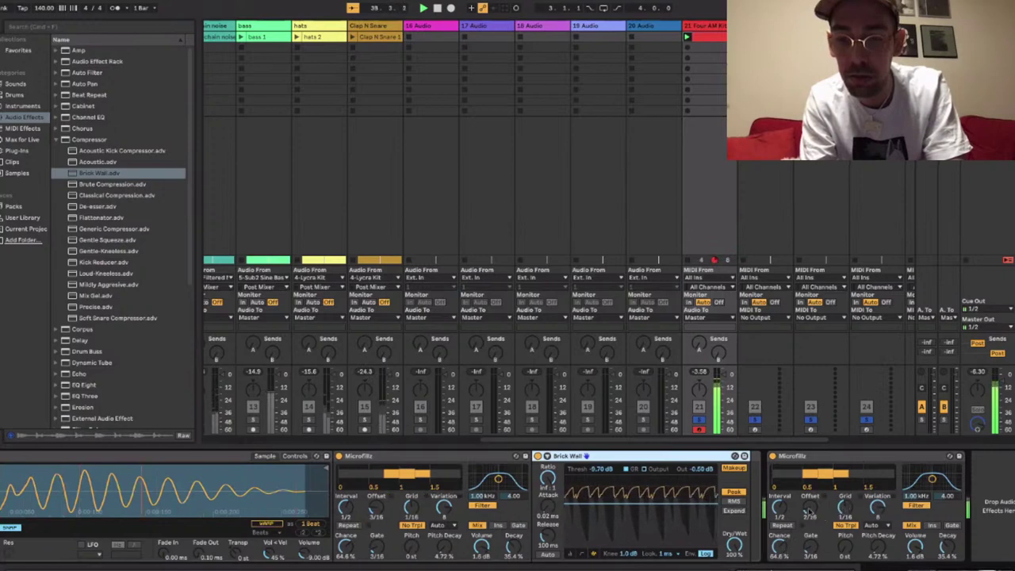
left_click_drag(813, 508, 813, 488)
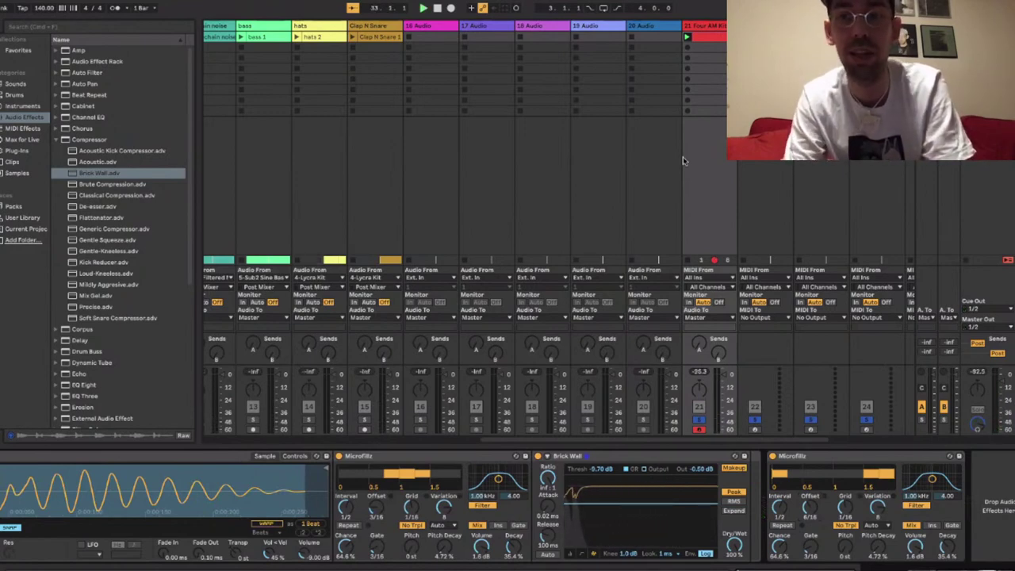
key("space")
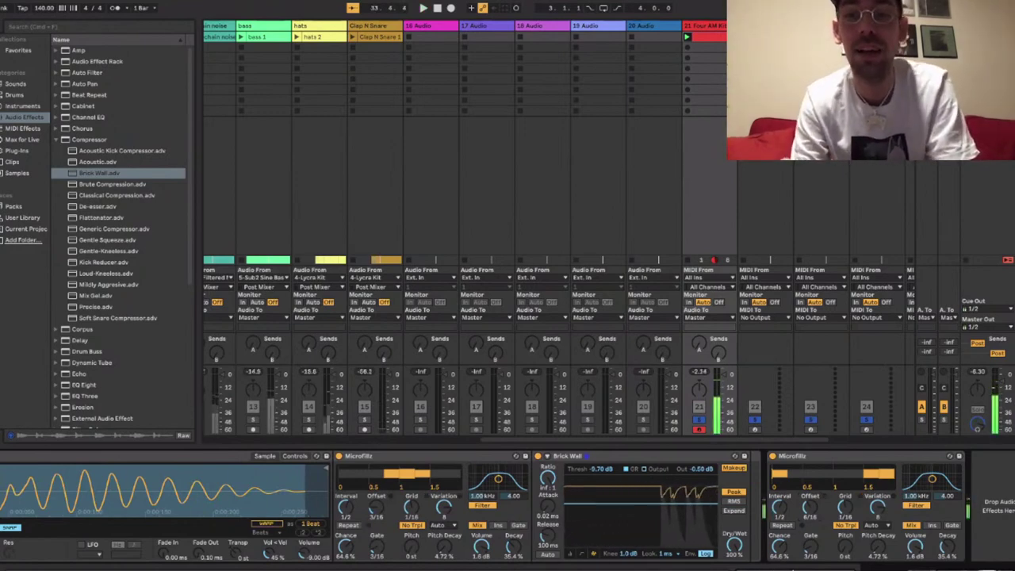
Load the Canadian Boards preset from the Synth Keys sounds onto MIDI track 22.
left_click(754, 47)
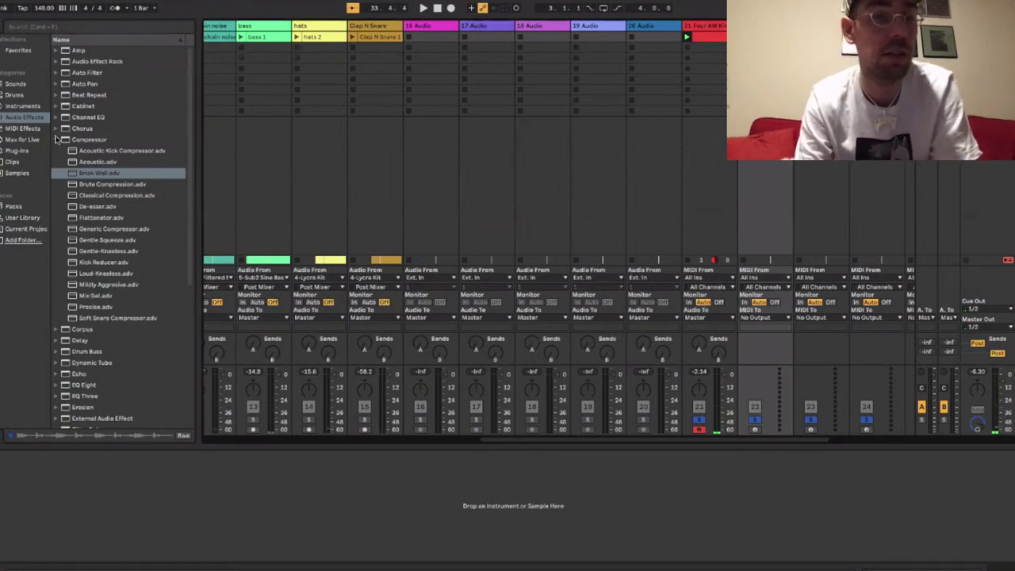
left_click(65, 140)
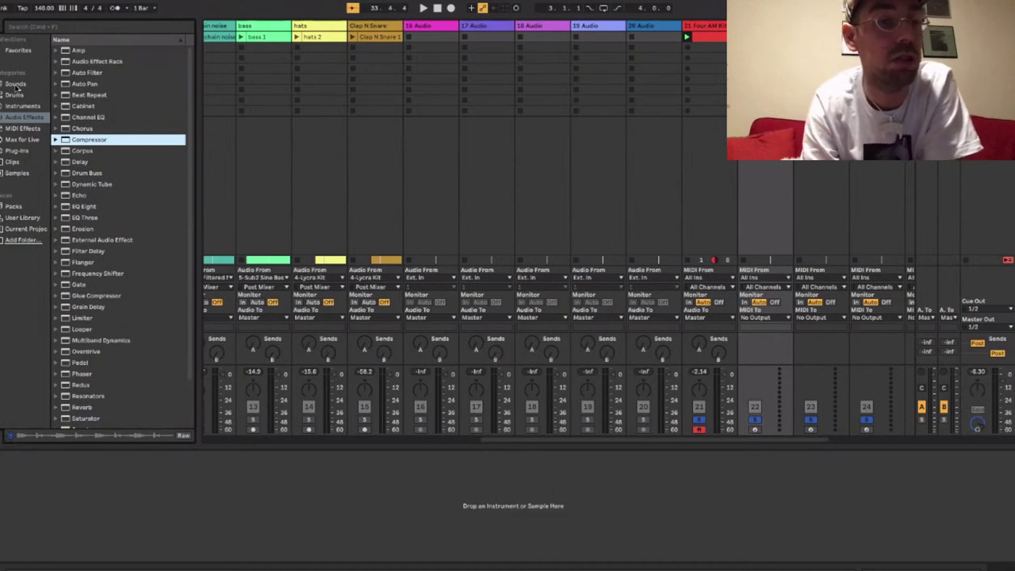
left_click(16, 84)
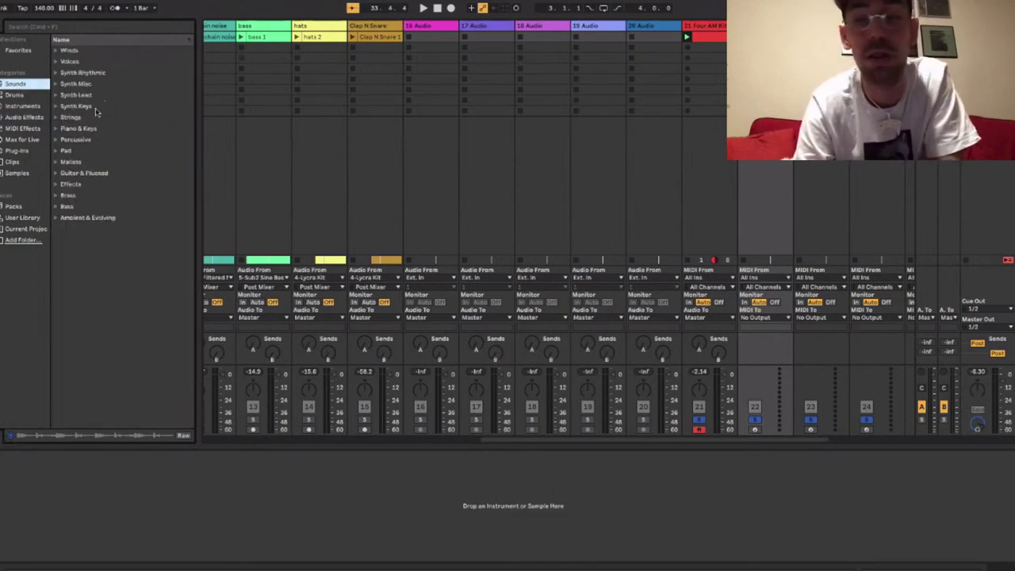
left_click(56, 106)
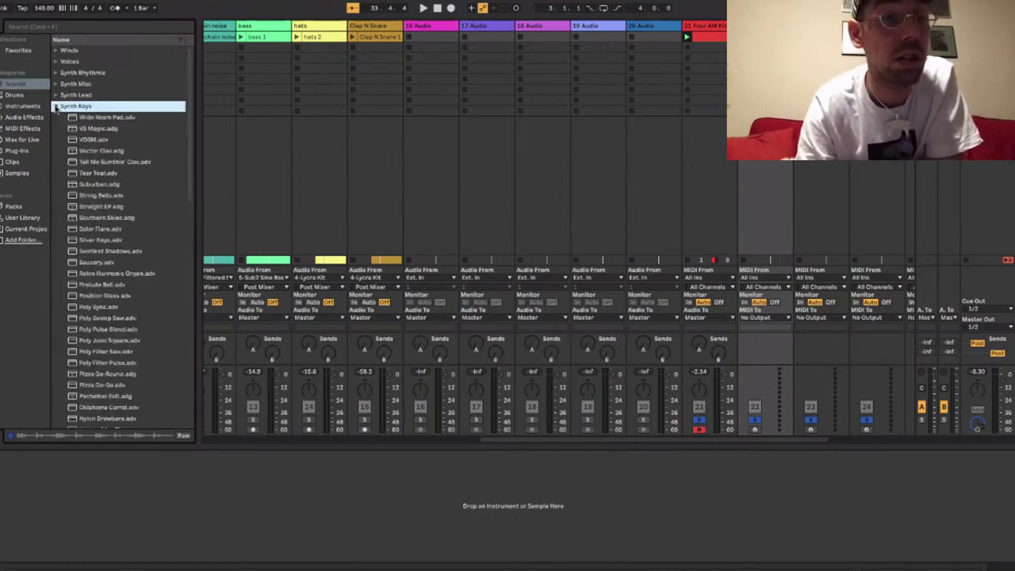
scroll(111, 139, "down", 2)
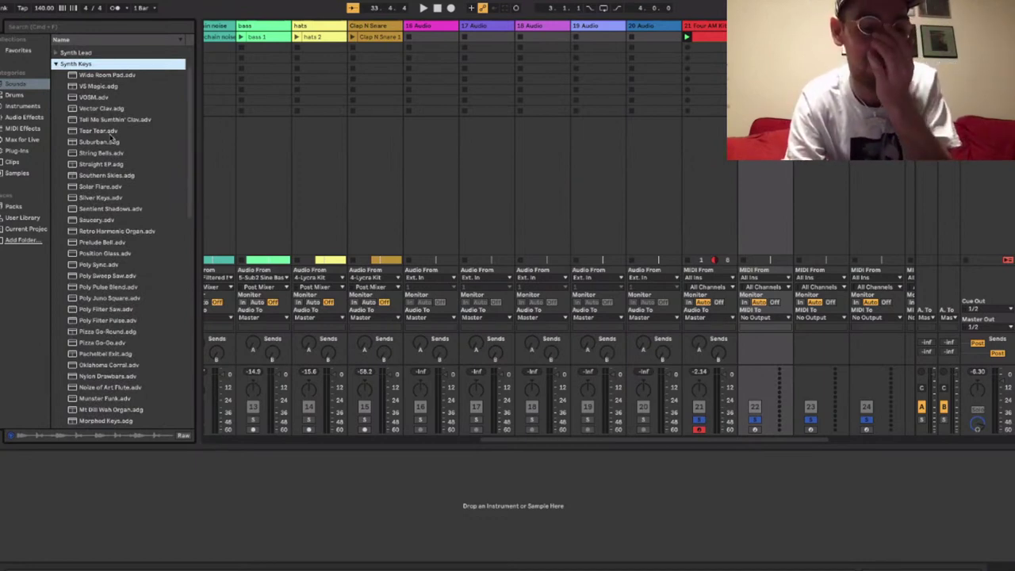
scroll(111, 139, "down", 1)
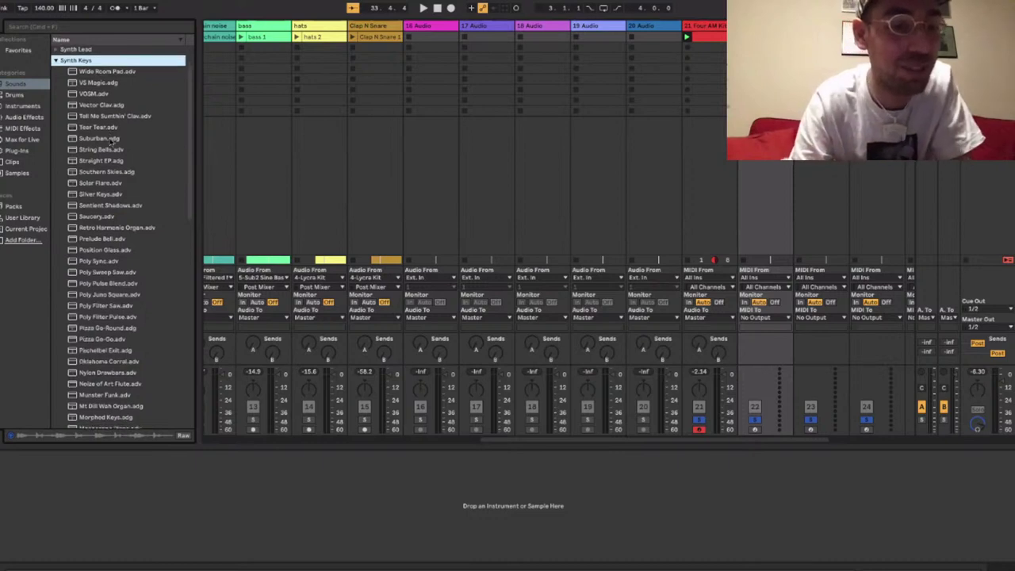
scroll(111, 139, "down", 10)
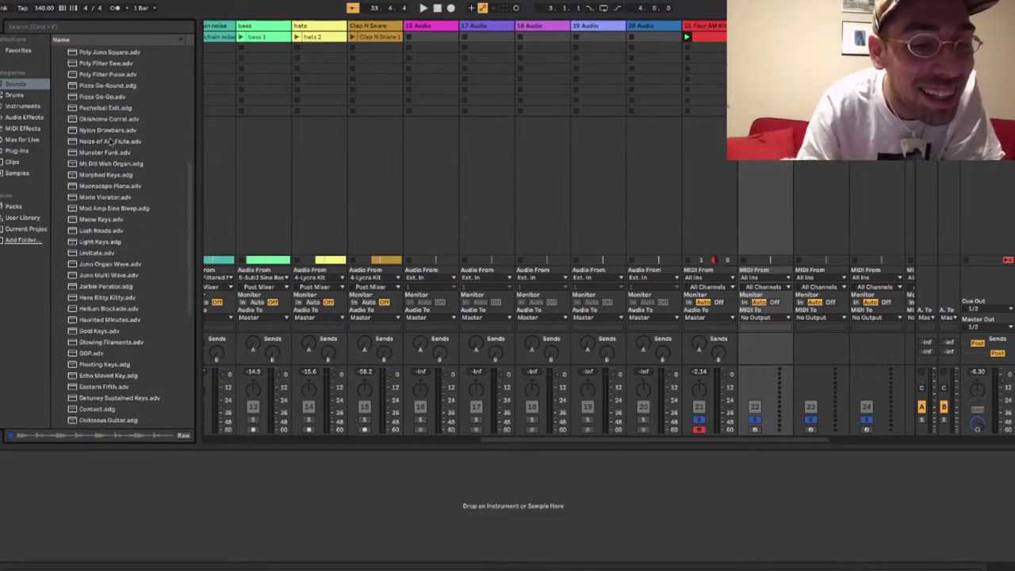
scroll(111, 140, "down", 12)
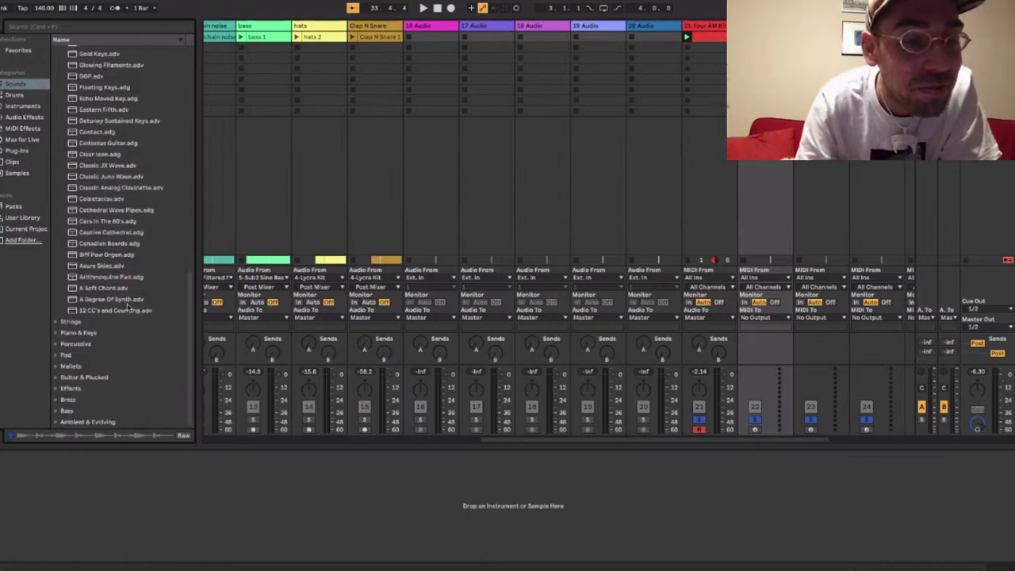
double_click(106, 244)
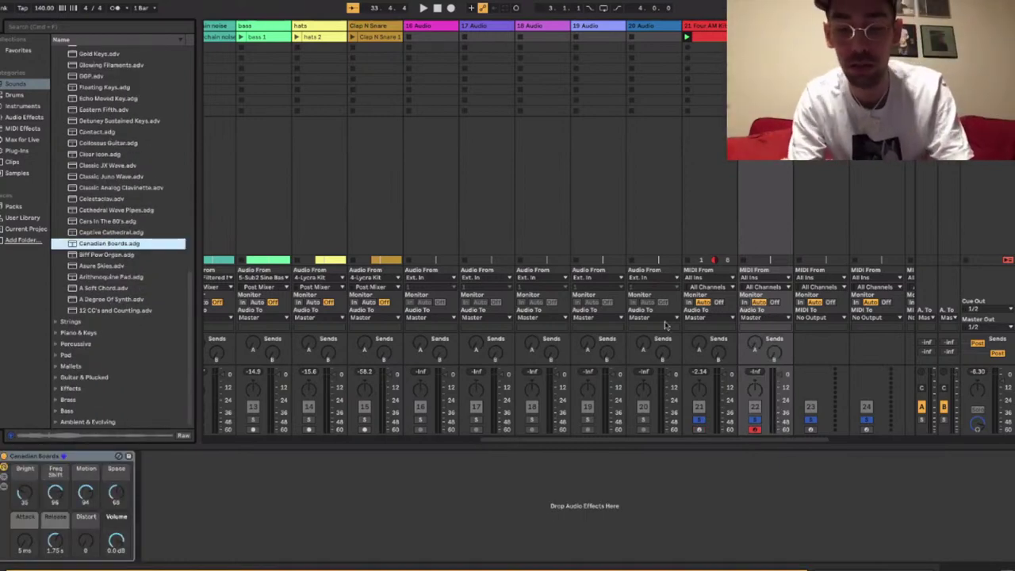
Solo the Four AM Kit and Canadian Boards tracks together and briefly view the empty MIDI clip.
key("s")
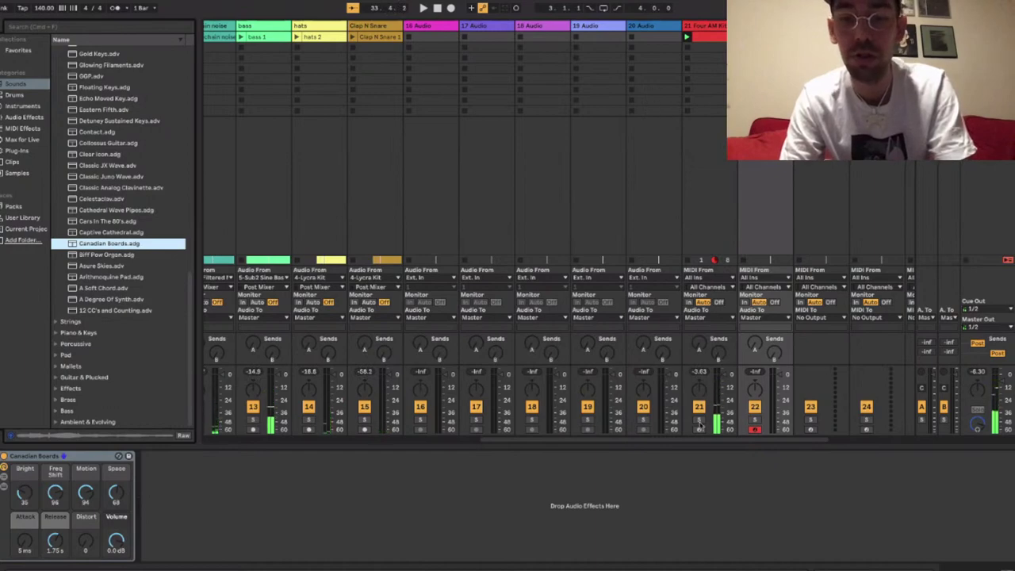
left_click(699, 419)
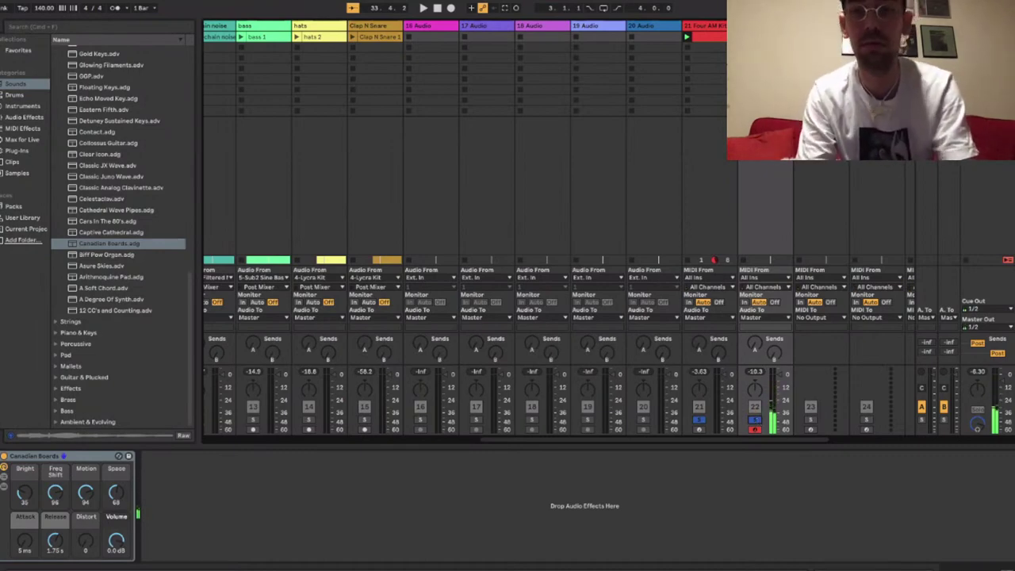
key("shift+Tab")
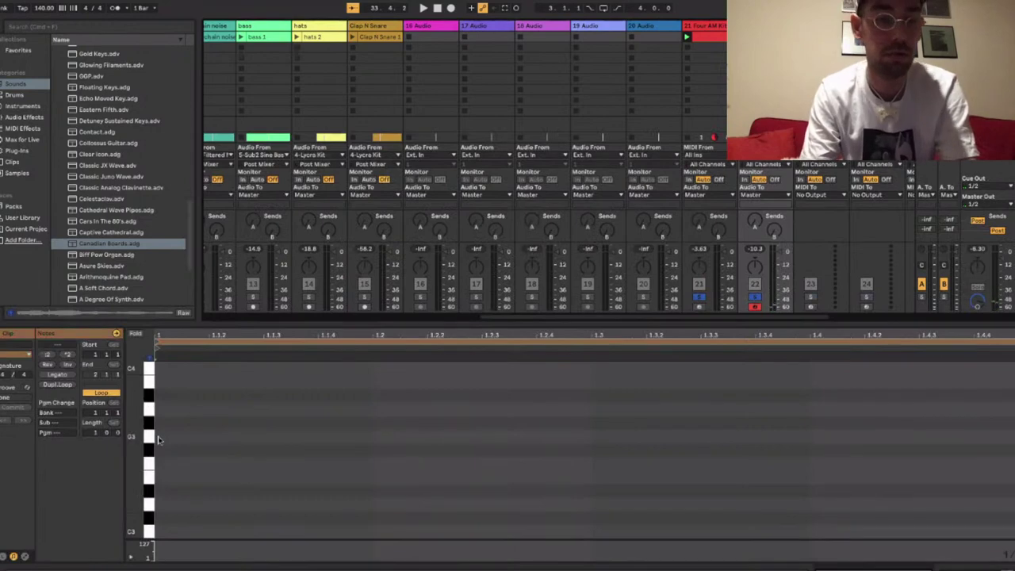
key("shift+Tab")
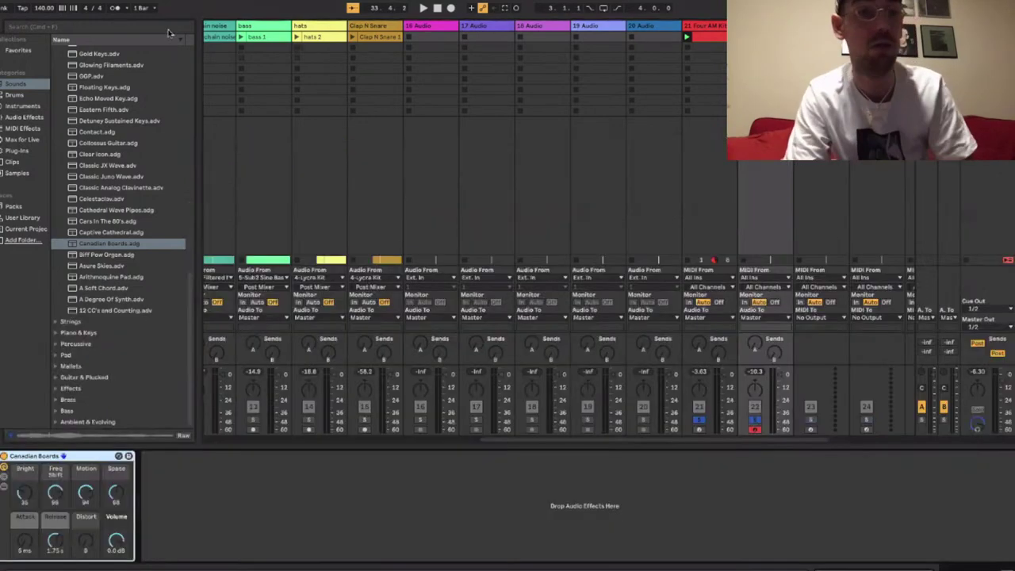
Look through the Max for Live MIDI effects, instruments and audio effects.
left_click(24, 139)
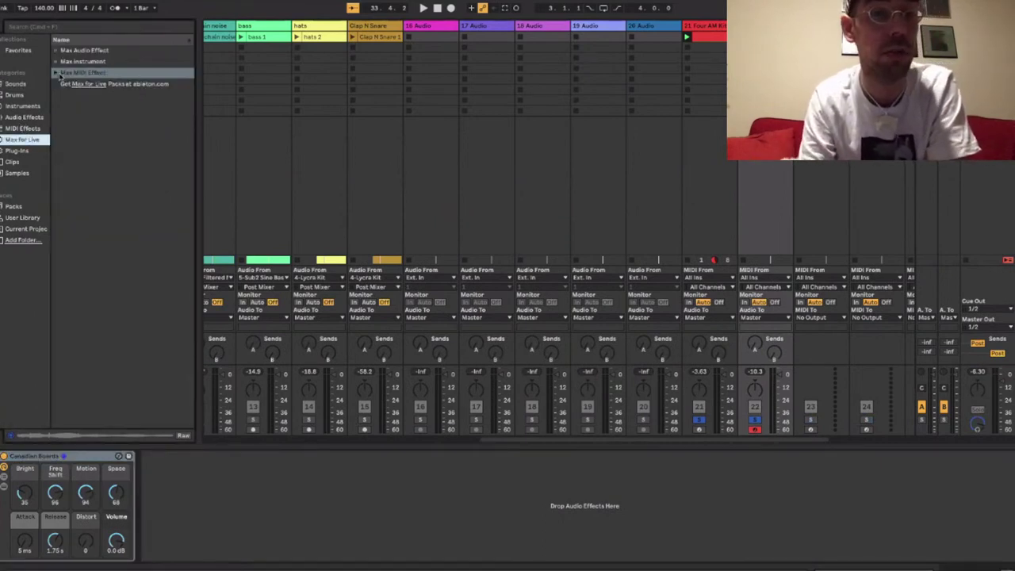
left_click(59, 74)
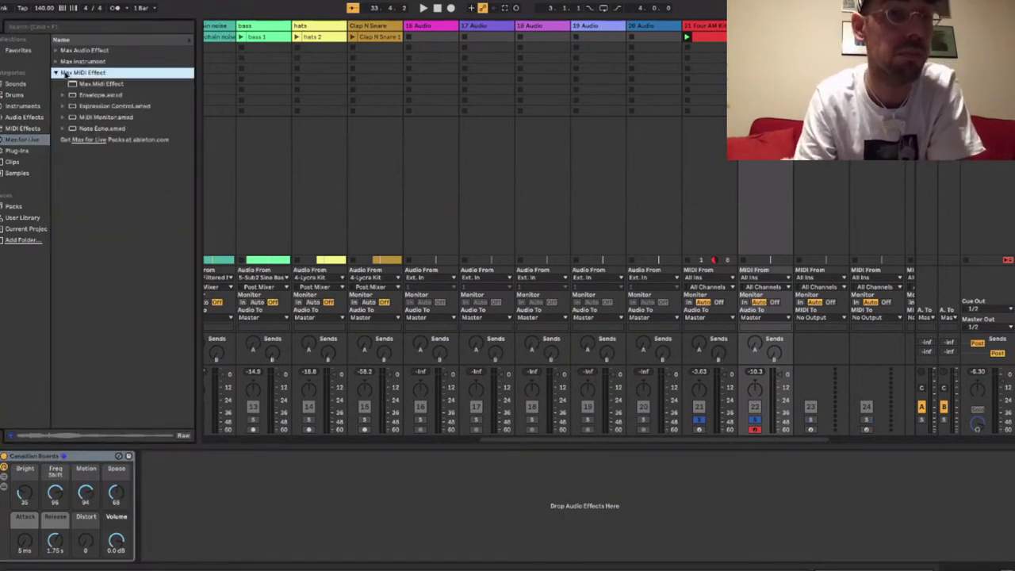
left_click(55, 72)
left_click(56, 61)
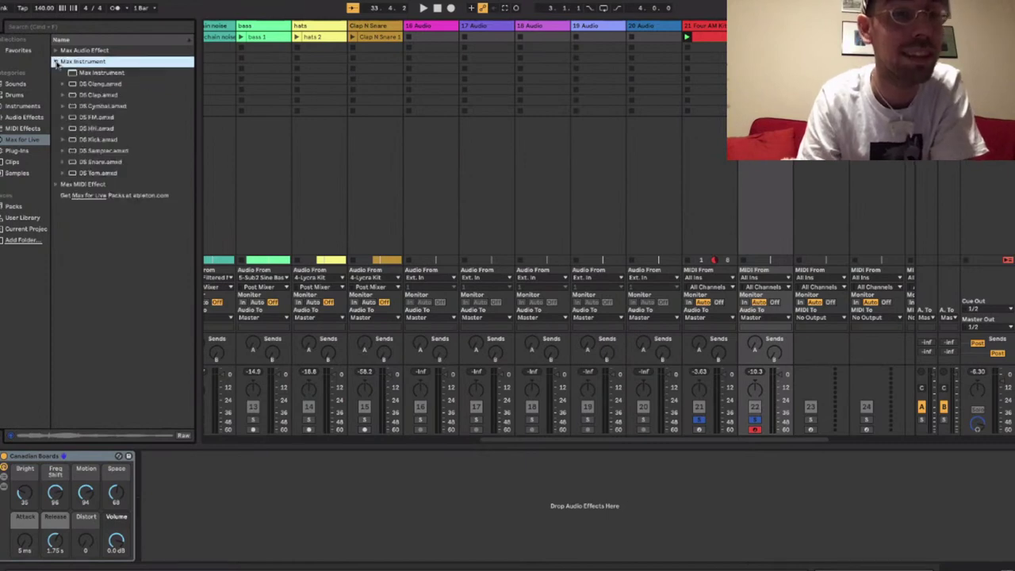
left_click(55, 62)
left_click(56, 50)
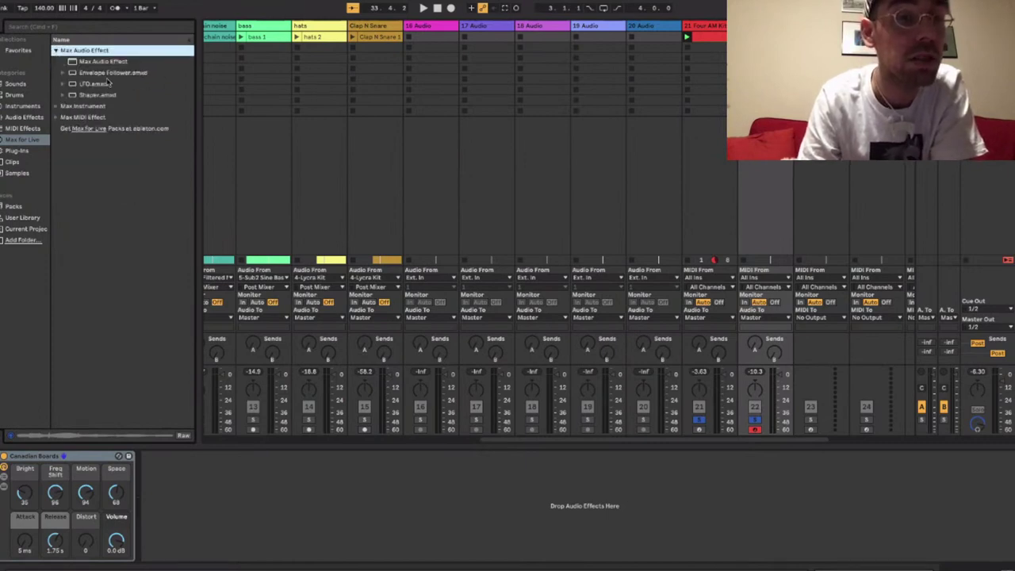
left_click(55, 50)
Insert the Arpeggiator MIDI effect before Canadian Boards on track 22.
left_click(24, 128)
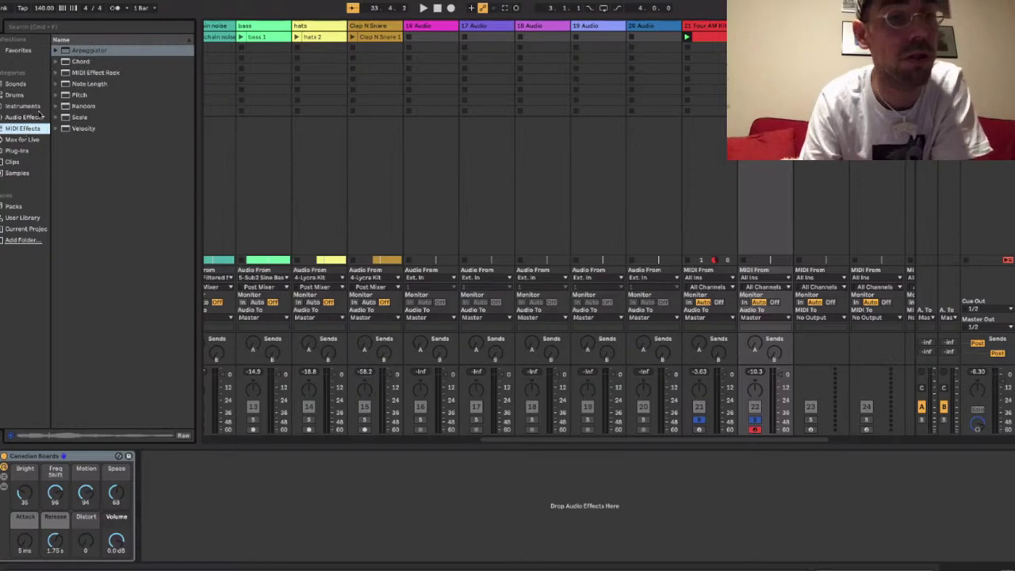
left_click(79, 50)
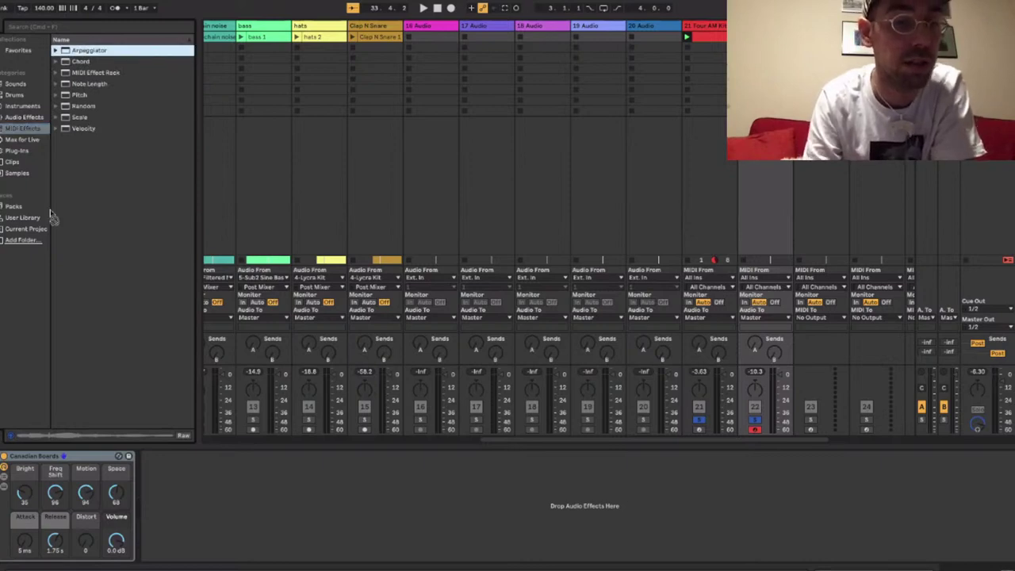
left_click_drag(51, 213, 9, 479)
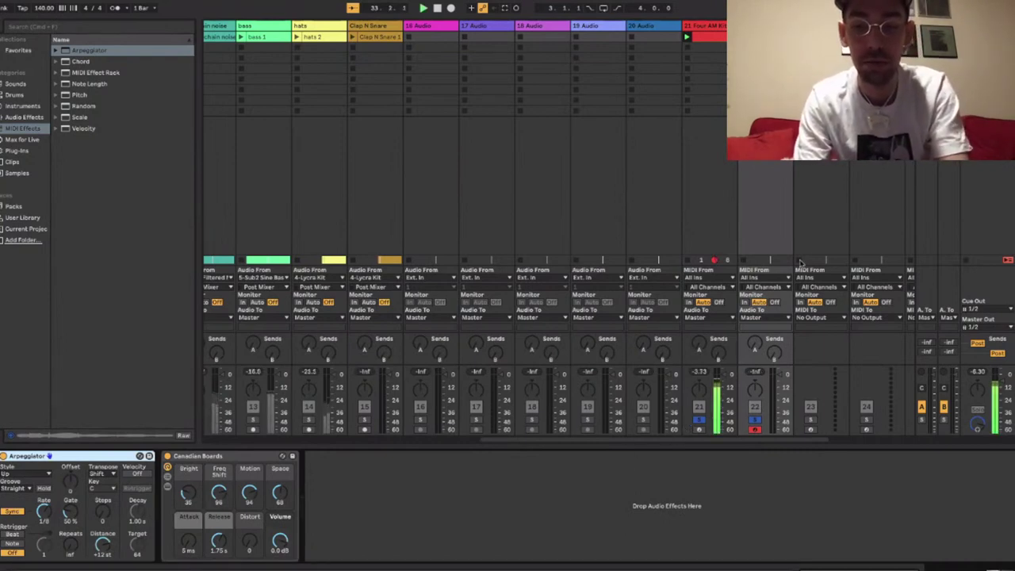
Draw a C3 note lasting the whole first bar of the Canadian Boards clip and set the loop length to 4 bars.
key("shift+Tab")
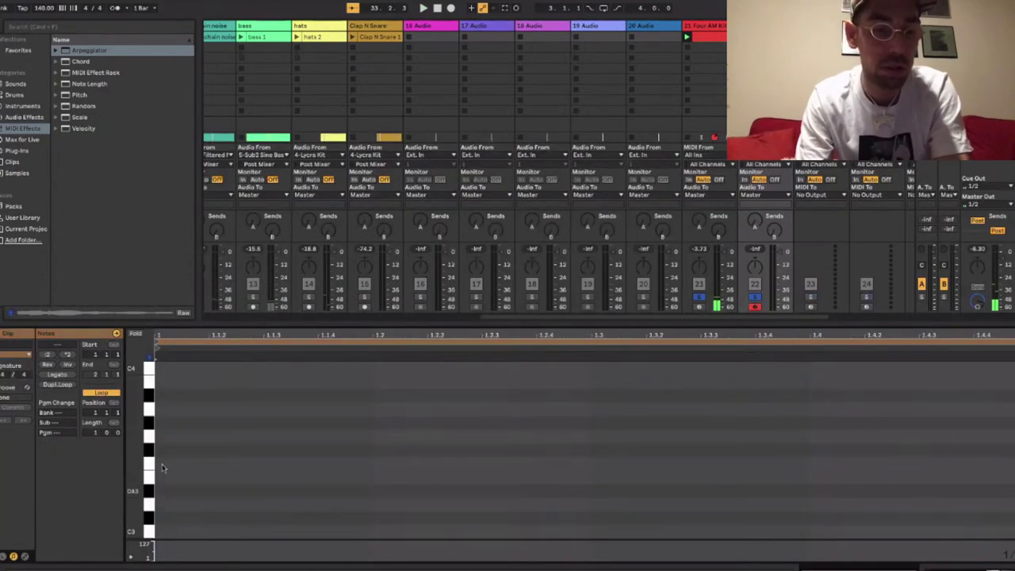
double_click(162, 466)
left_click_drag(162, 465, 1011, 536)
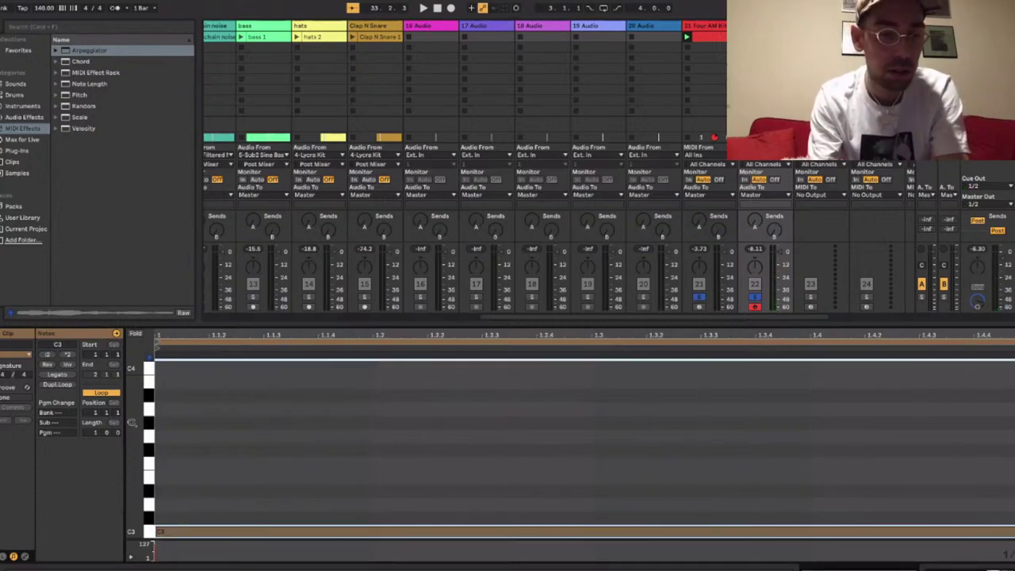
left_click(93, 434)
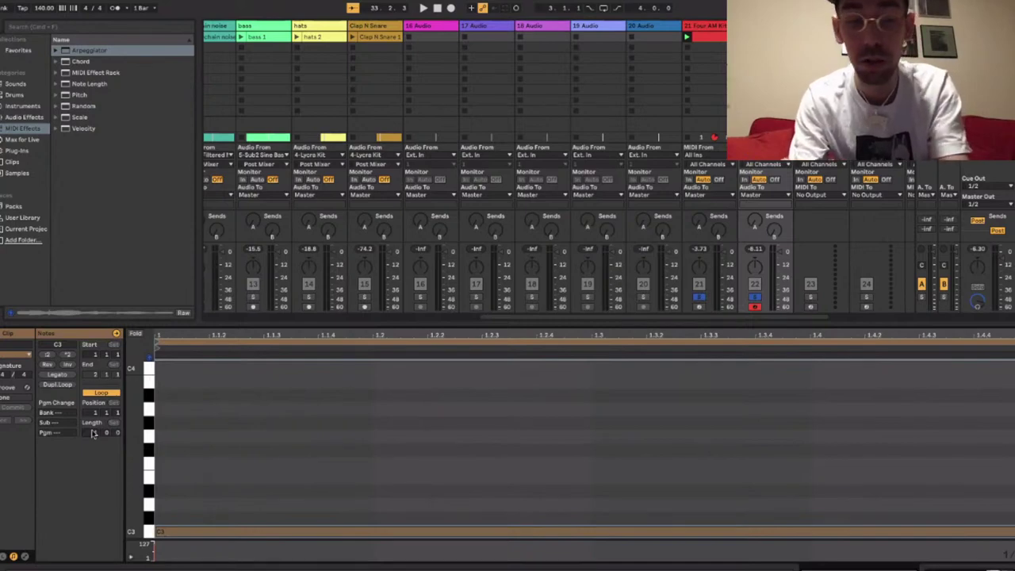
type("4")
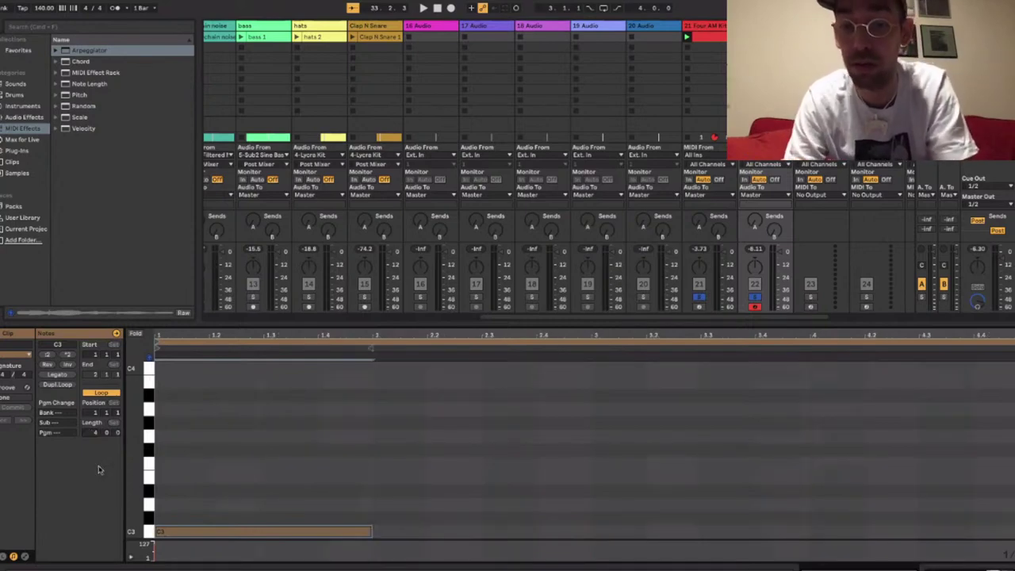
Stretch the C3 note across all 4 bars of the Canadian Boards clip, play it back, and take the Four AM Kit track off solo.
key("Return")
left_click_drag(975, 534, 1014, 530)
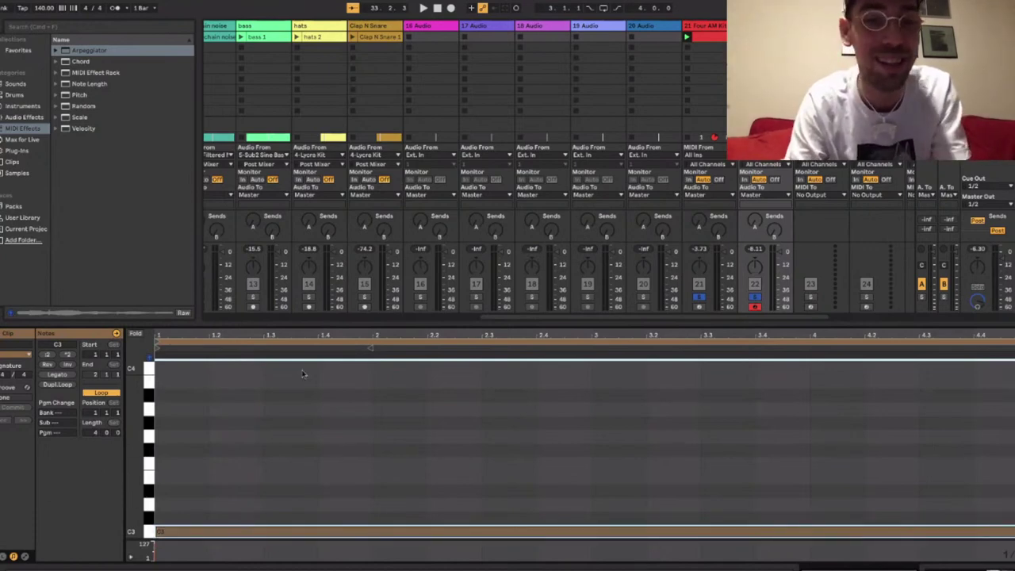
key("space")
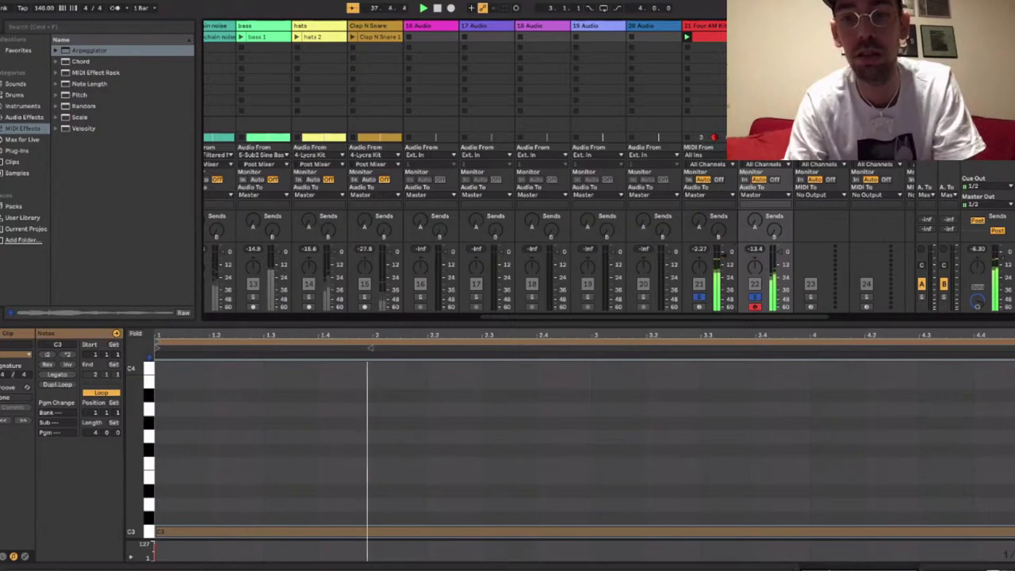
key("shift+Tab")
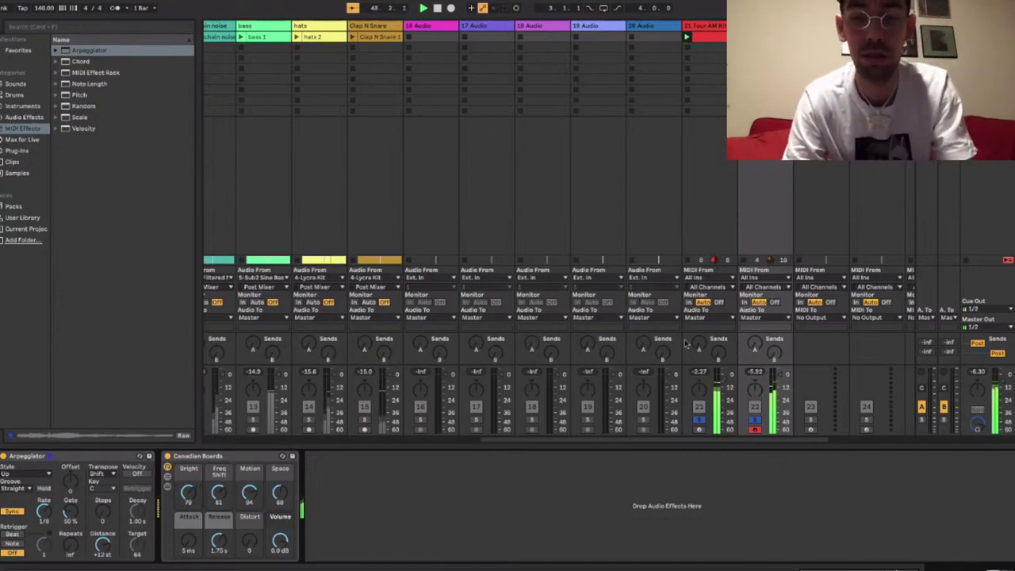
left_click(701, 420)
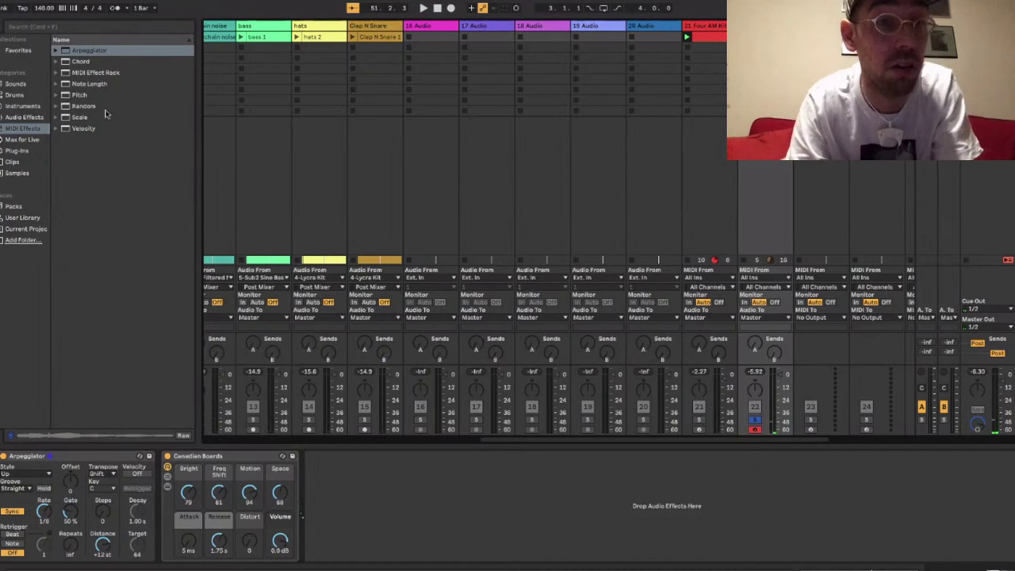
Insert EQ Eight after Canadian Boards, set band 1 to a low cut and dip band 2 by about 9 dB near 235 Hz.
left_click(26, 118)
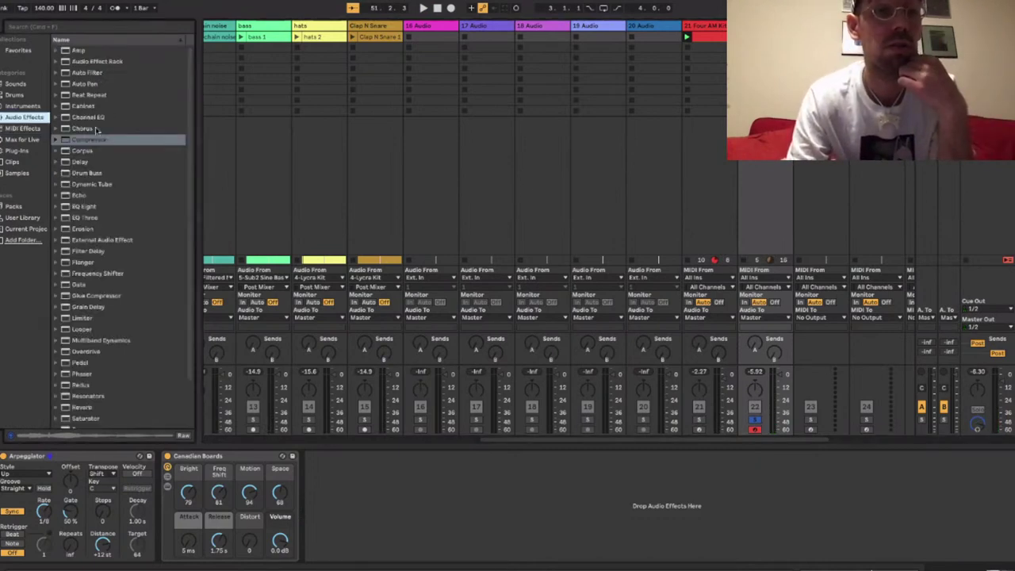
double_click(97, 207)
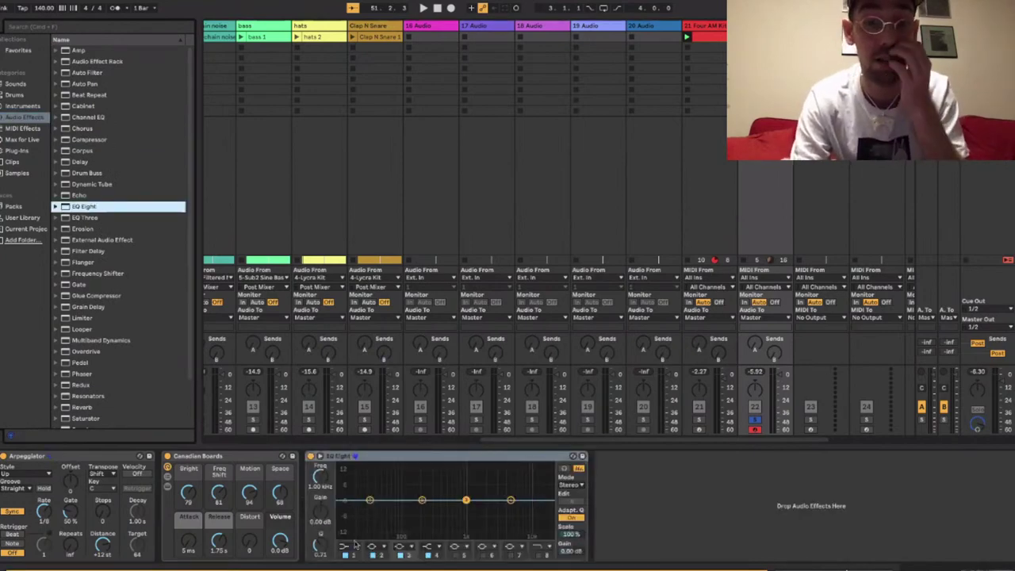
left_click(349, 546)
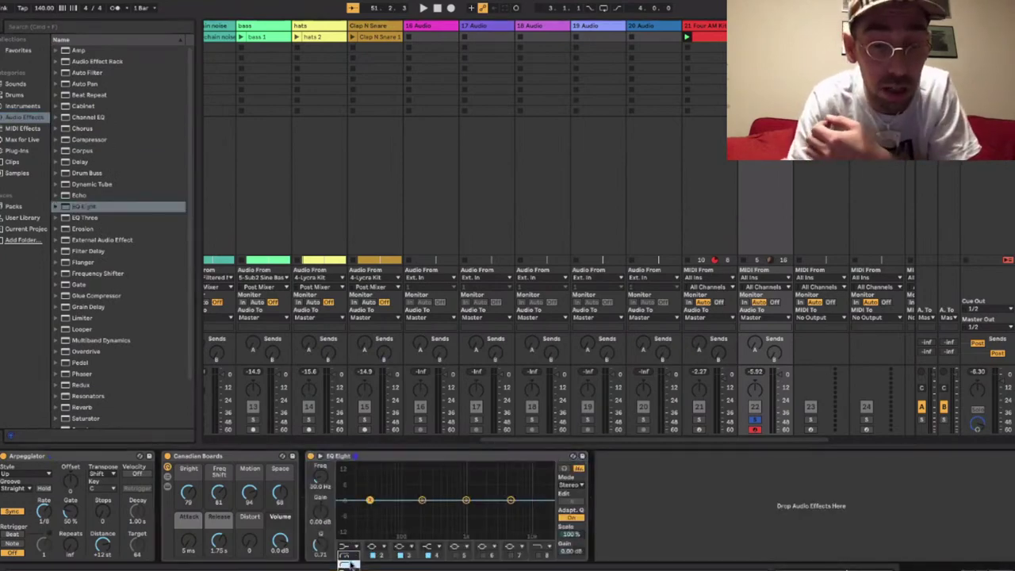
left_click(349, 564)
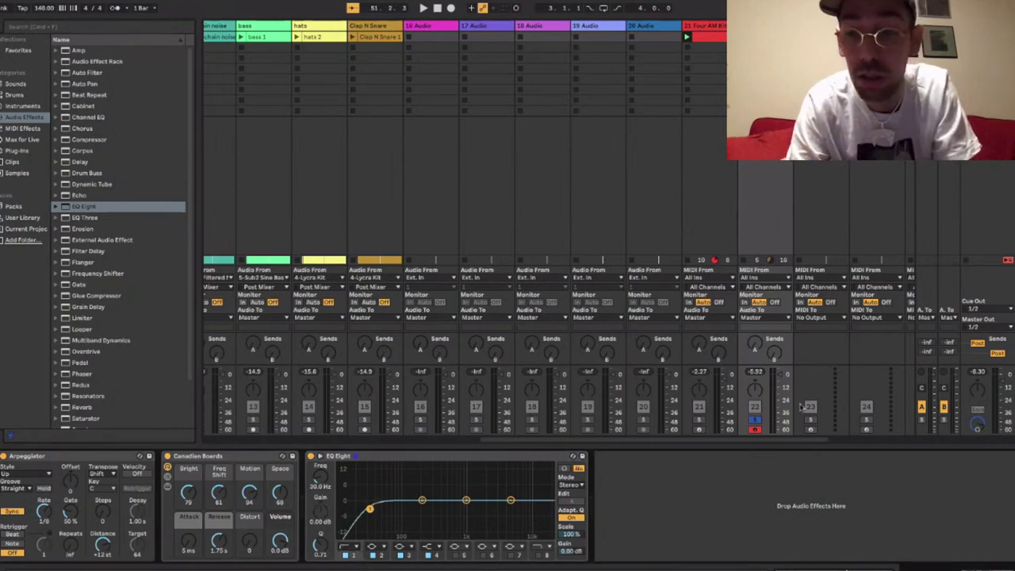
key("space")
left_click_drag(422, 501, 426, 522)
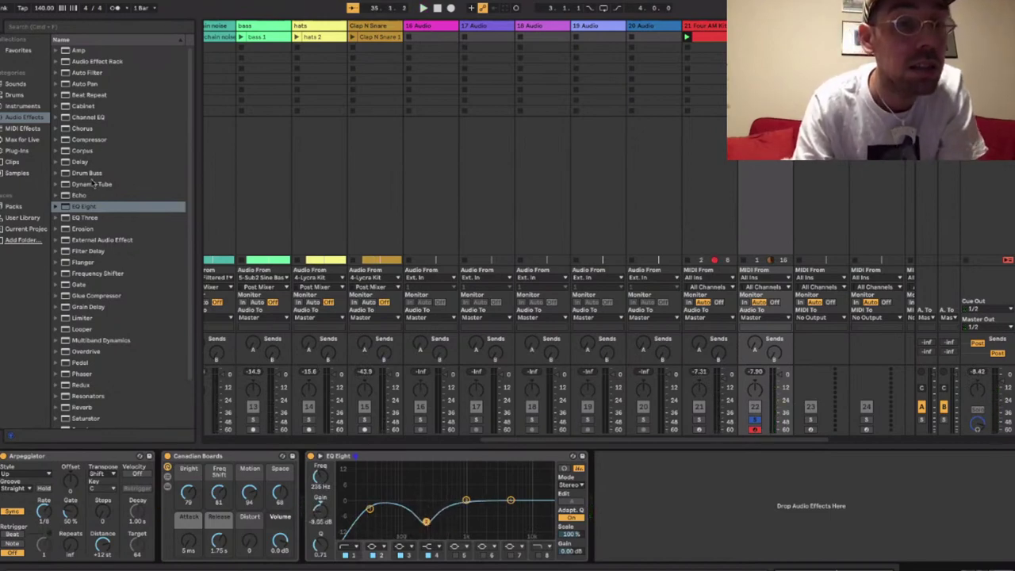
Load the Native Instruments Kontakt Audio Unit onto MIDI track 23.
scroll(571, 124, "right", 5)
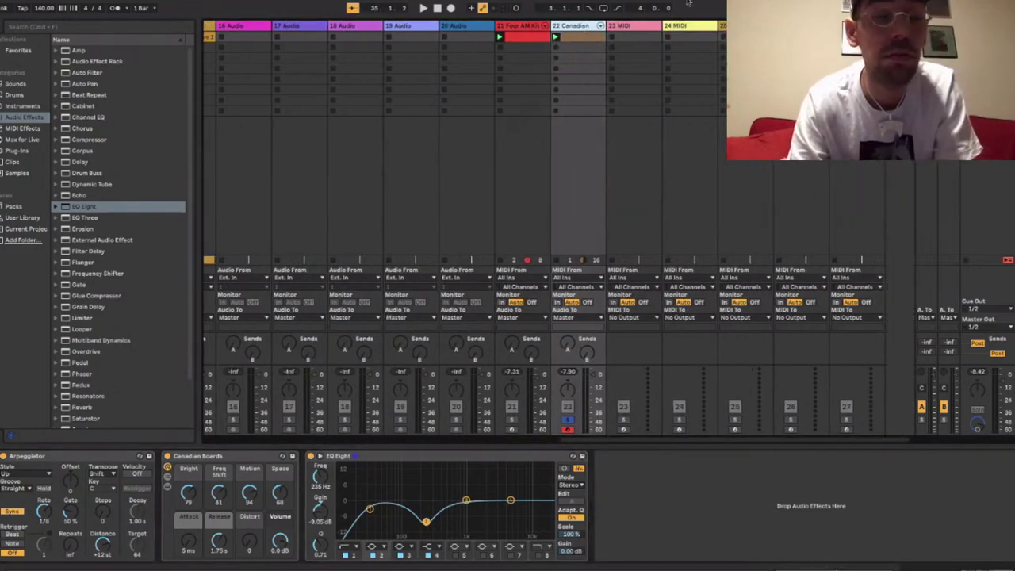
left_click(627, 27)
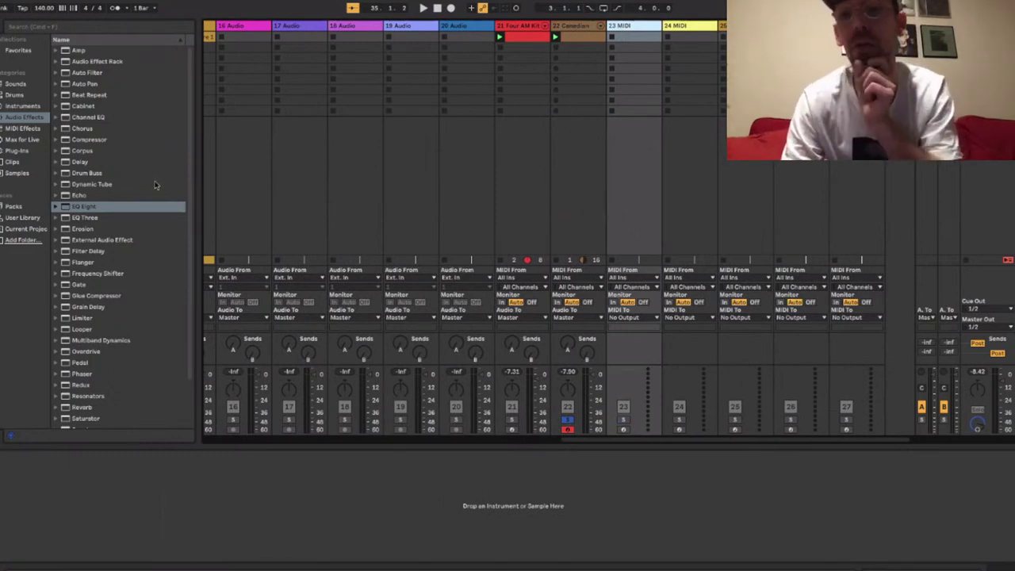
left_click(11, 152)
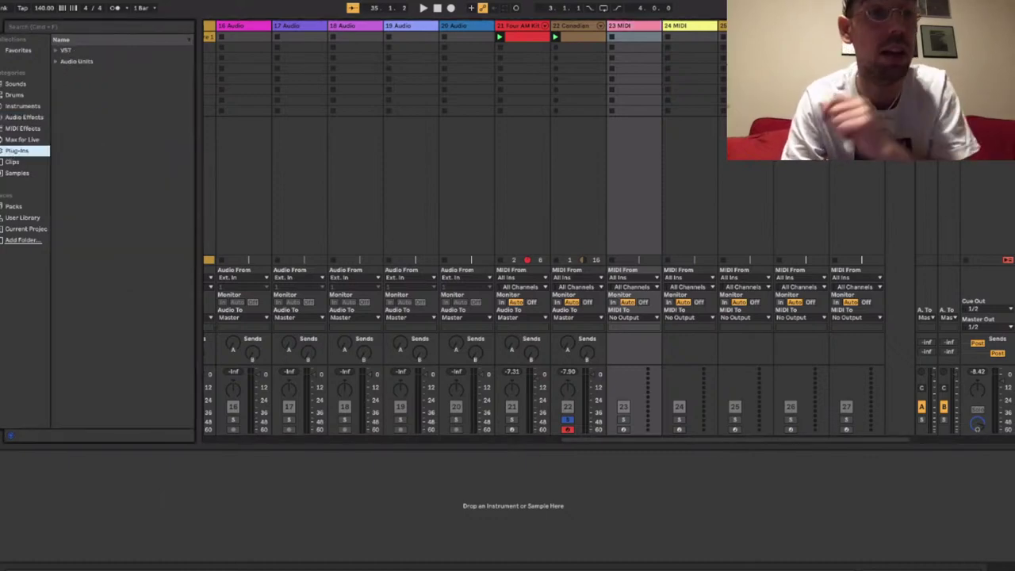
left_click(55, 51)
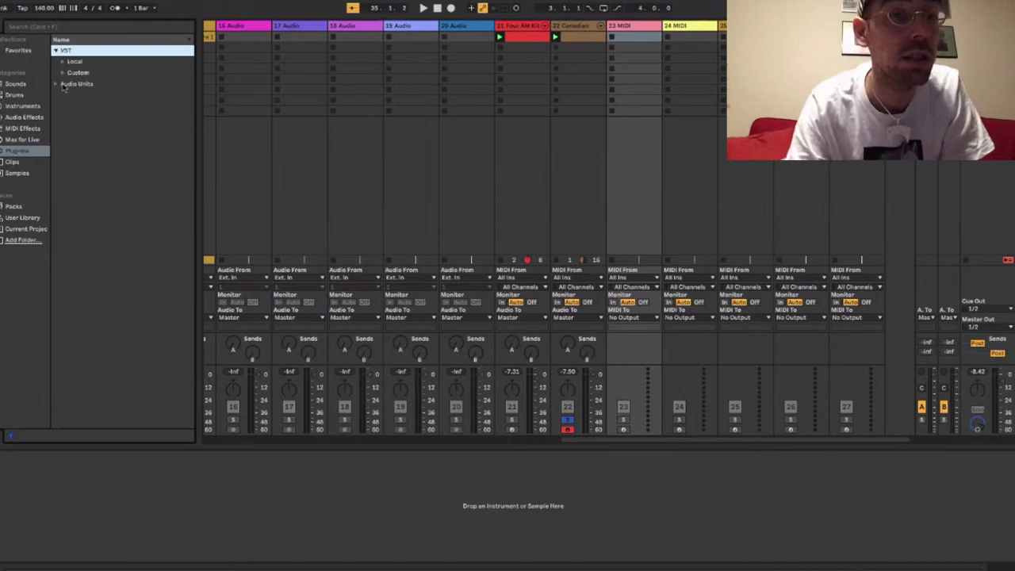
left_click(59, 85)
left_click(63, 73)
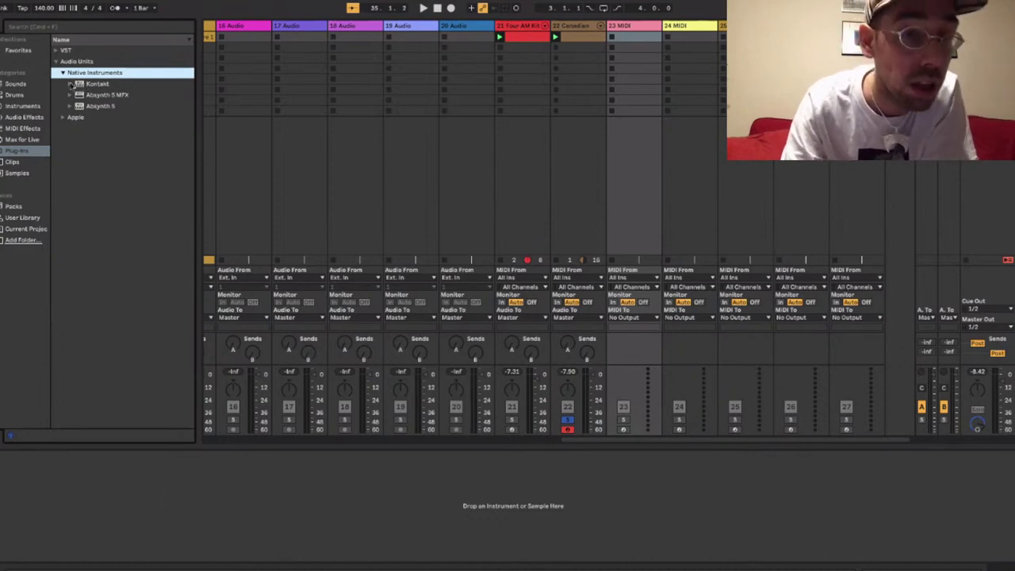
left_click(92, 86)
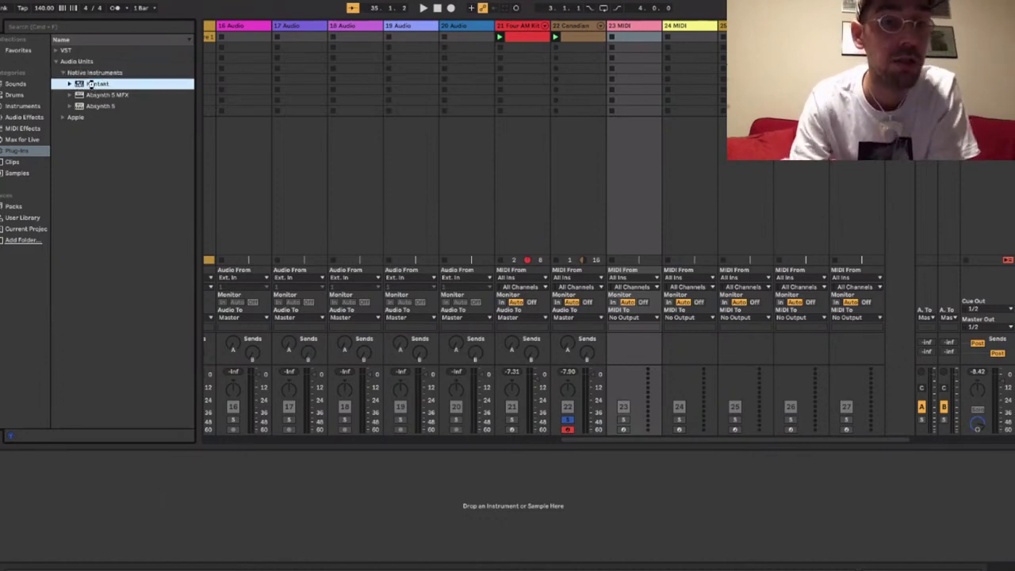
double_click(92, 86)
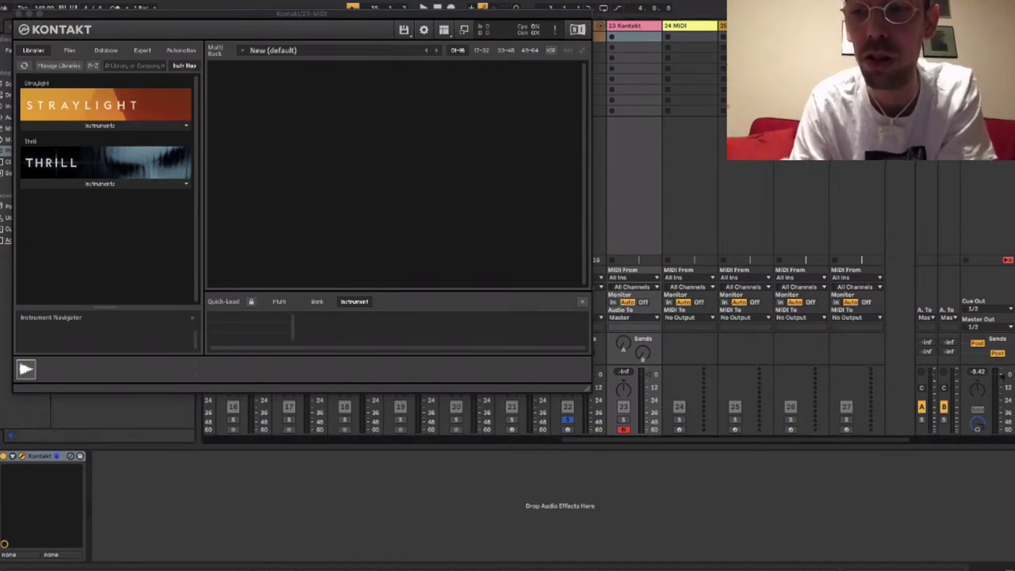
Load the Straylight.nki instrument from the Straylight library into Kontakt's rack.
left_click(101, 126)
left_click_drag(83, 141, 558, 119)
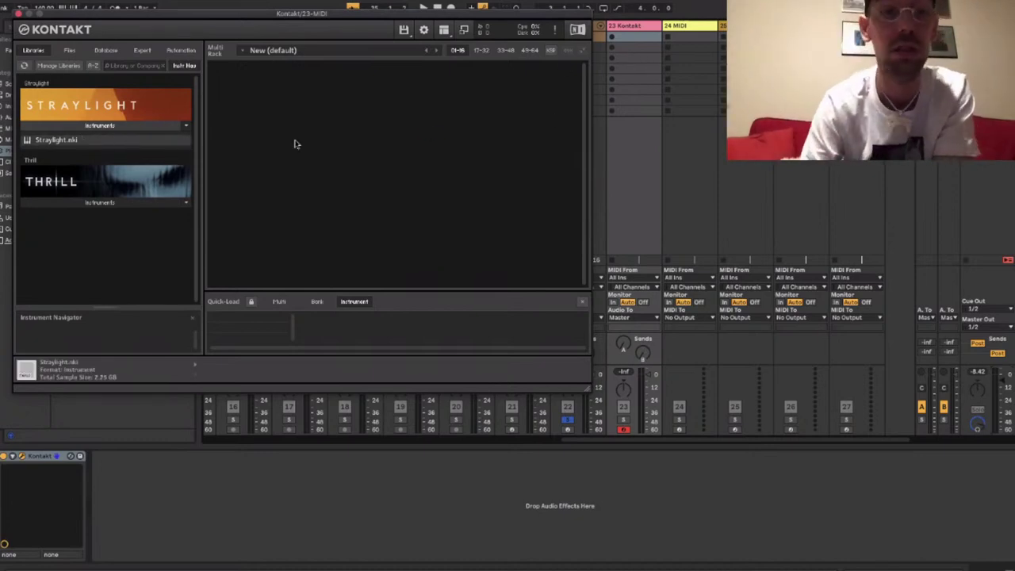
left_click_drag(109, 142, 503, 76)
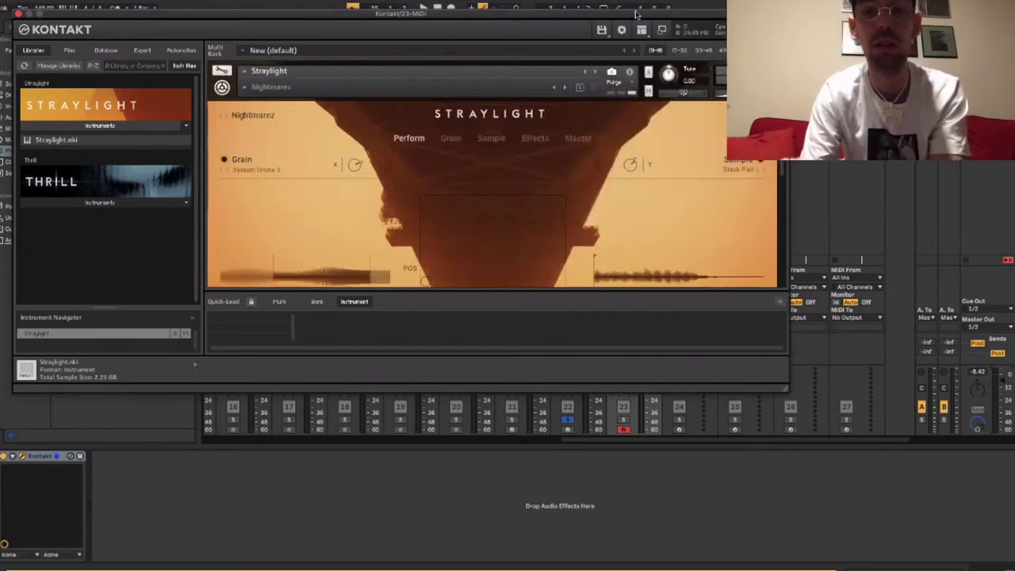
Try the Cascadian snapshot from Straylight's Keys category.
left_click(245, 89)
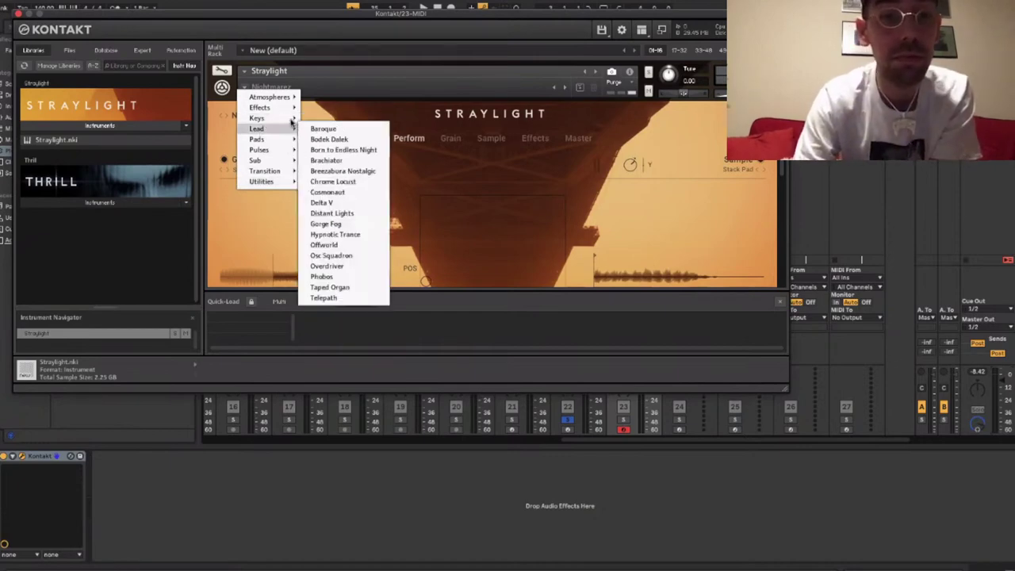
mouse_move(281, 131)
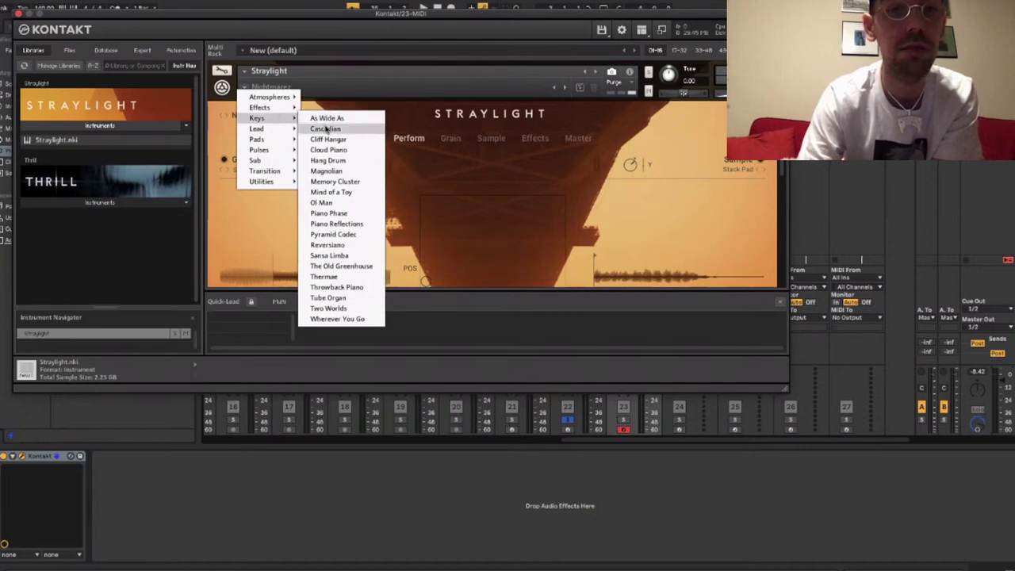
left_click(326, 128)
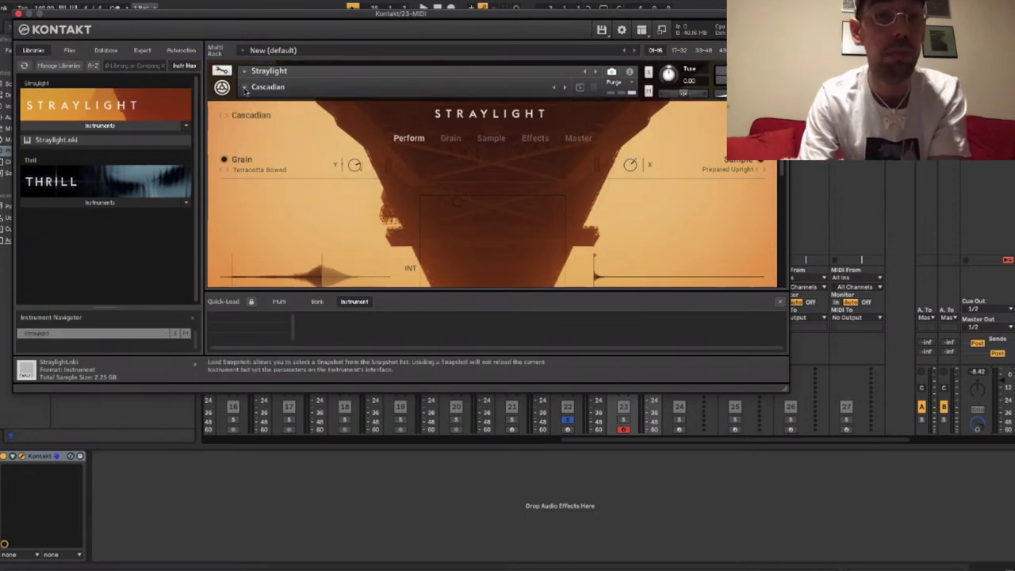
Load the Majestic Scenery snapshot from Straylight's Pads category and close the Kontakt window.
left_click(246, 89)
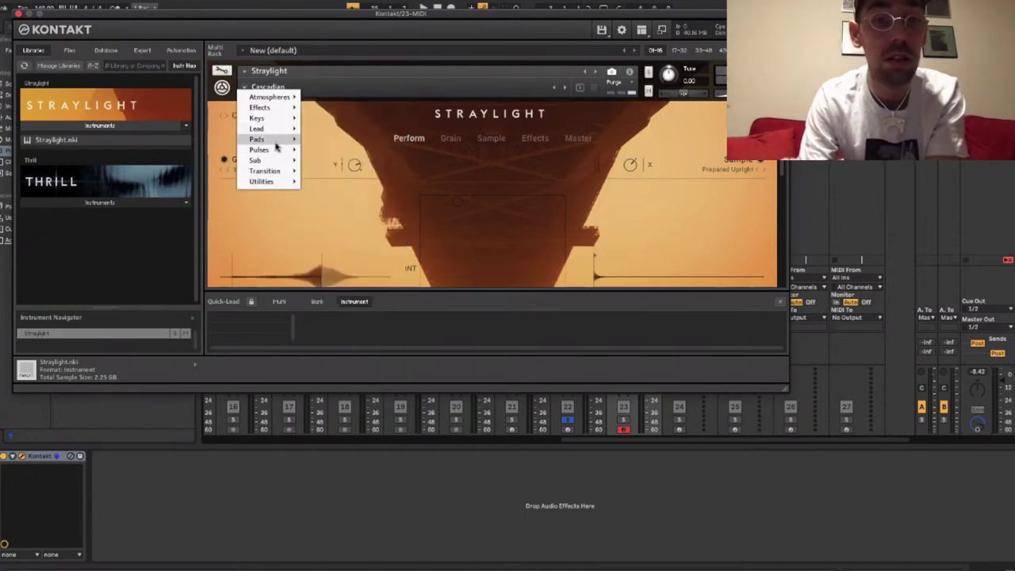
mouse_move(273, 140)
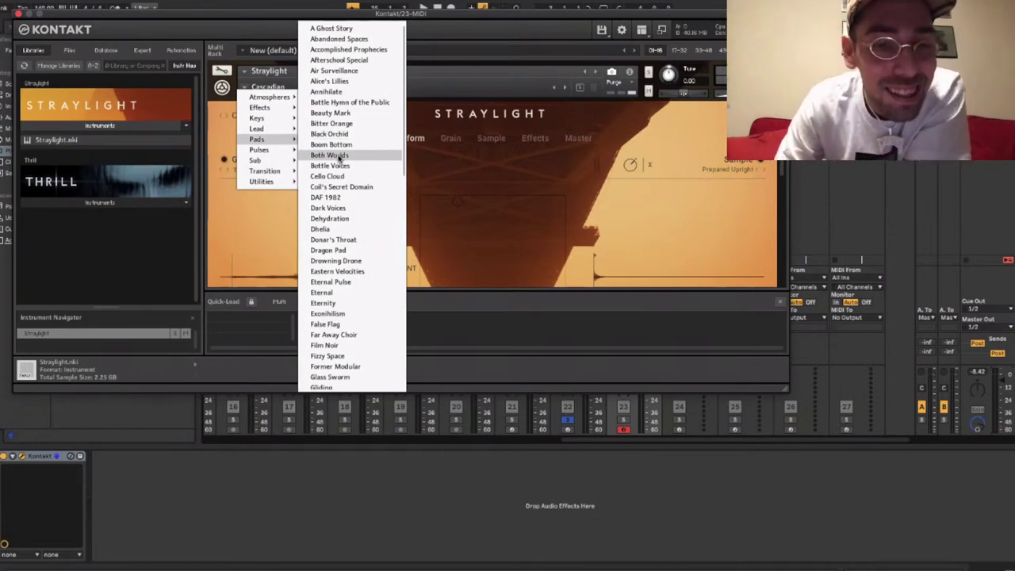
scroll(339, 157, "down", 10)
scroll(339, 157, "down", 5)
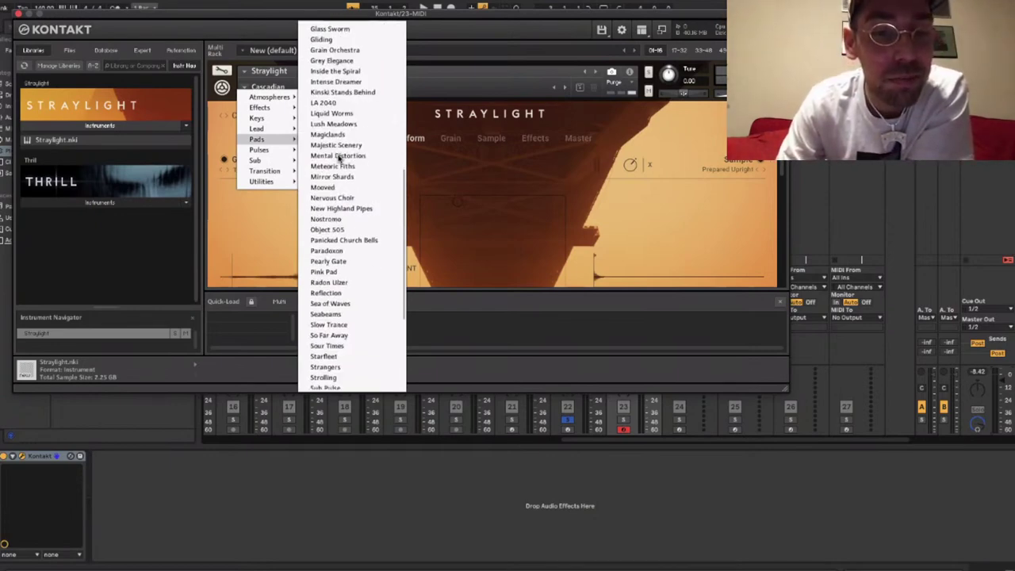
scroll(338, 157, "up", 7)
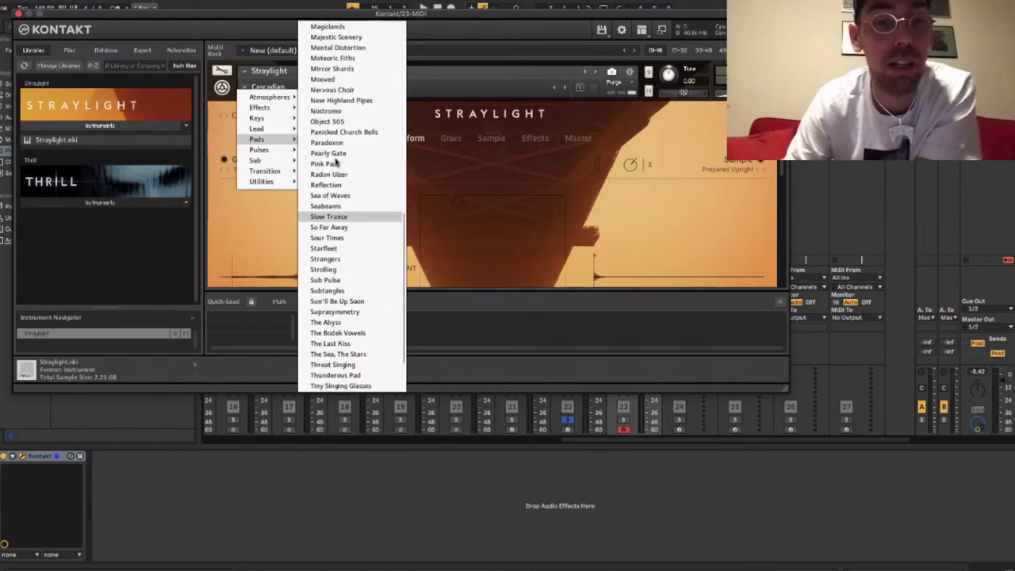
scroll(335, 161, "down", 4)
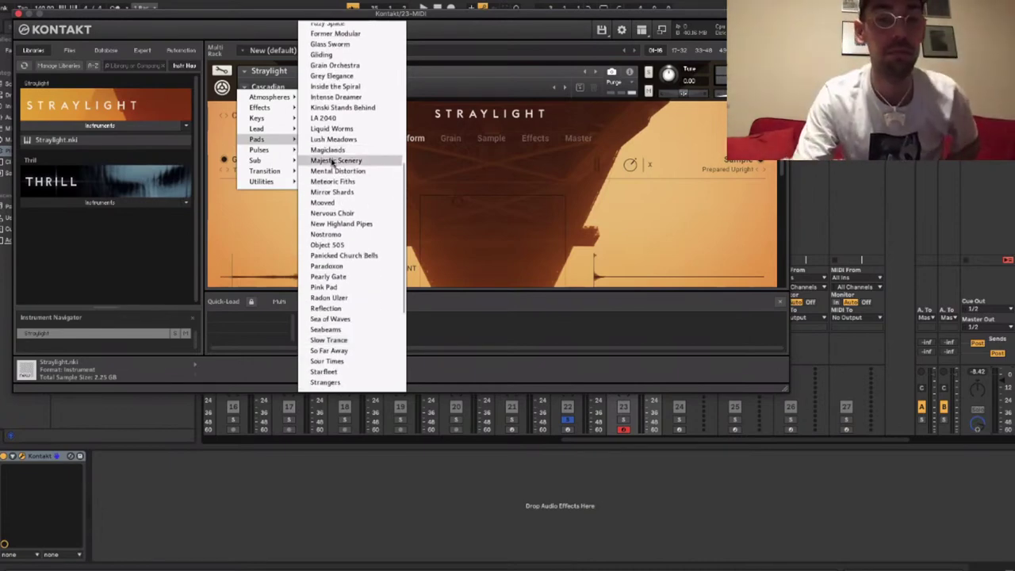
left_click(333, 162)
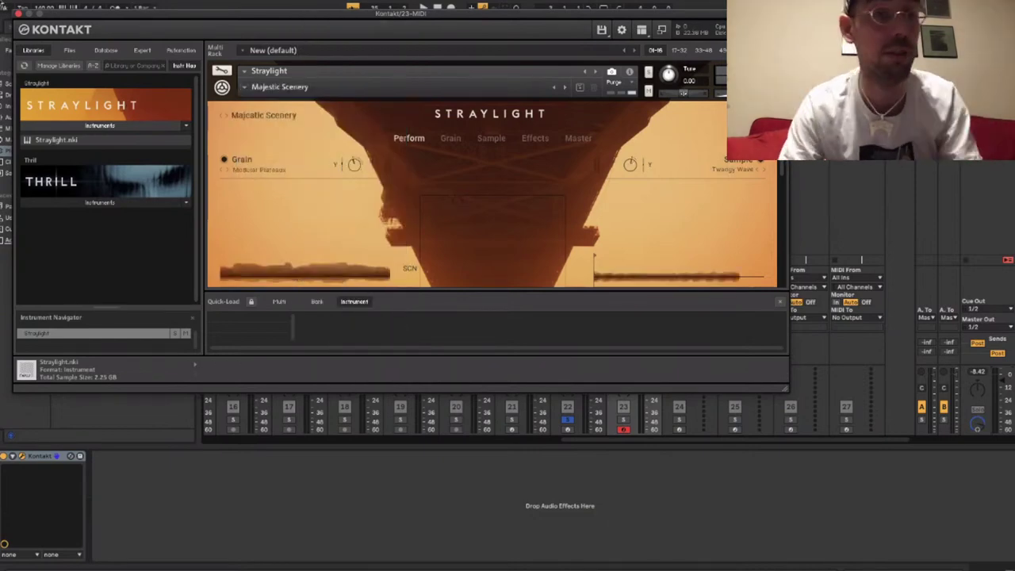
left_click(19, 13)
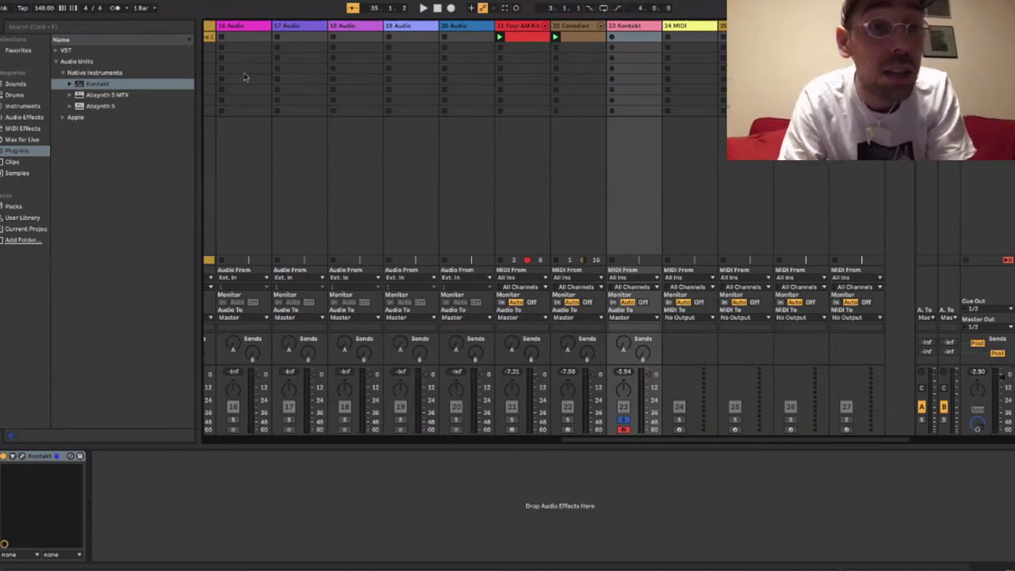
Create an empty MIDI clip in the Kontakt track's first slot and audition the A3 and G3 keys.
double_click(650, 38)
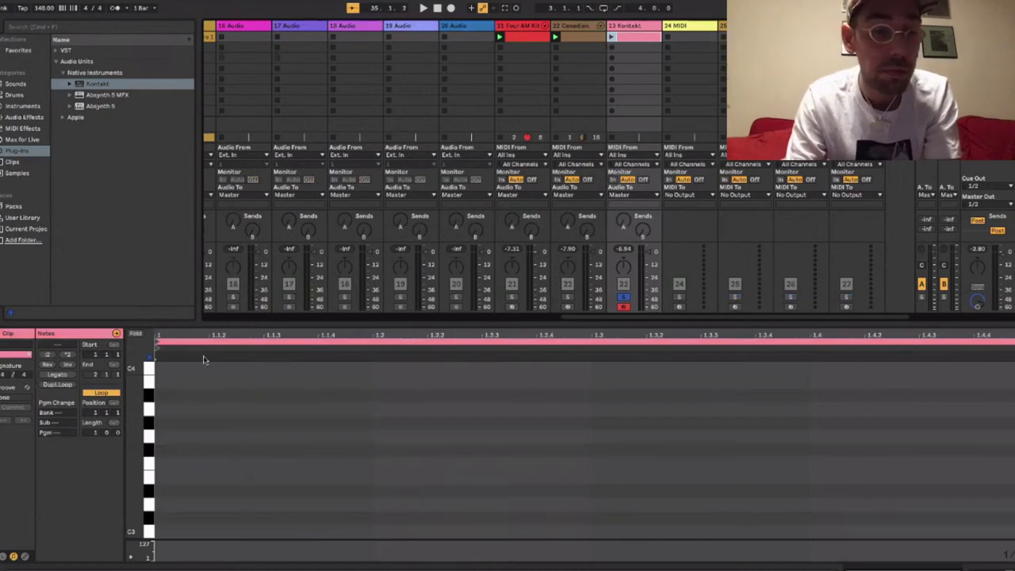
left_click(148, 413)
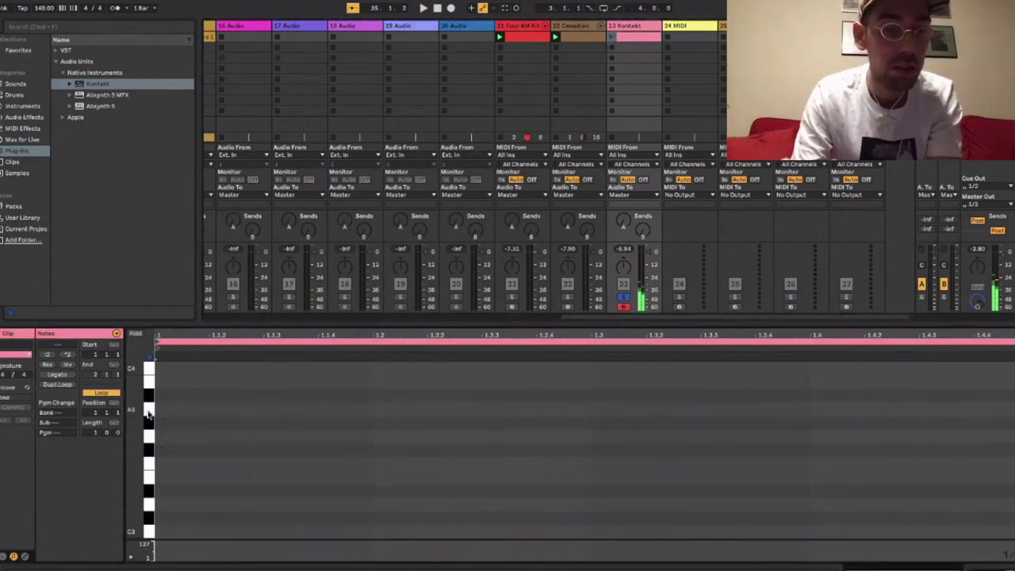
left_click(148, 431)
left_click(148, 433)
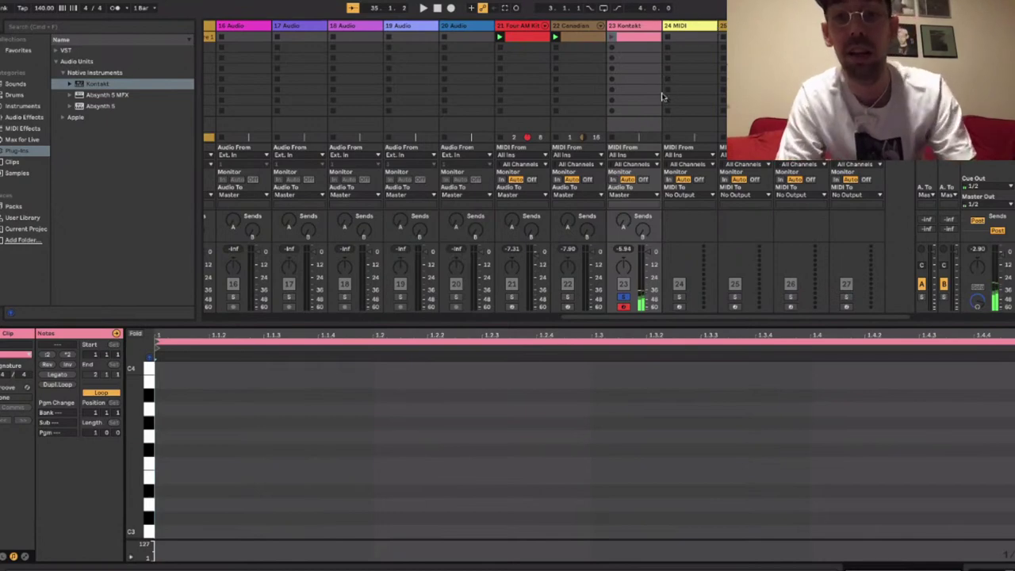
Record G3, C4, A3, B3, F3, G3, C4, B3, D4, C4, A3, G3, F3, E3 into the Kontakt track's second clip slot and stop playback.
left_click(612, 49)
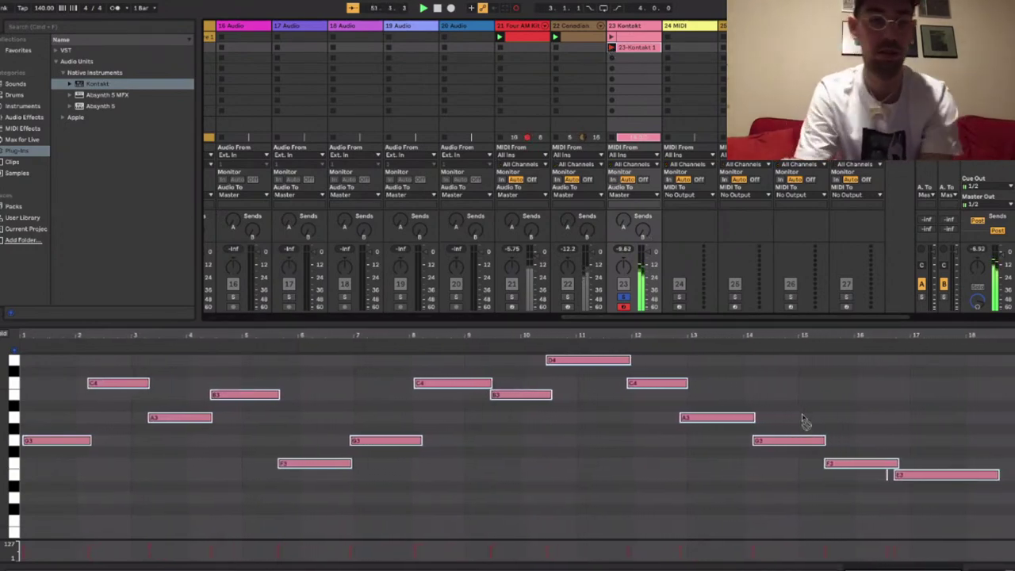
key("space")
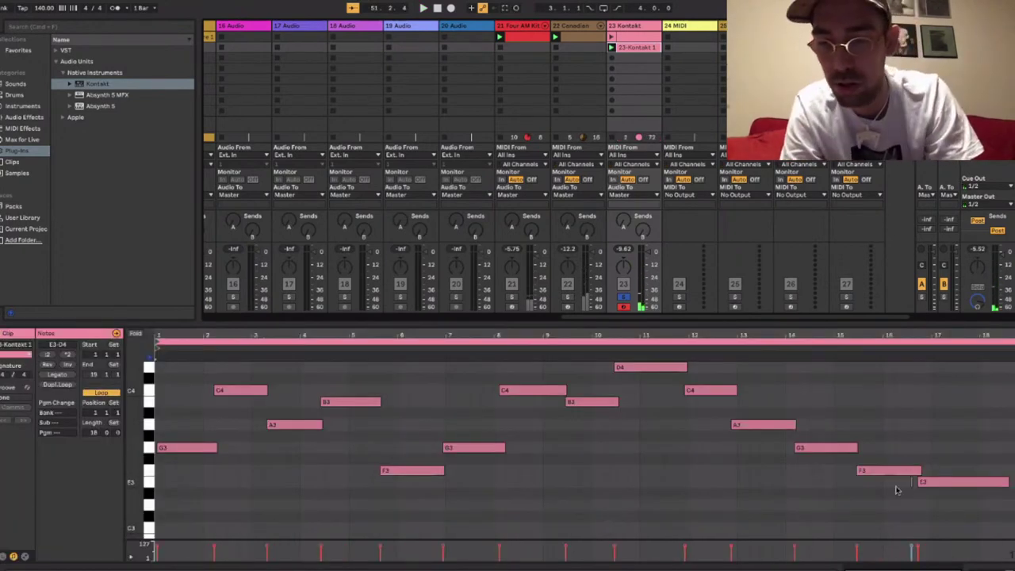
Delete the short stray E3 note and the final long E3 note from the recorded Kontakt clip.
mouse_move(894, 486)
left_mouse_down()
mouse_move(947, 477)
mouse_move(904, 485)
left_mouse_up()
left_click(939, 492)
key("Delete")
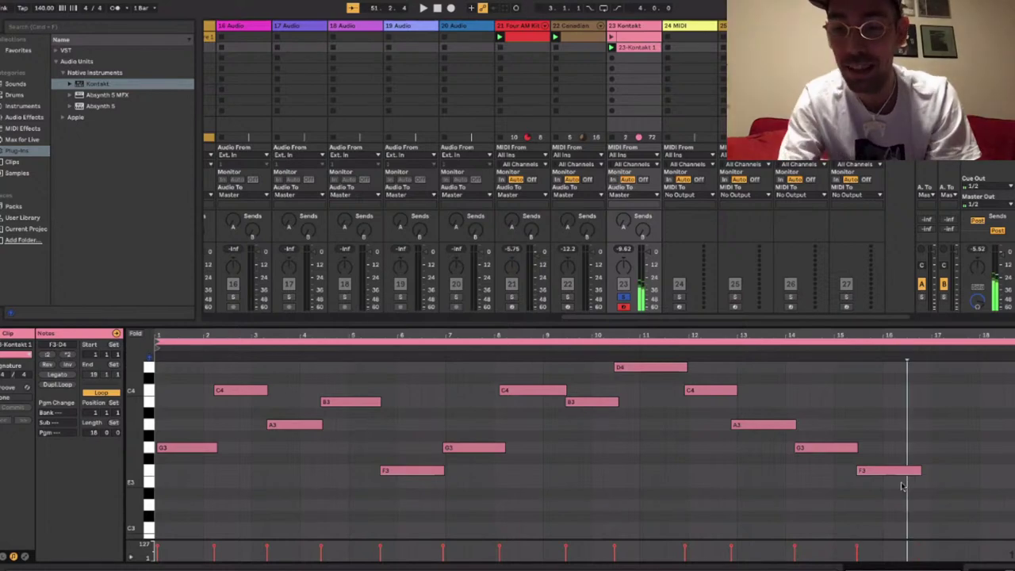
left_click(885, 473)
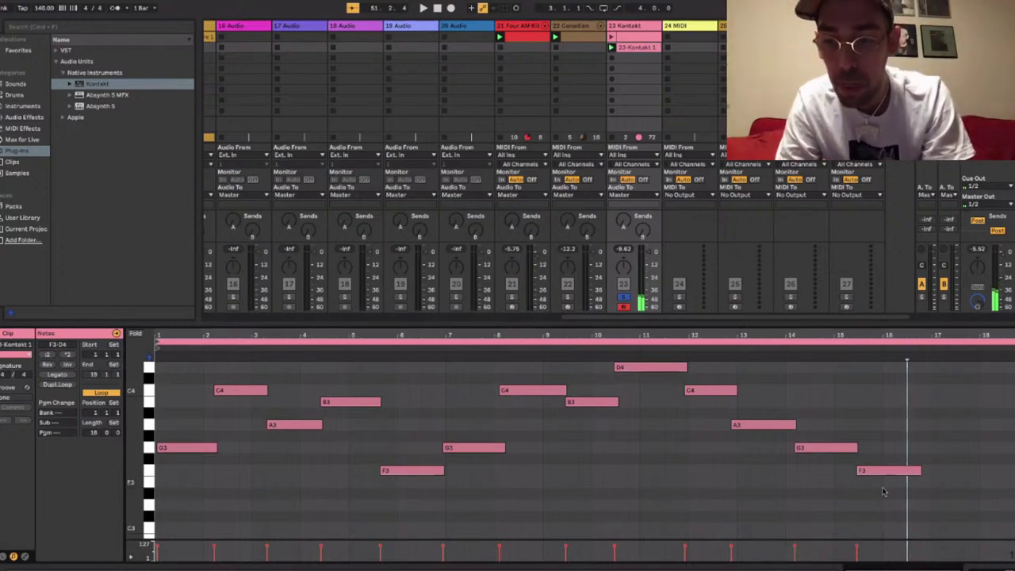
Align the last four notes of the recorded Kontakt clip: C4 to bar 12, A3 to bar 13, G3 to bar 15 and F3 to bar 16.
key("Right")
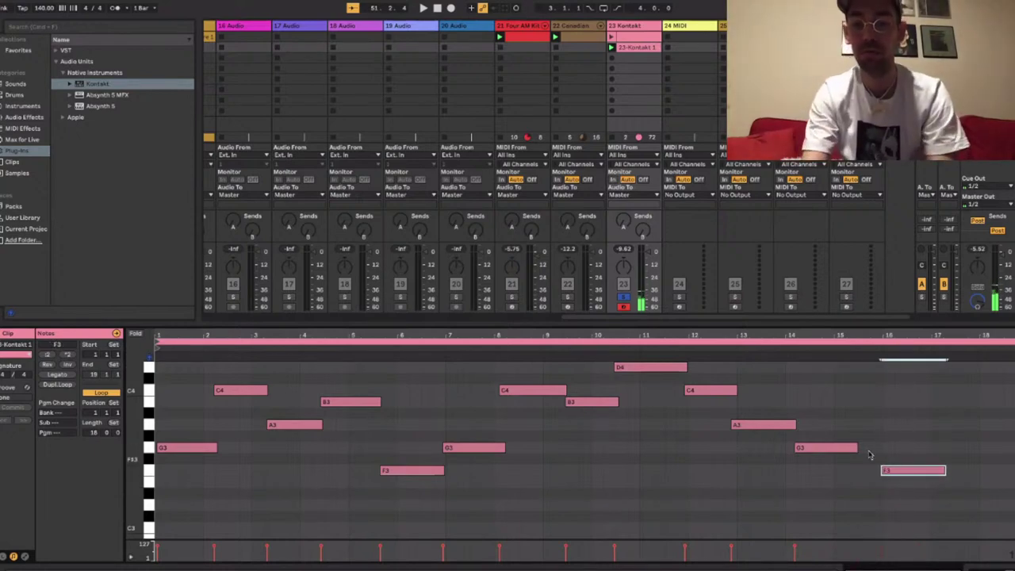
left_click_drag(814, 448, 855, 448)
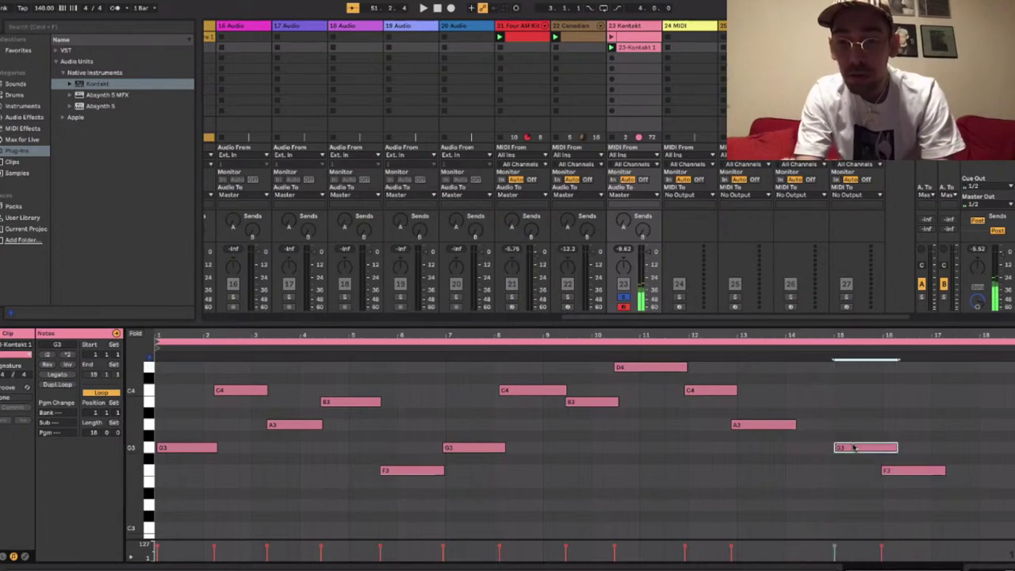
left_click_drag(752, 427, 760, 429)
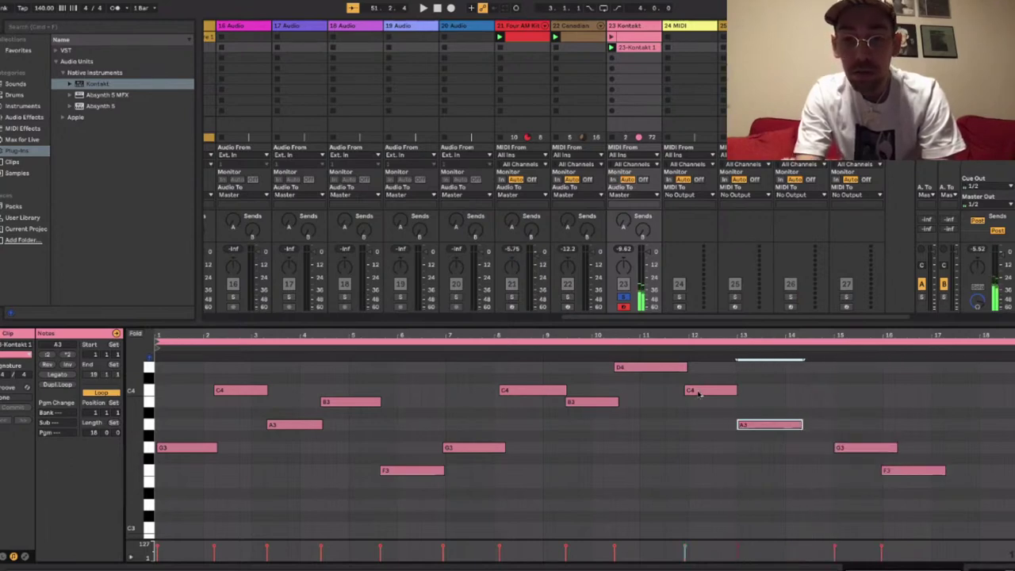
left_click_drag(700, 394, 704, 395)
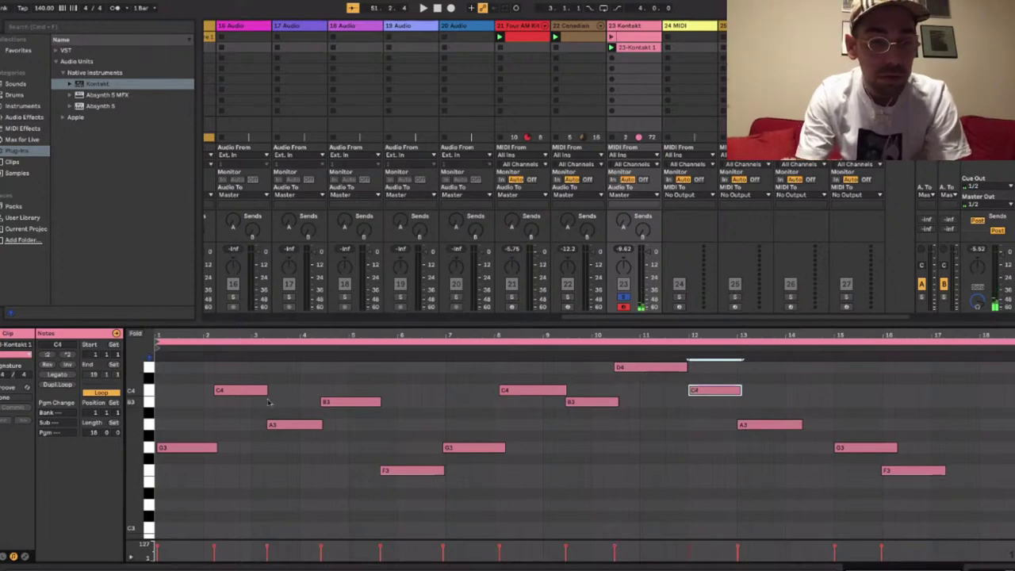
Move the Kontakt clip's early notes onto bar starts: C4 to bar 2, A3 to bar 3, B3 to bar 4 and F3 to bar 5.
left_click(218, 392)
left_click_drag(217, 396, 210, 396)
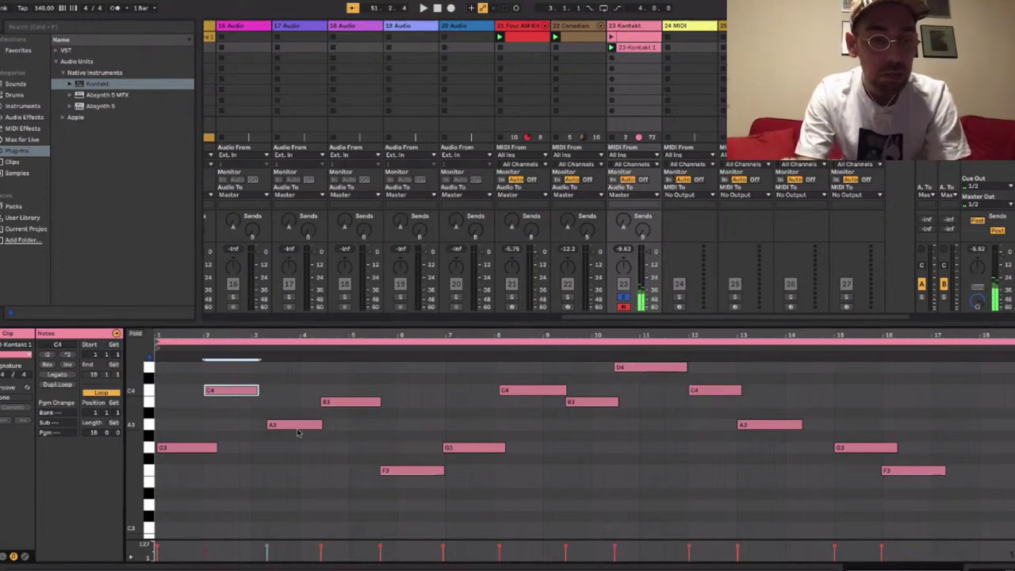
left_click_drag(298, 430, 282, 430)
left_click_drag(335, 407, 315, 407)
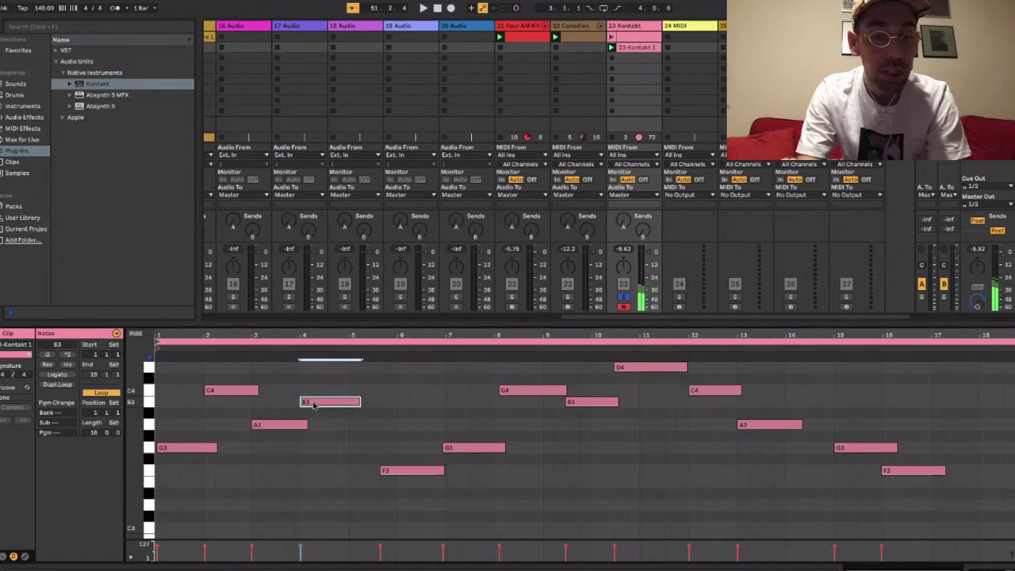
mouse_move(385, 471)
left_mouse_down()
mouse_move(363, 481)
mouse_move(355, 473)
left_mouse_up()
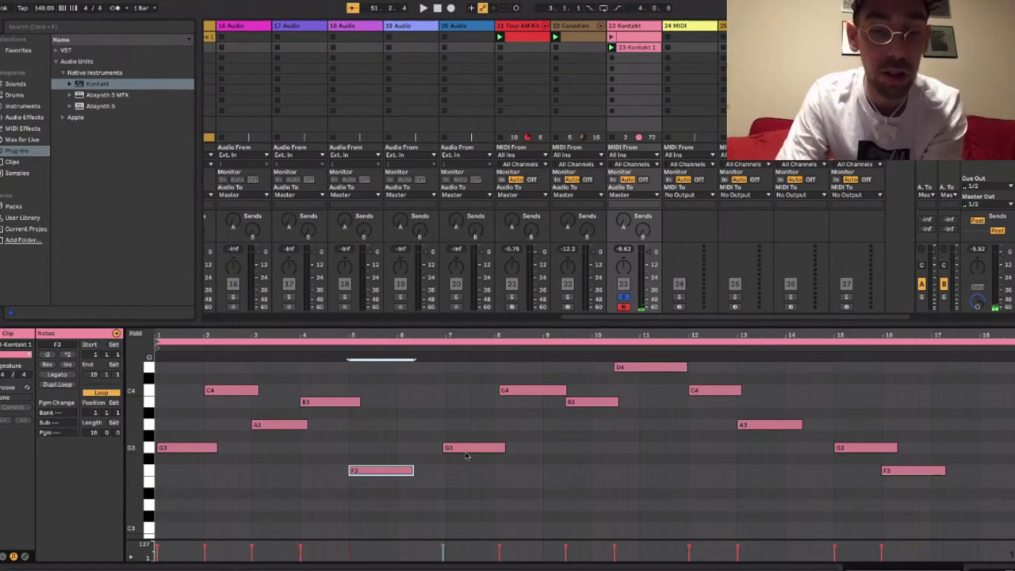
Move G3 to bar 6, C4 to bar 7 and B3 to bar 8, trim B3's end to bar 9, and play the melody.
left_click_drag(467, 455, 428, 454)
left_click_drag(521, 392, 465, 401)
left_click_drag(578, 403, 514, 415)
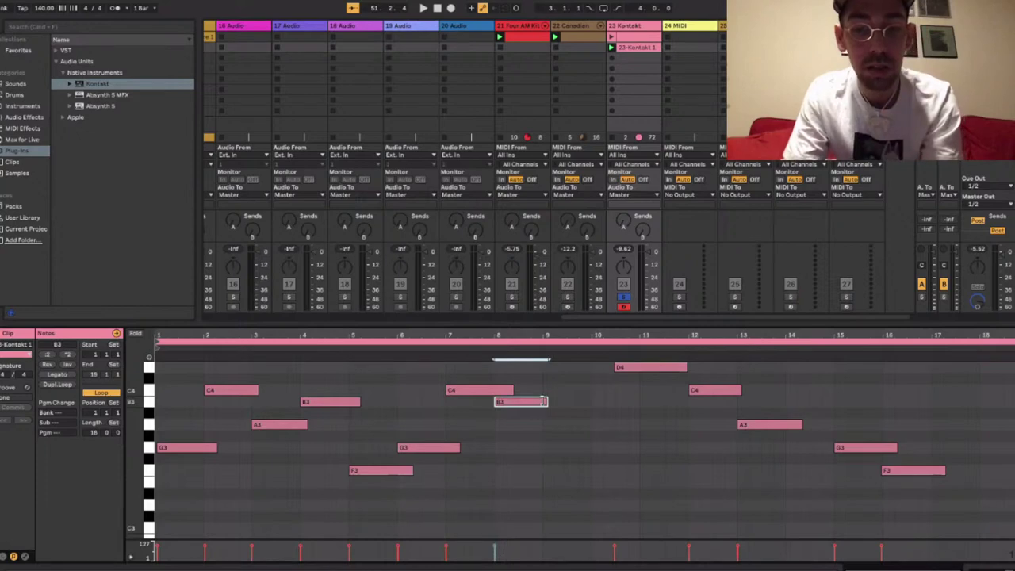
left_click_drag(545, 402, 543, 403)
key("space")
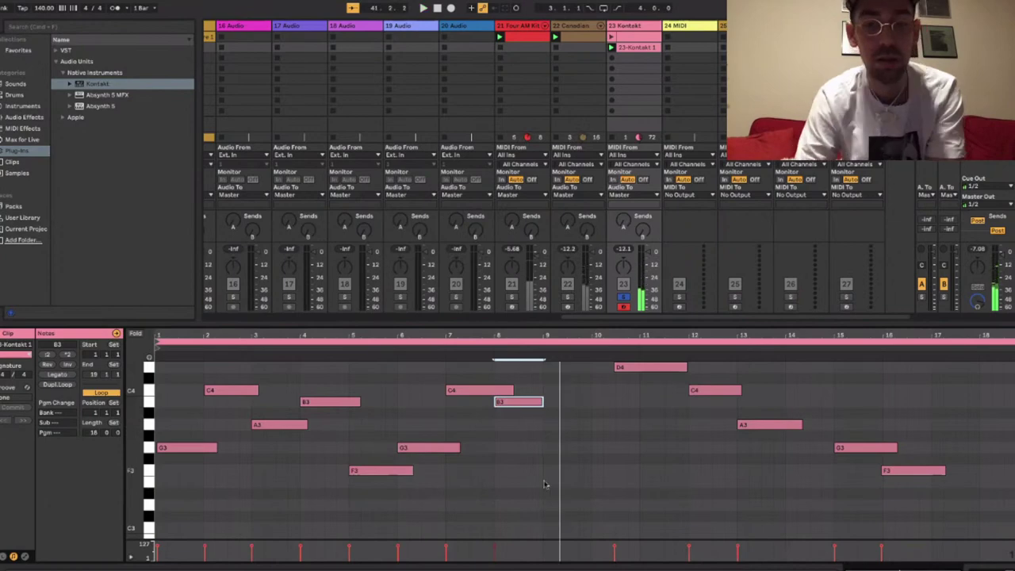
Loop the Kontakt clip around its first eight notes, adjust the opening G3 and play the loop.
left_click_drag(542, 496, 147, 366)
key("ctrl+l")
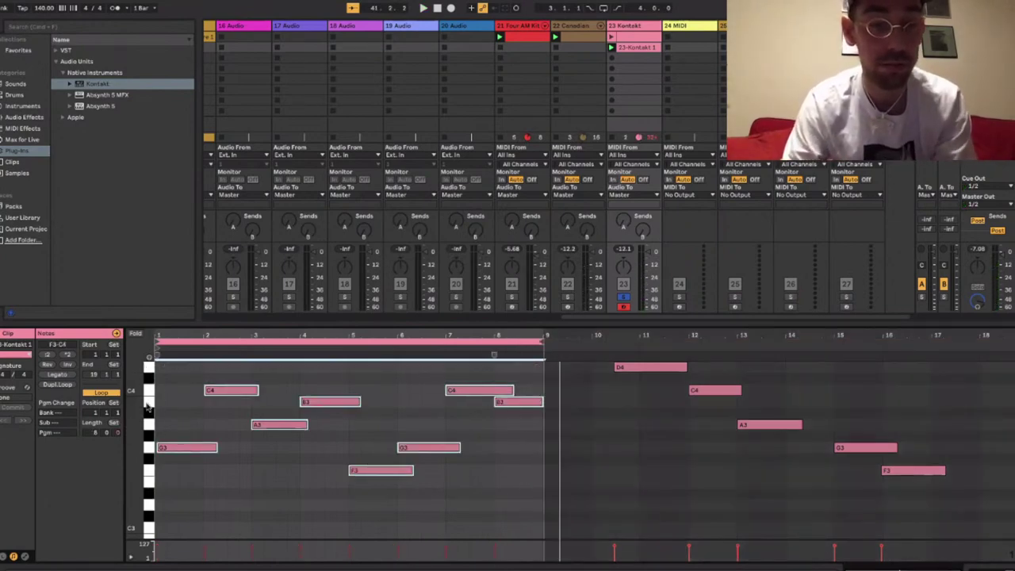
left_click(179, 448)
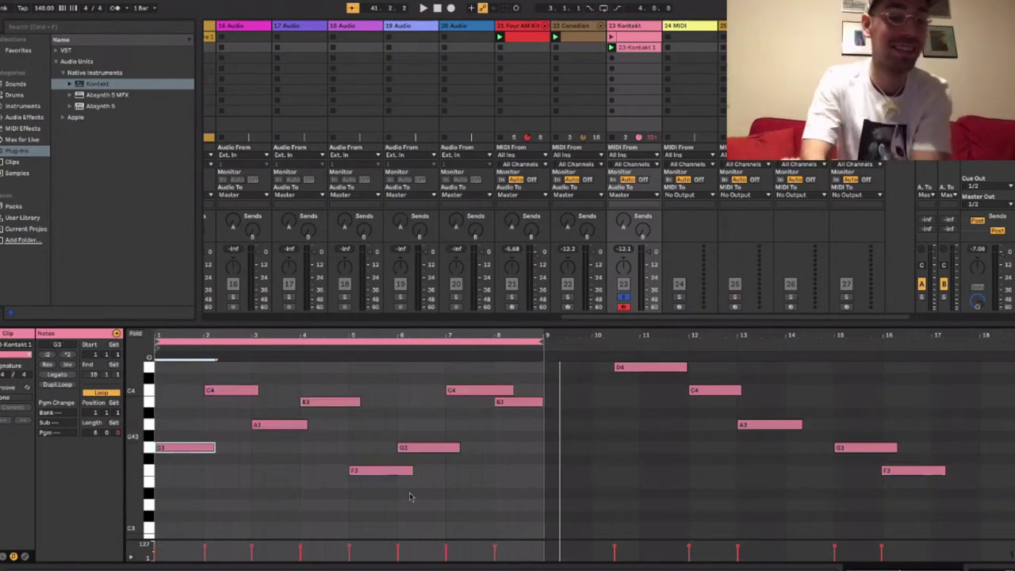
key("space")
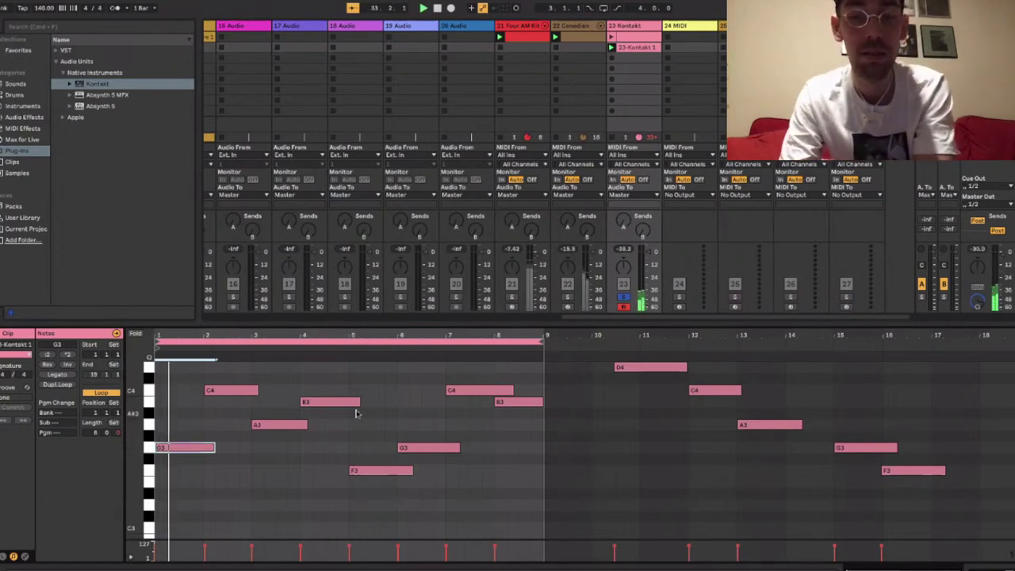
Show the Kontakt track's devices and add the Echo audio effect after Kontakt.
left_click(623, 26)
left_click(623, 26)
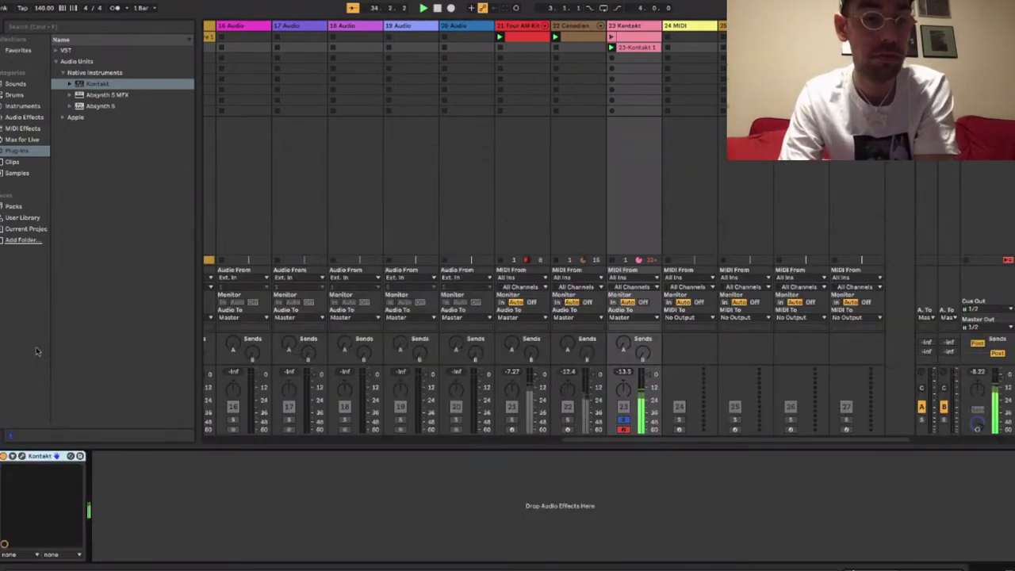
left_click(24, 118)
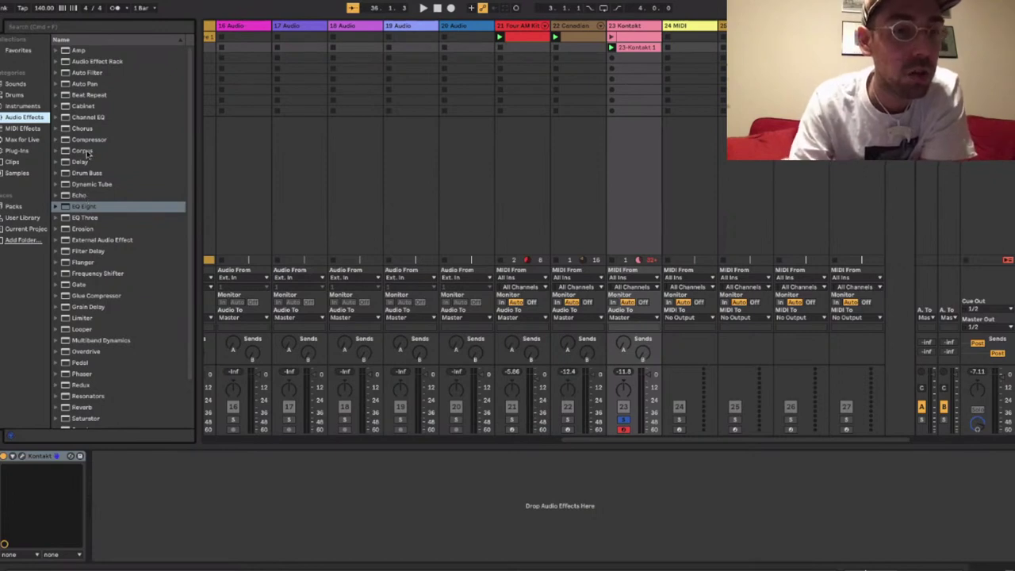
left_click(82, 196)
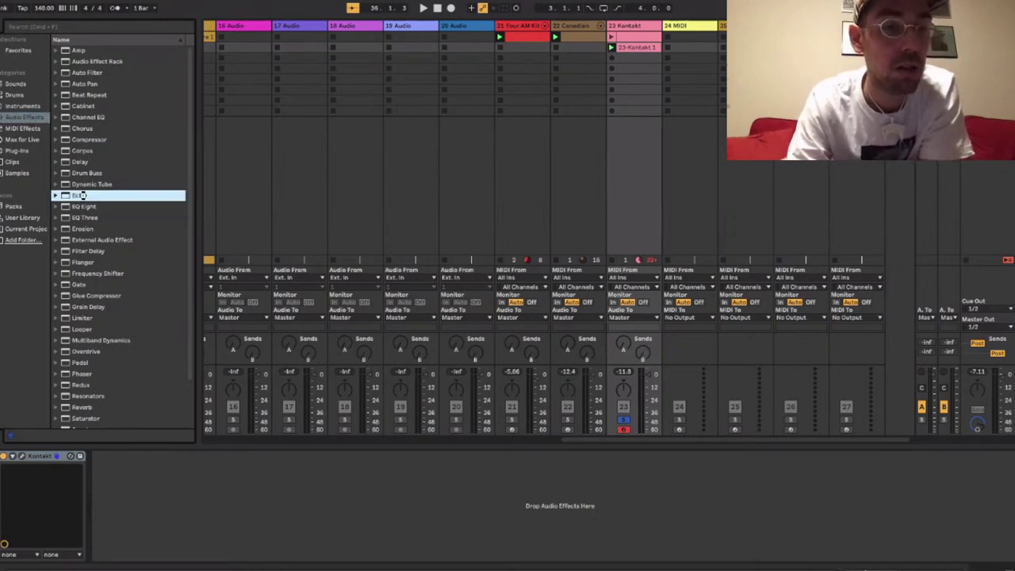
left_click_drag(75, 196, 412, 518)
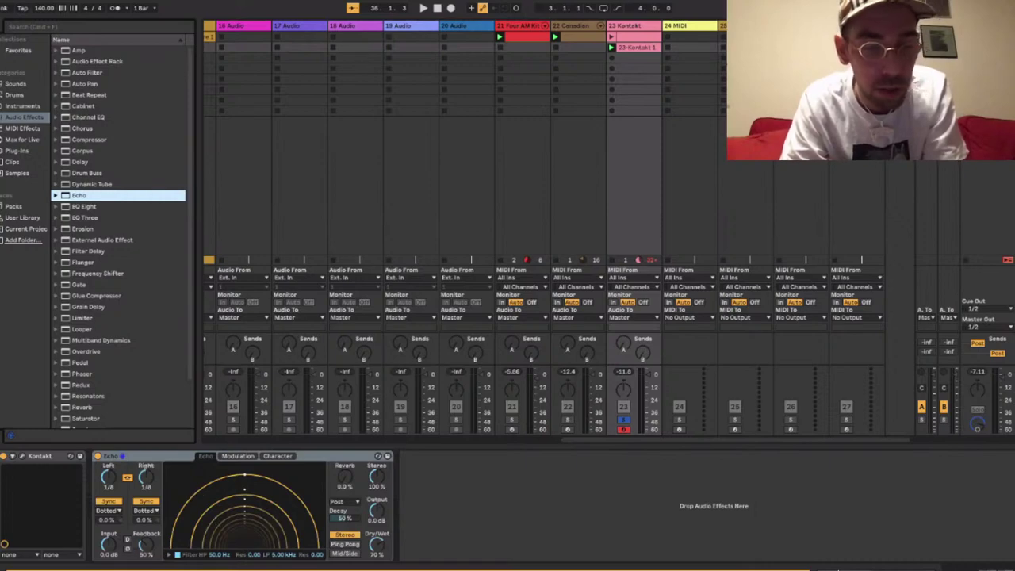
Set Echo's Dry/Wet to 37%, Feedback to 85% and both delay times to 1/16 while auditioning the loop.
left_click(377, 546)
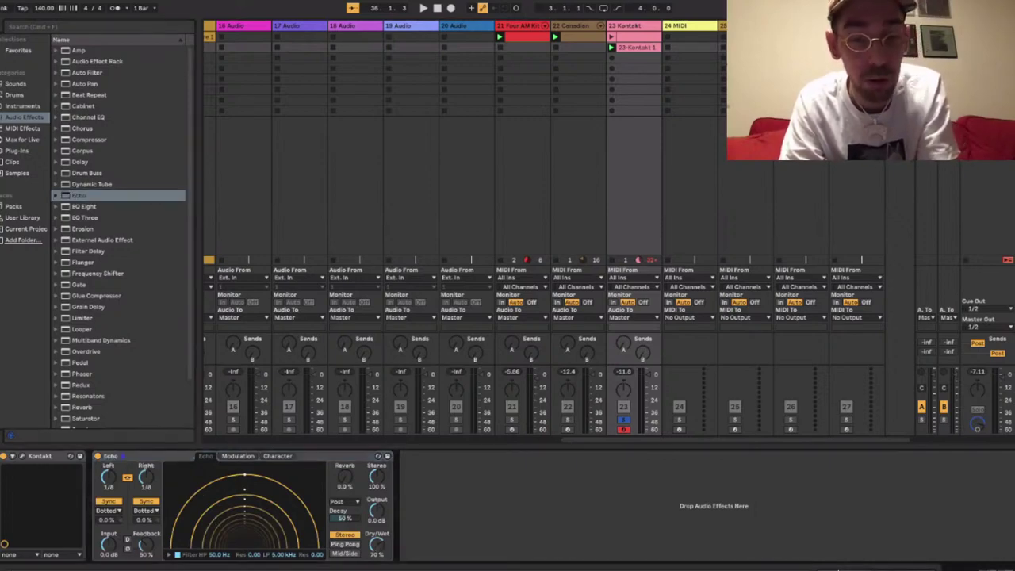
left_click_drag(378, 546, 377, 547)
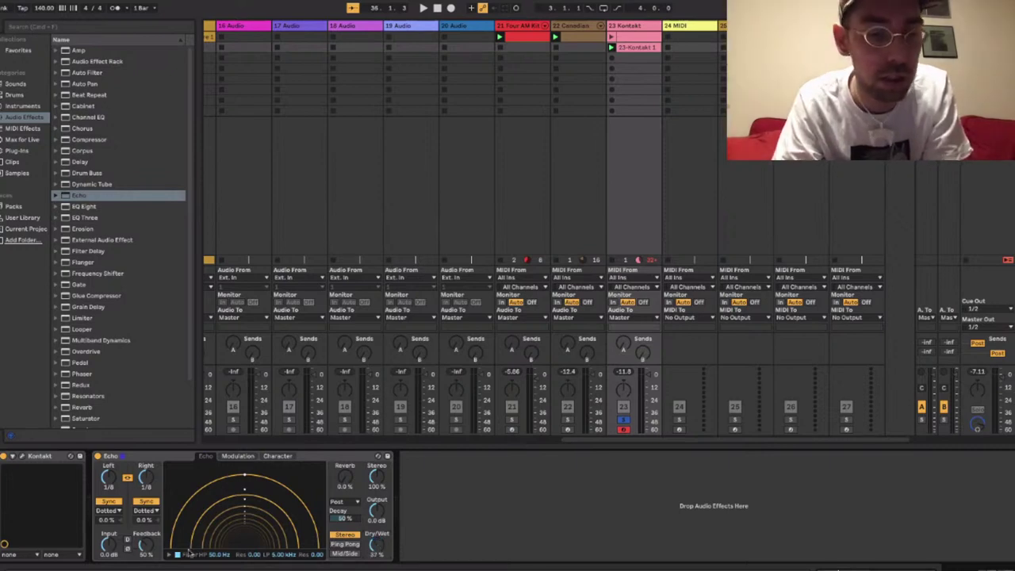
left_click_drag(148, 546, 148, 530)
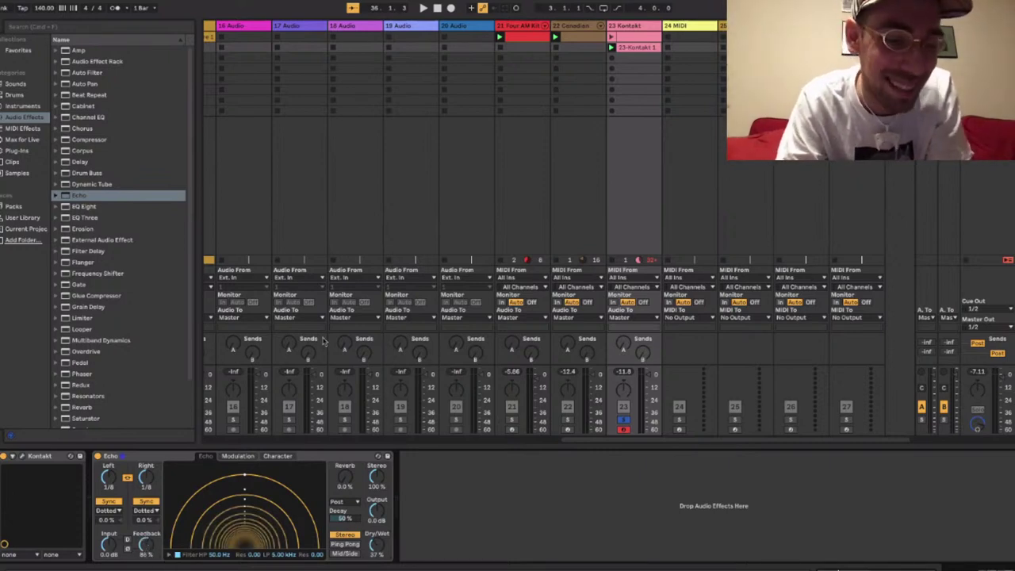
key("space")
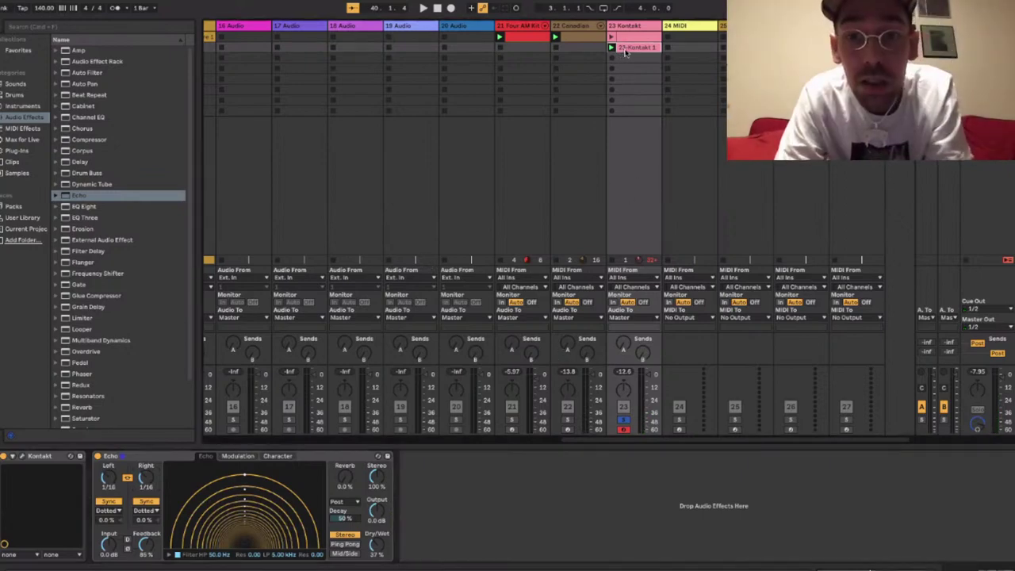
Extend the Kontakt clip's loop end to exactly bar 9 and play it with the track's devices shown.
double_click(626, 49)
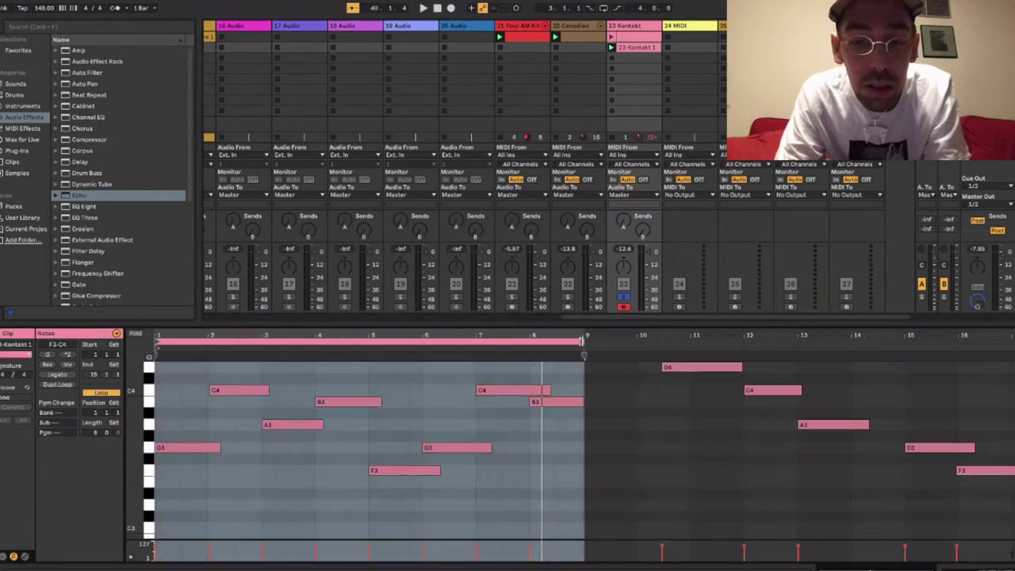
left_click(625, 27)
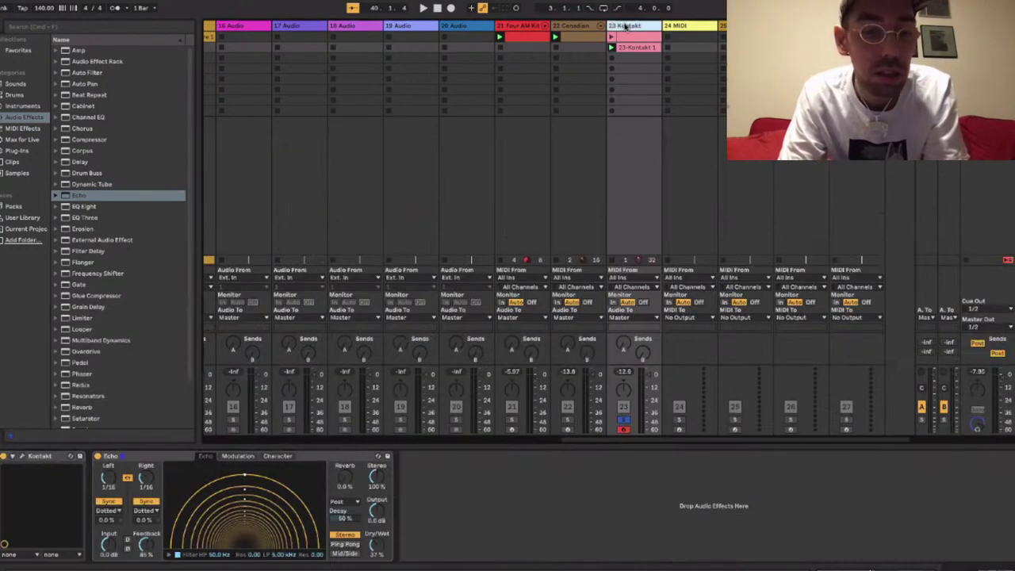
key("space")
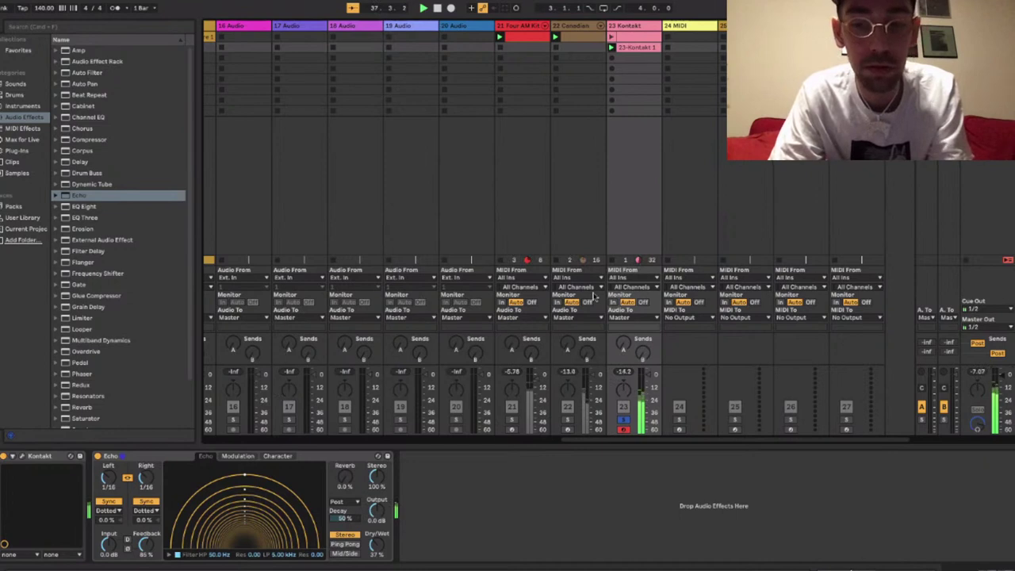
Add a Reverb after Echo with Hi Cut off, Decay Time 8.57 s, Dry/Wet 37% and the diffusion High filter at 11.4 kHz, 0.30.
left_click(629, 27)
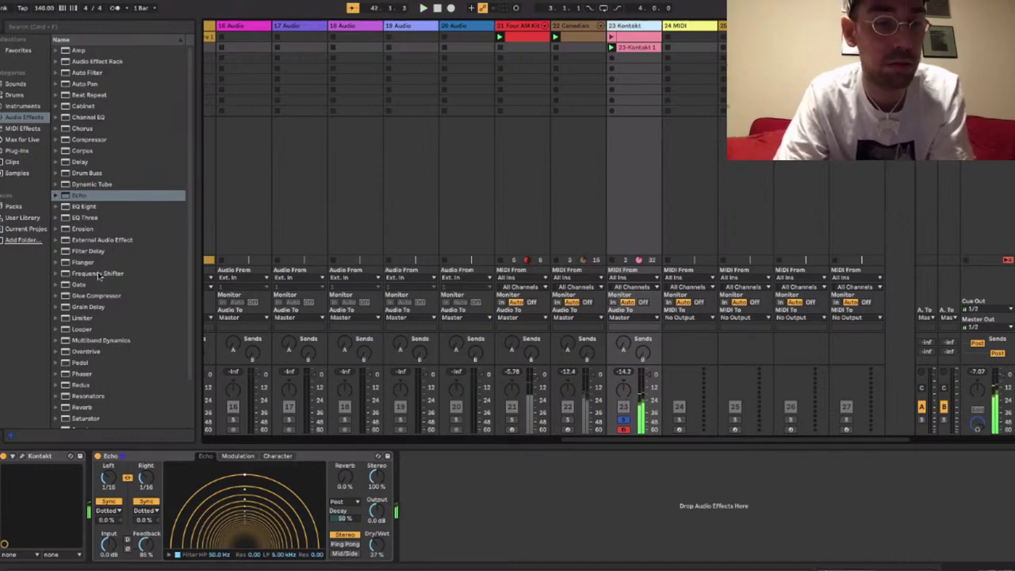
scroll(99, 275, "down", 3)
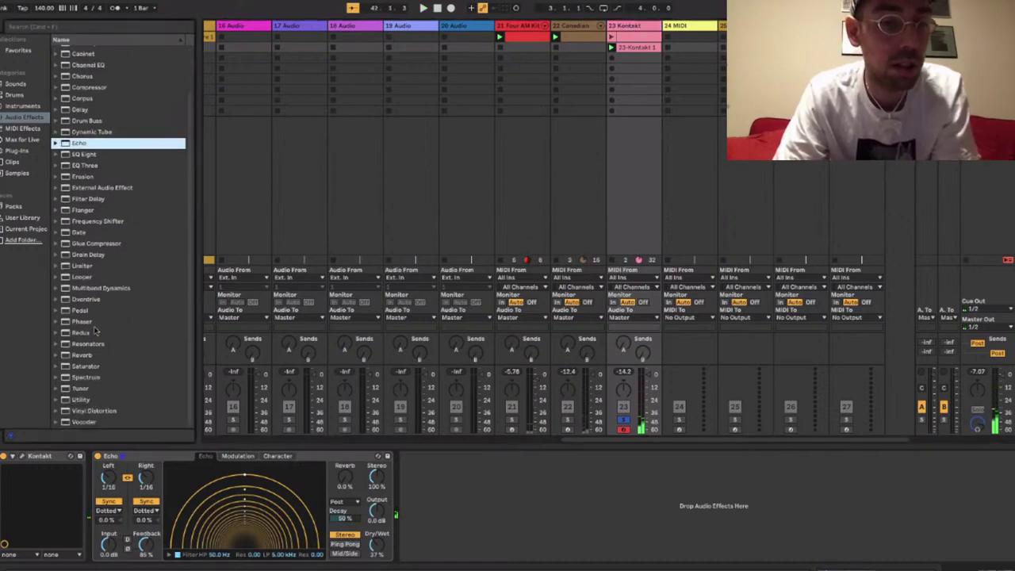
left_click_drag(79, 355, 516, 498)
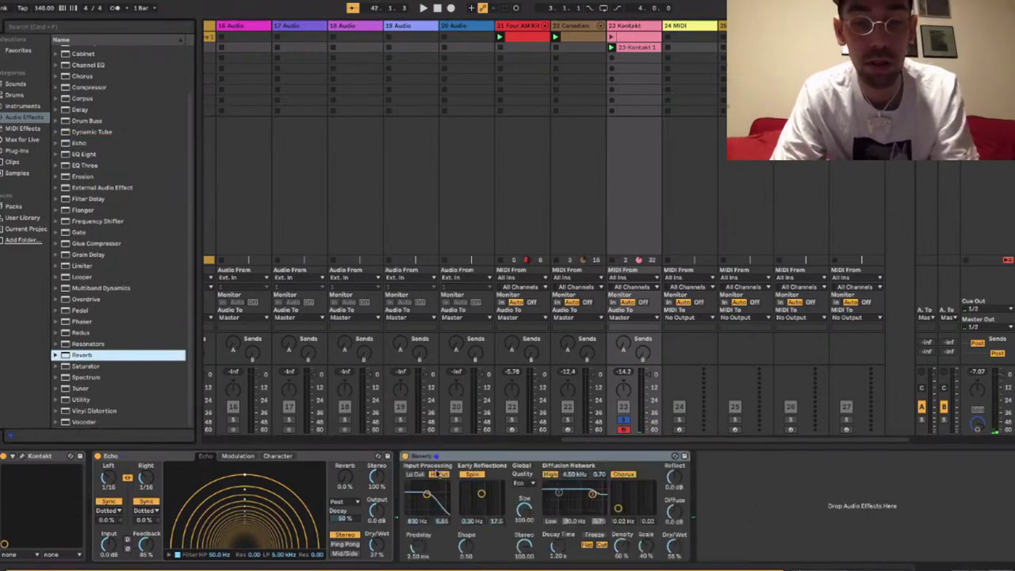
left_click(437, 475)
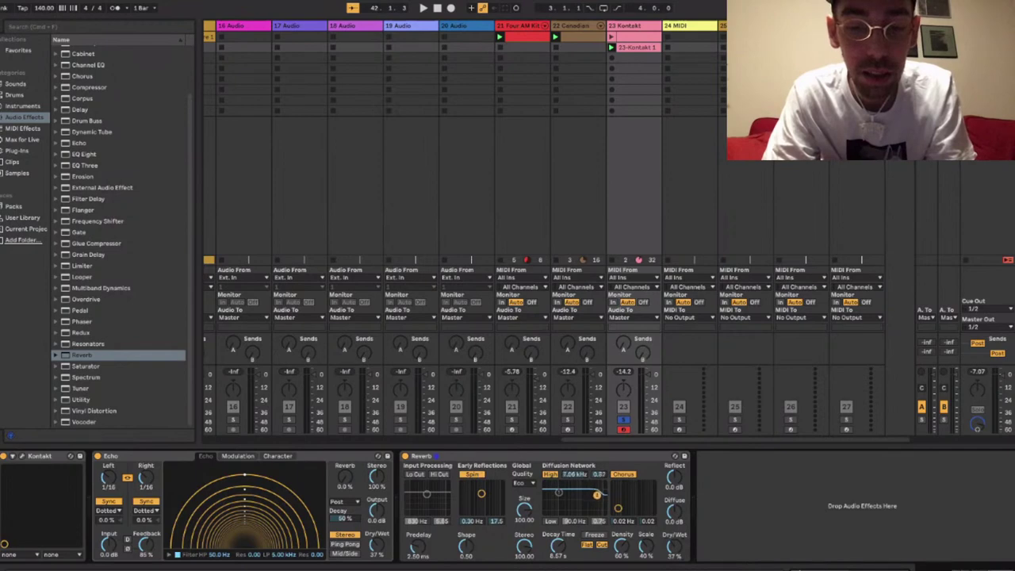
left_click_drag(597, 495, 601, 505)
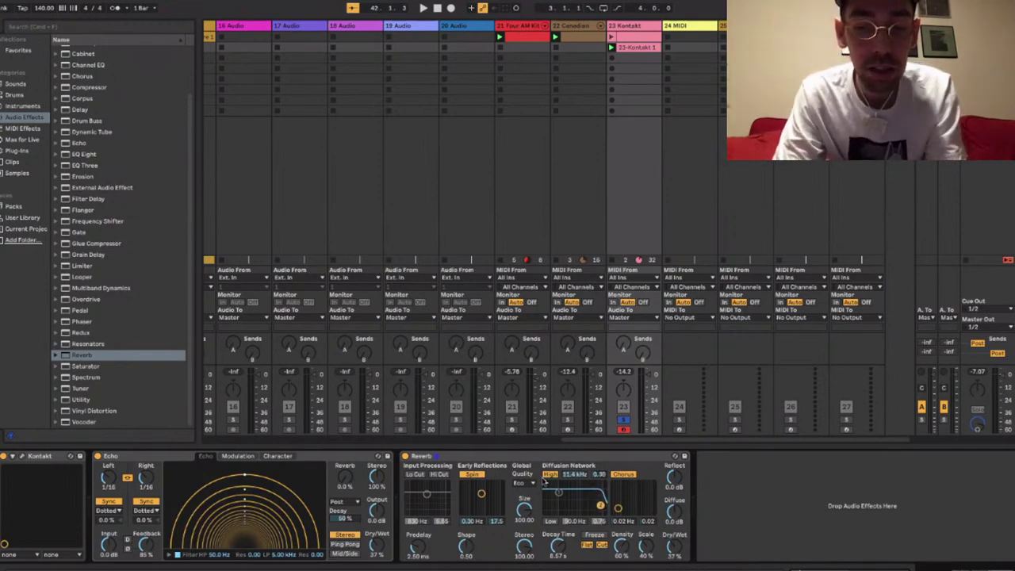
Play the set with the Four AM Kit track soloed and open the notes of its first clip.
key("space")
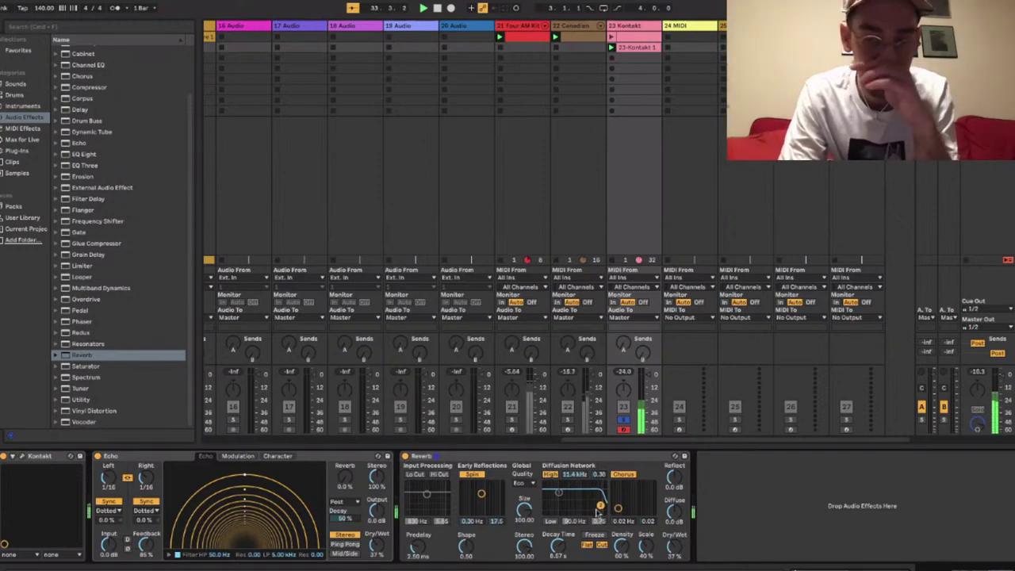
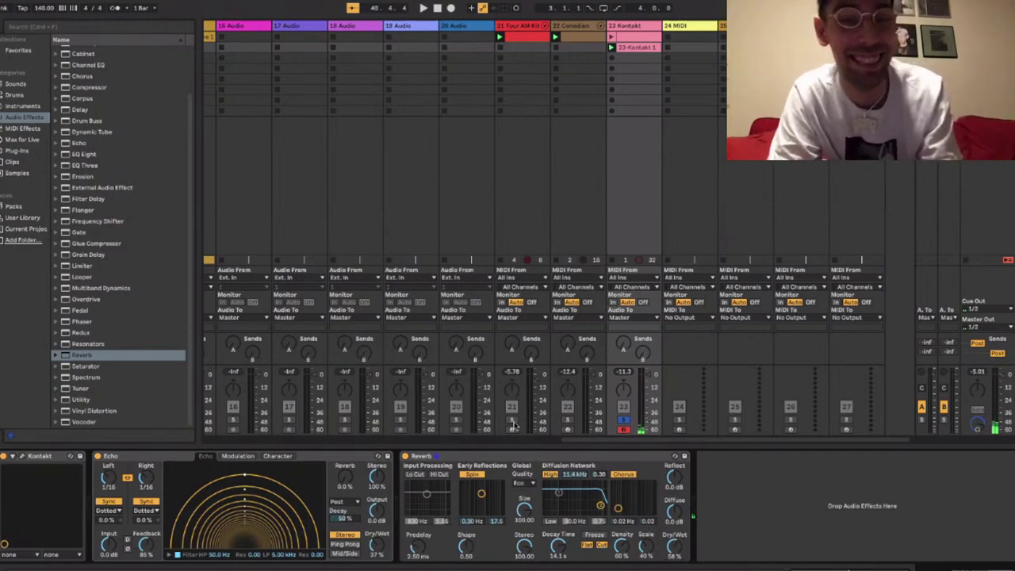
left_click(513, 420)
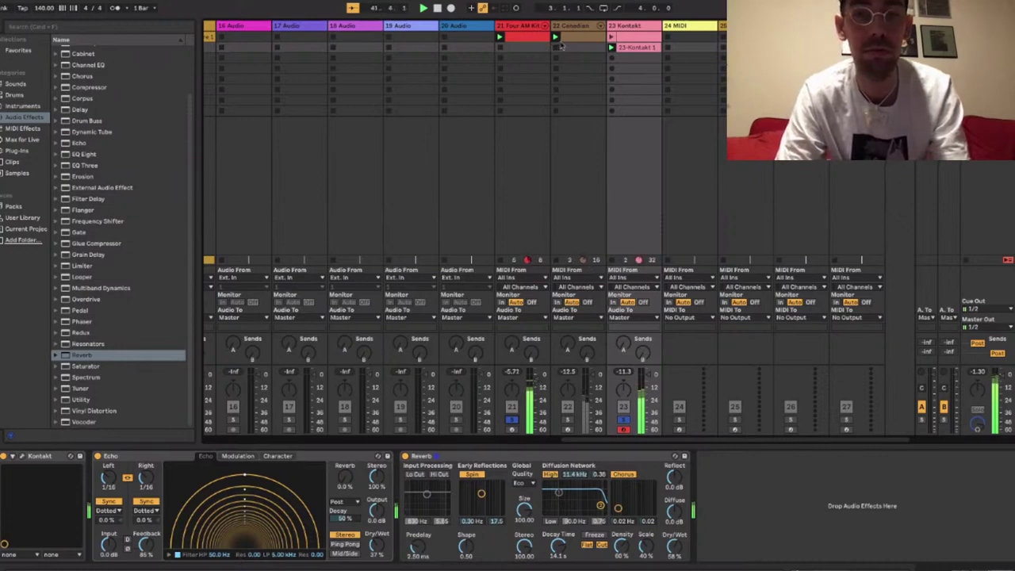
double_click(534, 37)
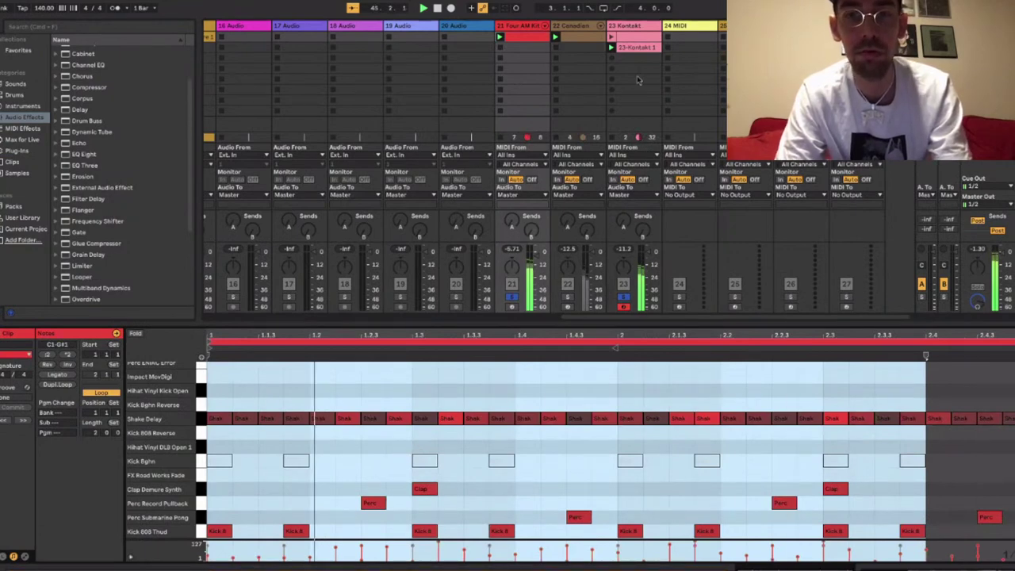
Delete the Canadian track between the Four AM Kit and Kontakt tracks.
left_click(633, 28)
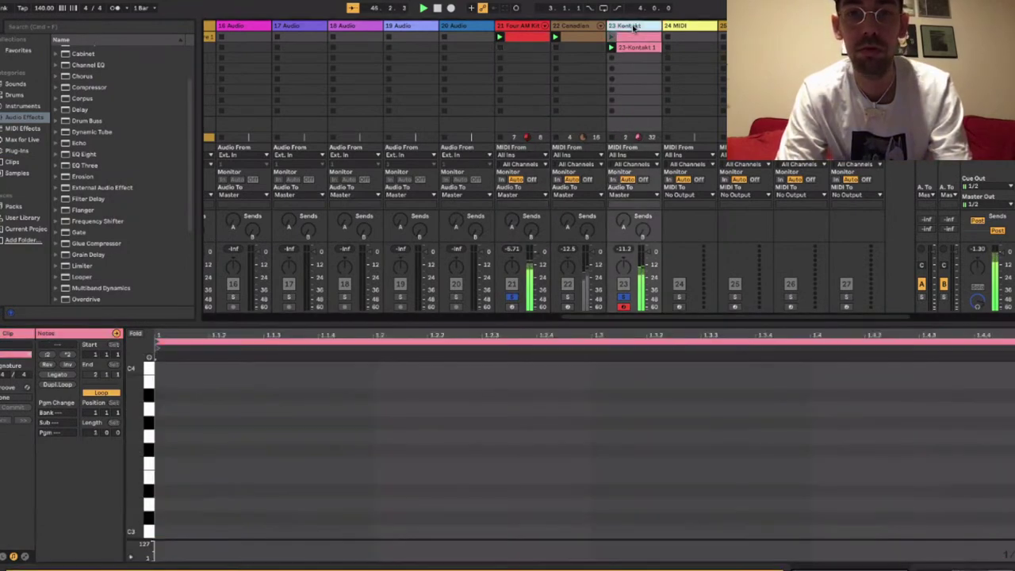
left_click(578, 27)
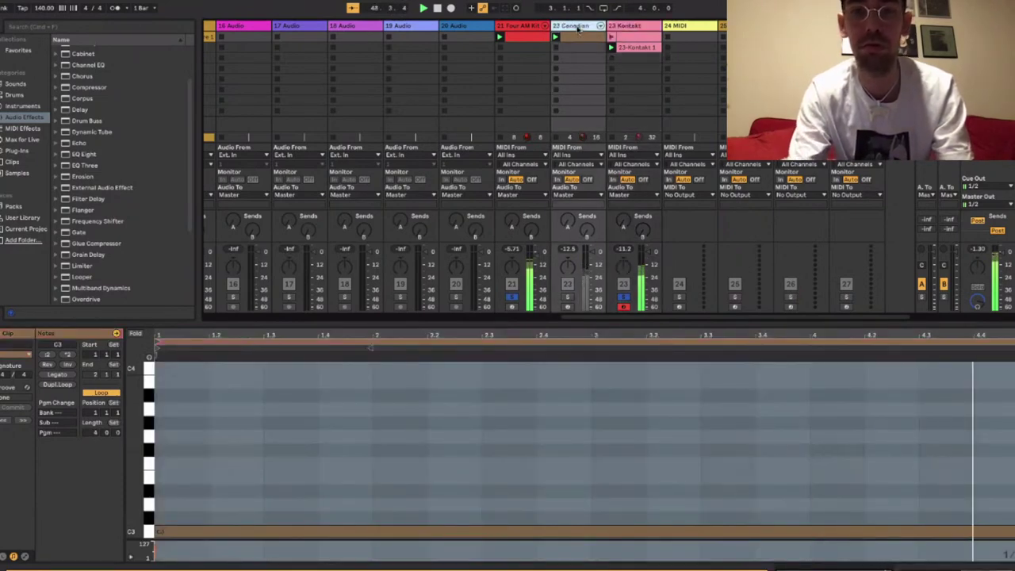
key("Delete")
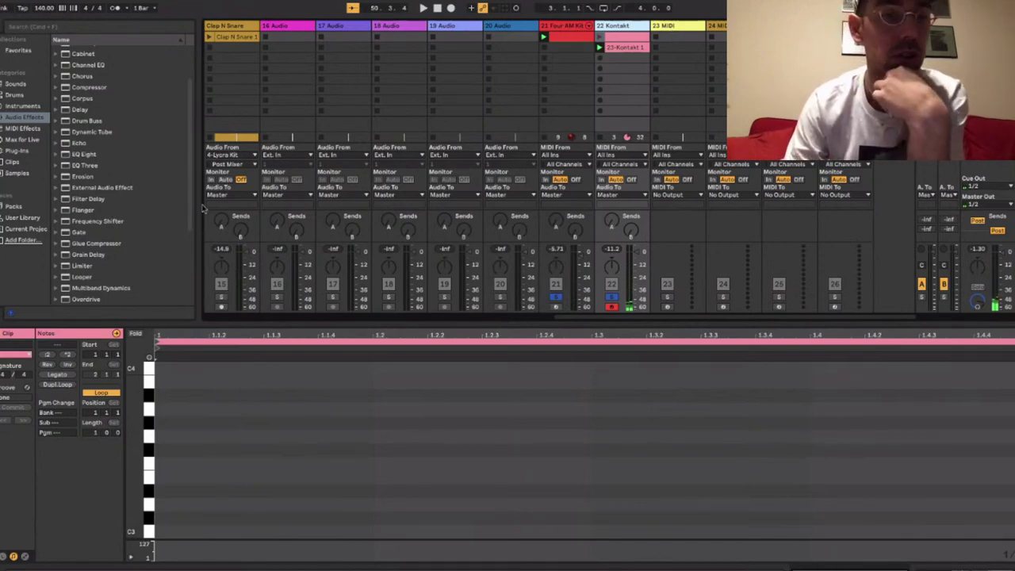
scroll(109, 236, "down", 4)
left_click(94, 233)
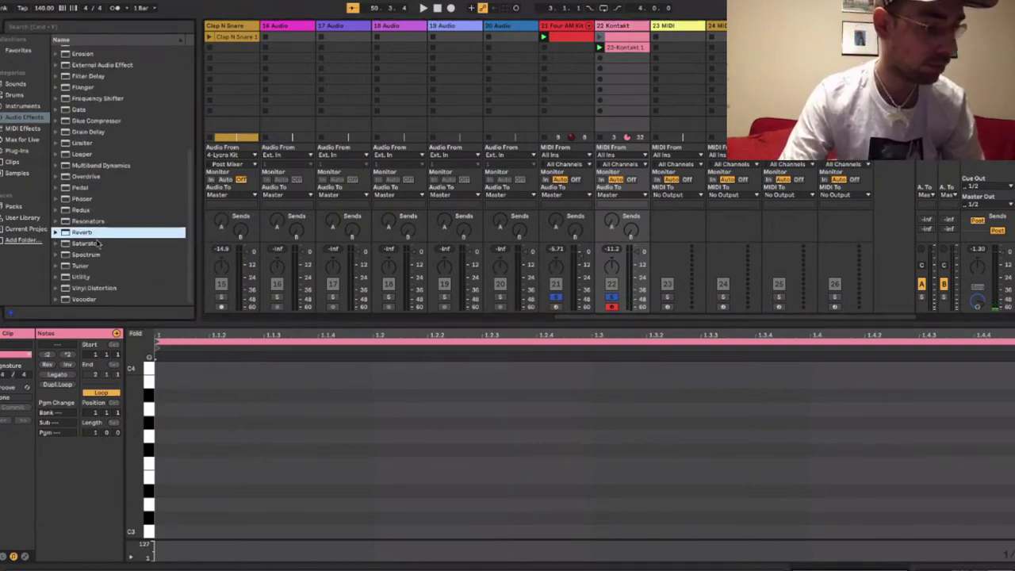
scroll(112, 181, "up", 5)
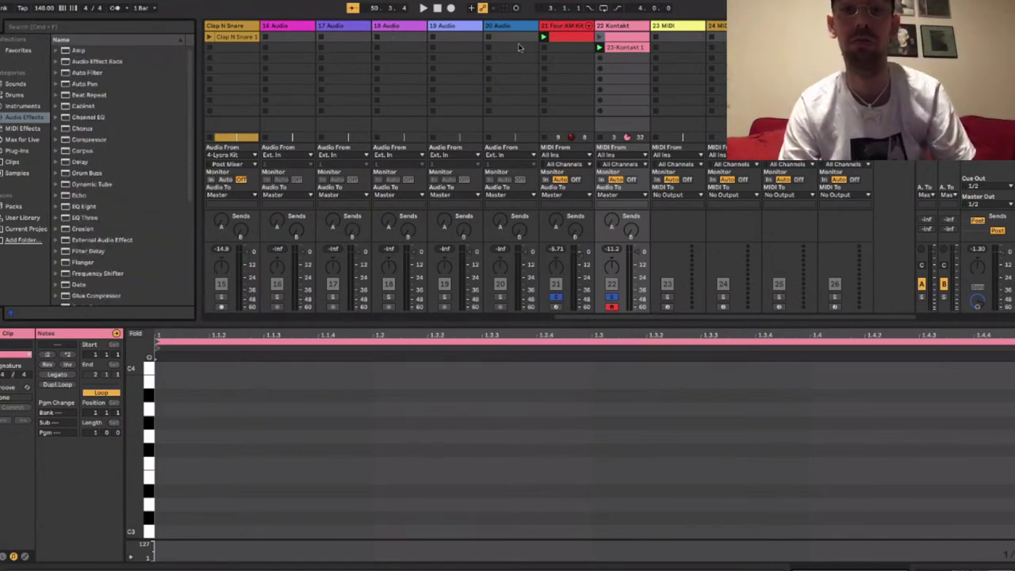
Add an empty clip in the Four AM Kit track's second slot and switch off its two Microfills and Brick Wall devices.
double_click(576, 54)
left_click(569, 27)
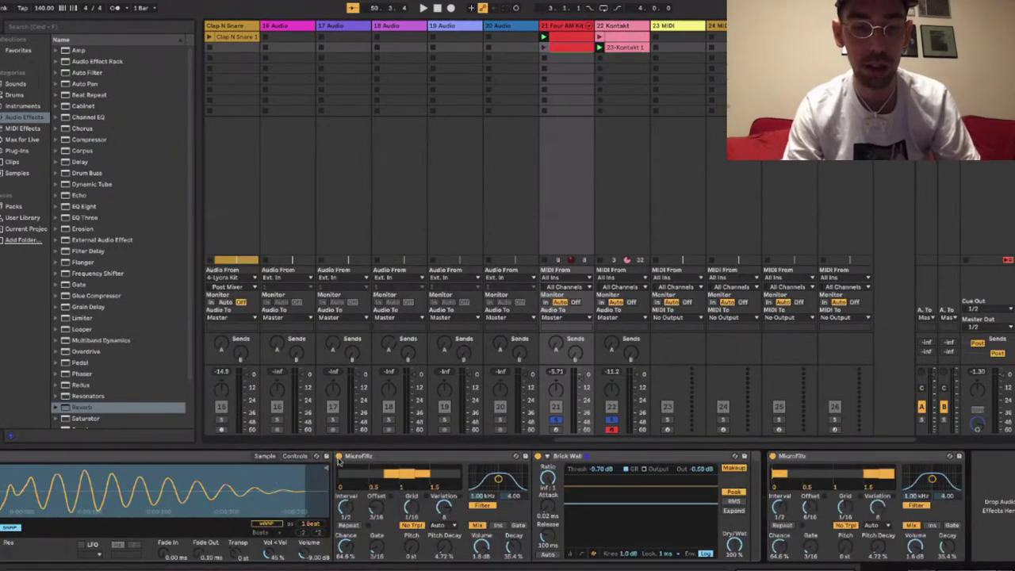
left_click(339, 457)
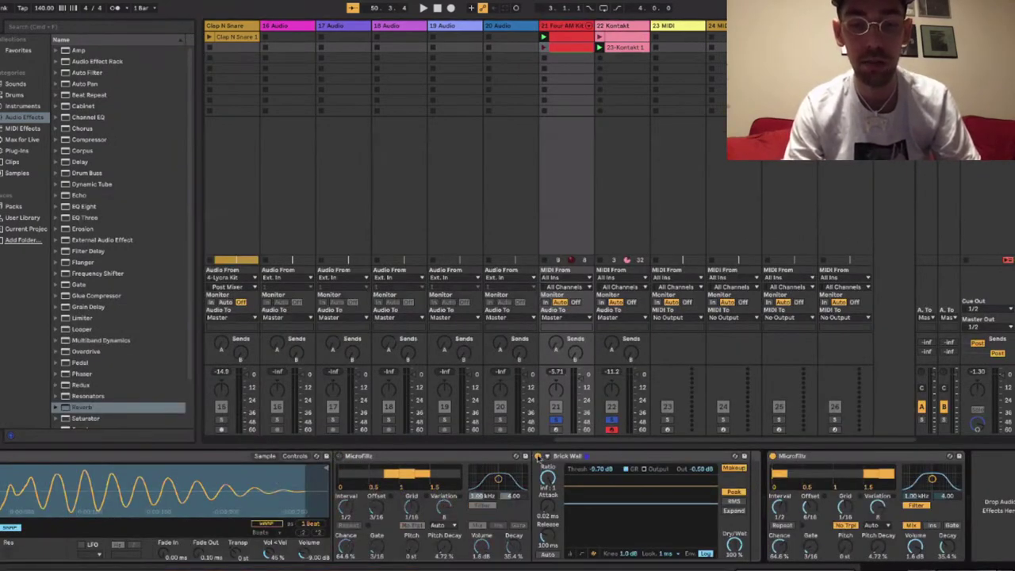
left_click(538, 457)
left_click(774, 457)
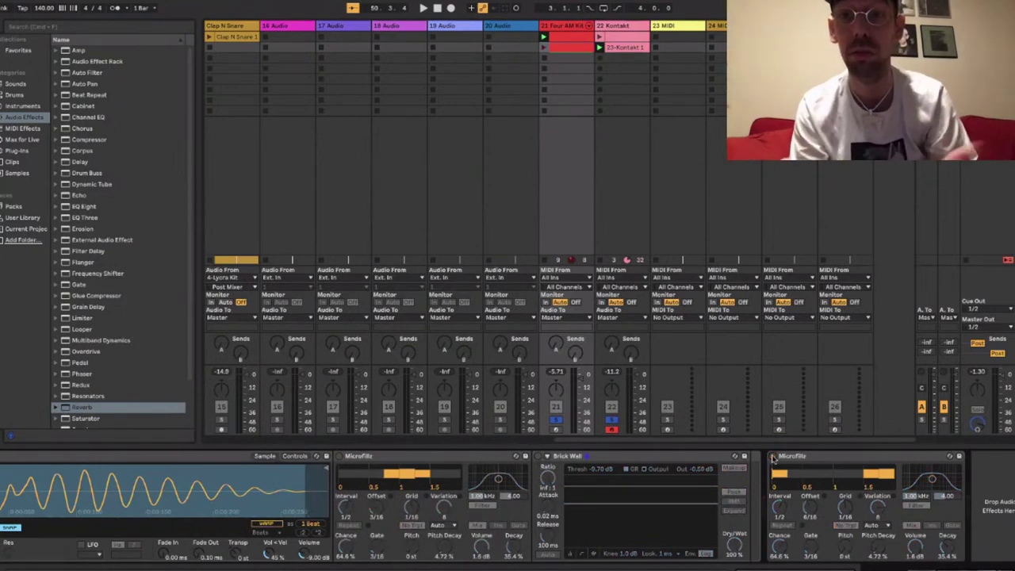
Place Kick 808 Thud notes on beats 1, 1.2, 1.3 and 1.4 of the new Four AM Kit clip.
double_click(570, 48)
scroll(198, 510, "down", 3)
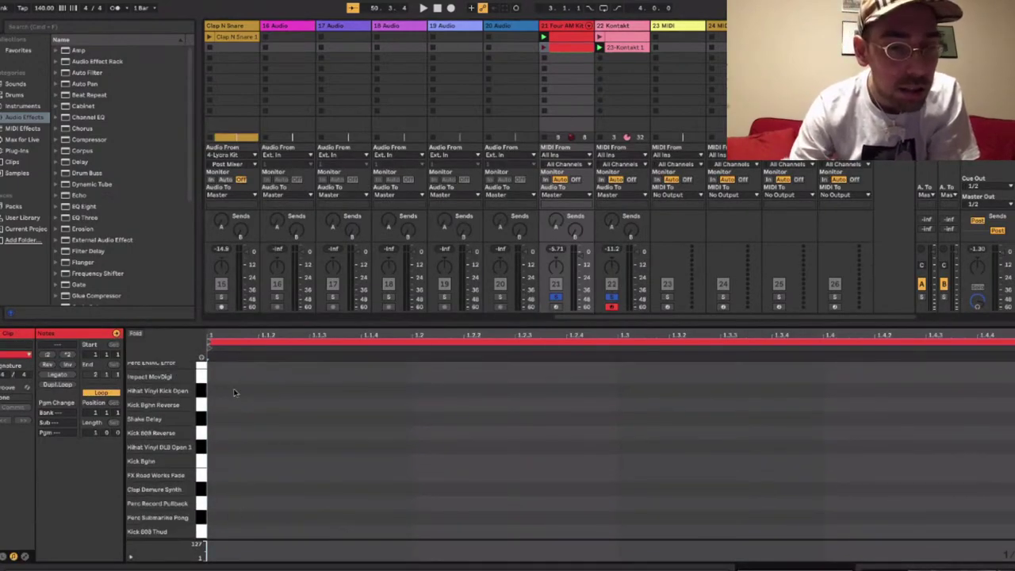
double_click(220, 534)
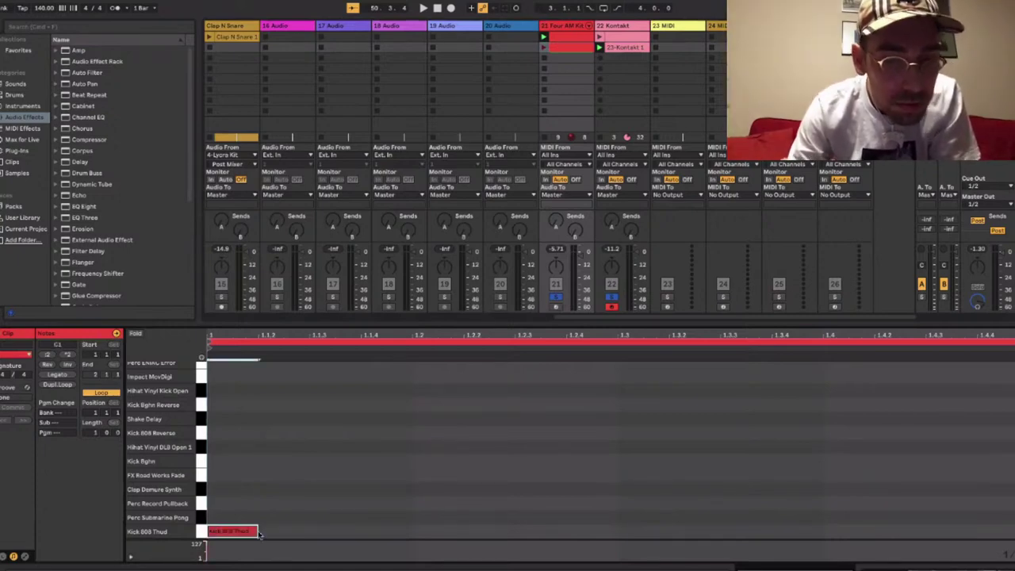
double_click(396, 534)
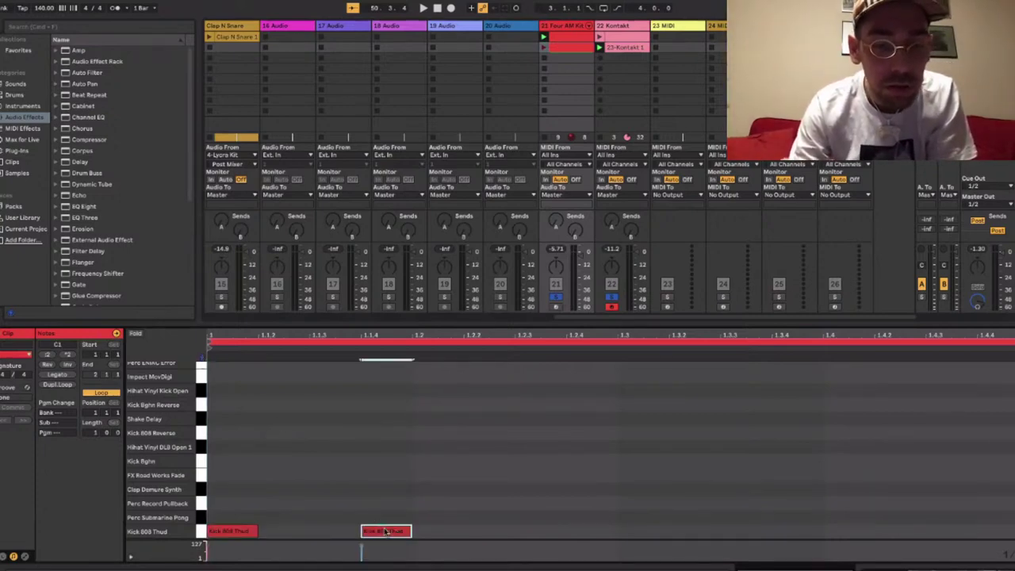
left_click_drag(386, 532, 404, 535)
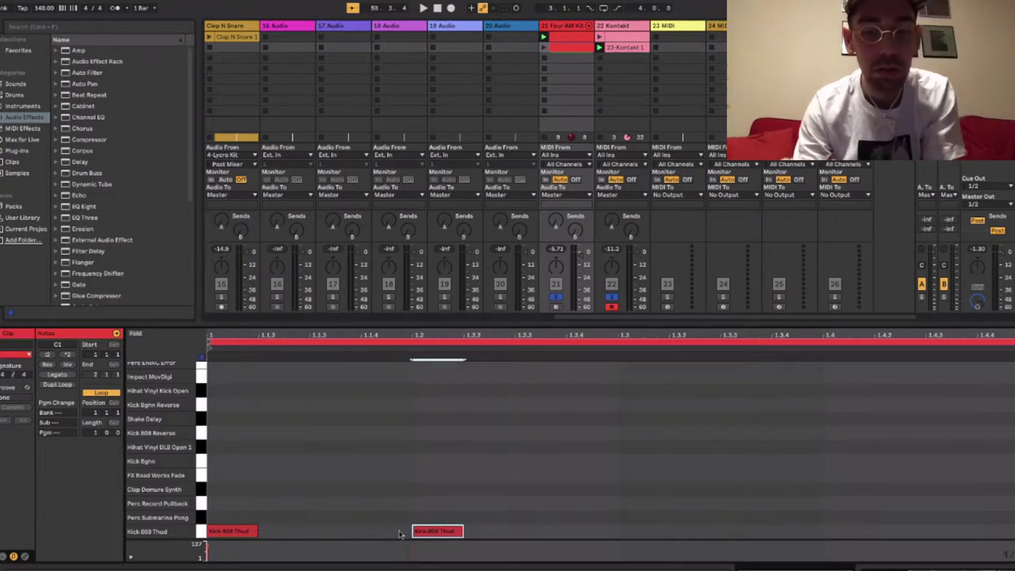
double_click(642, 536)
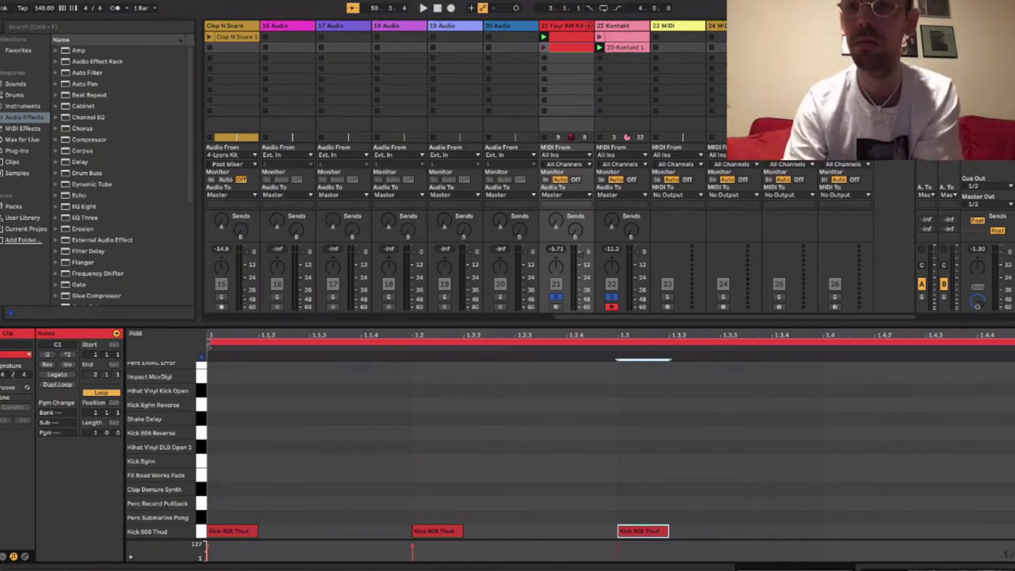
left_click(835, 530)
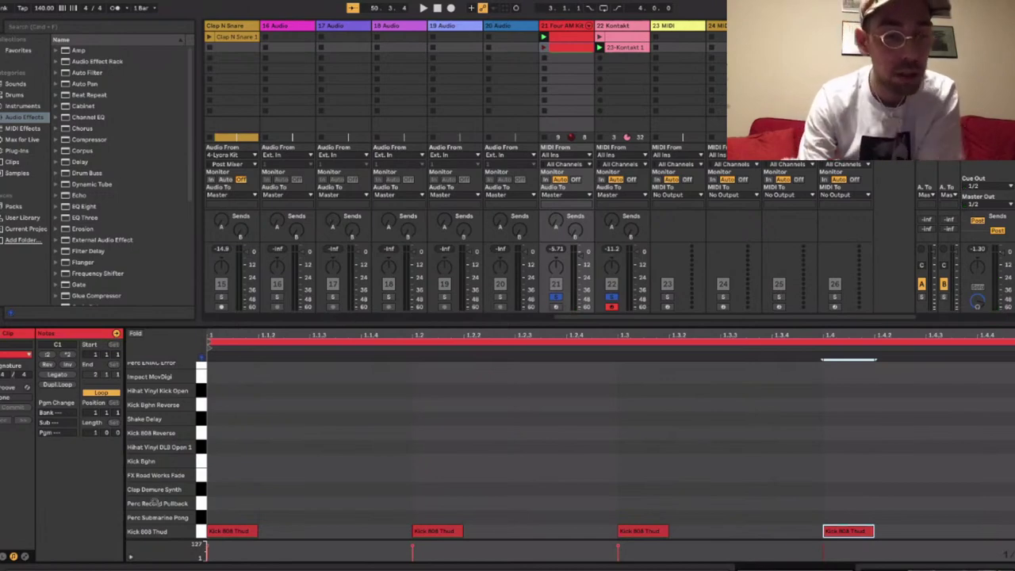
Audition the kit's sounds and layer Kick Bghn notes over the Kick 808 Thud notes on all four beats.
left_click(199, 502)
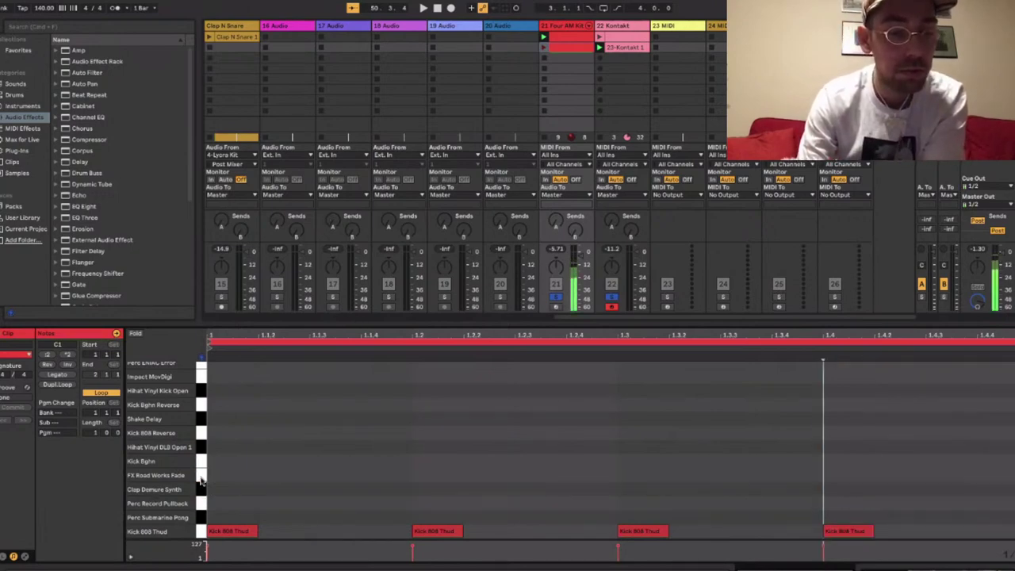
left_click(201, 464)
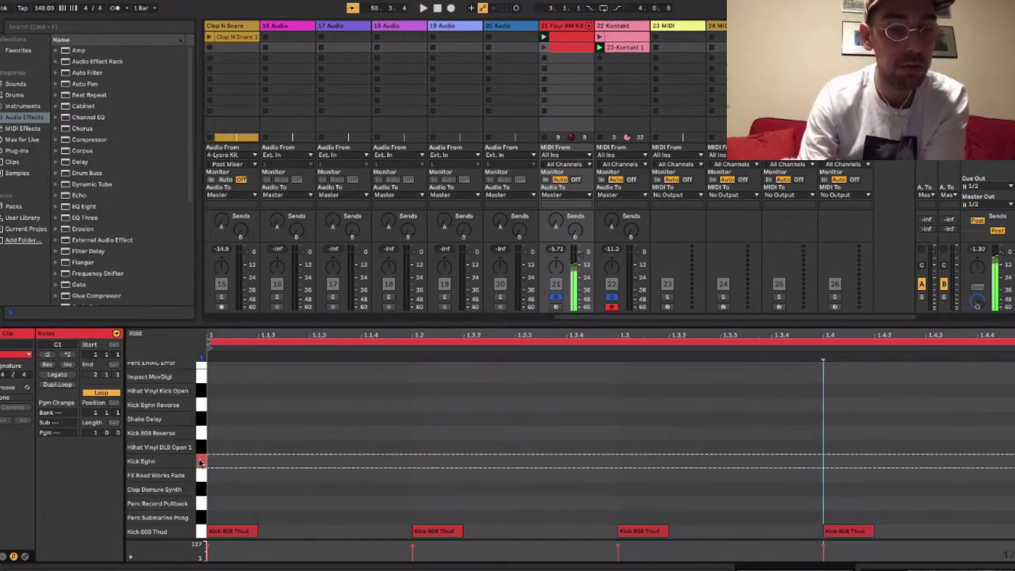
double_click(233, 462)
double_click(456, 461)
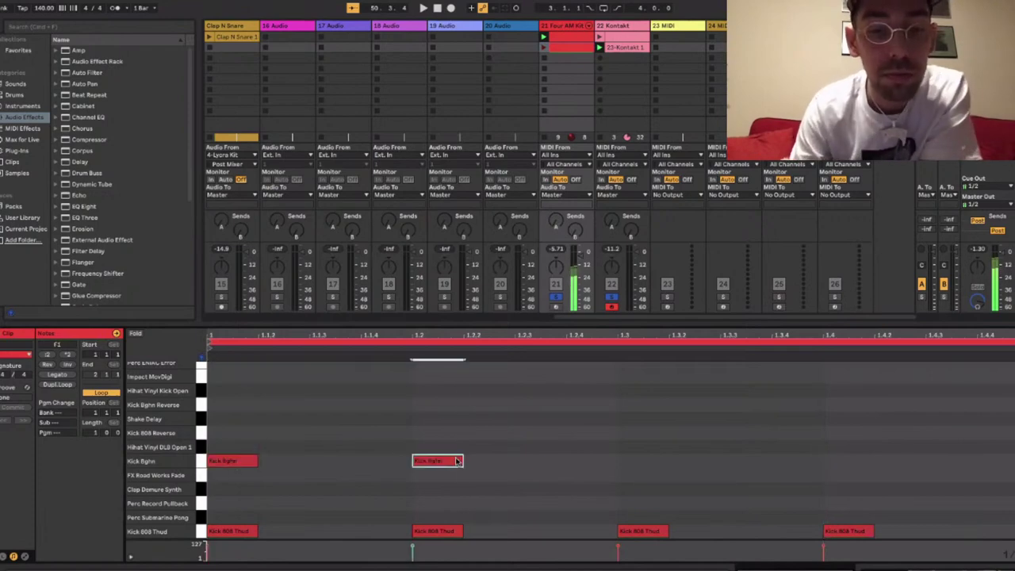
double_click(665, 461)
left_click(839, 460)
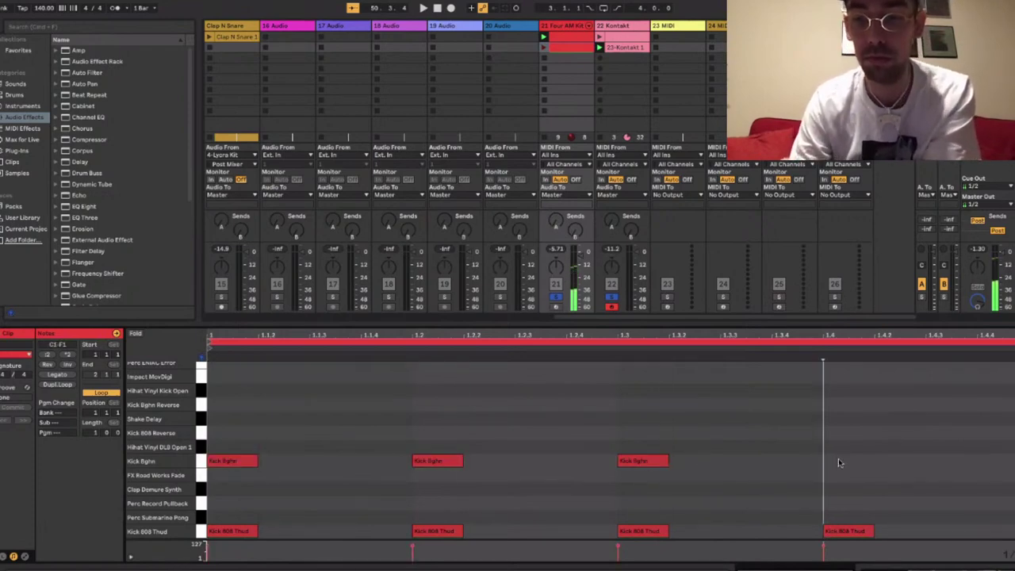
double_click(839, 460)
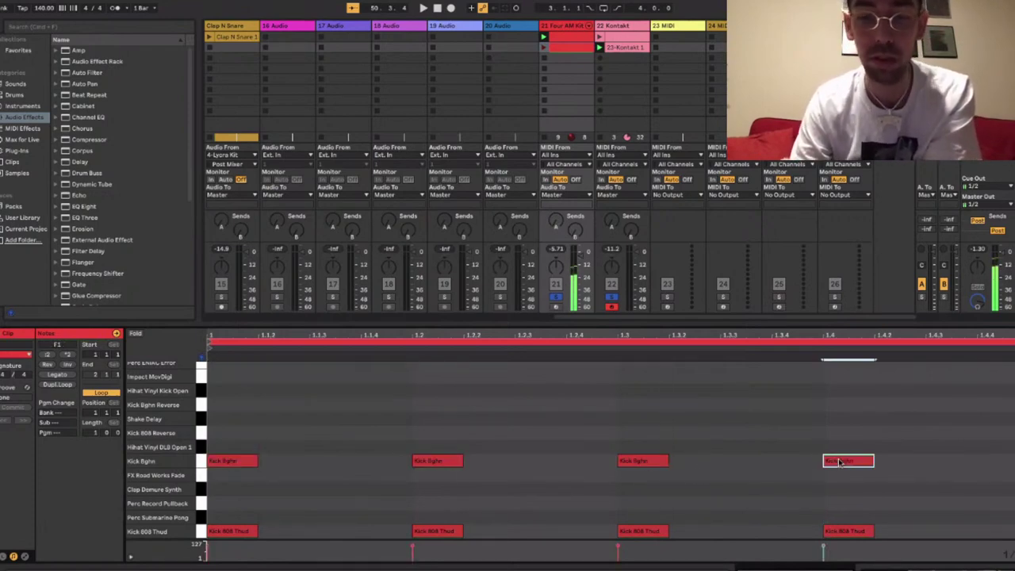
Audition further Four AM Kit sounds around Kick 808 Reverse and Hihat Vinyl DLB Open 1, and launch the new kick clip.
left_click(201, 433)
scroll(200, 432, "up", 1)
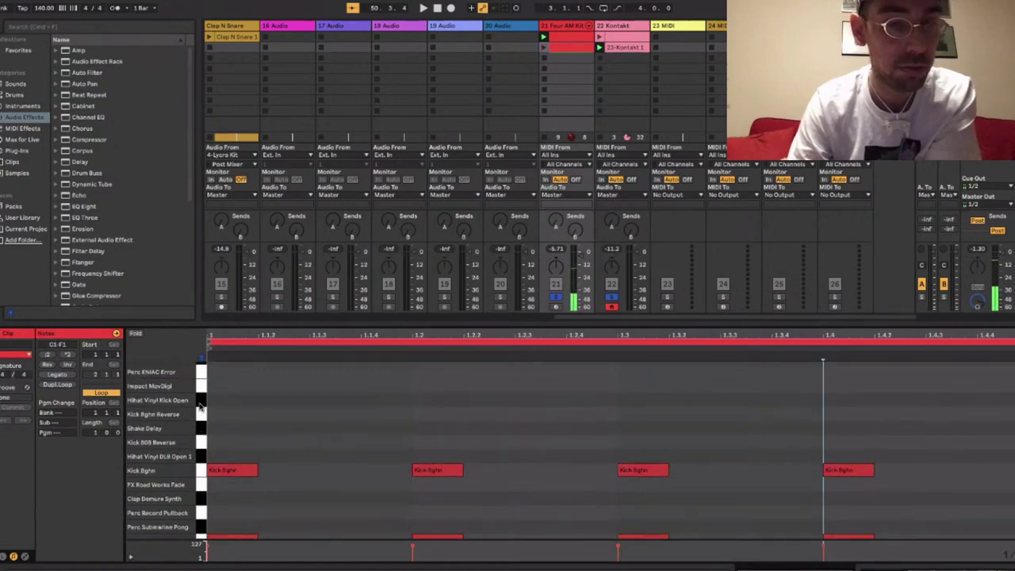
scroll(201, 408, "up", 2)
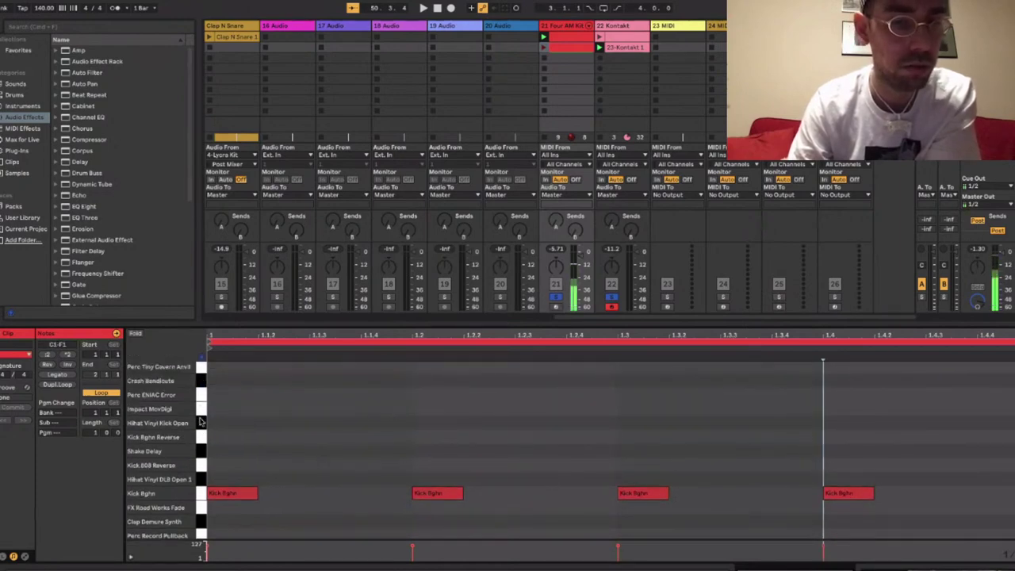
scroll(202, 441, "up", 1)
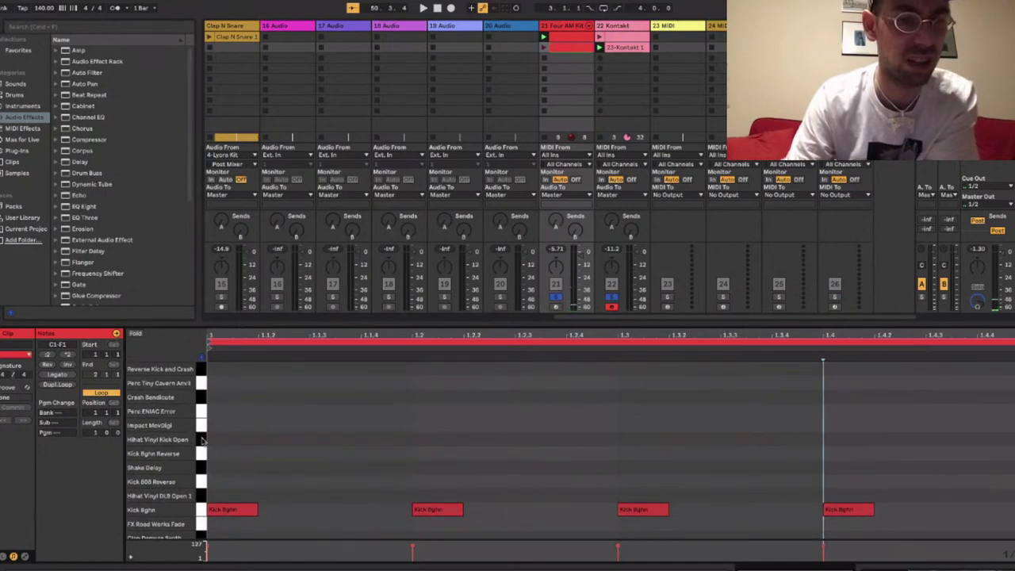
scroll(203, 441, "down", 3)
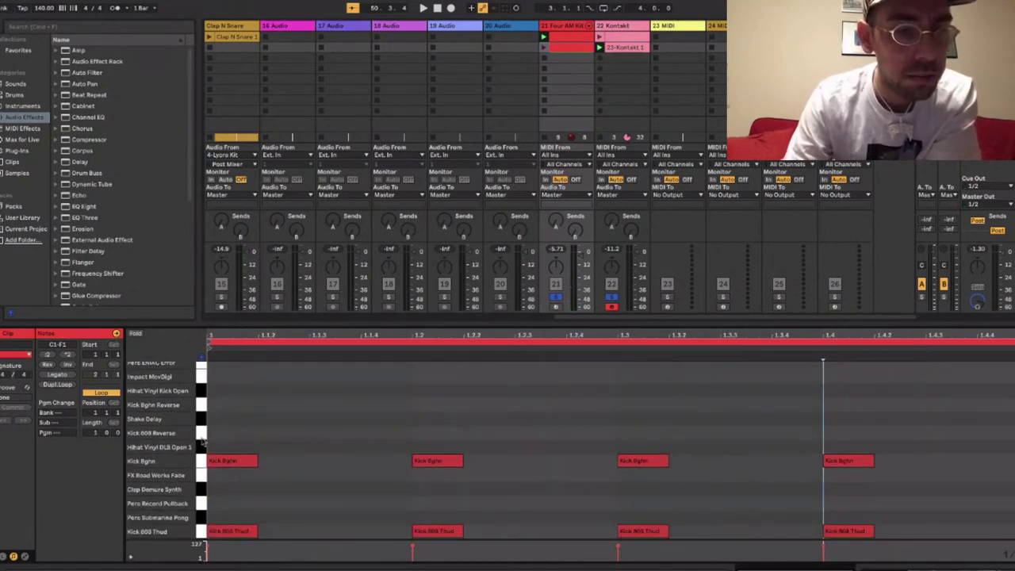
left_click(201, 446)
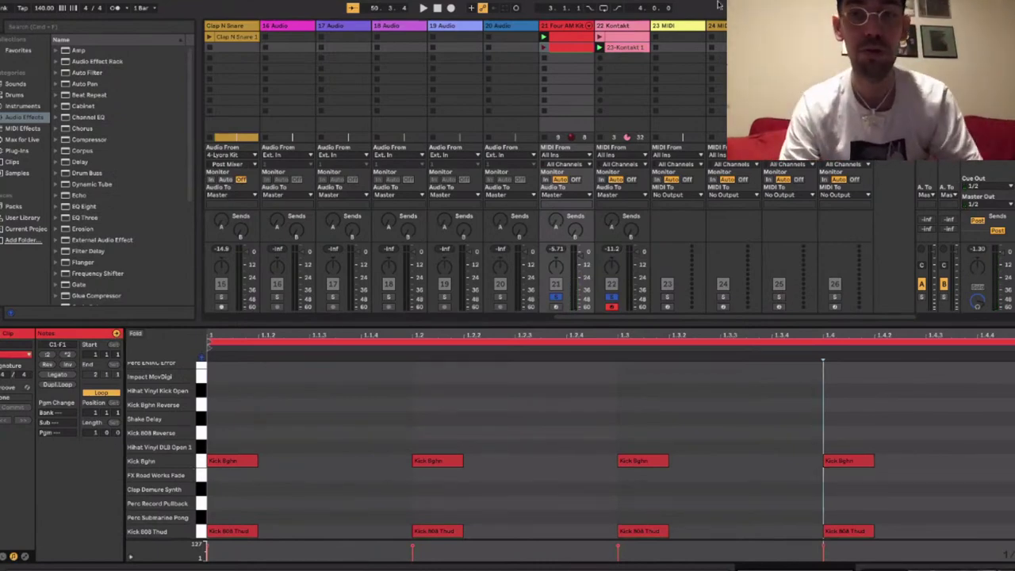
left_click(545, 48)
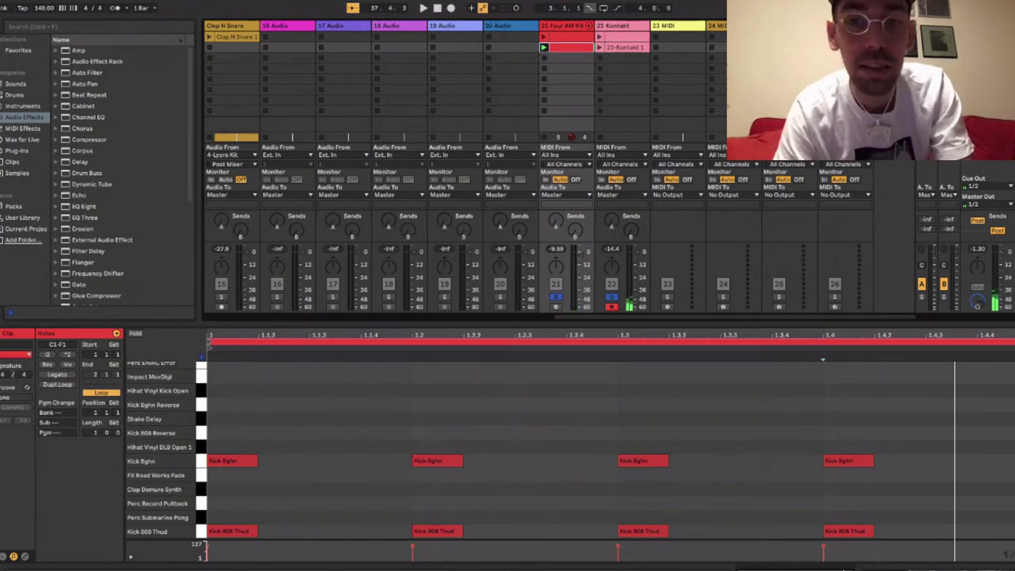
Load the 909 Core Kit from the drum library onto the empty MIDI track 23.
left_click(683, 26)
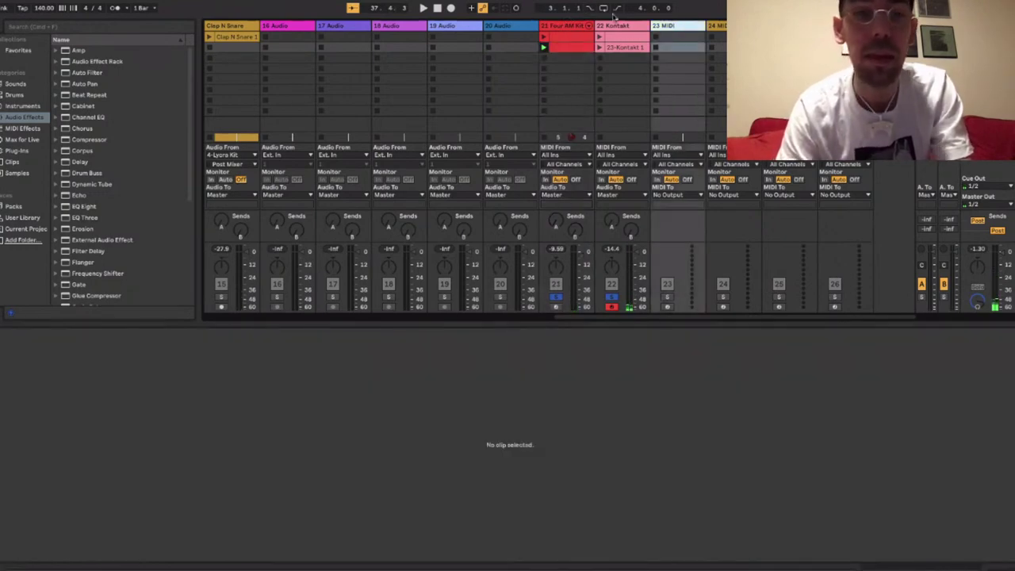
left_click(14, 95)
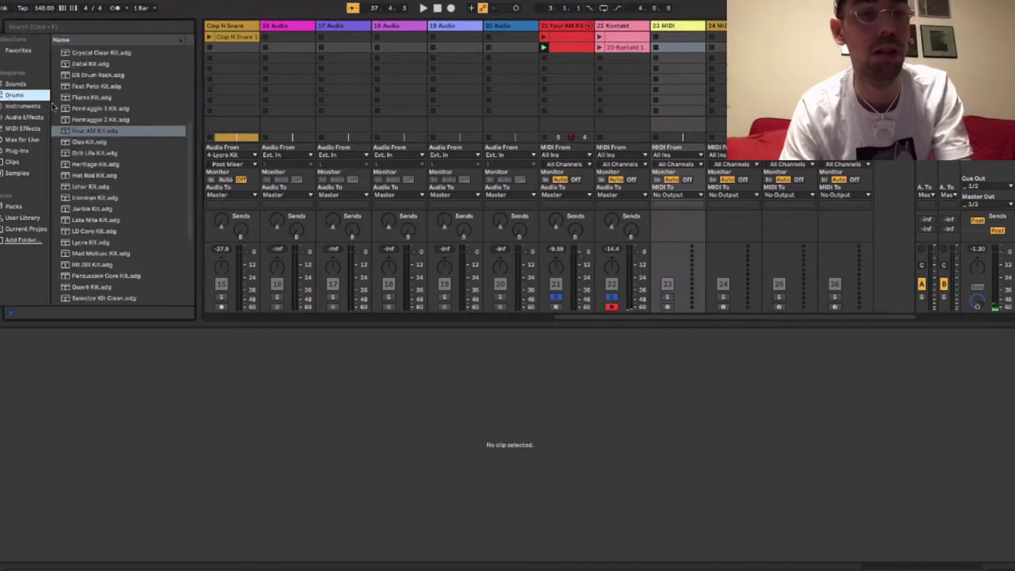
scroll(119, 117, "up", 5)
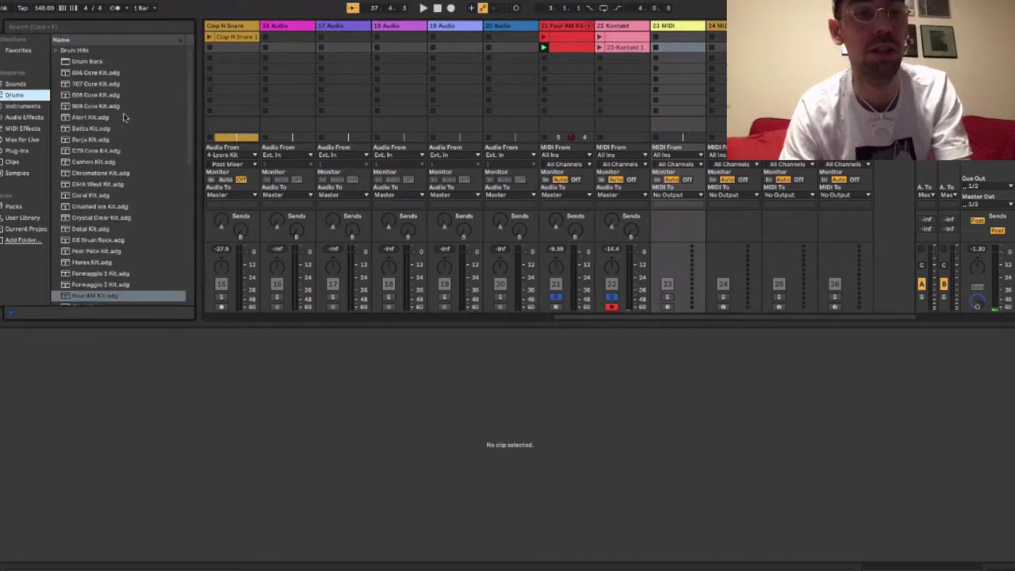
left_click(80, 106)
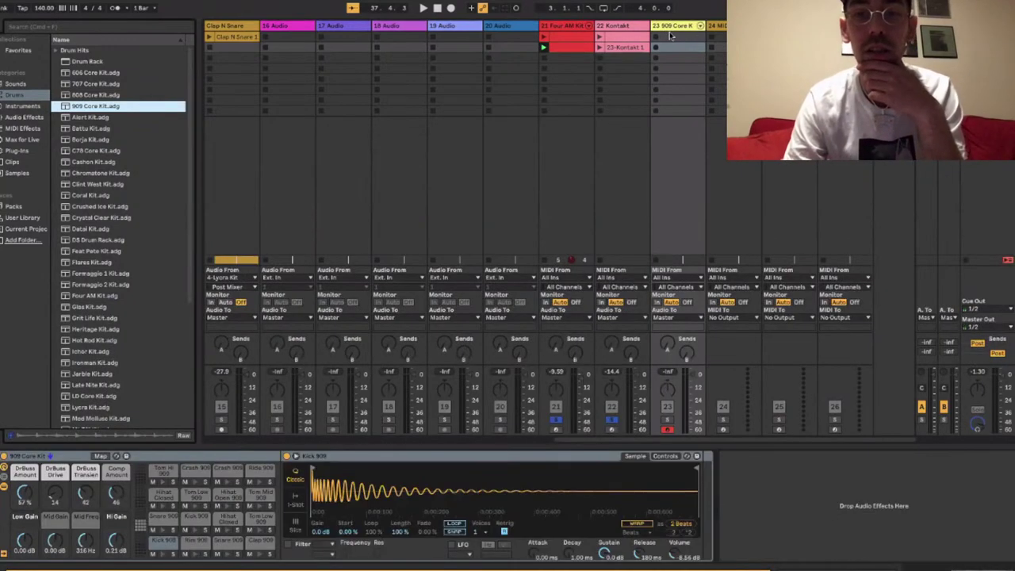
Create a clip in the first slot of the 909 Core Kit track, solo the track and audition both Hihat Closed 909 sounds.
double_click(670, 35)
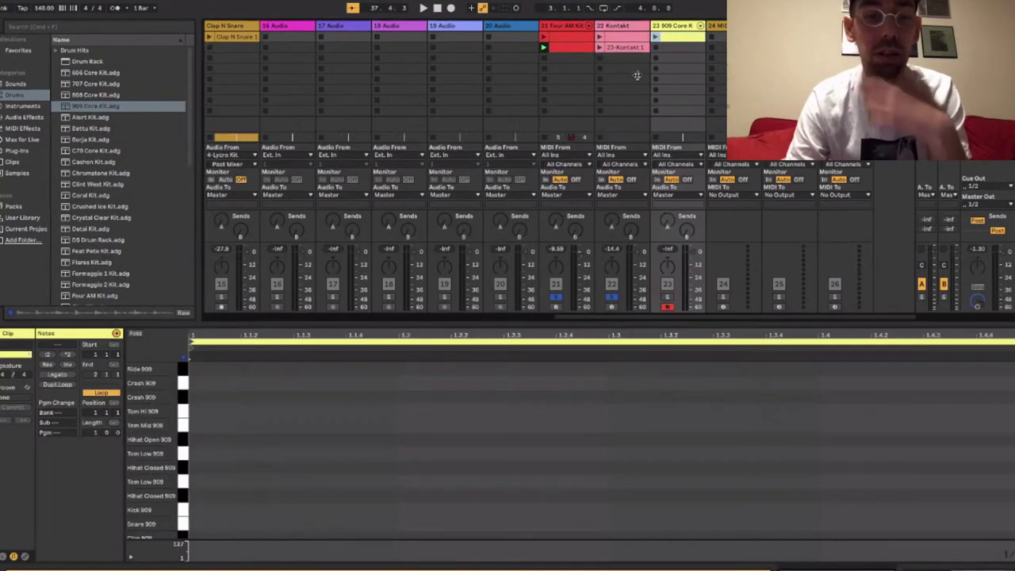
left_click(184, 468)
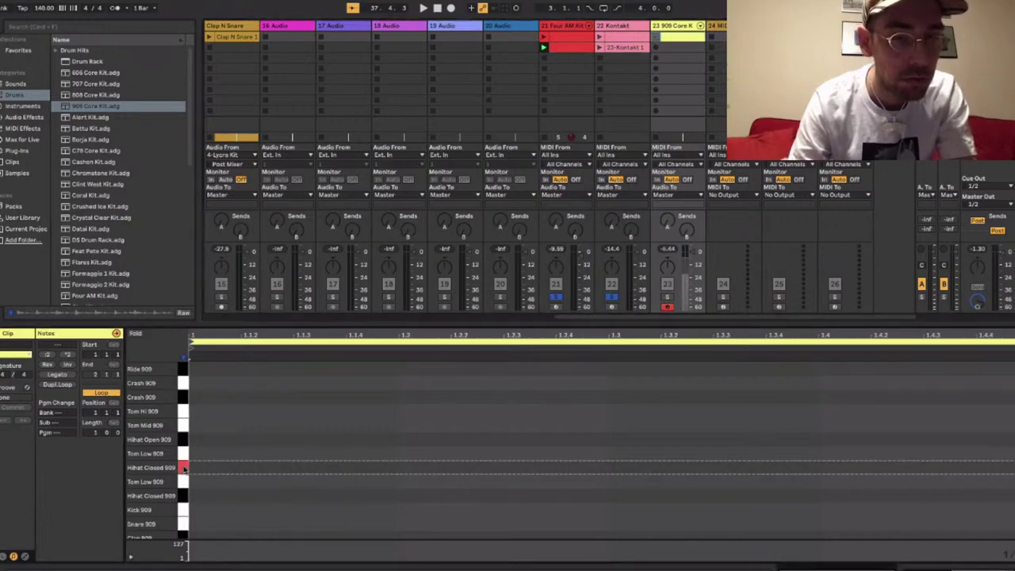
left_click(668, 306)
left_click(668, 307)
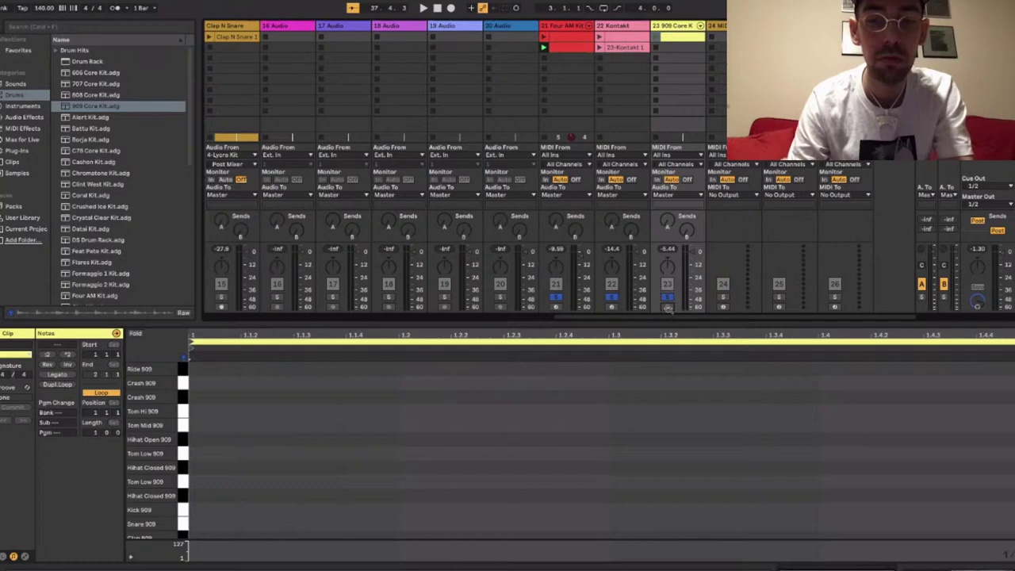
left_click(185, 469)
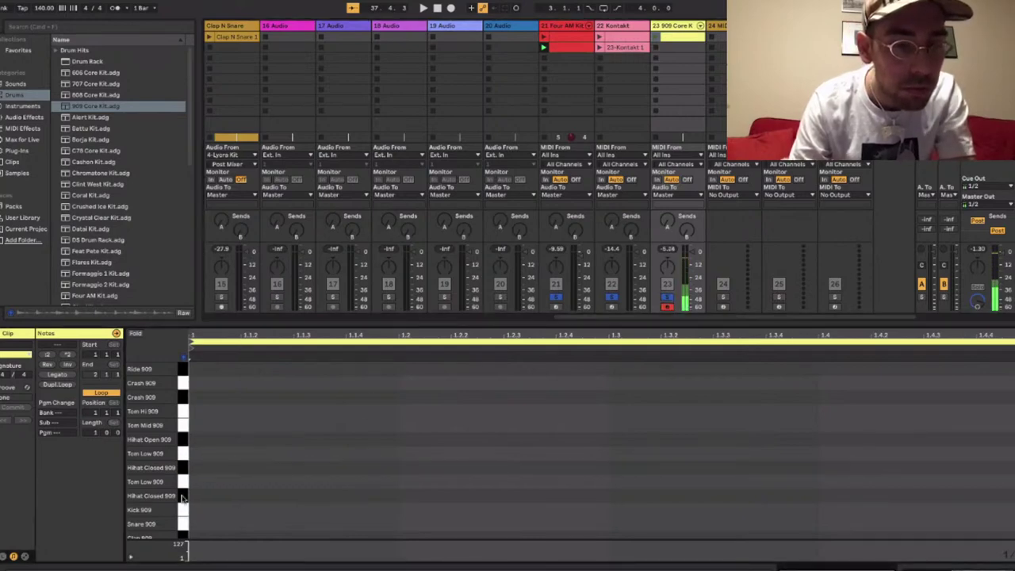
left_click(184, 495)
Fill the Hihat Closed 909 row just above Kick 909 with consecutive sixteenth notes across the whole bar.
double_click(200, 496)
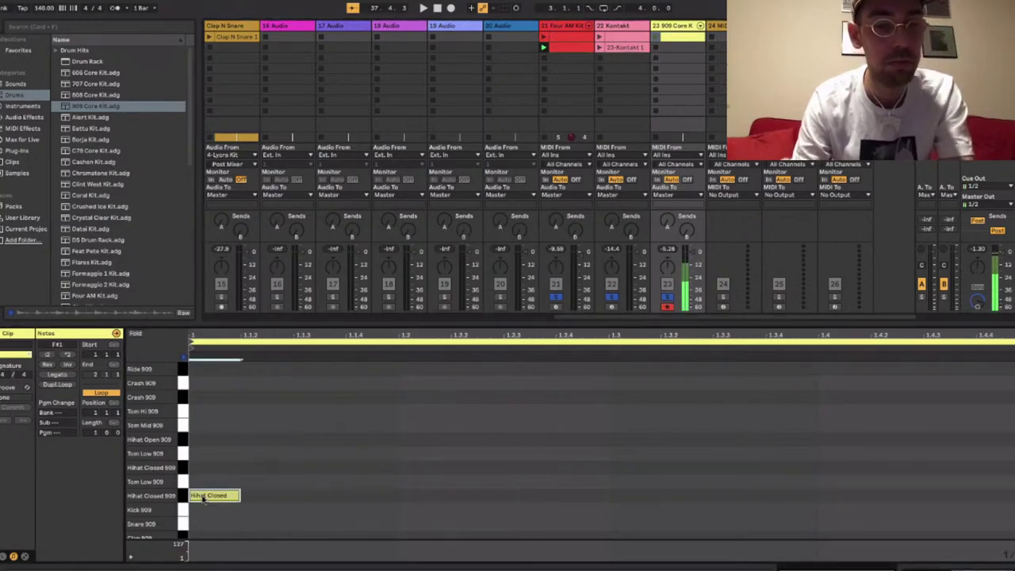
key("ctrl+d")
key("ctrl+d")
key("ctrl+d")
key("ctrl+d")
key("ctrl+d")
key("ctrl+d")
key("ctrl+d")
key("ctrl+d")
key("ctrl+d")
key("ctrl+d")
key("ctrl+d")
key("ctrl+d")
key("ctrl+d")
key("ctrl+d")
key("ctrl+d")
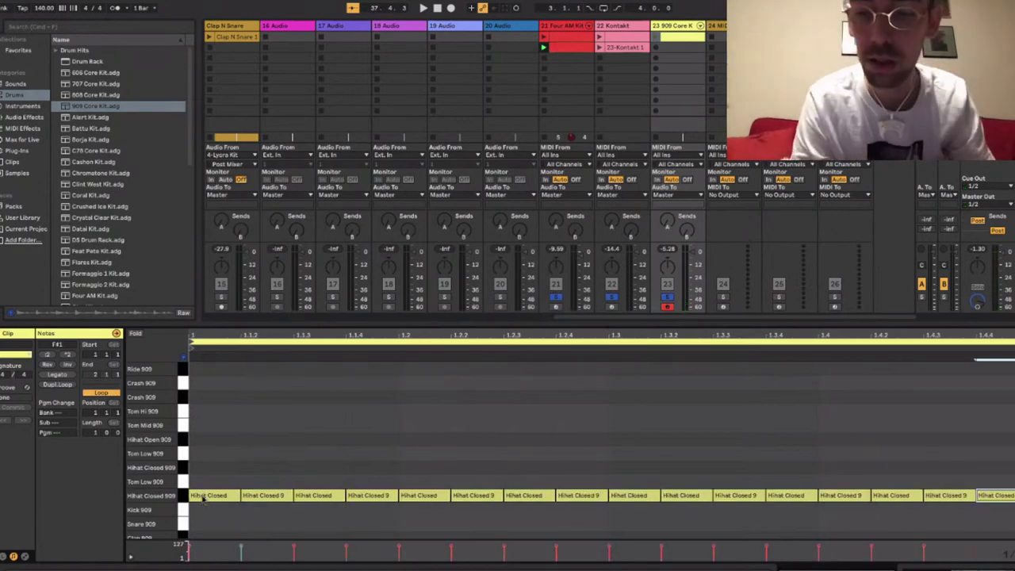
Select all the closed hi-hat notes and give them uneven velocities across the bar.
scroll(297, 422, "down", 3)
left_click_drag(200, 464, 984, 426)
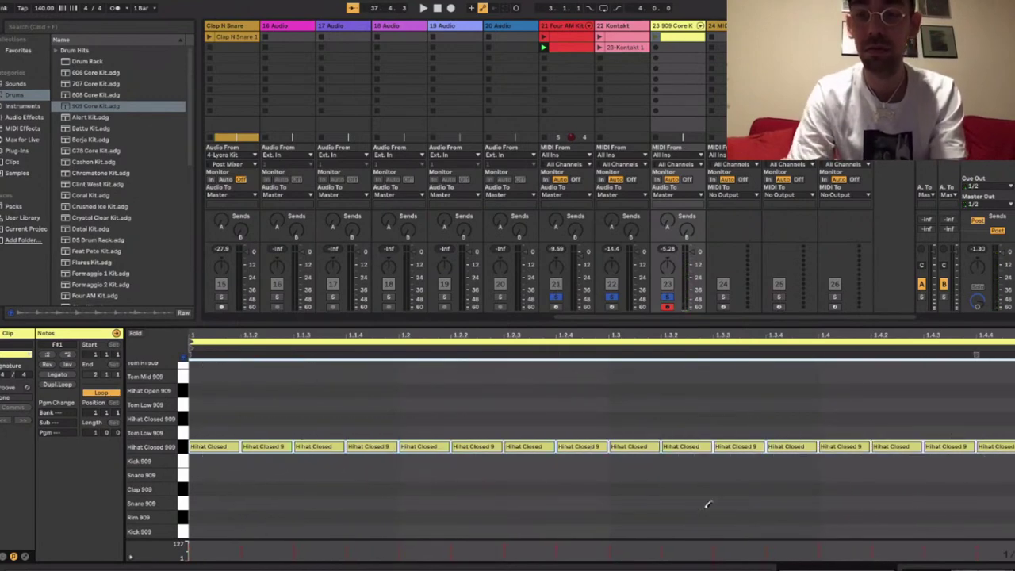
mouse_move(199, 549)
left_mouse_down()
mouse_move(700, 569)
mouse_move(770, 563)
mouse_move(754, 547)
mouse_move(655, 549)
mouse_move(992, 549)
mouse_move(930, 542)
mouse_move(930, 555)
mouse_move(884, 540)
left_mouse_up()
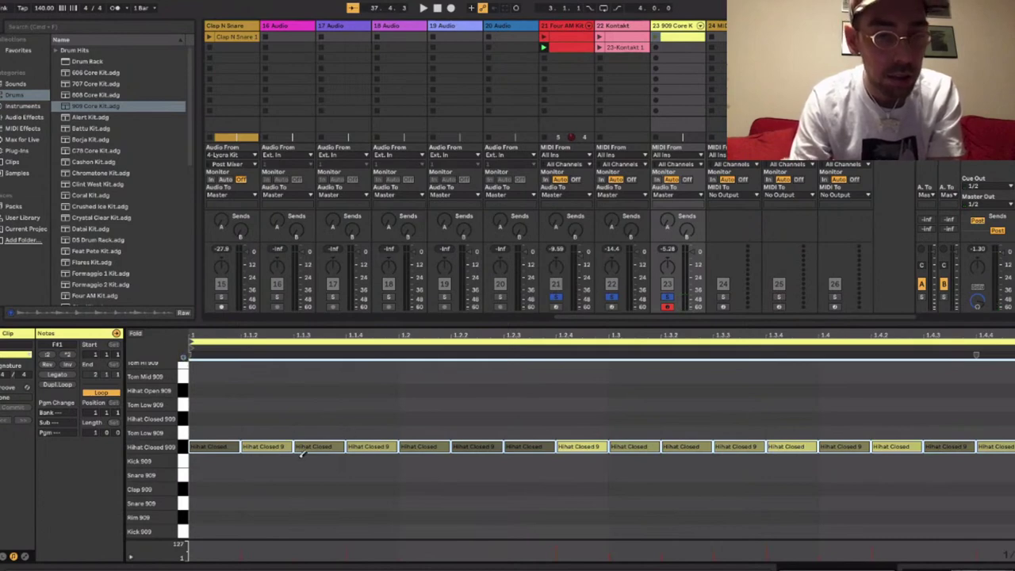
Place Hihat Open 909 notes on the off-beats at 1.1.3, 1.2.3, 1.3.3 and 1.4.3.
double_click(322, 417)
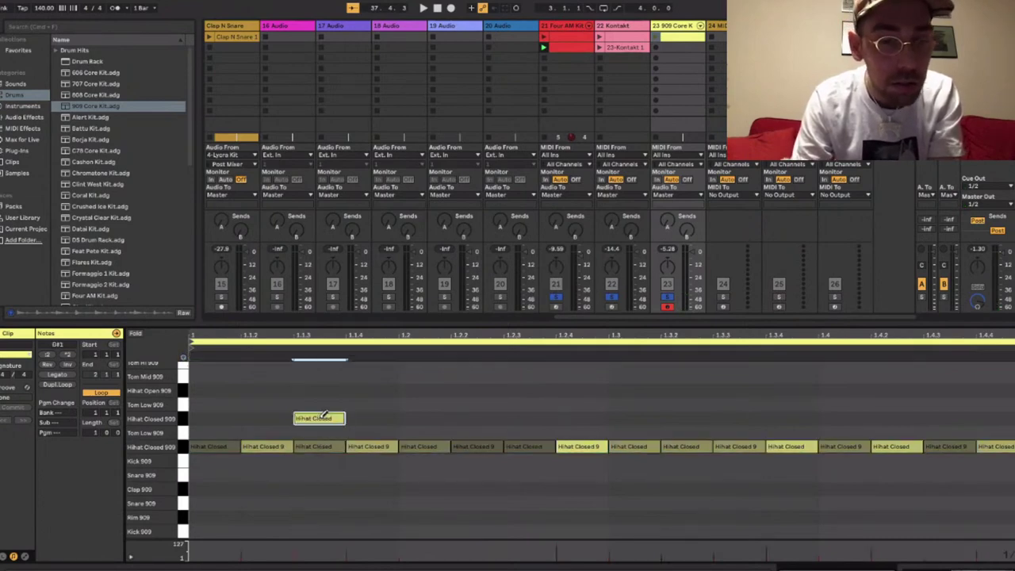
double_click(324, 416)
double_click(323, 387)
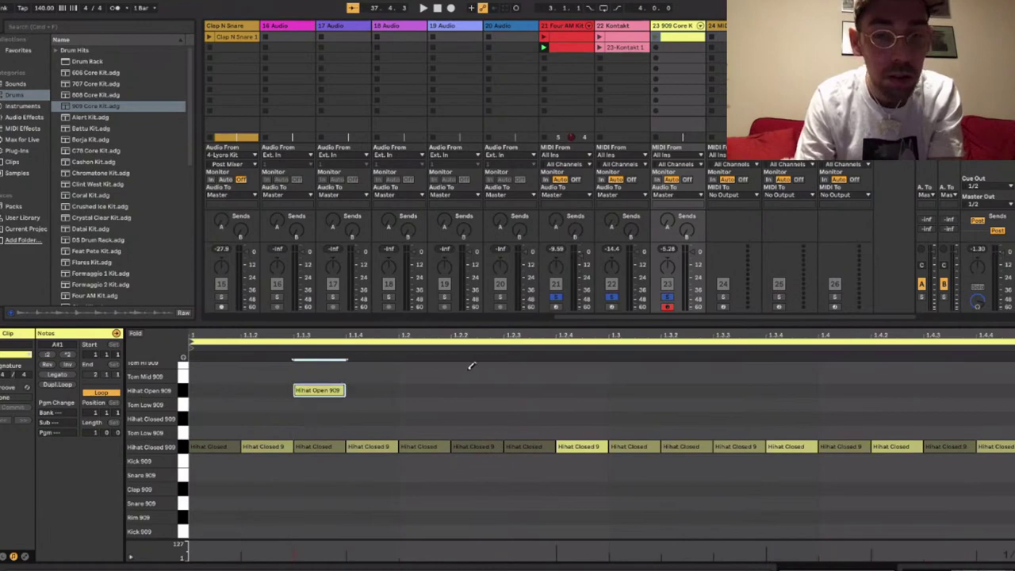
double_click(531, 389)
double_click(742, 389)
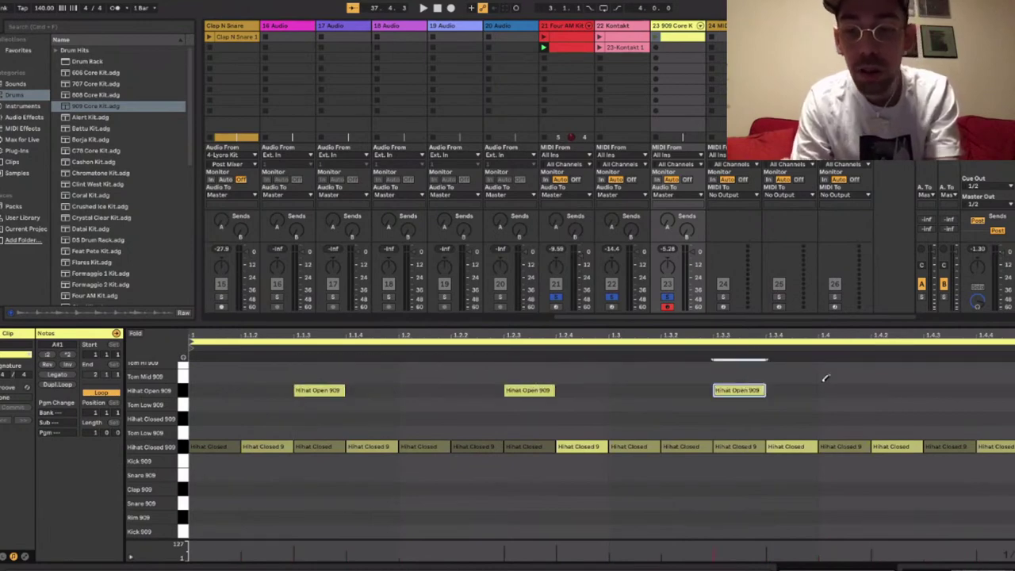
double_click(948, 388)
Delete the Hihat Closed 909 notes that coincide with the open hi-hats at 1.1.3, 1.2.3, 1.3.3 and 1.4.3.
double_click(330, 447)
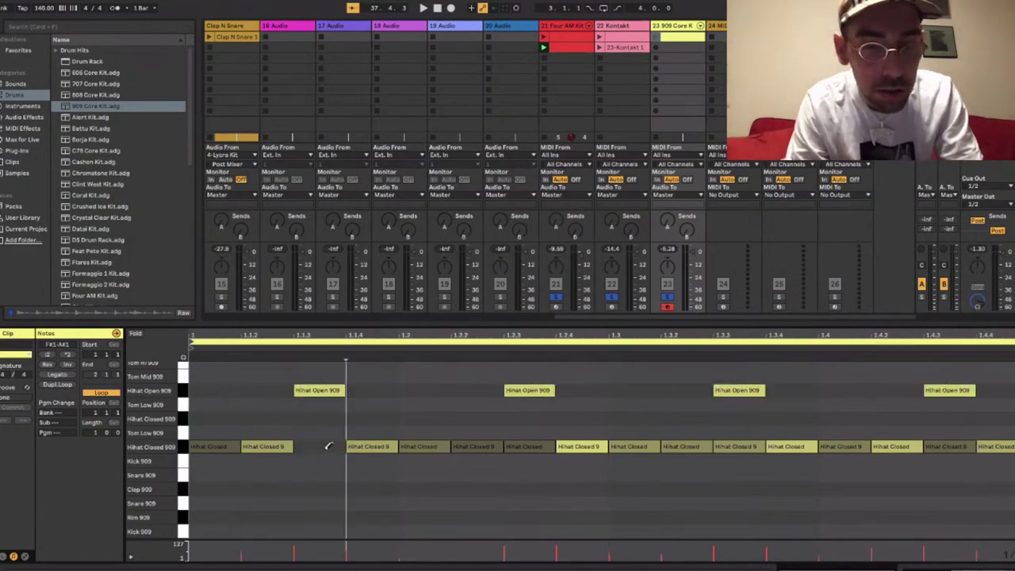
double_click(530, 446)
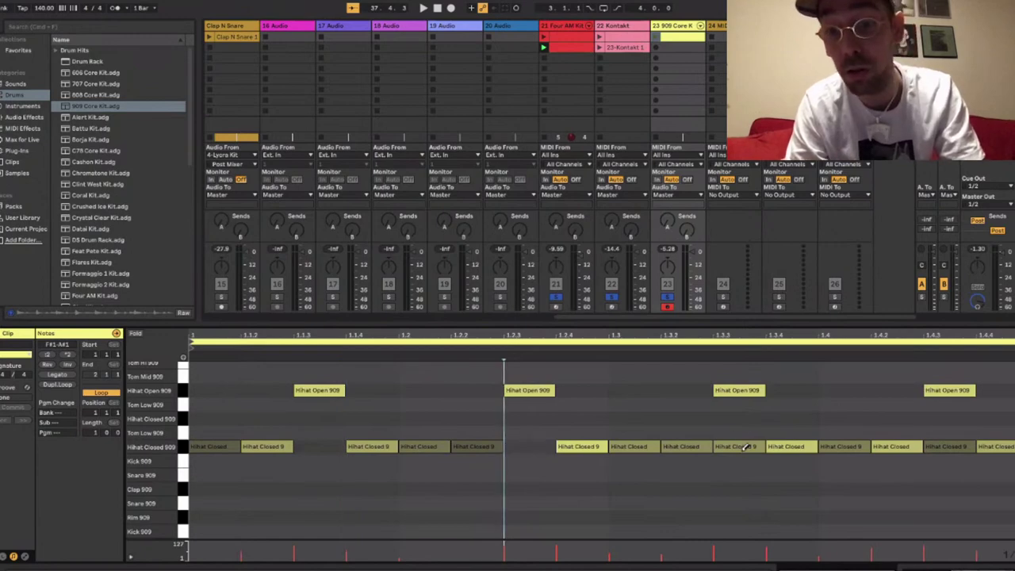
double_click(744, 447)
double_click(939, 445)
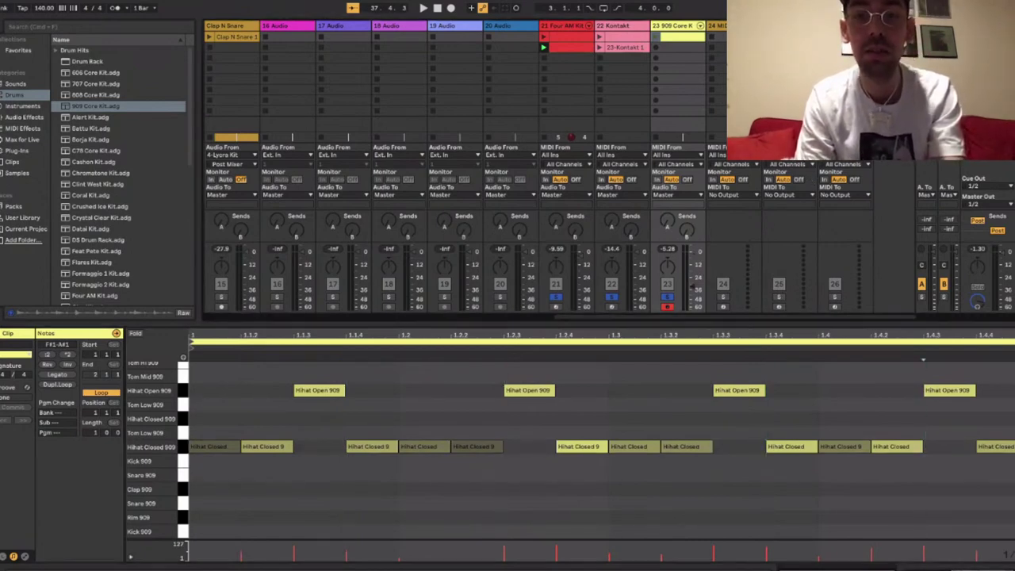
Play the beat briefly, select the empty MIDI track 24 with its device view open, and stop playback.
key("space")
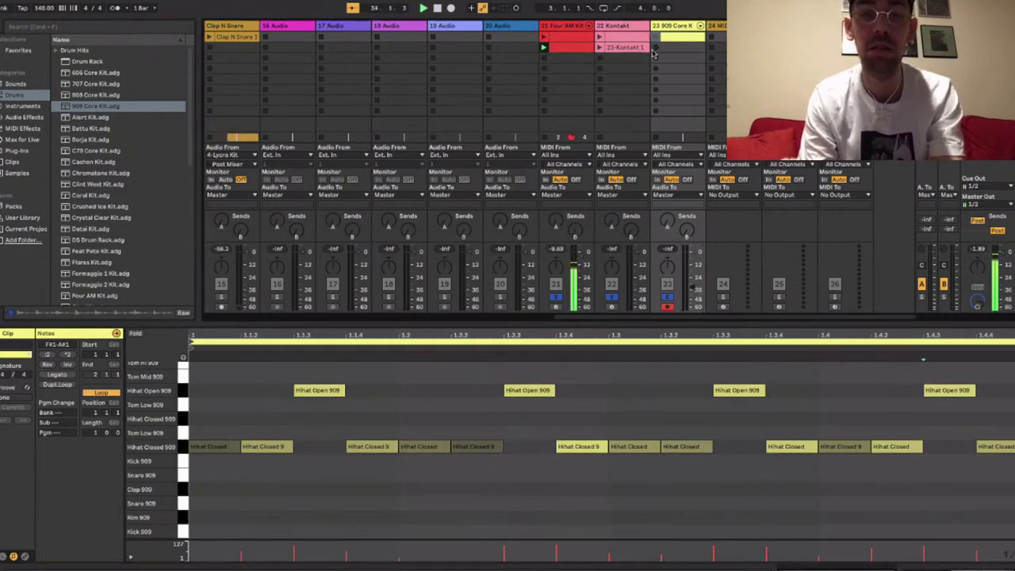
left_click(721, 38)
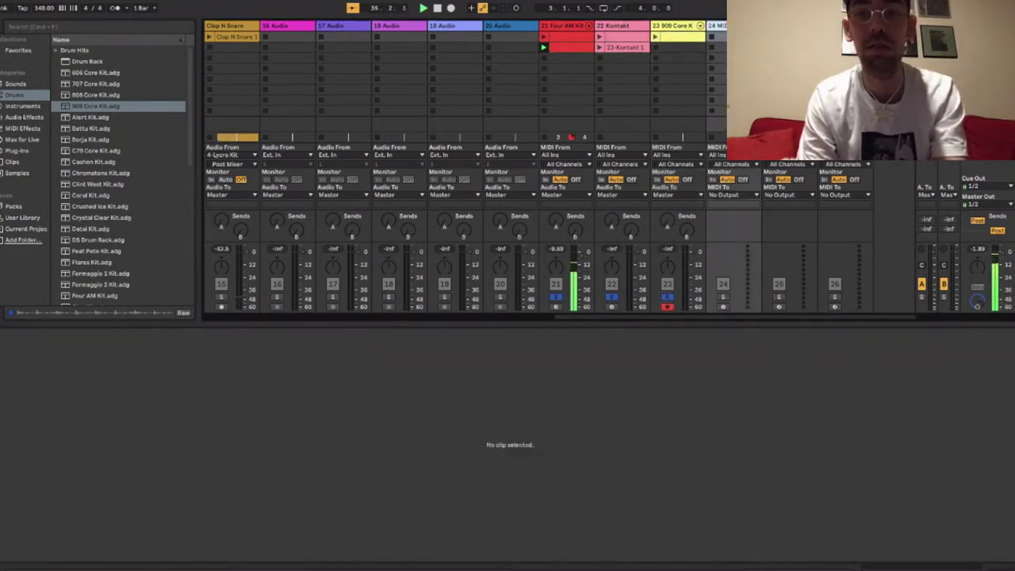
double_click(732, 26)
key("space")
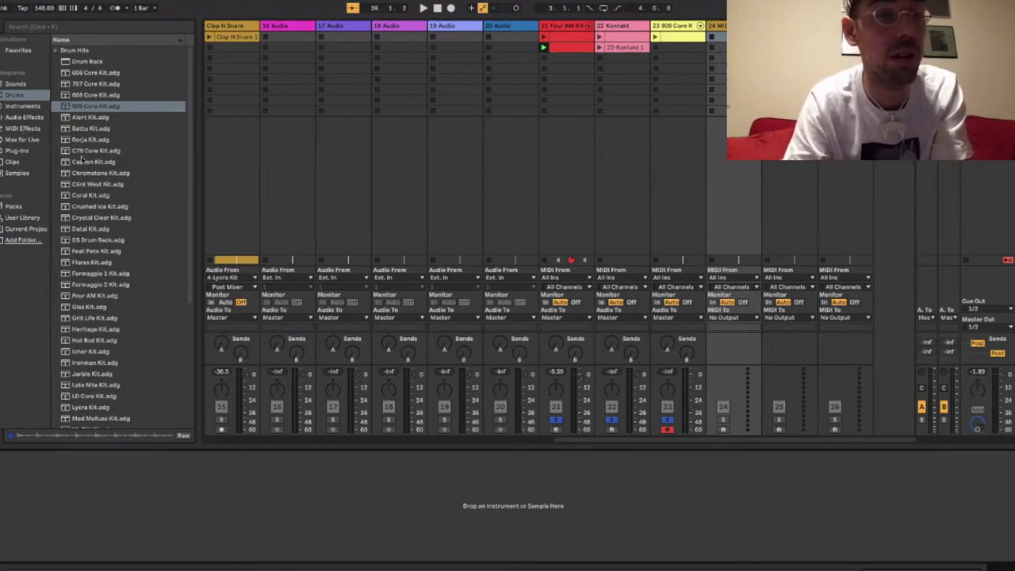
Load the Hip-Hop Sub Bass preset from the Bass sounds onto track 24 and solo that track.
left_click(18, 84)
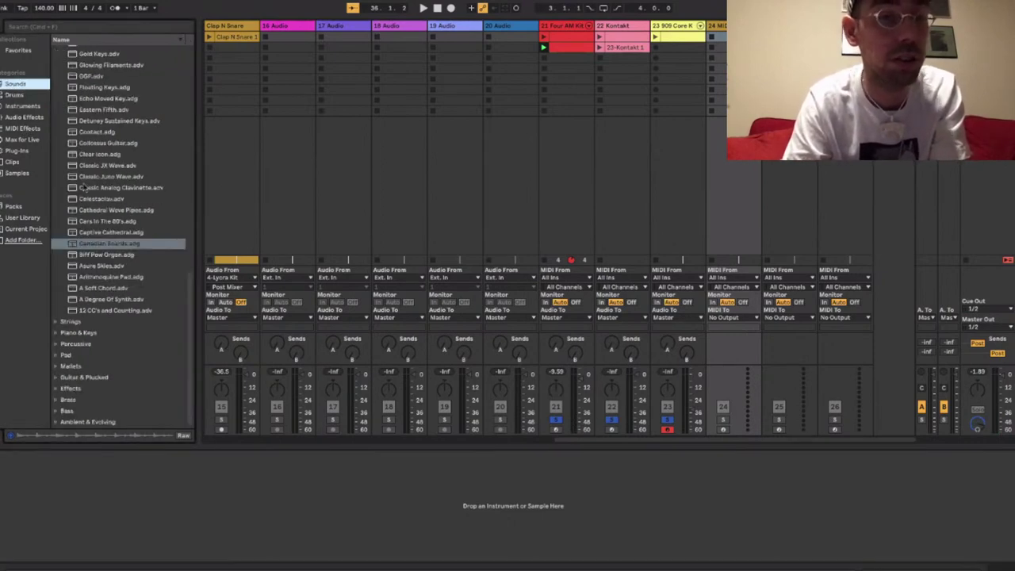
scroll(82, 185, "up", 10)
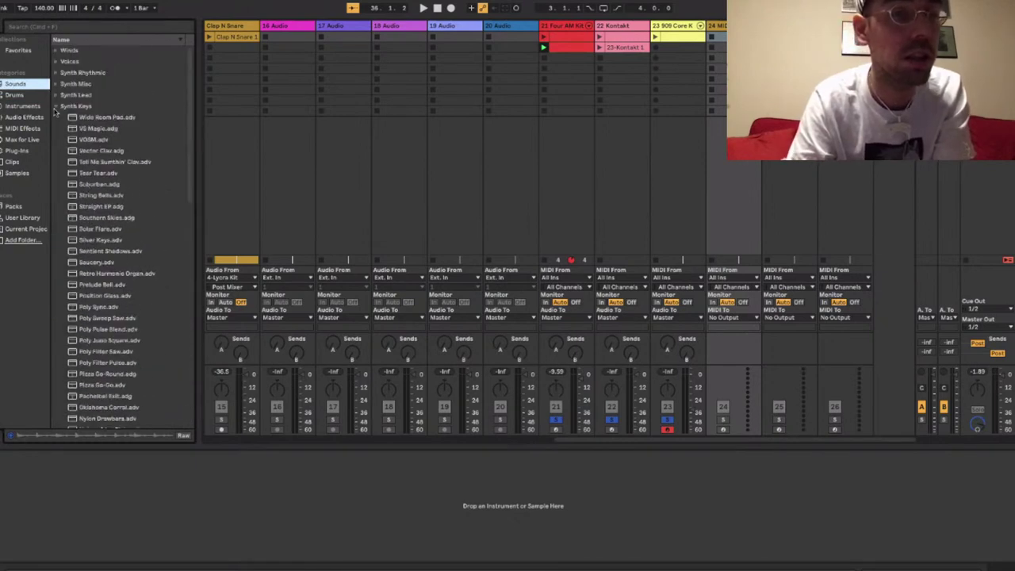
left_click(56, 106)
left_click(54, 208)
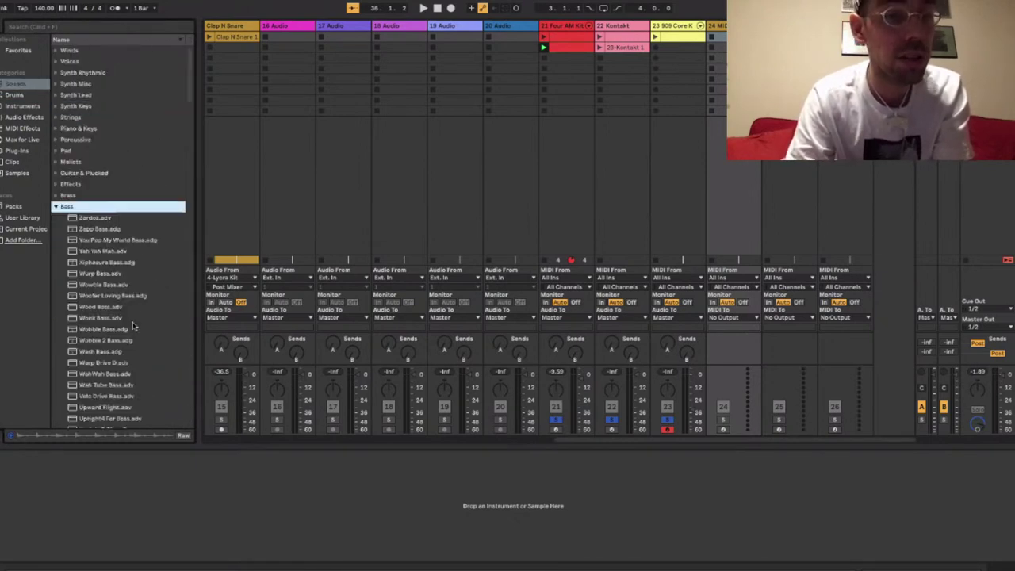
scroll(135, 325, "down", 10)
scroll(135, 326, "down", 5)
scroll(135, 324, "down", 15)
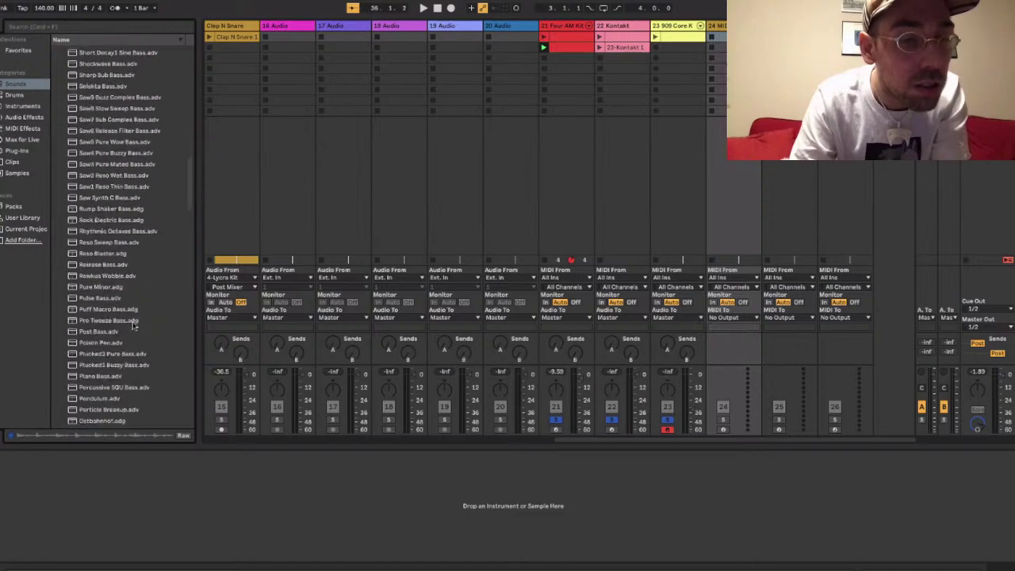
scroll(134, 325, "down", 10)
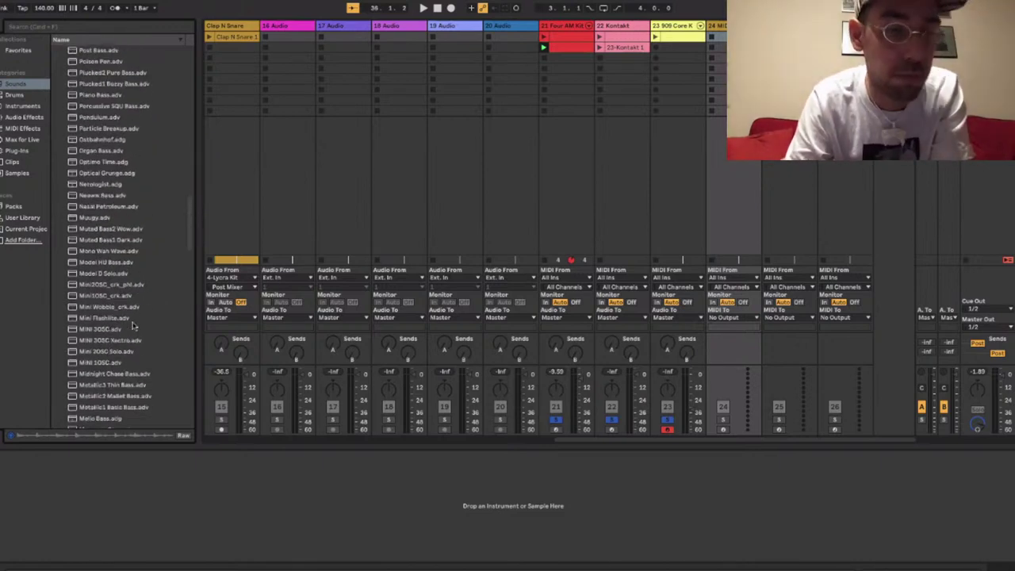
scroll(134, 325, "down", 3)
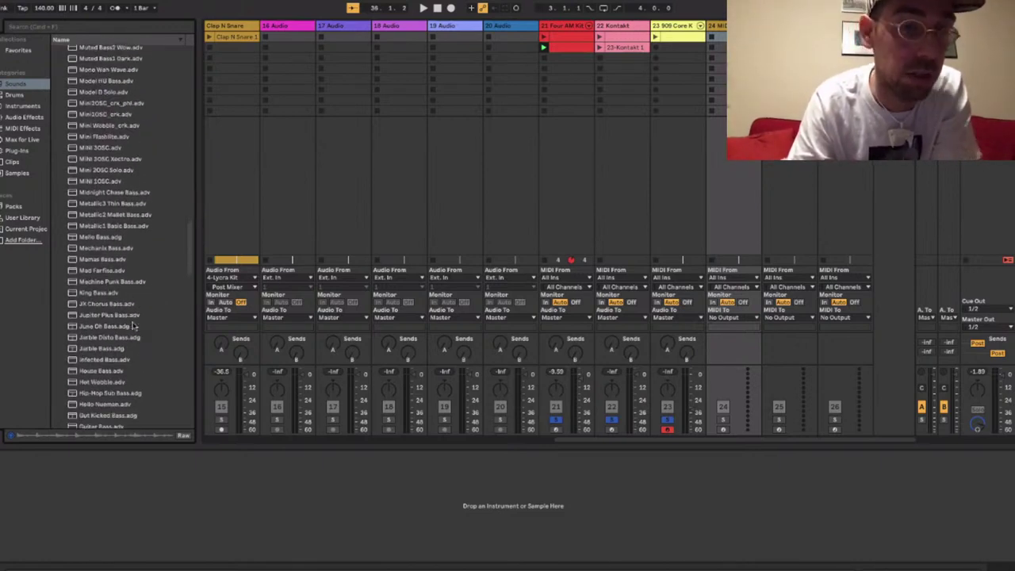
scroll(133, 326, "up", 3)
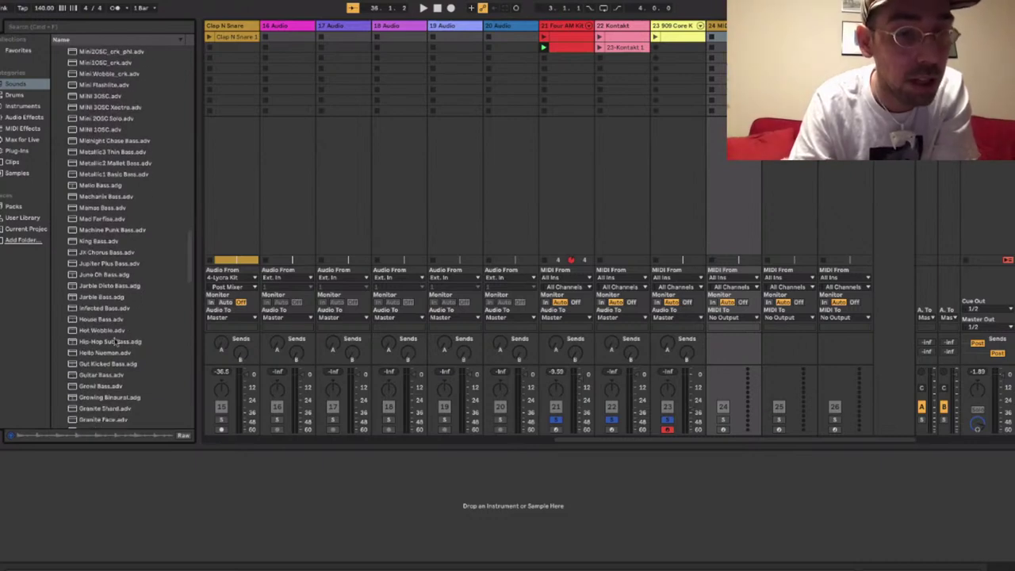
left_click(110, 341)
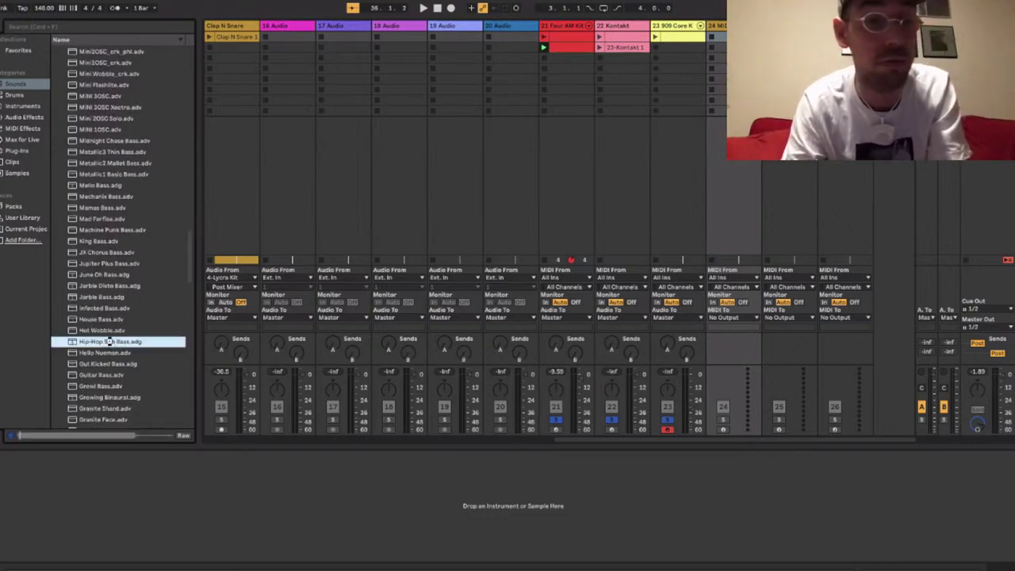
double_click(109, 341)
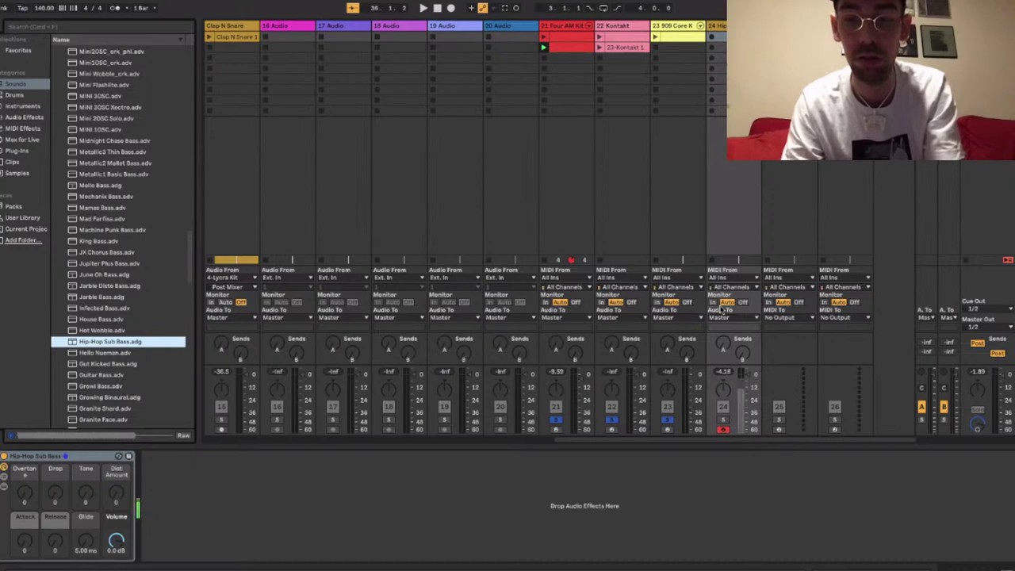
left_click(723, 421)
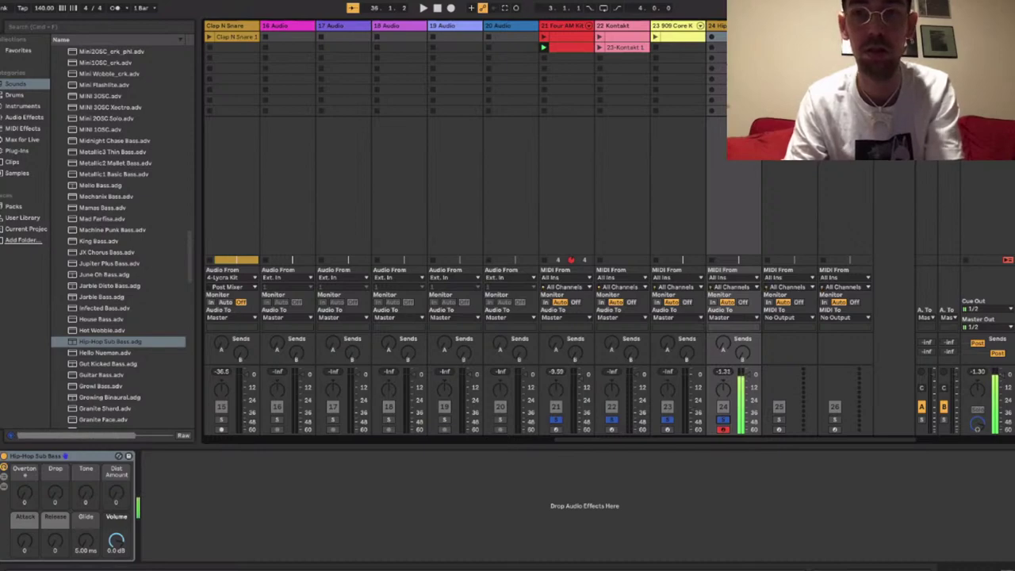
Create a clip in the first slot of the Hip-Hop Sub Bass track and audition the low notes around G0.
double_click(738, 38)
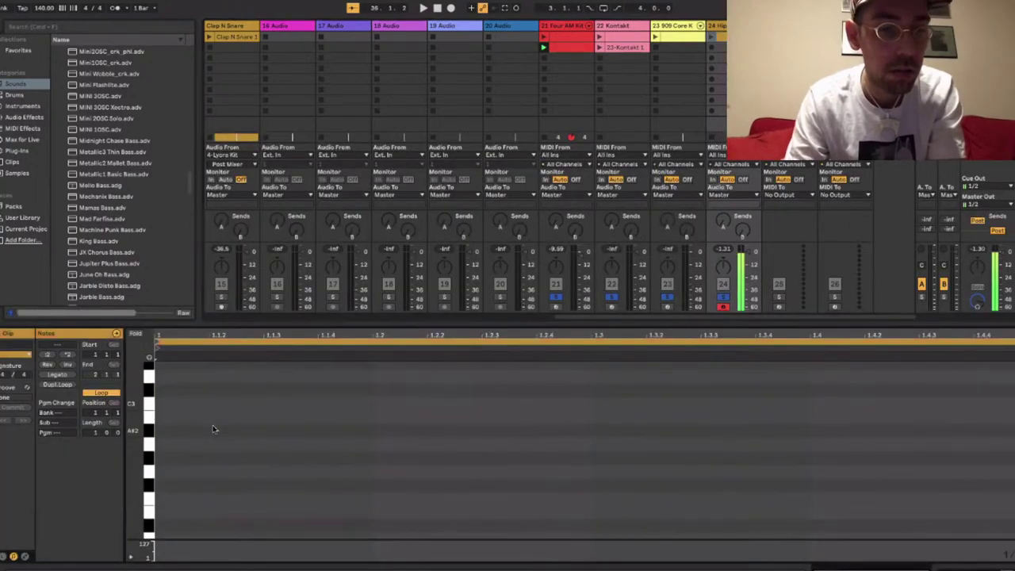
scroll(213, 429, "down", 7)
scroll(213, 429, "down", 4)
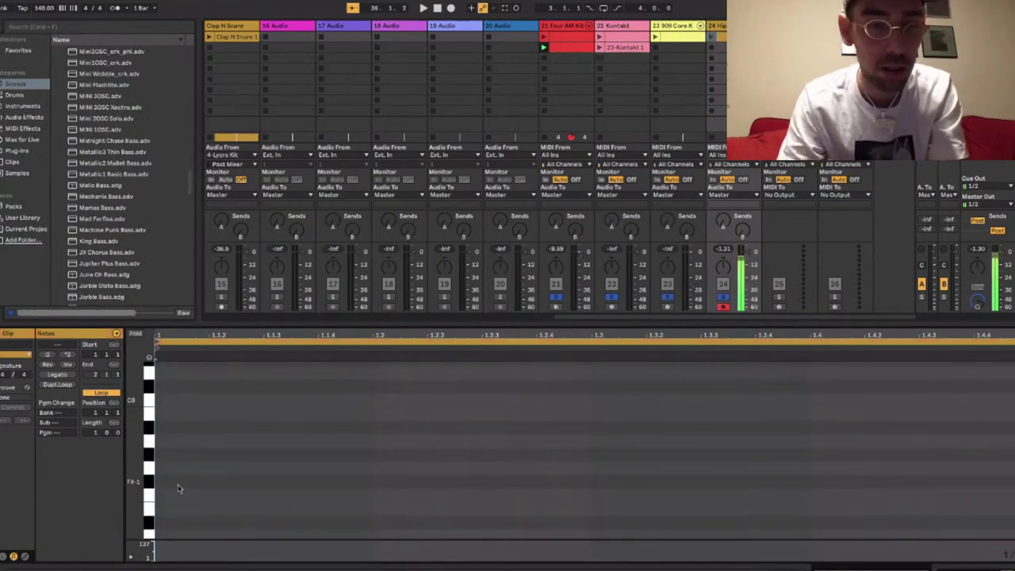
scroll(169, 452, "up", 3)
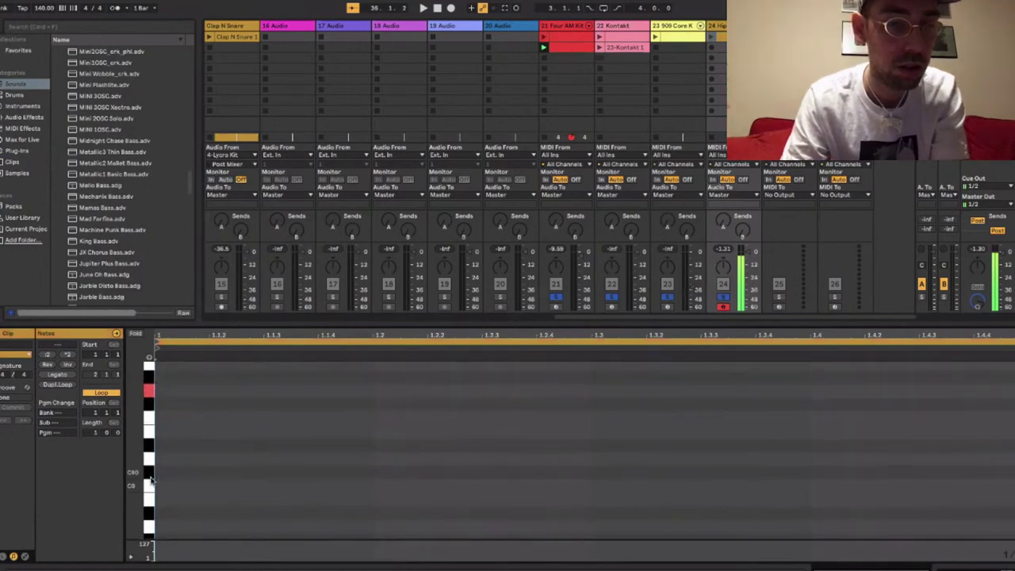
left_click(157, 392)
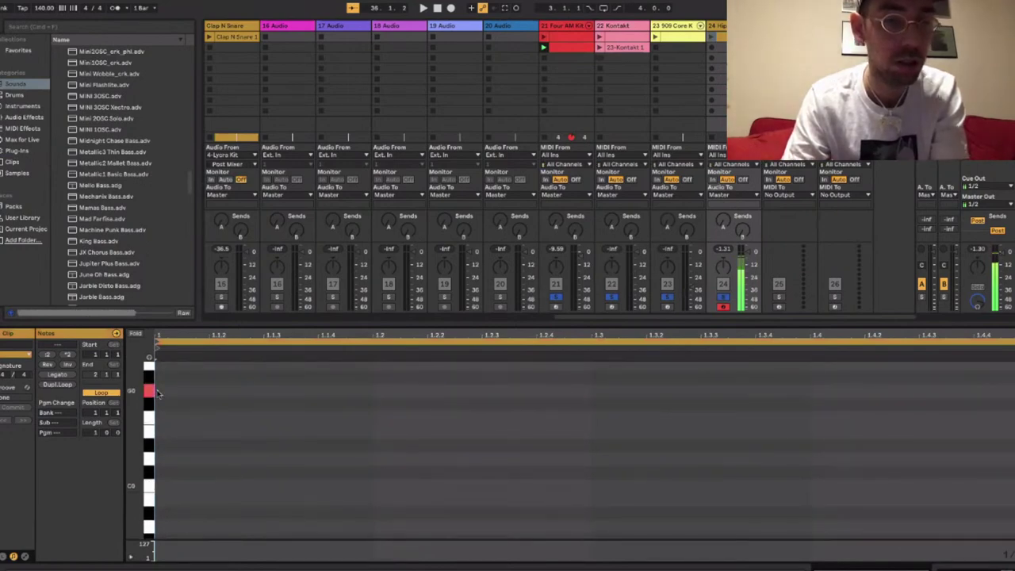
Place sixteenth-length G0 bass notes at 1.1.2, 1.1.3, 1.1.4, 1.2.3 and 1.2.4 in the Hip-Hop Sub Bass clip.
double_click(230, 392)
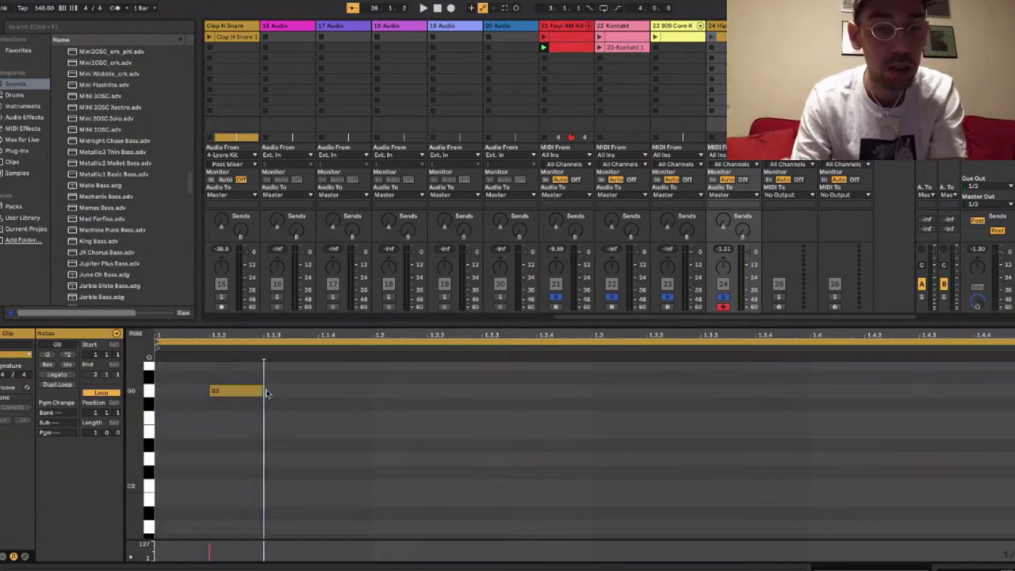
left_click(262, 391)
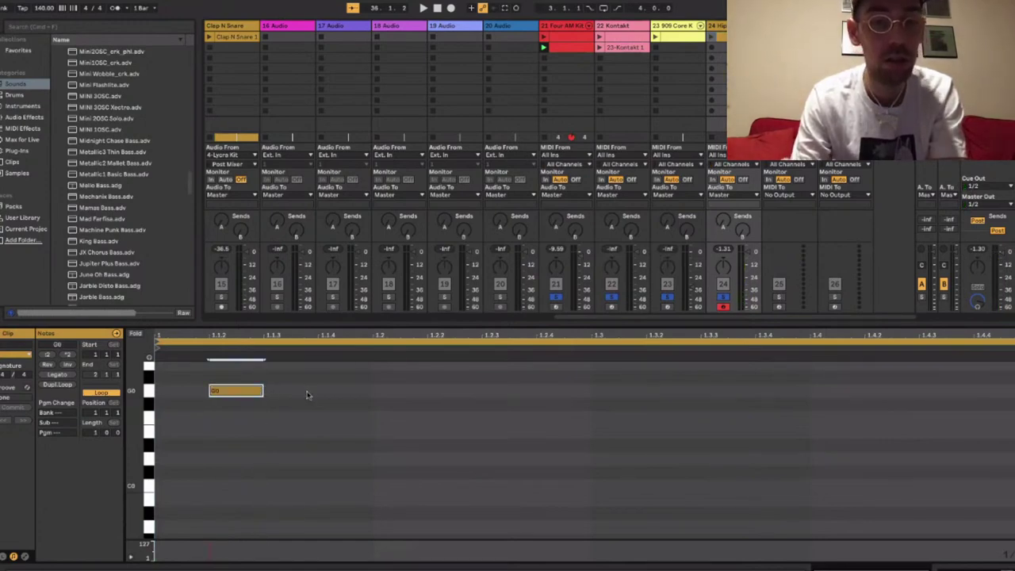
key("ctrl+d")
key("ctrl+d")
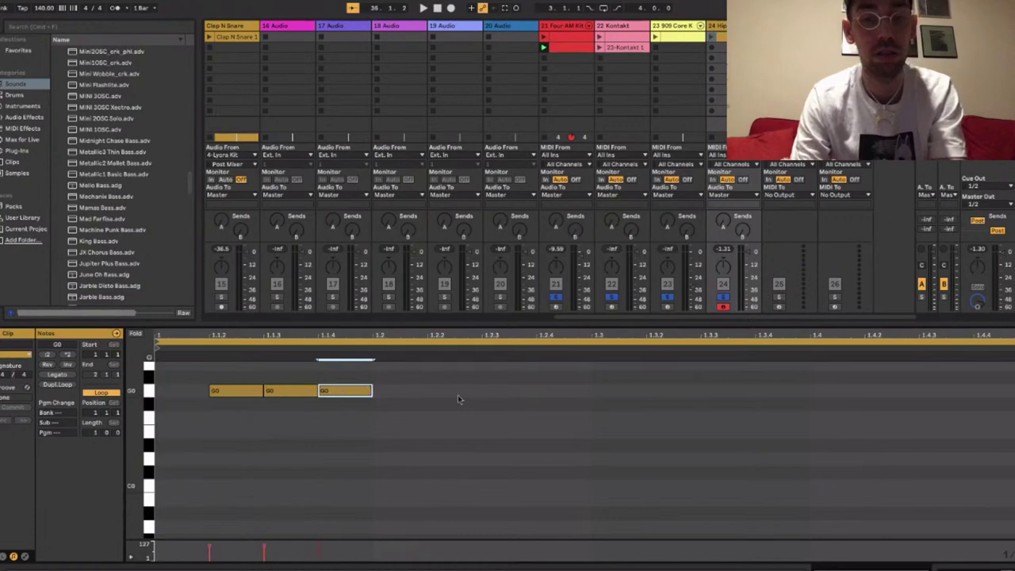
double_click(459, 397)
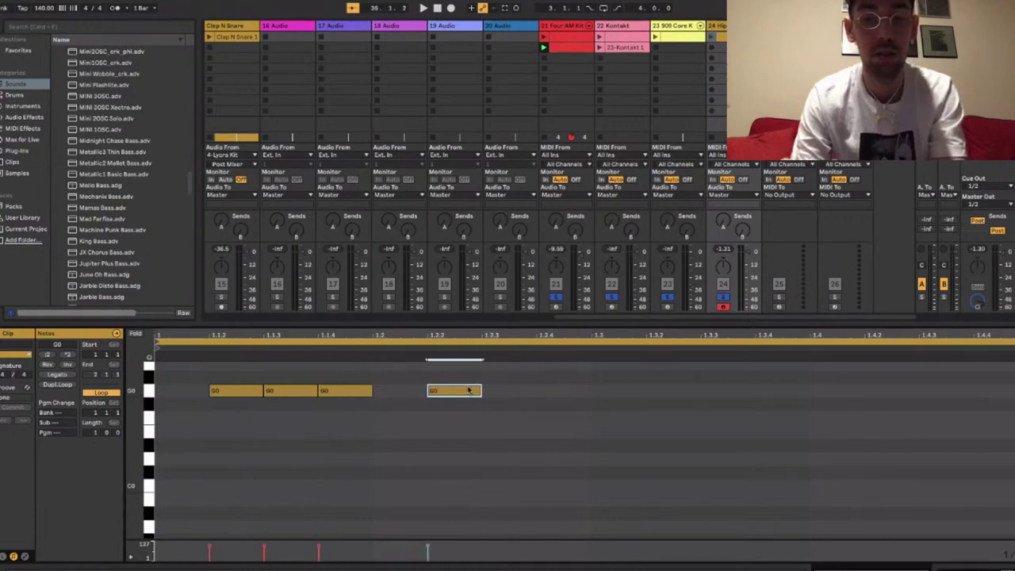
left_click_drag(469, 391, 524, 391)
double_click(572, 389)
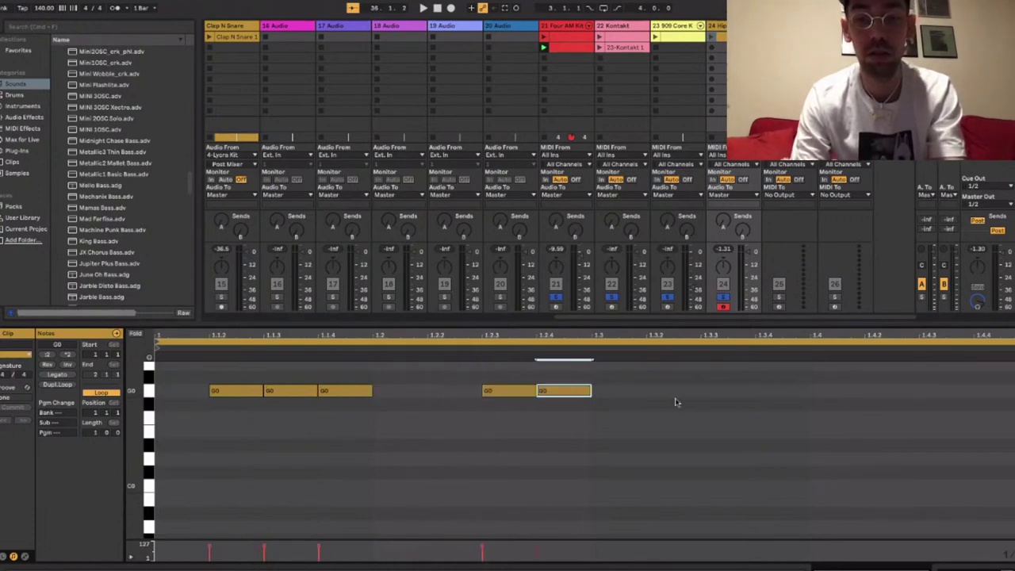
Add more G0 bass notes at 1.3.2, 1.3.3, 1.3.4, 1.4.3 and 1.4.4 to finish the off-beat bar.
double_click(676, 397)
double_click(744, 396)
double_click(789, 392)
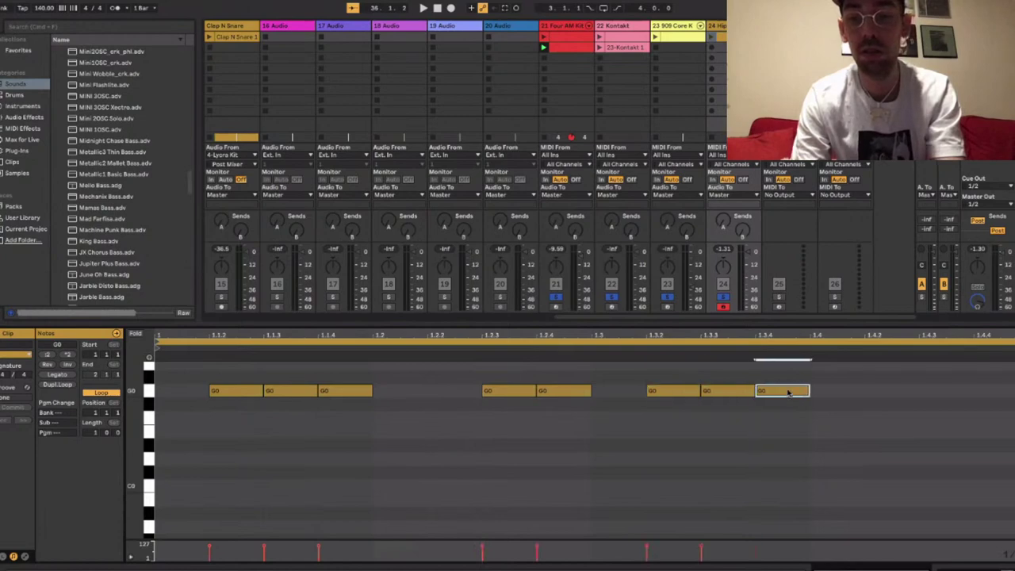
left_click(933, 392)
double_click(962, 394)
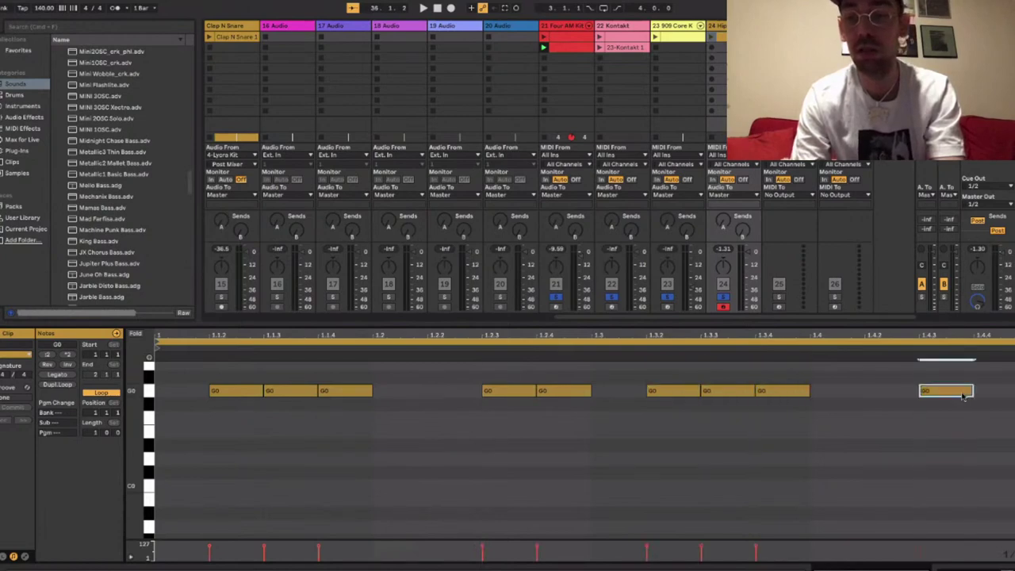
double_click(991, 392)
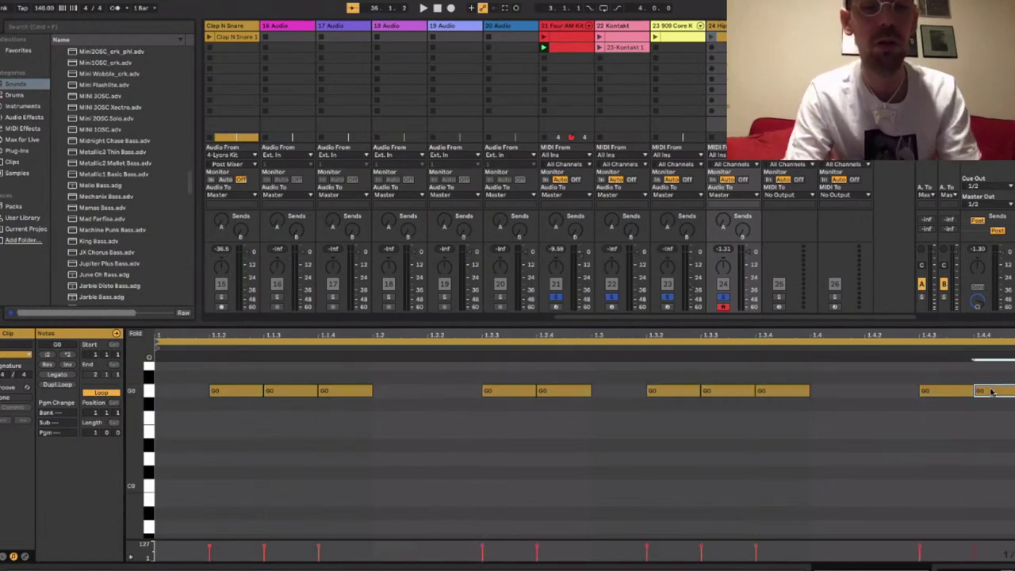
Launch the Hip-Hop Sub Bass clip and the 909 hi-hat clip alongside the kick.
left_click(712, 38)
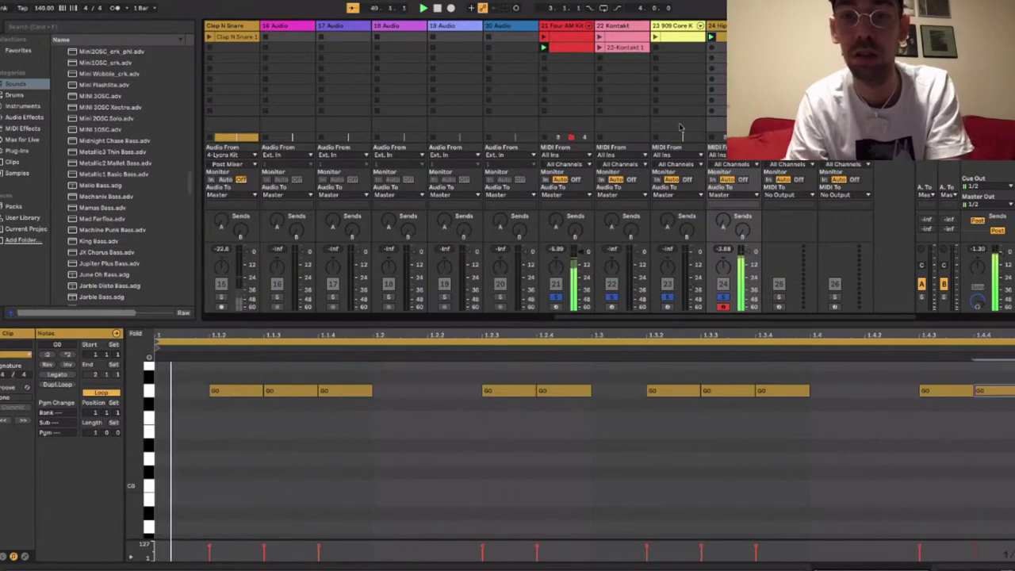
left_click(655, 38)
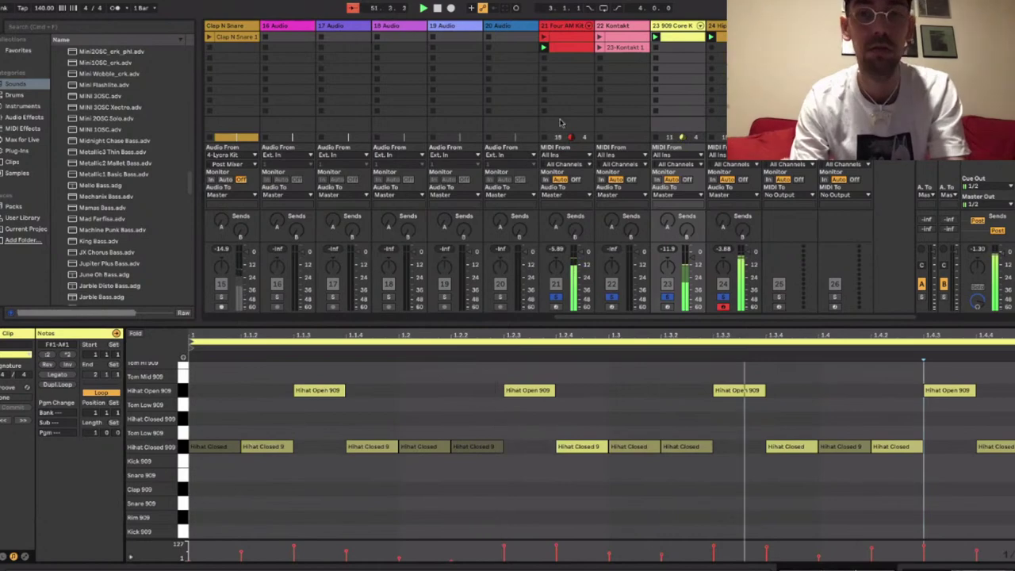
Add Clap Demure Synth notes on beats 1.2 and 1.4 in the second Four AM Kit clip.
left_click(569, 48)
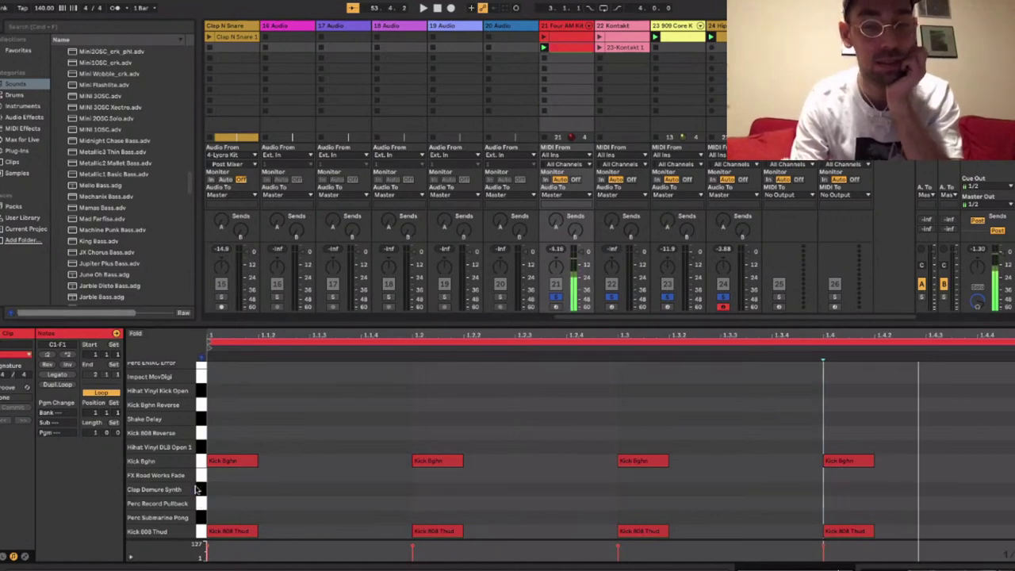
left_click(427, 492)
left_click(838, 490)
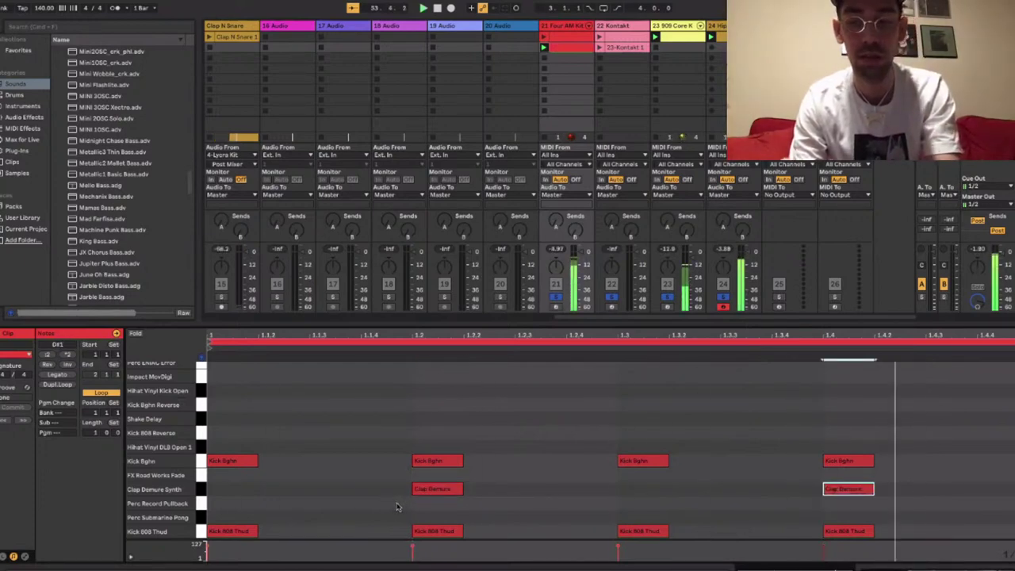
left_click(435, 504)
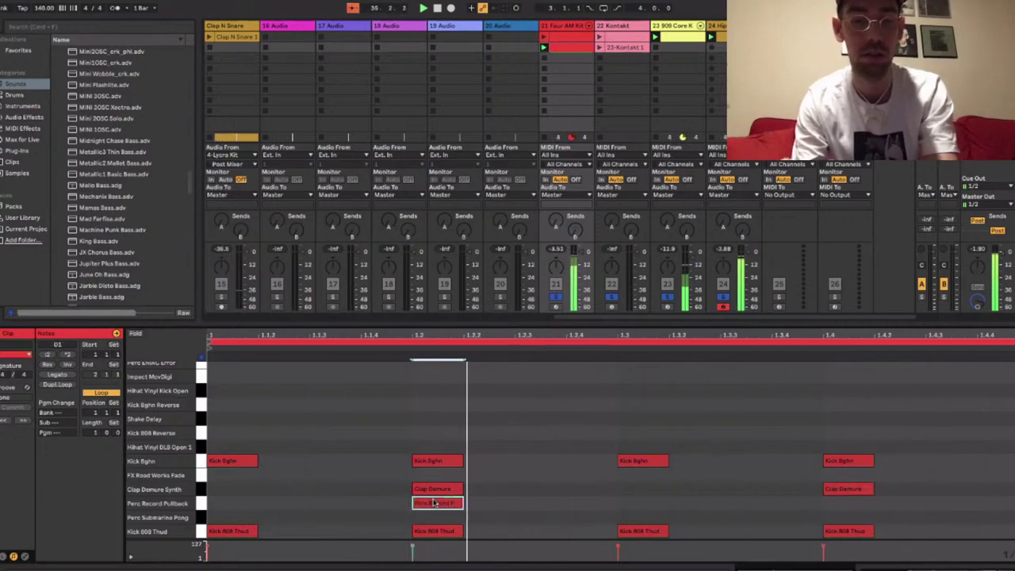
key("Left")
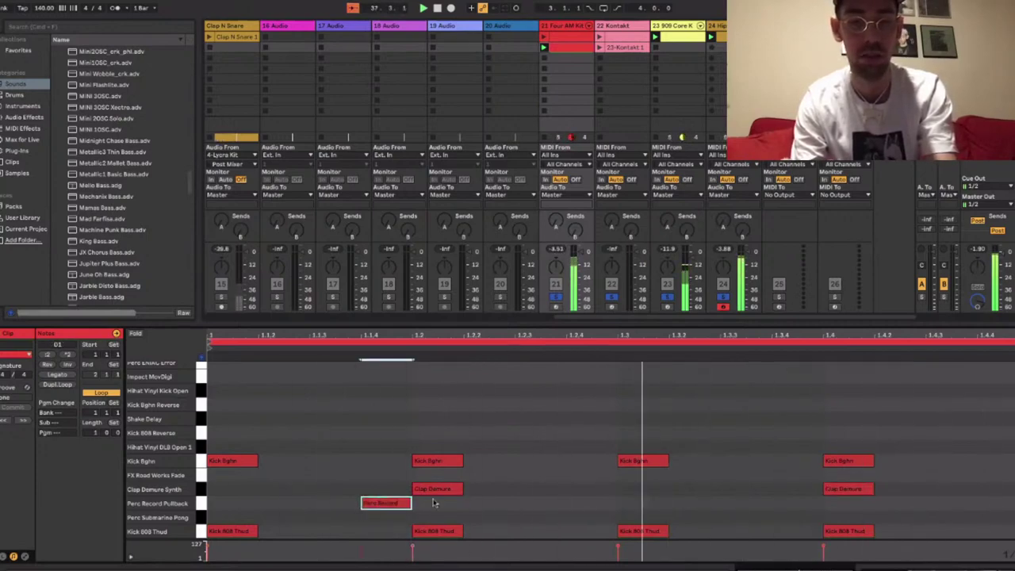
key("Right")
key("Delete")
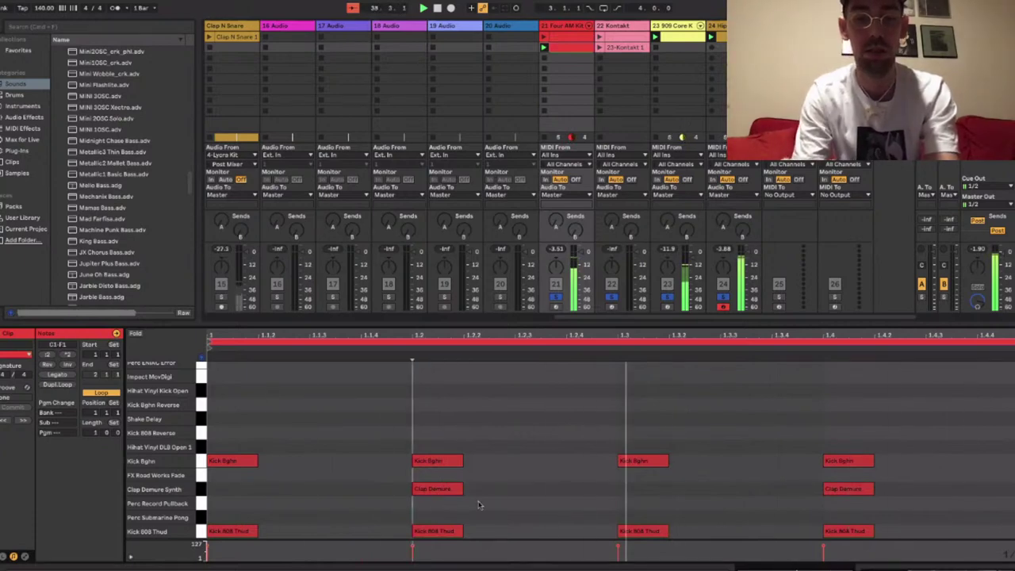
Add a Perc Record Pullback note at 1.2.2 in the kick clip and stop playback.
double_click(478, 505)
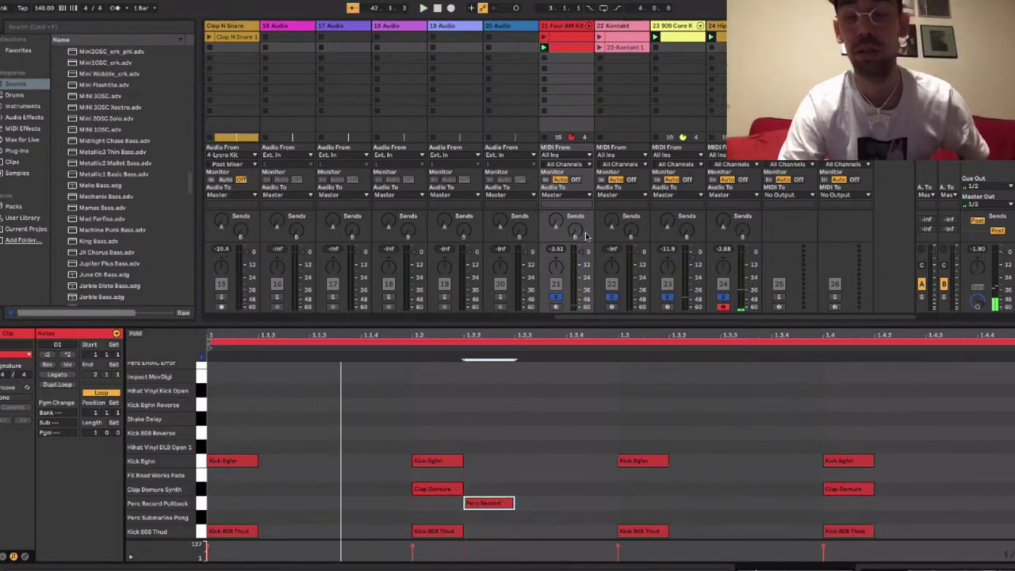
key("space")
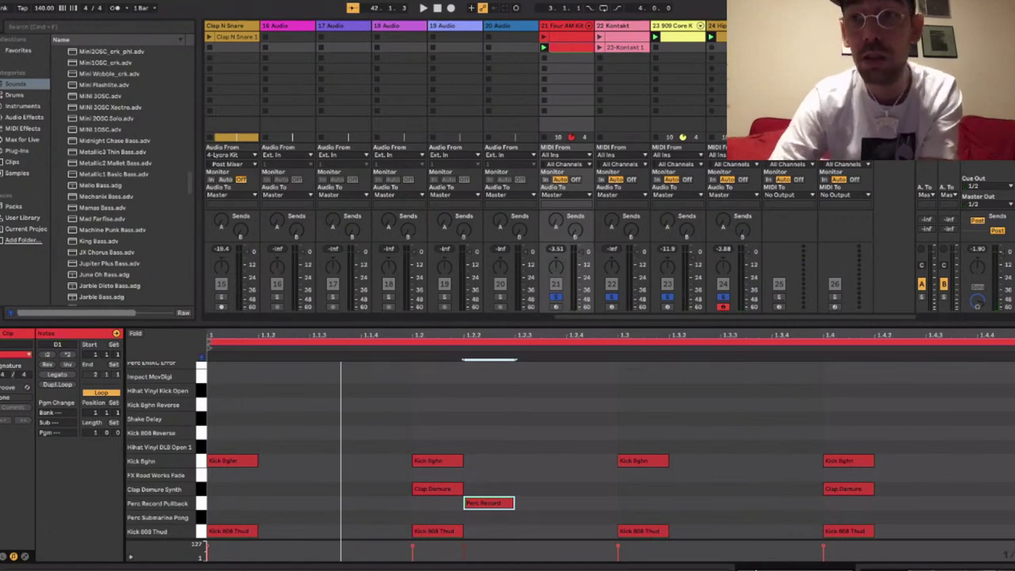
Load the Kontakt plug-in onto empty MIDI track 25 and add the Thrill.nki instrument to its rack.
double_click(791, 25)
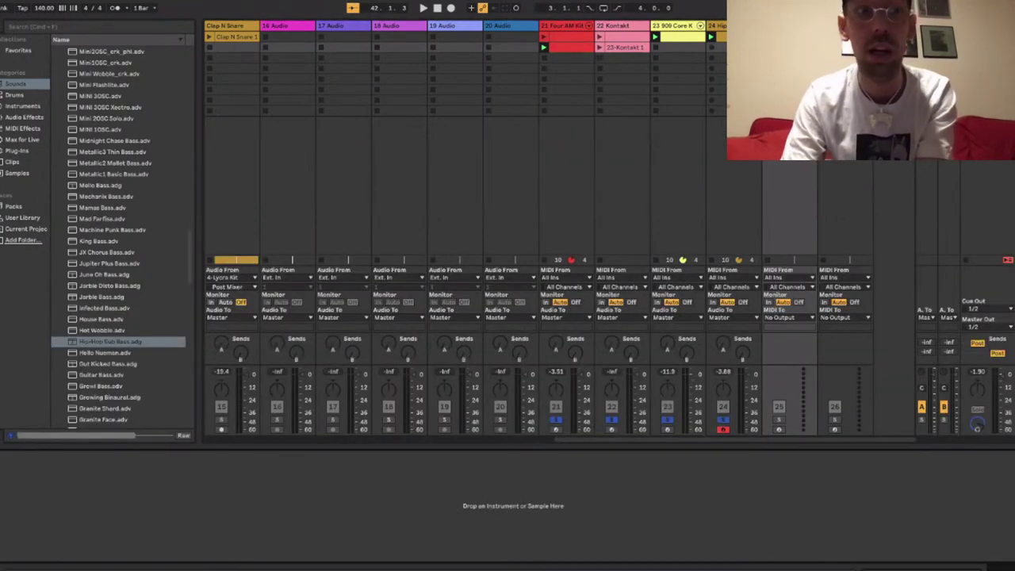
left_click(18, 151)
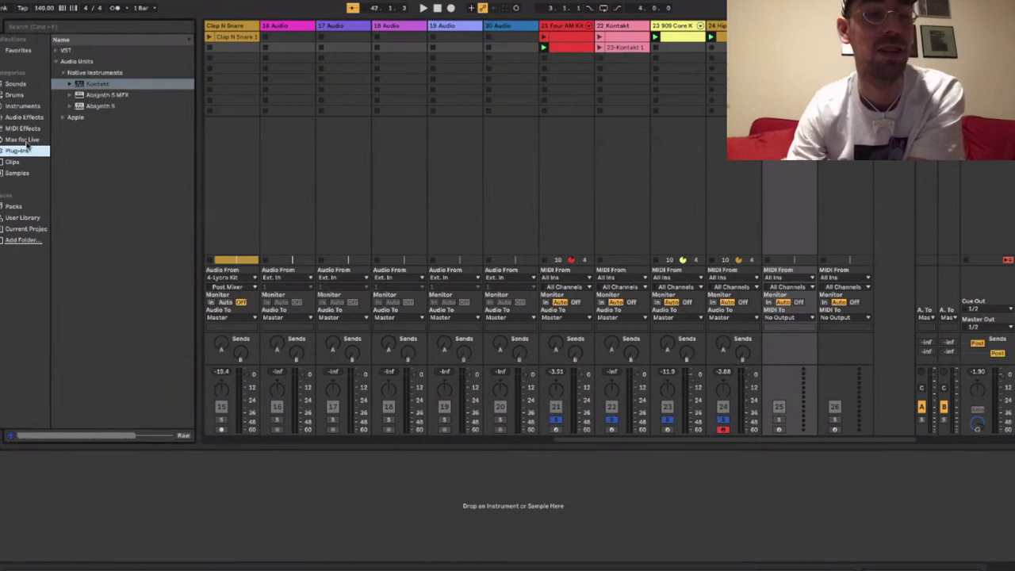
double_click(91, 84)
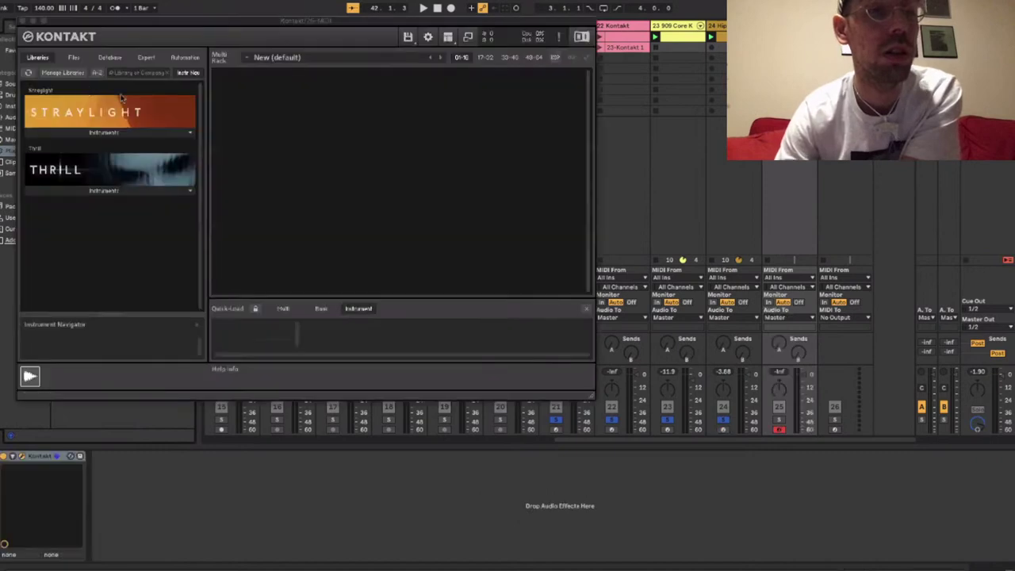
left_click(93, 190)
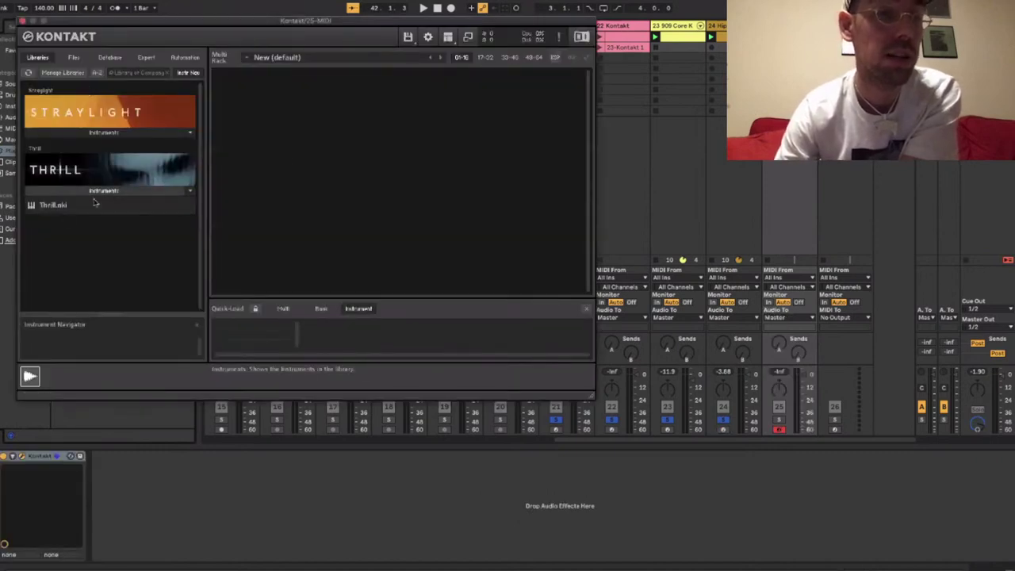
left_click(52, 208)
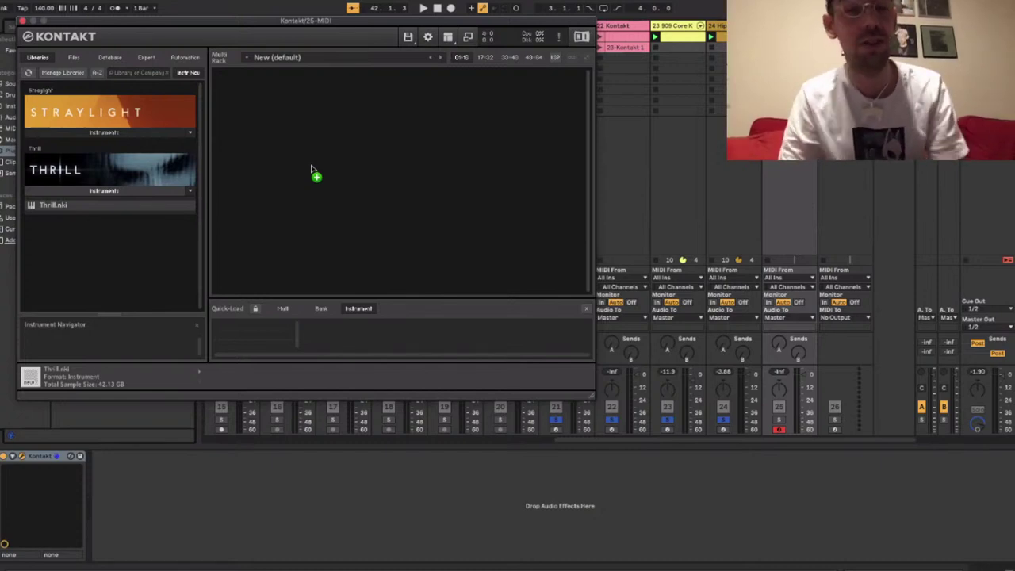
left_click_drag(312, 171, 311, 169)
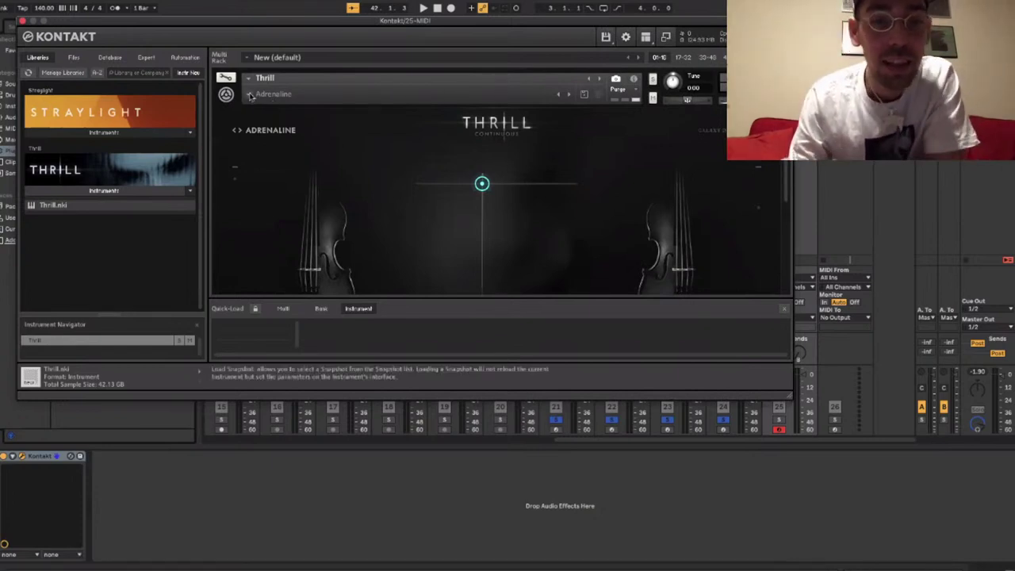
Load the Human Fear snapshot from Thrill's Atmosphere category.
left_click(250, 96)
mouse_move(258, 104)
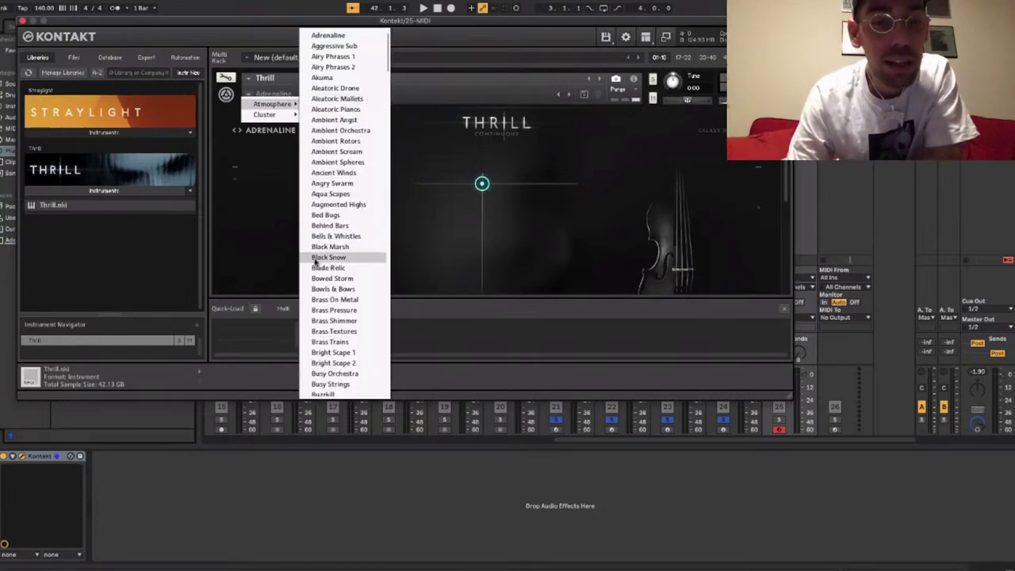
scroll(315, 256, "down", 10)
scroll(315, 262, "down", 15)
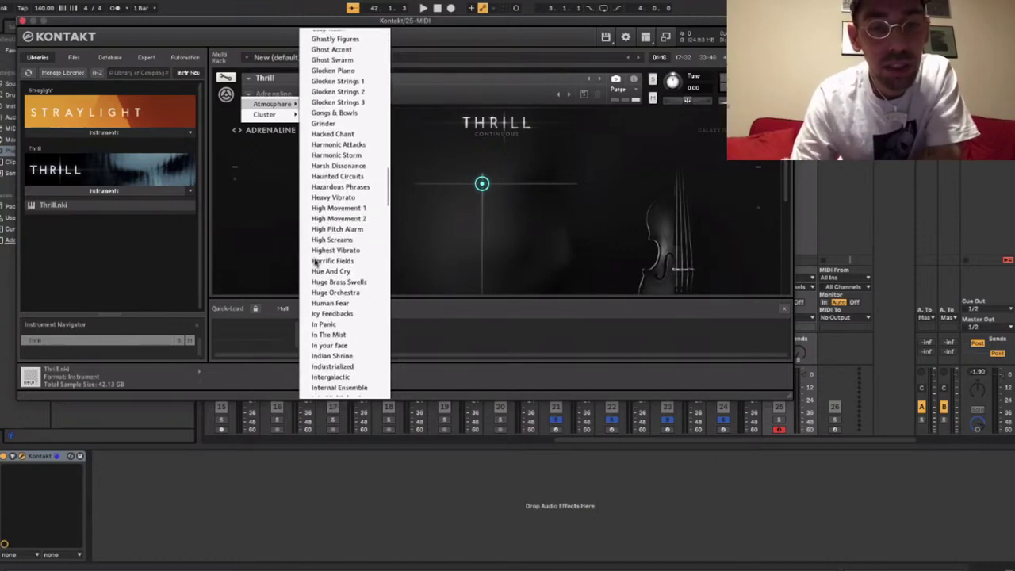
left_click(325, 305)
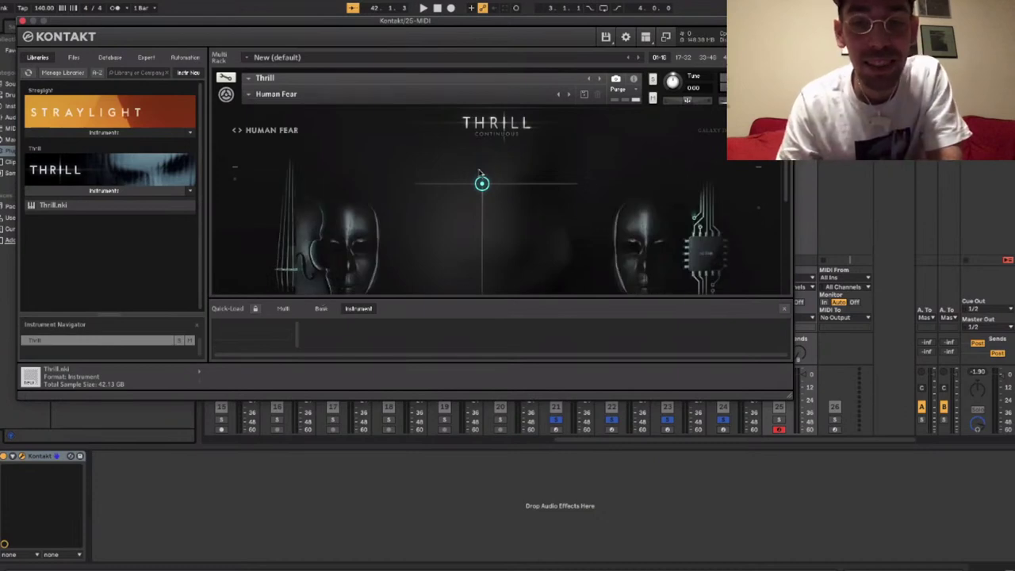
Audition Human Fear while moving the XY-pad point, leaving it toward the A side and slightly below its starting height.
left_click_drag(482, 183, 483, 266)
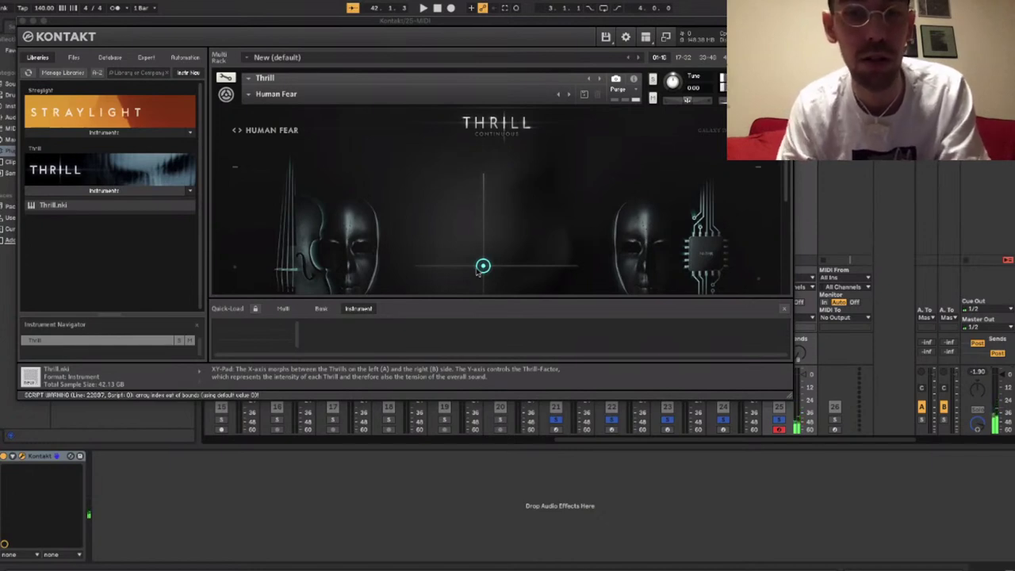
left_click_drag(483, 266, 442, 212)
left_click_drag(442, 212, 441, 213)
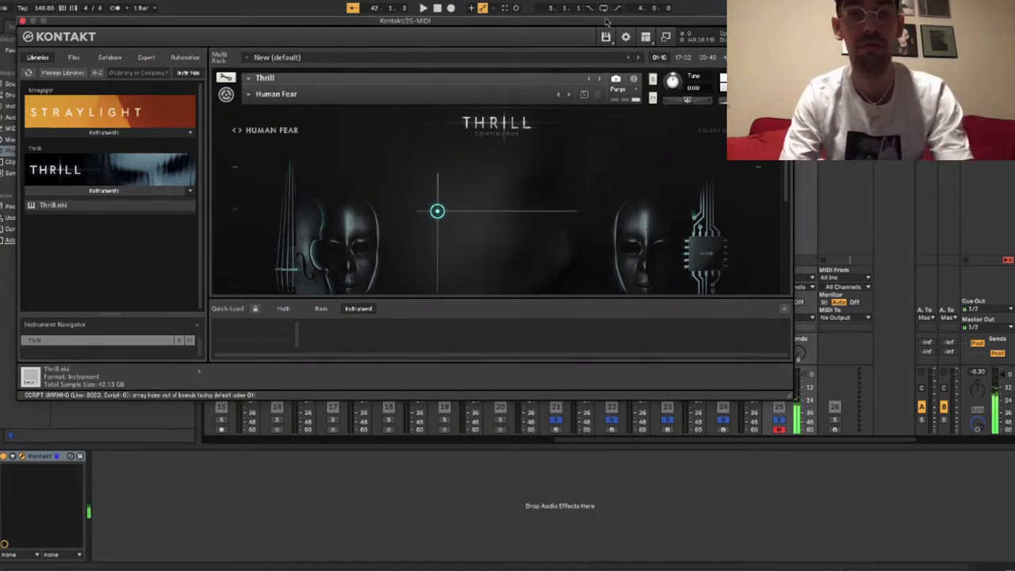
Move the Kontakt window out of the way, create an empty MIDI clip on track 25, and close the Kontakt window.
left_click_drag(606, 20, 616, 263)
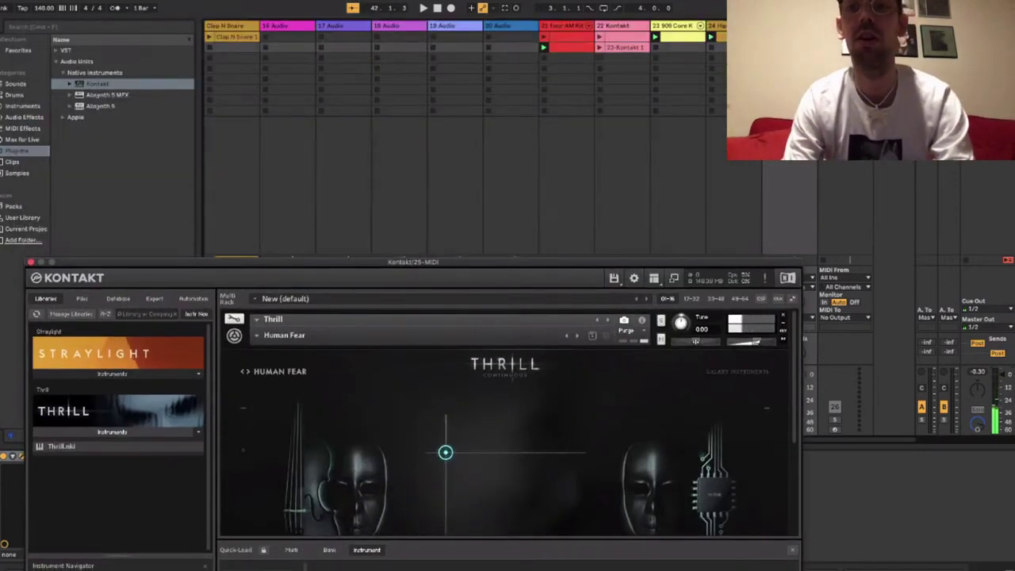
left_click_drag(127, 278, 127, 220)
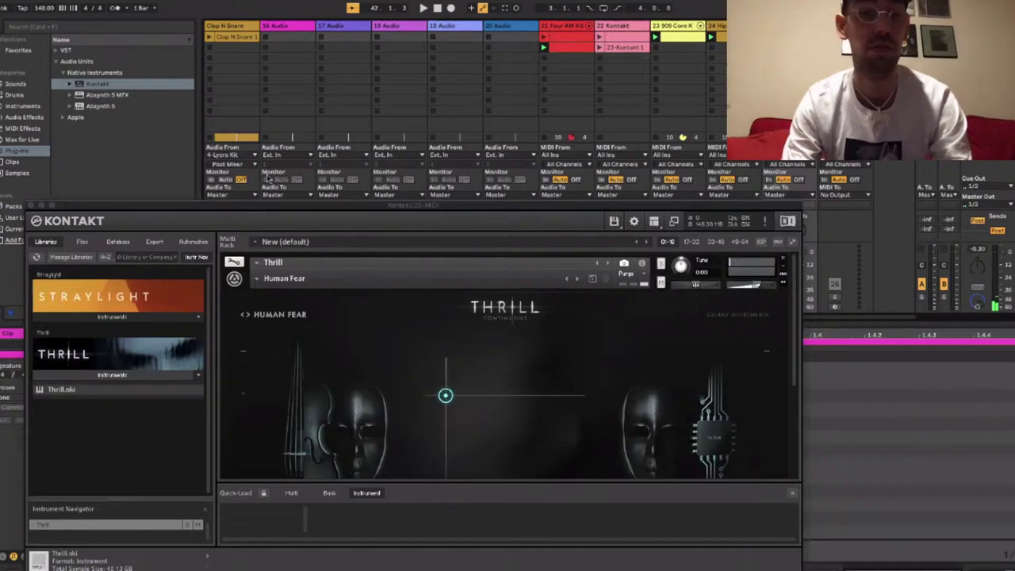
left_click(31, 206)
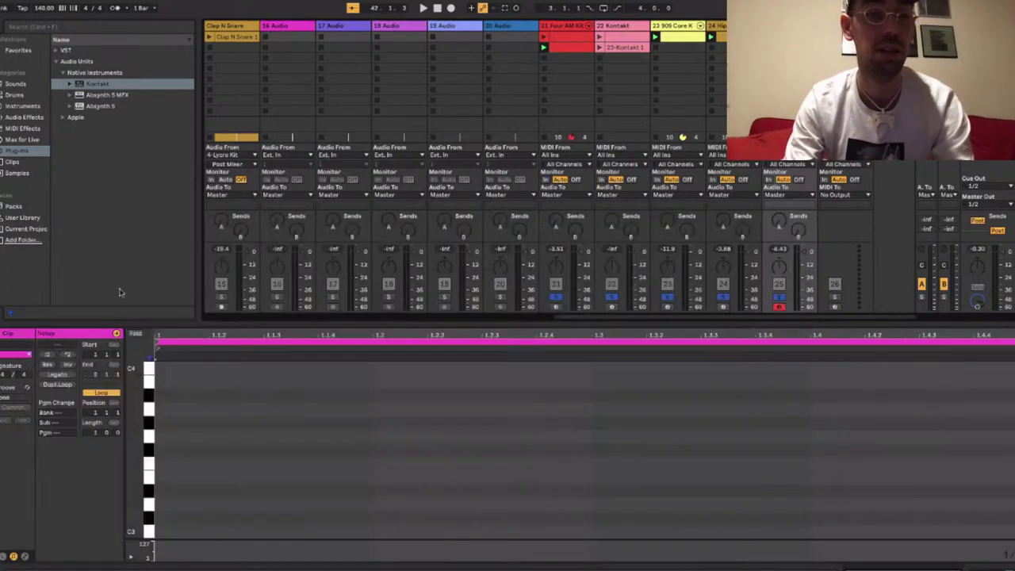
Audition the low notes and place a sixteenth-length G1 note at the start of track 25's new clip.
scroll(175, 458, "down", 5)
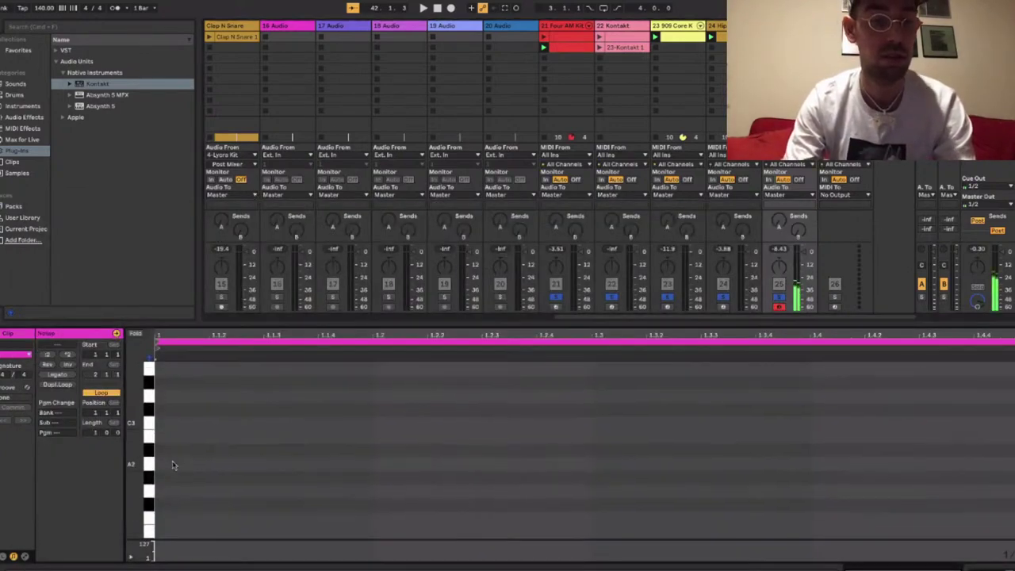
scroll(173, 466, "down", 3)
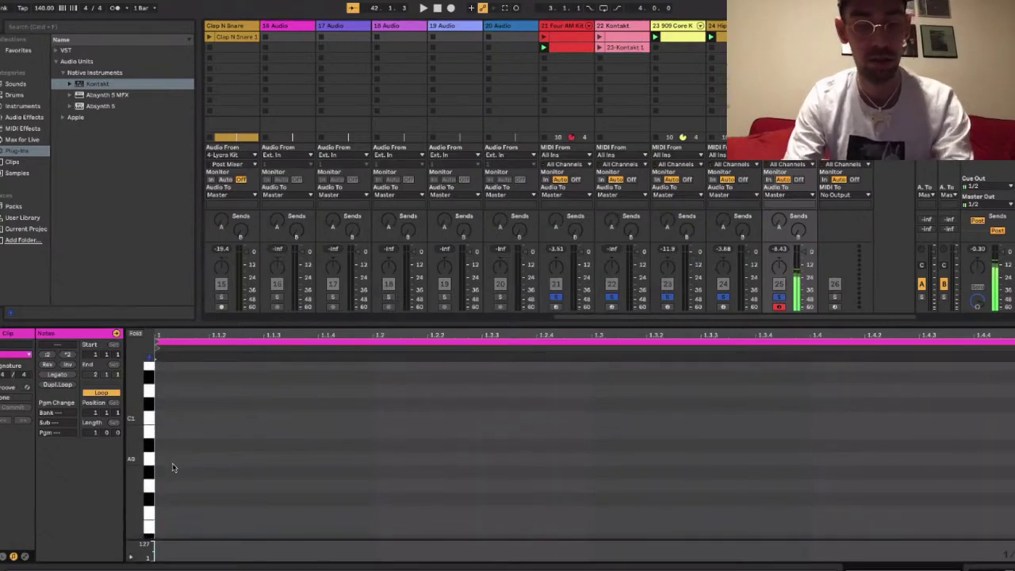
scroll(173, 468, "up", 3)
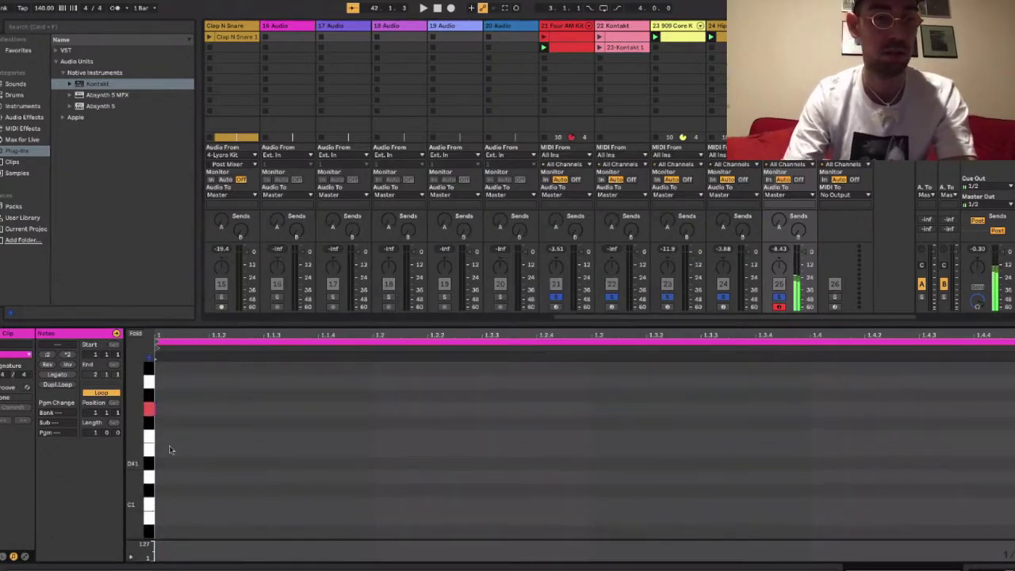
double_click(206, 410)
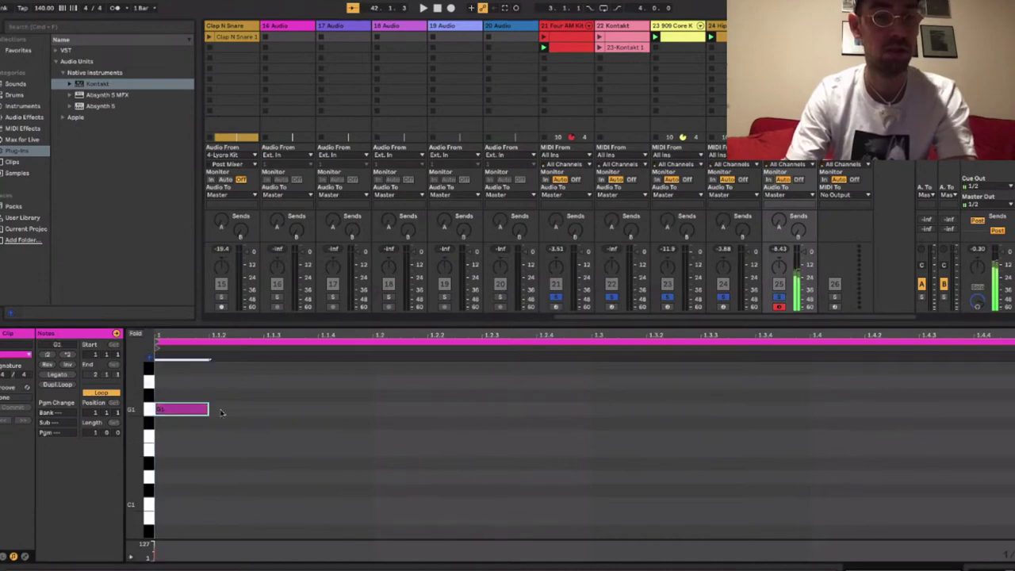
Set the loop length of track 25's clip to 32 bars, stretch the G1 note across the whole loop, and play the beat.
left_click_drag(209, 410, 1014, 442)
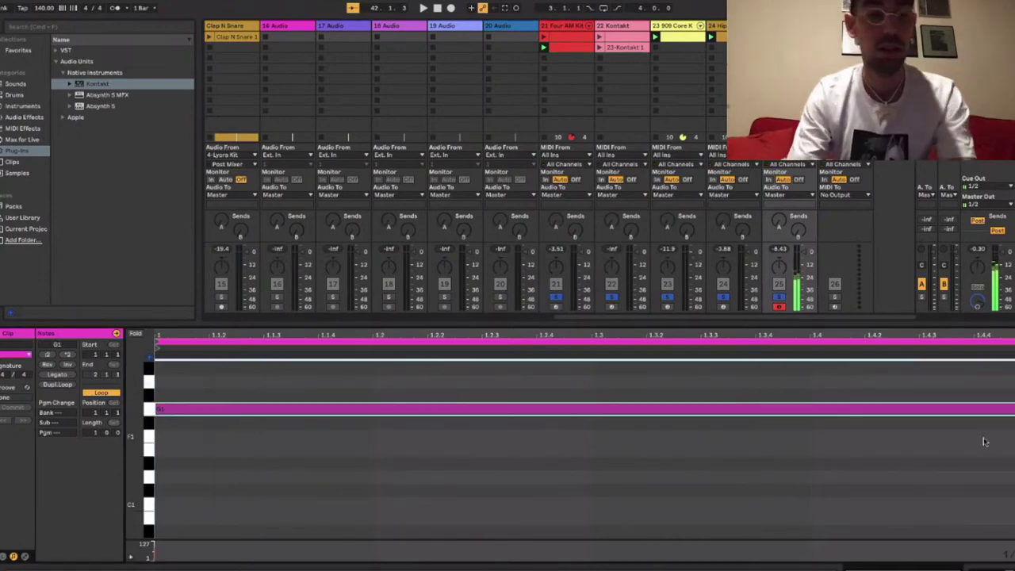
left_click(90, 437)
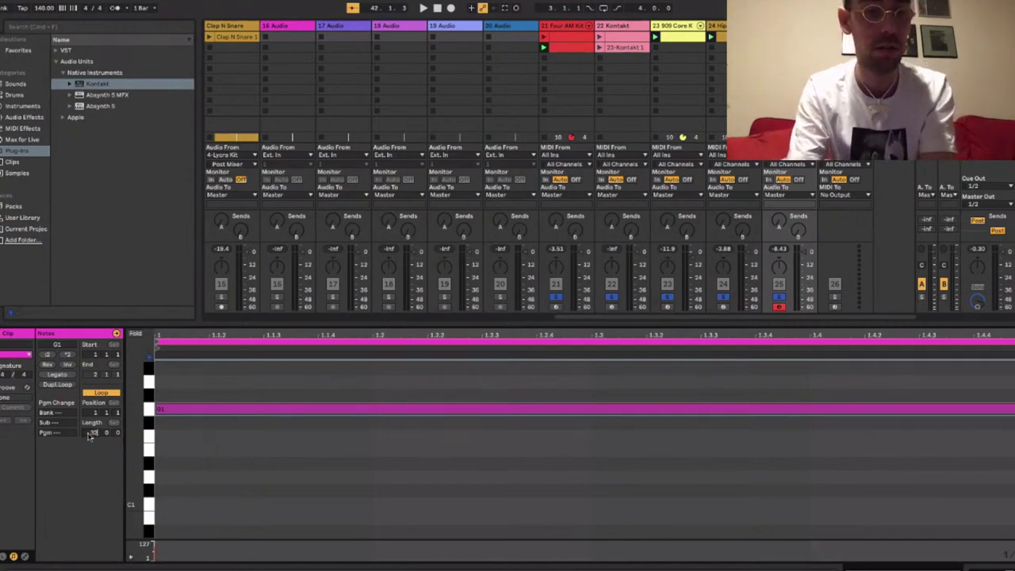
key("Return")
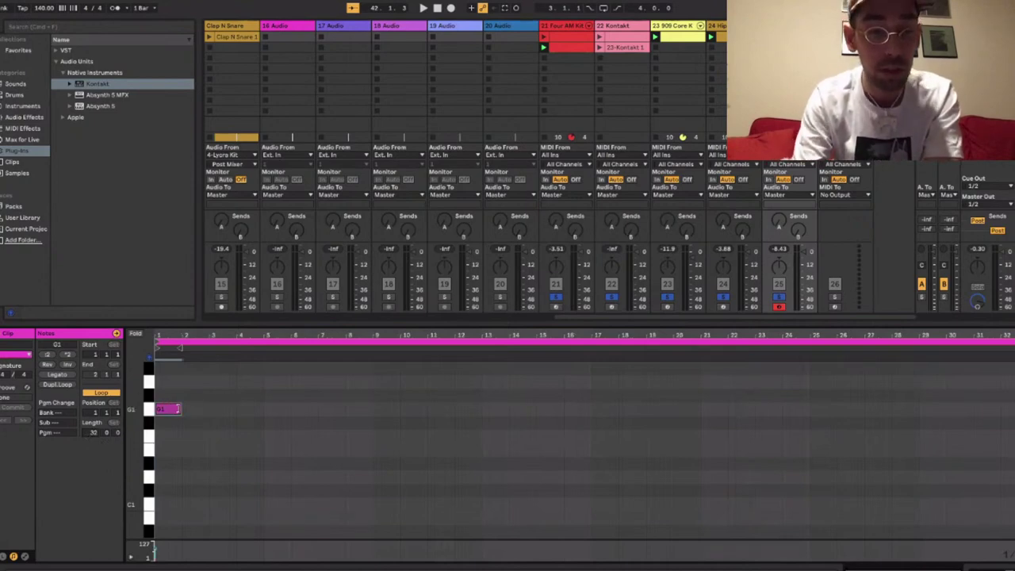
left_click_drag(180, 408, 976, 452)
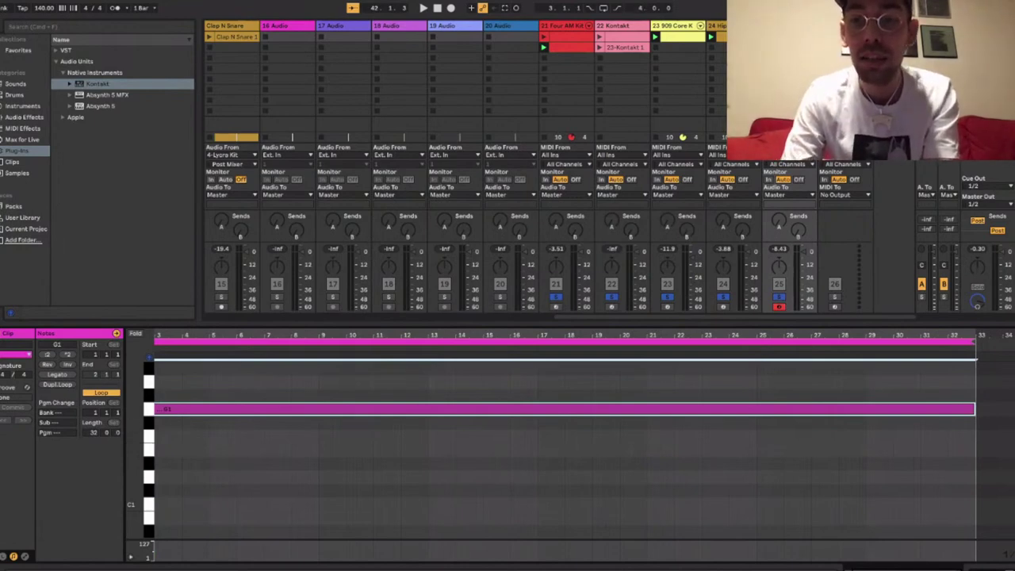
key("space")
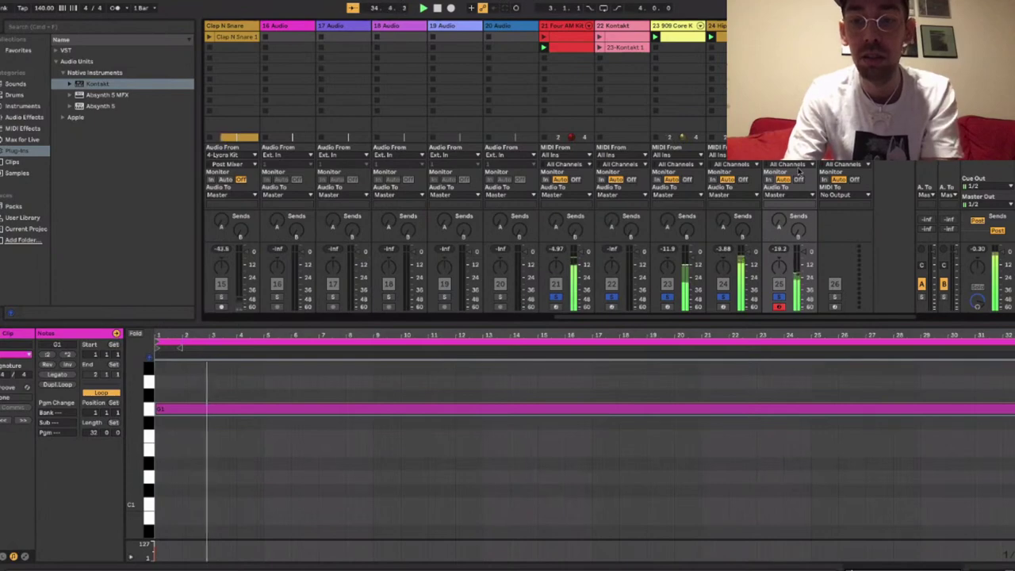
Add a Utility effect after Kontakt on track 25 and raise its gain to 7.78 dB.
left_click(21, 108)
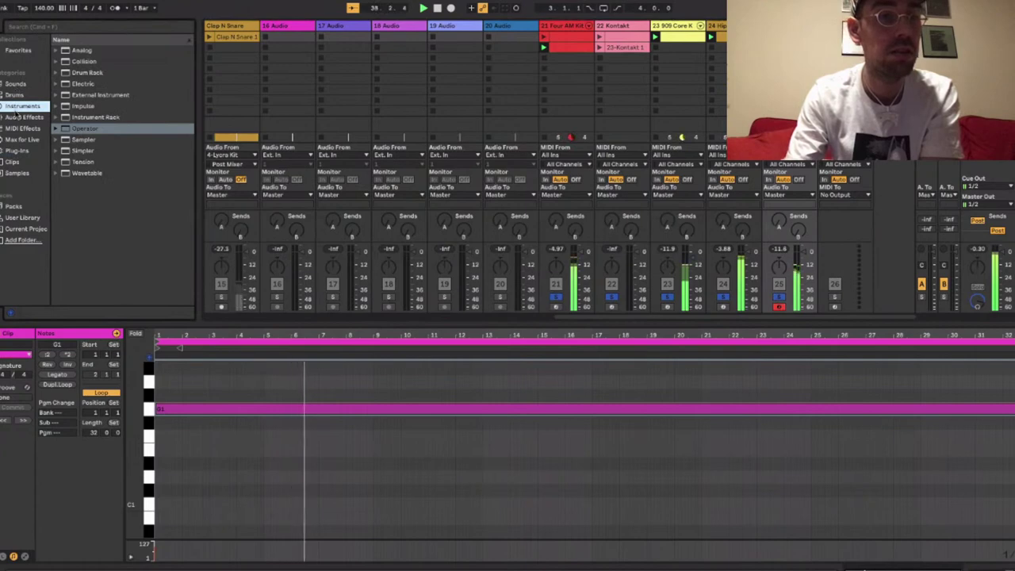
left_click(22, 116)
scroll(72, 198, "down", 5)
left_click(80, 276)
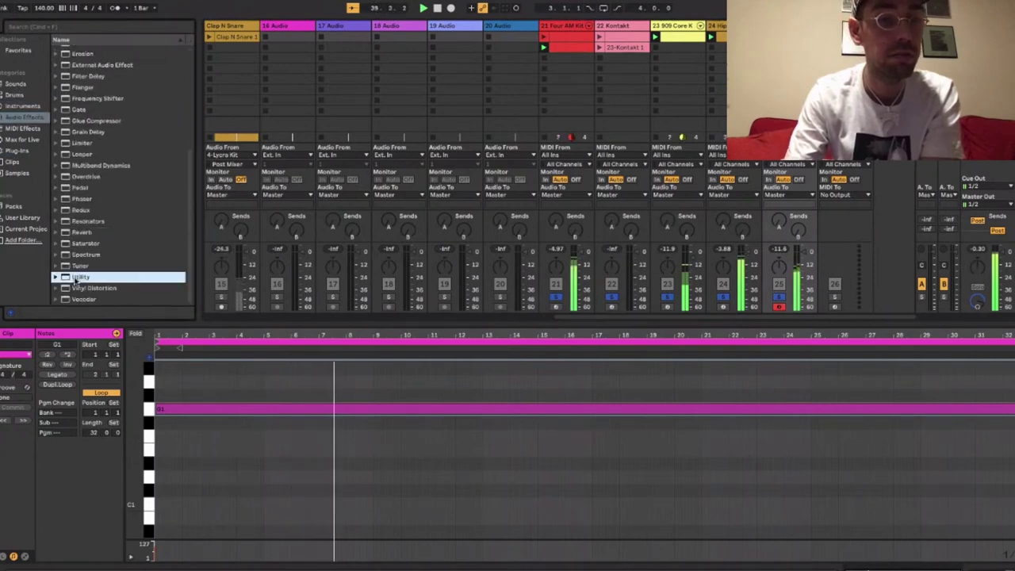
double_click(78, 277)
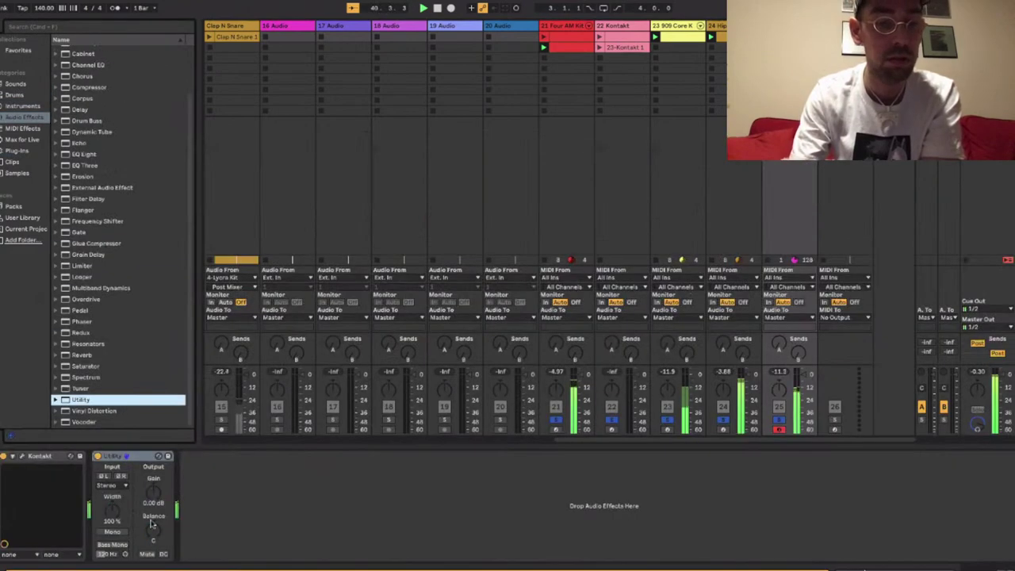
left_click_drag(153, 492, 153, 476)
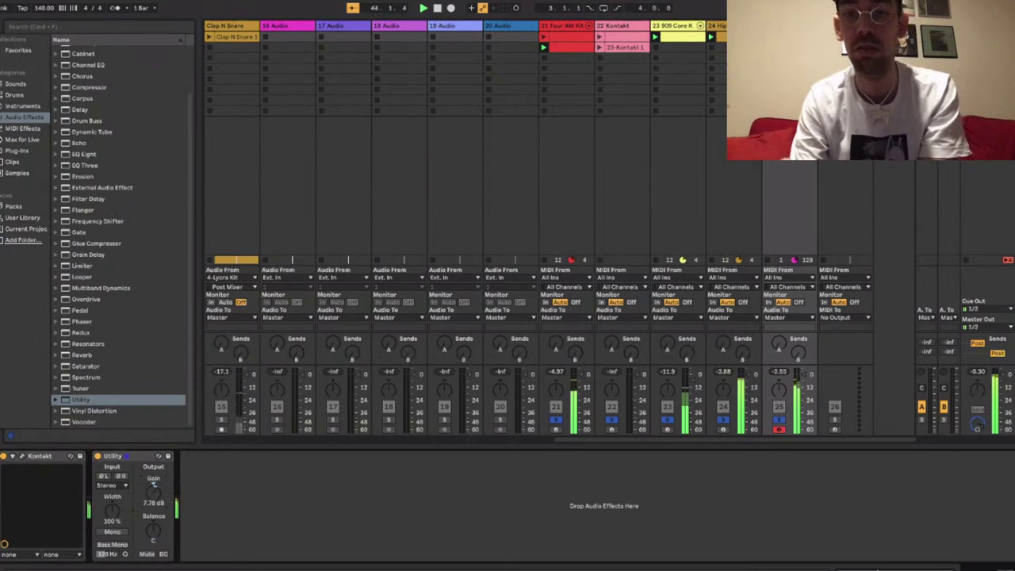
Reopen track 25's Kontakt, nudge Human Fear's XY-pad point slightly up and toward the A side, and select track 26.
left_click(21, 456)
mouse_move(445, 395)
left_mouse_down()
mouse_move(507, 380)
mouse_move(479, 392)
mouse_move(469, 420)
mouse_move(537, 435)
mouse_move(566, 419)
mouse_move(550, 412)
mouse_move(517, 429)
mouse_move(479, 429)
mouse_move(440, 388)
left_mouse_up()
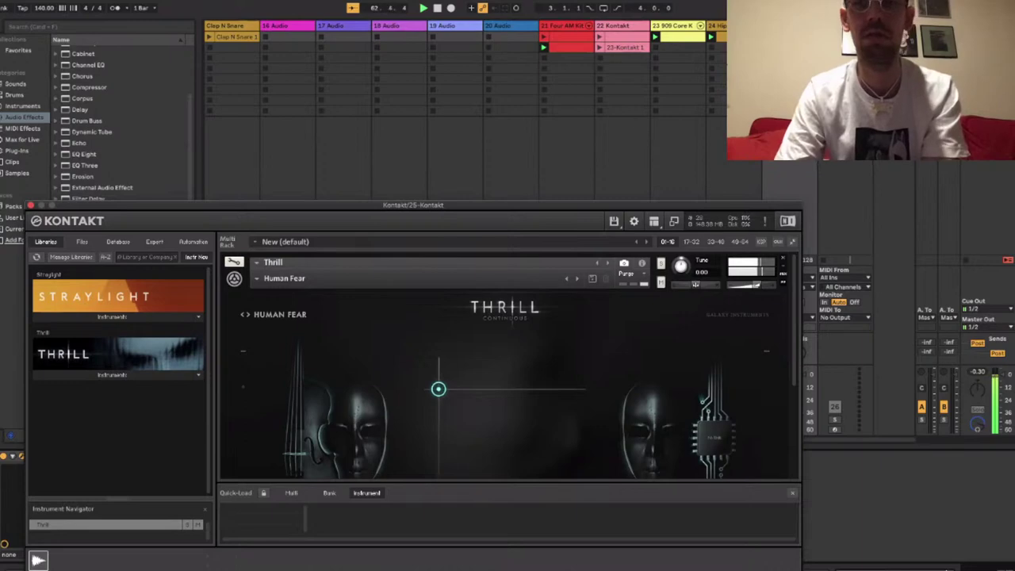
left_click(846, 135)
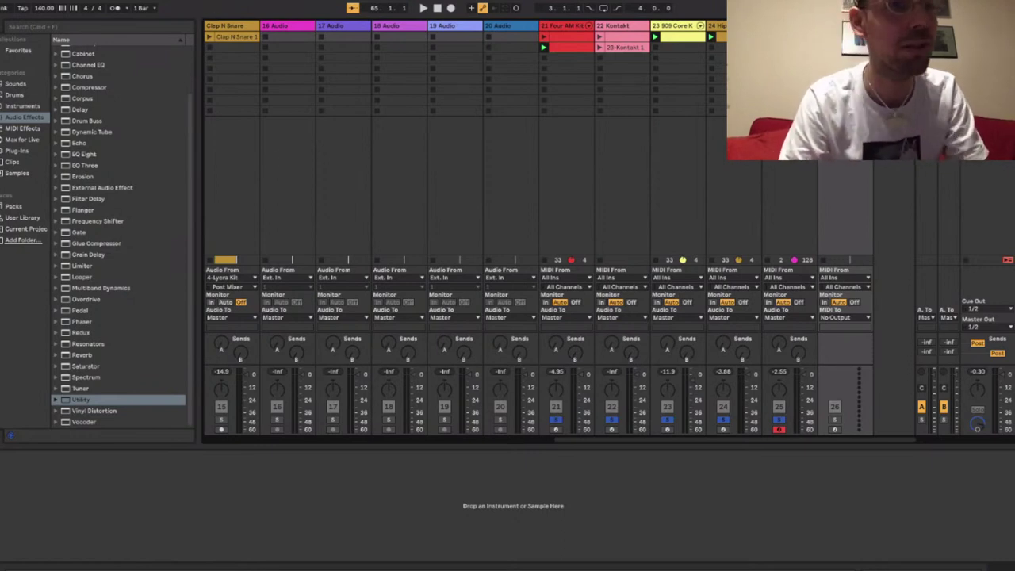
Open the recent Live set drum track 1.als.
left_click(51, 1)
mouse_move(149, 11)
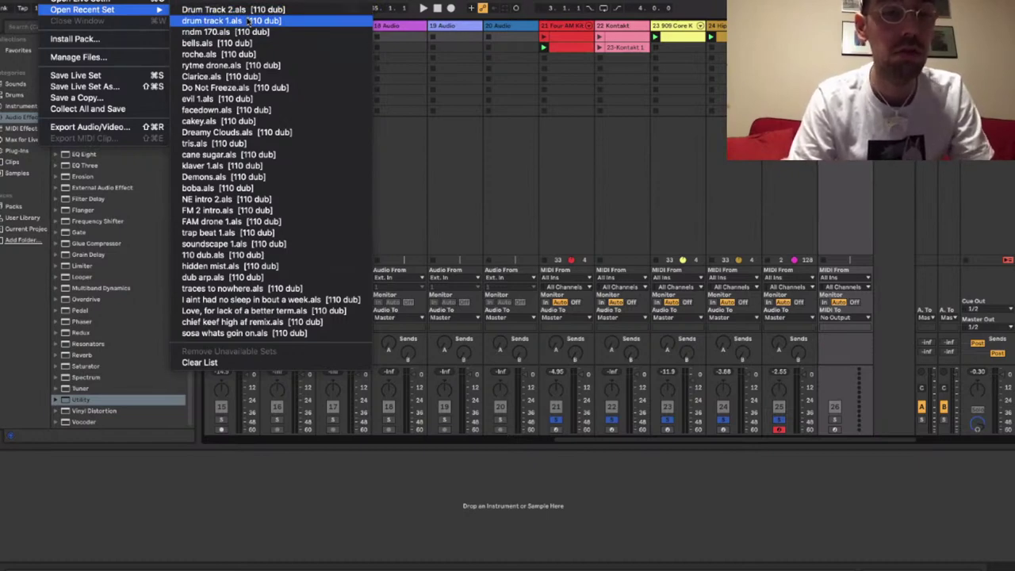
left_click(248, 21)
left_click(431, 311)
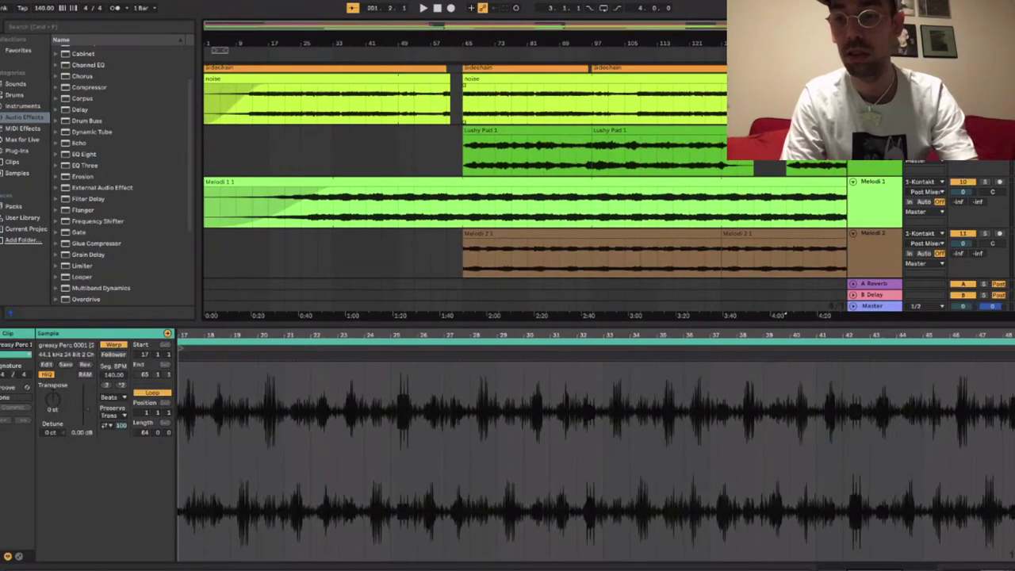
Play a short passage of the opened set, check its levels in the session mixer, and return to the stopped arrangement.
key("Tab")
key("Tab")
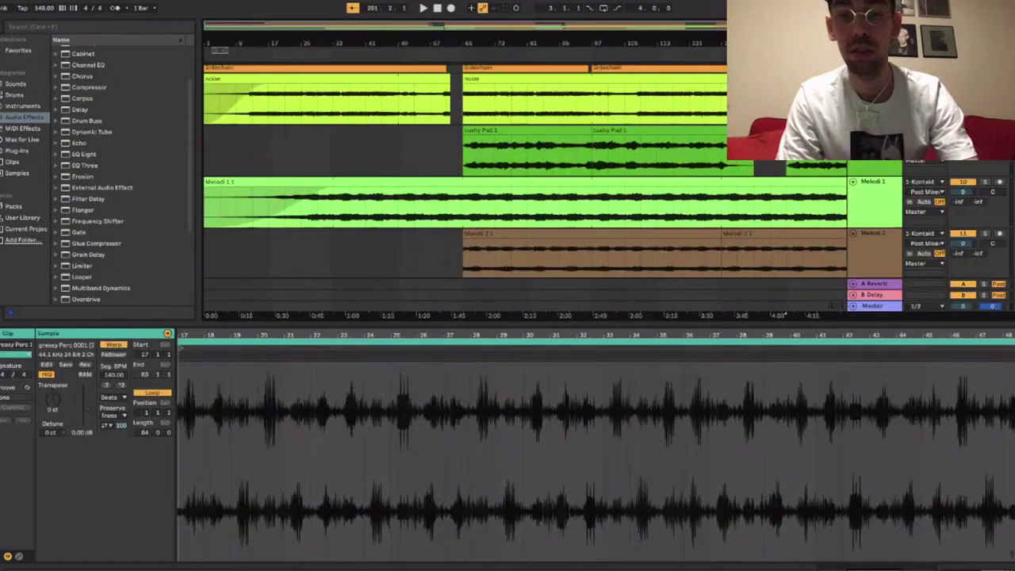
key("space")
key("Tab")
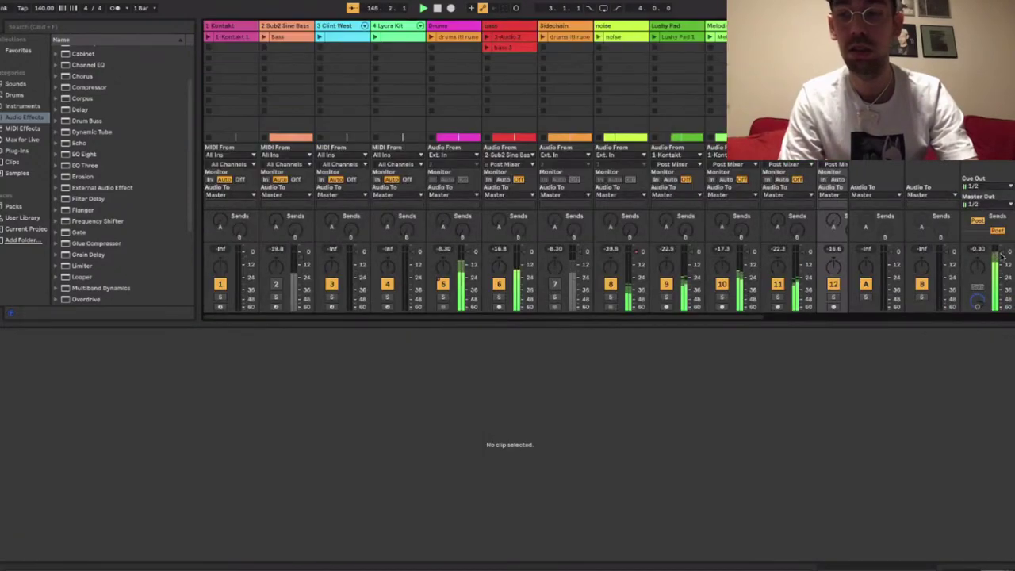
key("Tab")
scroll(648, 240, "left", 4)
key("space")
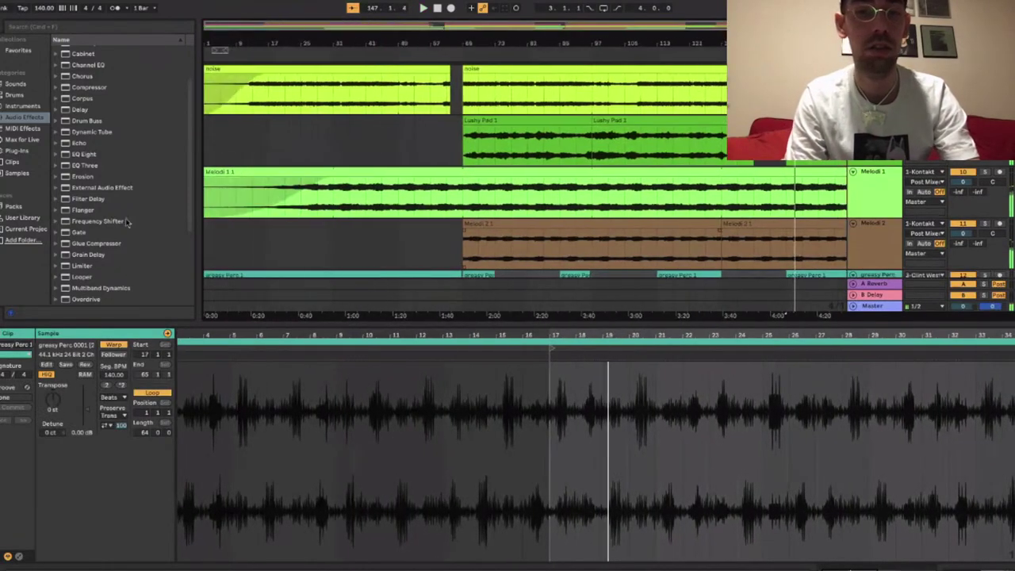
Look through the arrangement's tracks, from the MIDI tracks and drums down to the percussion and hats.
scroll(133, 222, "down", 1)
scroll(248, 199, "up", 3)
scroll(248, 199, "up", 2)
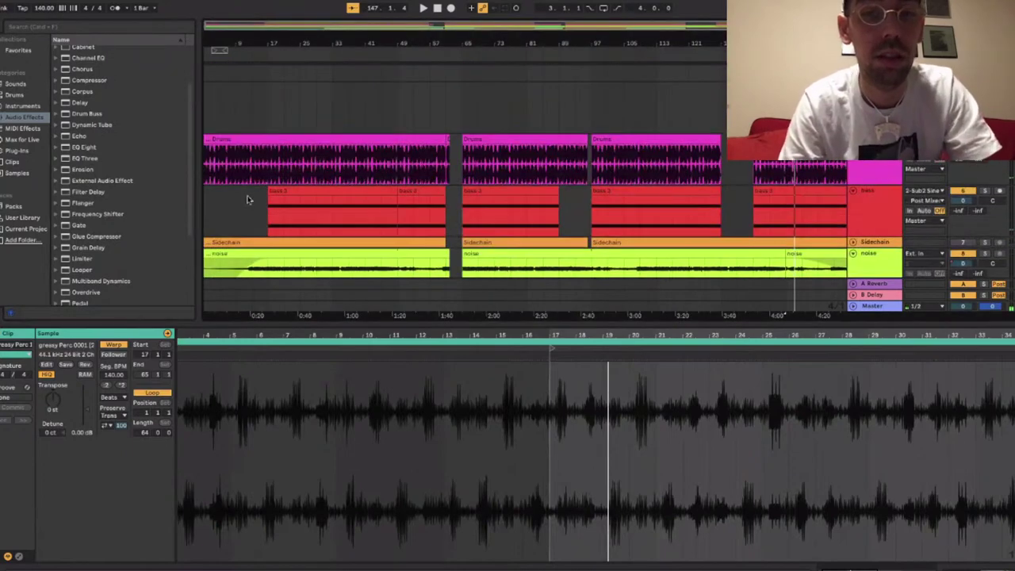
scroll(248, 199, "down", 1)
scroll(246, 199, "down", 1)
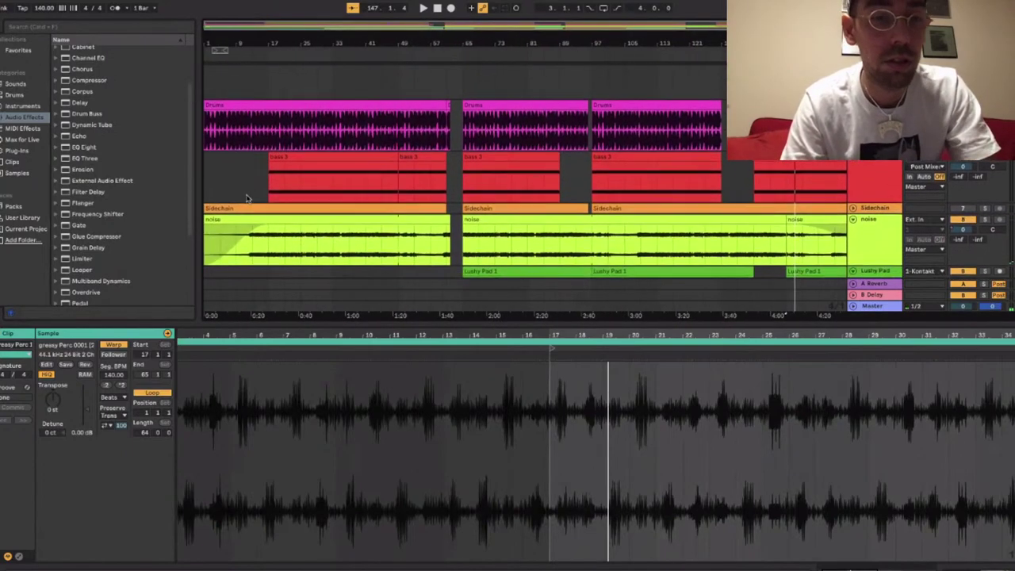
scroll(246, 196, "down", 10)
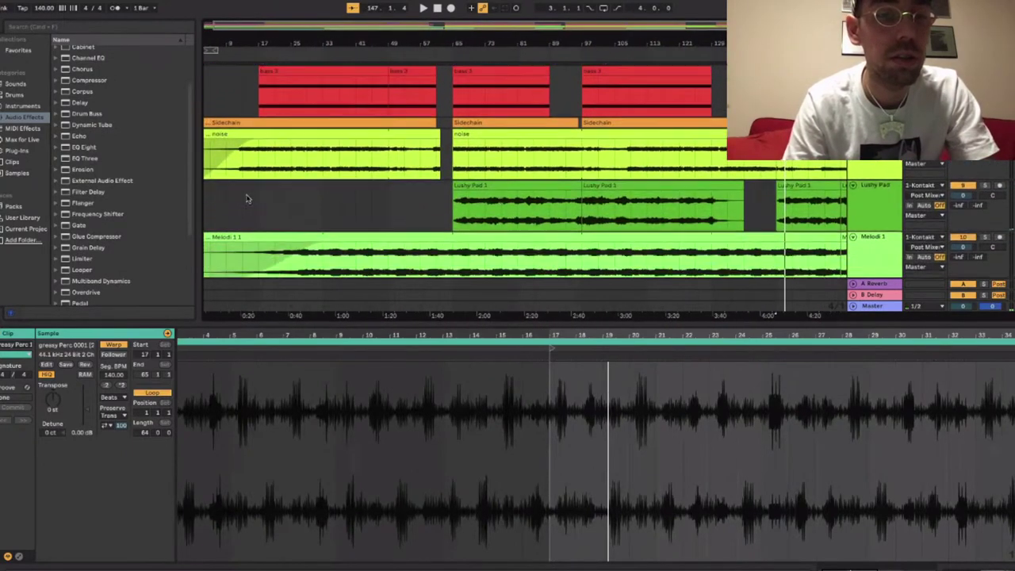
scroll(246, 199, "down", 1)
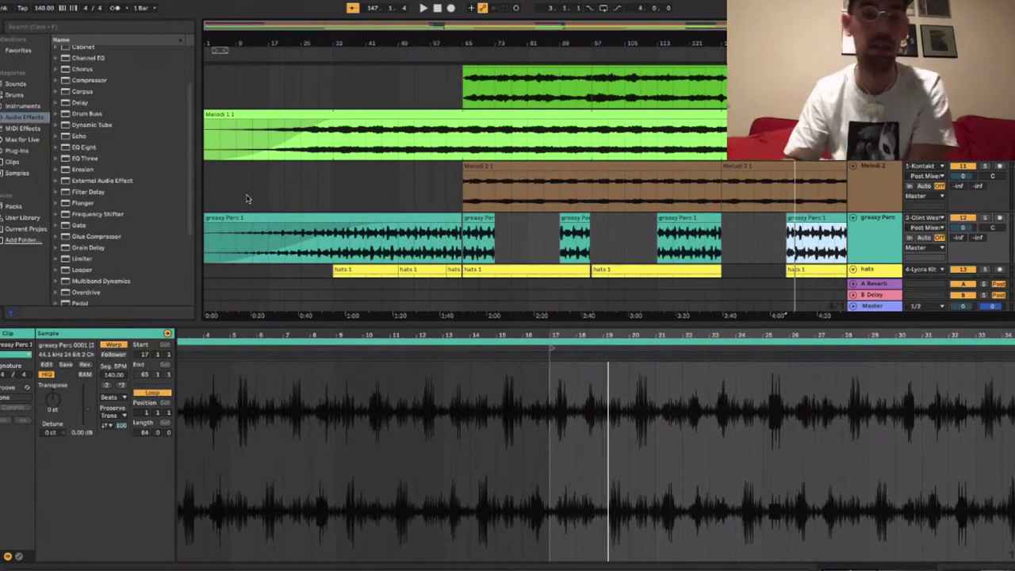
scroll(246, 199, "down", 2)
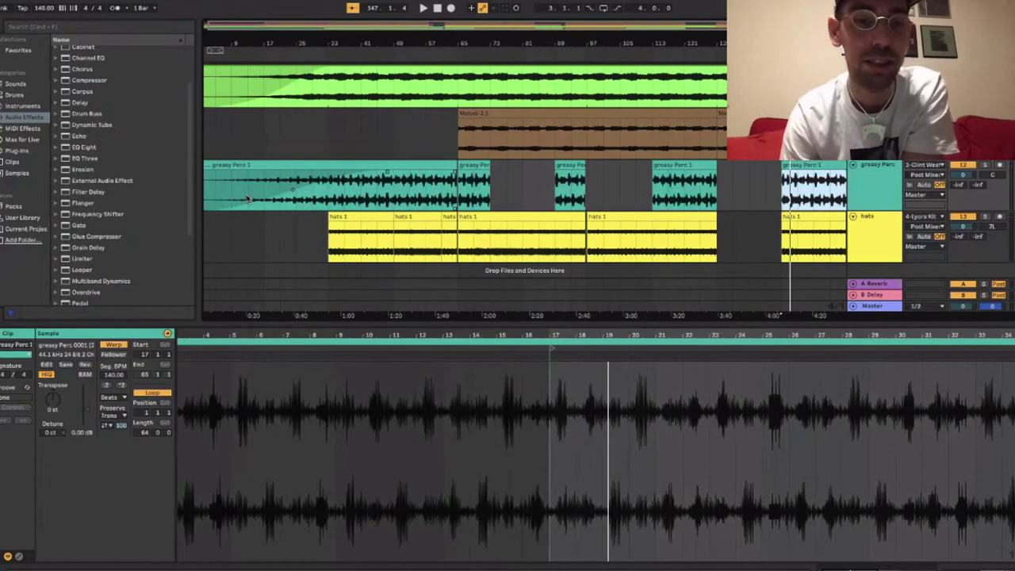
scroll(247, 199, "down", 1)
scroll(248, 198, "up", 5)
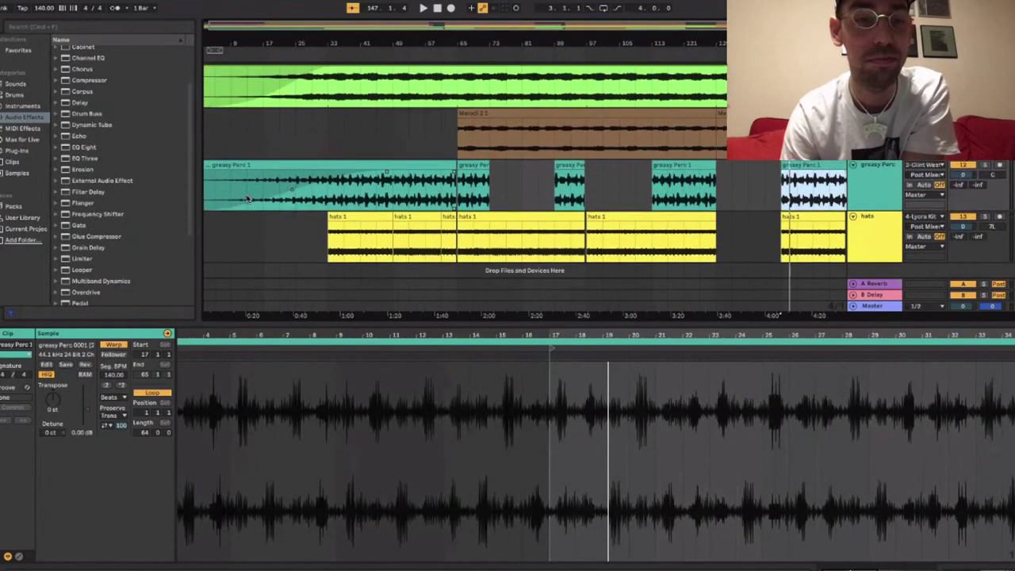
scroll(246, 197, "down", 5)
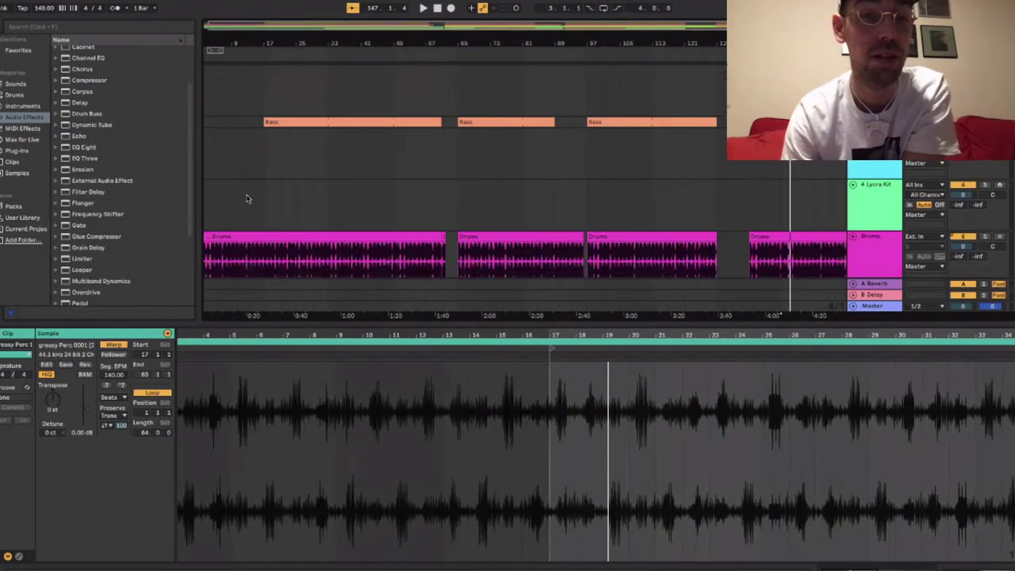
scroll(246, 198, "up", 6)
scroll(246, 198, "down", 3)
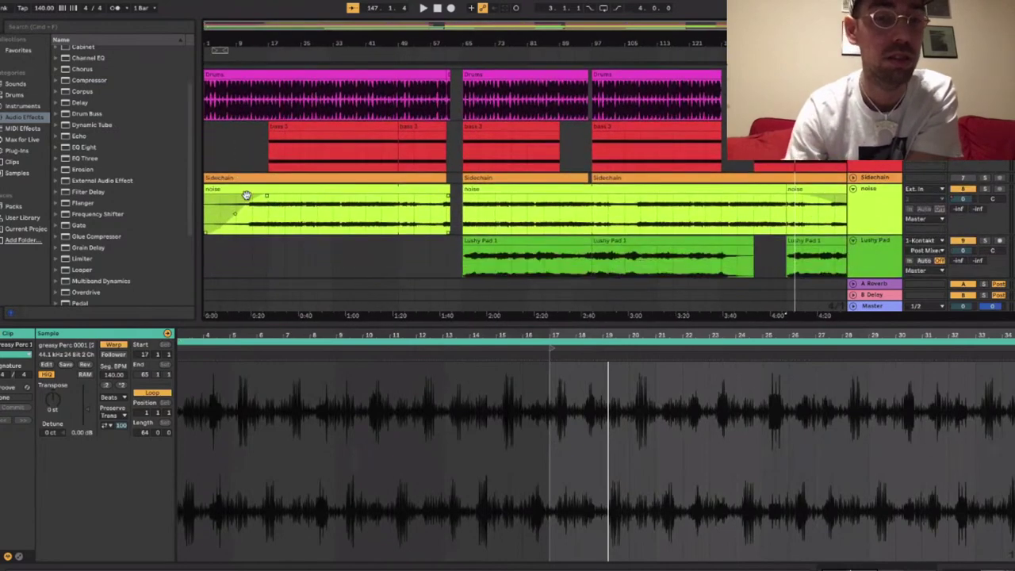
scroll(262, 193, "right", 5)
scroll(278, 187, "left", 5)
scroll(277, 187, "down", 5)
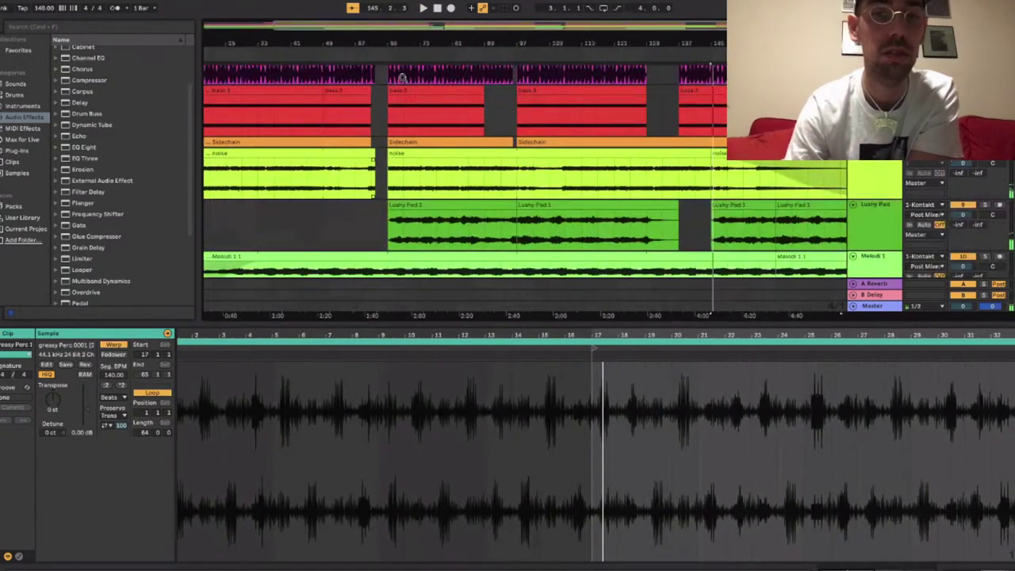
Play the arrangement from the beginning and check the track and master levels in the session mixer.
left_click(437, 8)
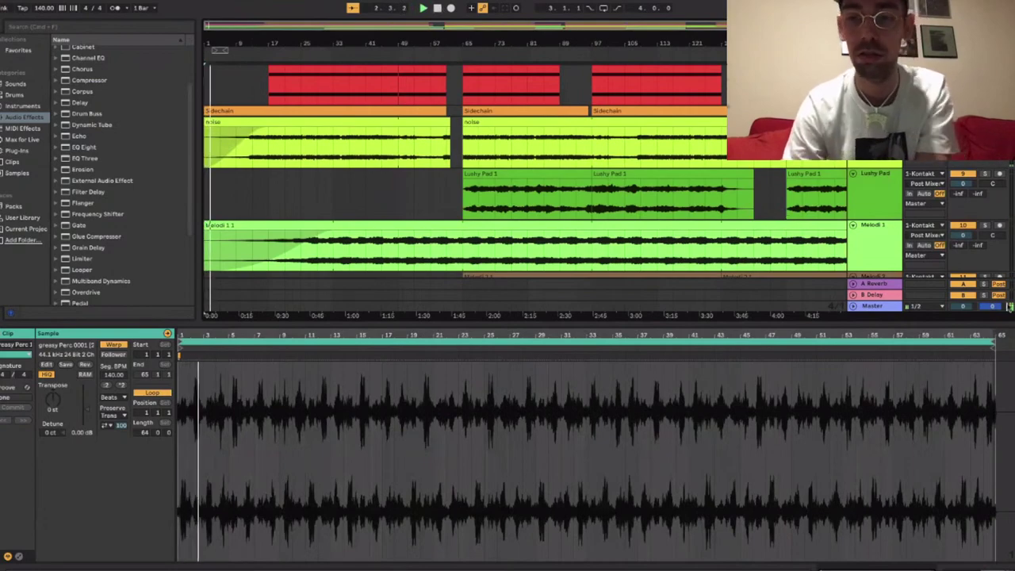
key("Tab")
key("Tab")
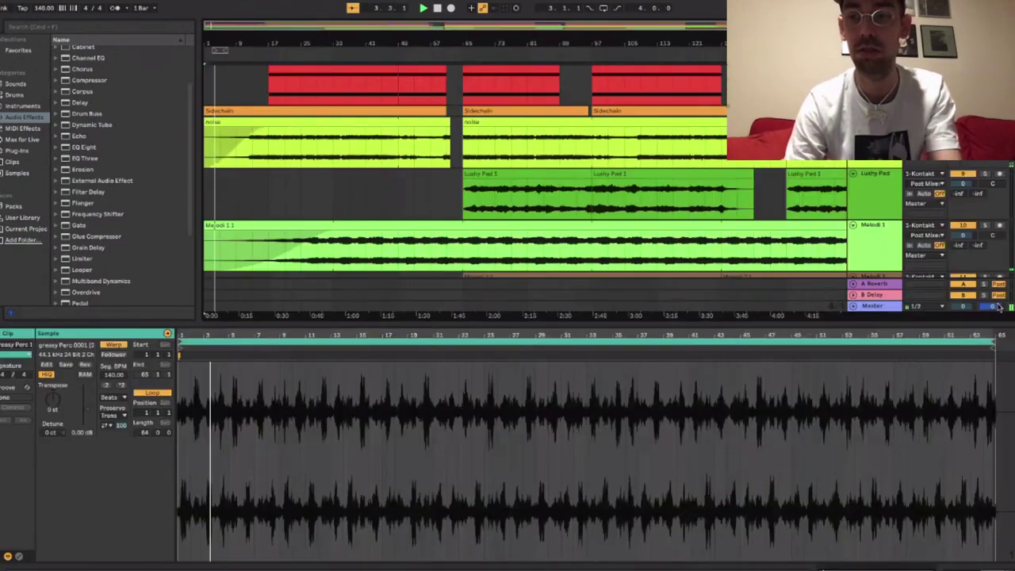
key("Tab")
key("Tab")
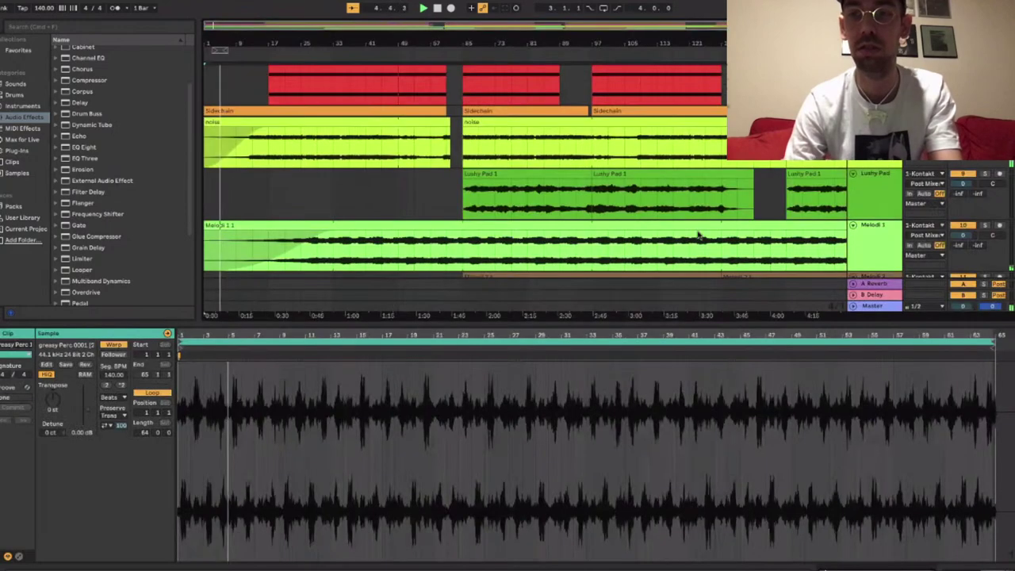
key("Tab")
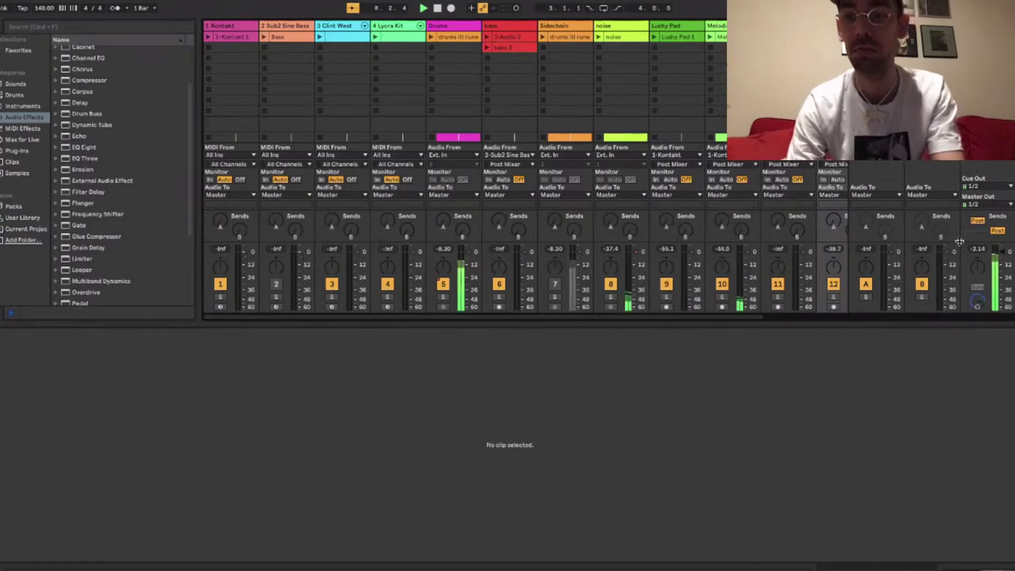
Show the Master track's devices in the arrangement and look over its chain from the Full Chain Master rack to Spectrum.
key("Tab")
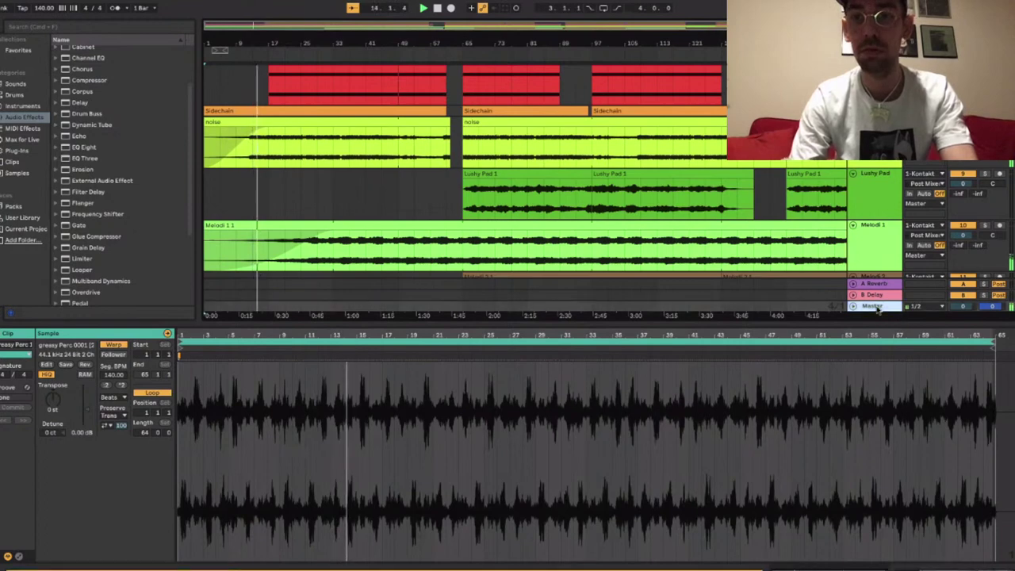
left_click_drag(882, 320, 882, 444)
scroll(843, 505, "right", 3)
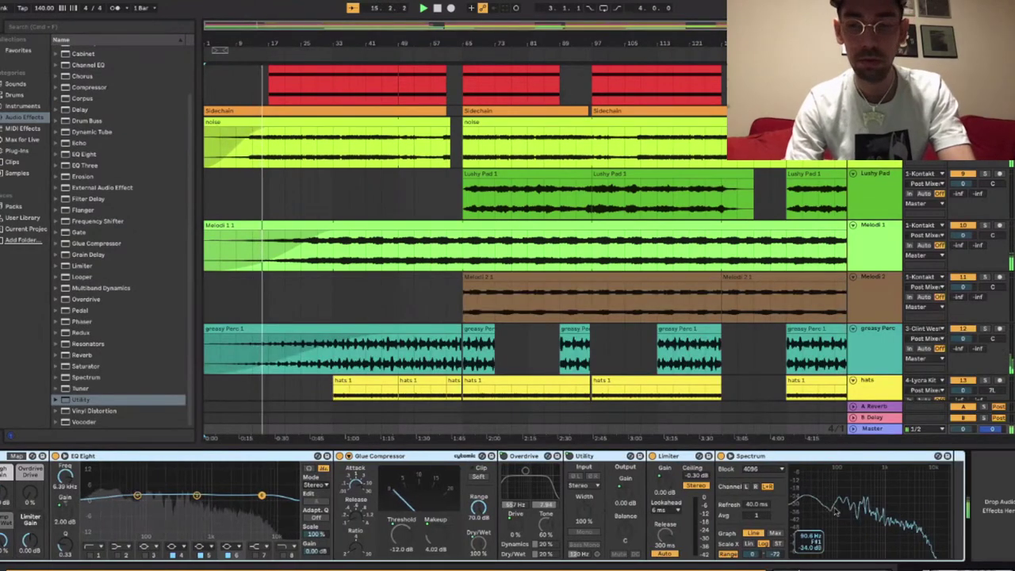
scroll(836, 511, "left", 3)
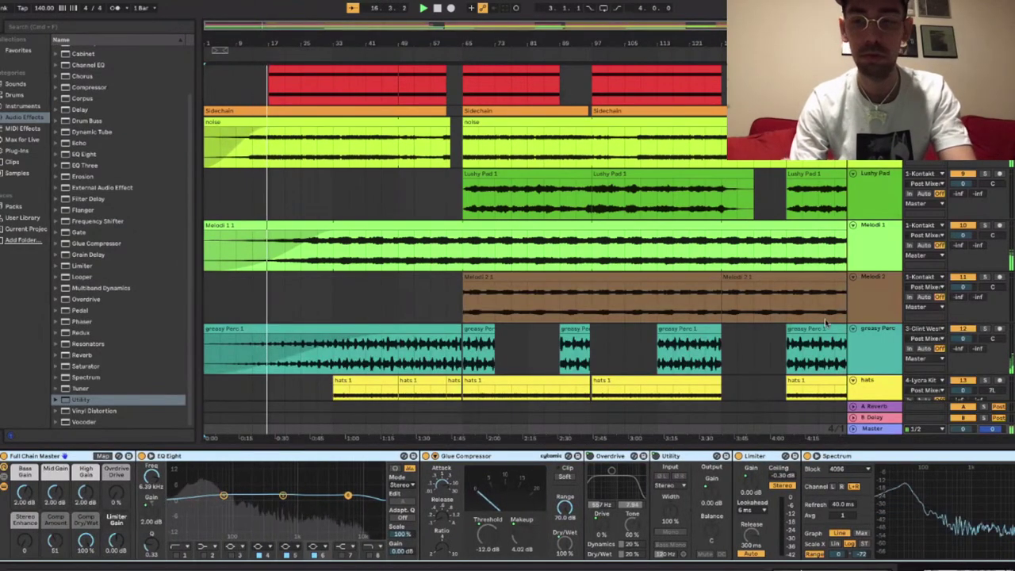
View the full arrangement without the device view, and switch to the session mixer with the devices shown and the browser hidden.
key("alt+super+l")
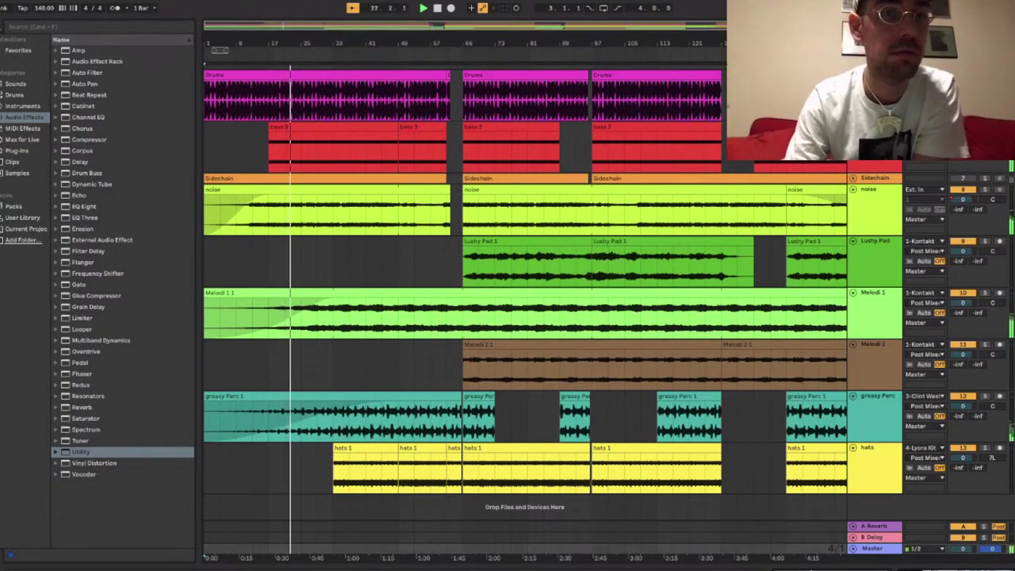
key("ctrl+alt+b")
key("Tab")
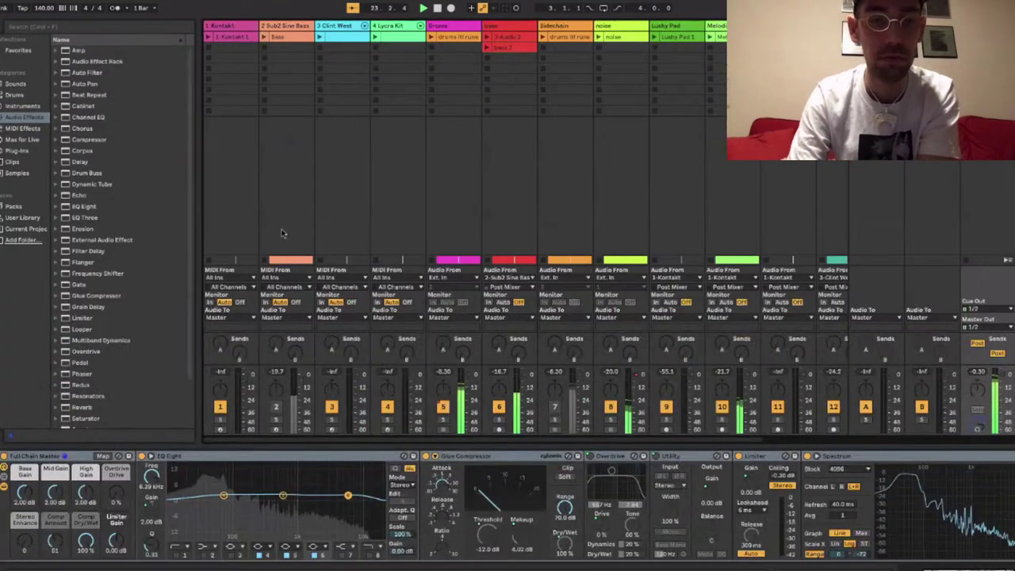
key("ctrl+alt+b")
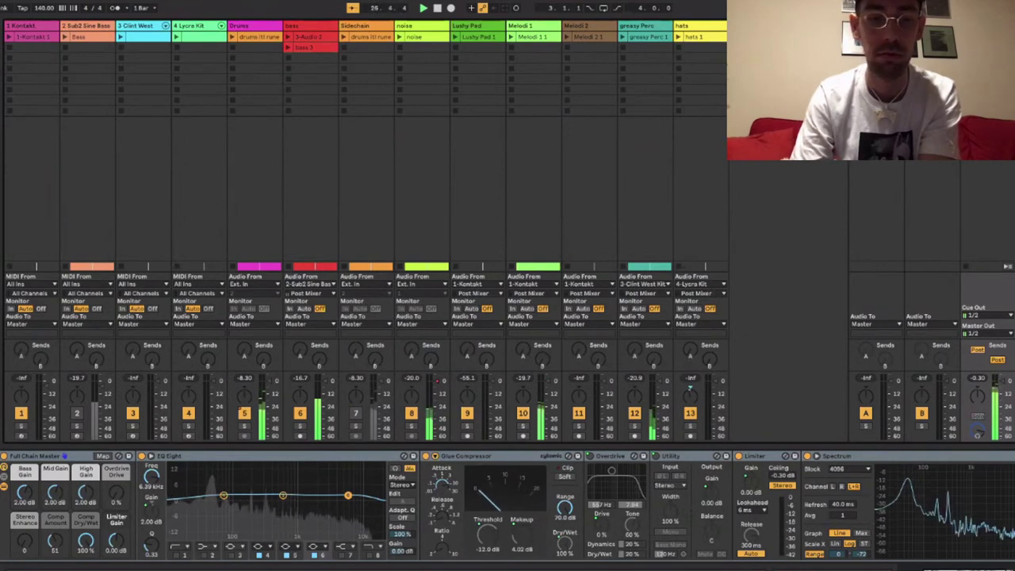
Look over the playing arrangement and the Master track's device chain with its Spectrum, switching from the session mixer and leaving the devices hidden.
key("ctrl+alt+l")
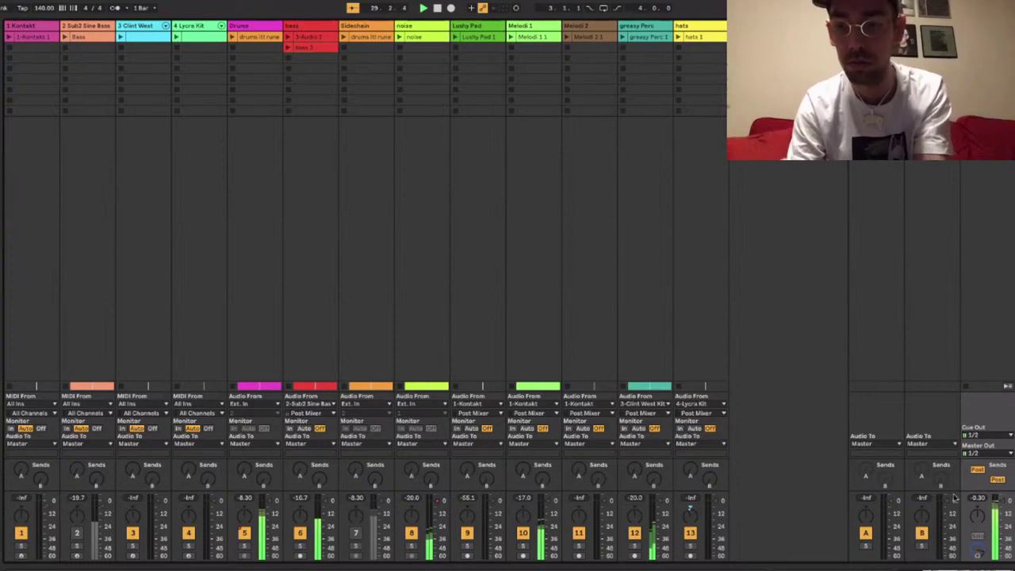
key("Tab")
key("Tab")
key("Tab")
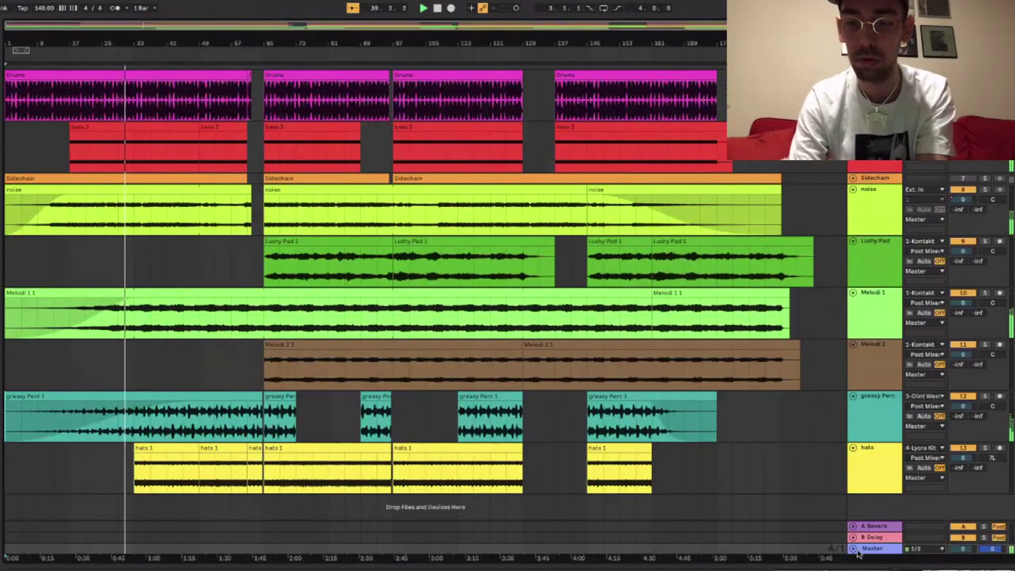
key("ctrl+alt+l")
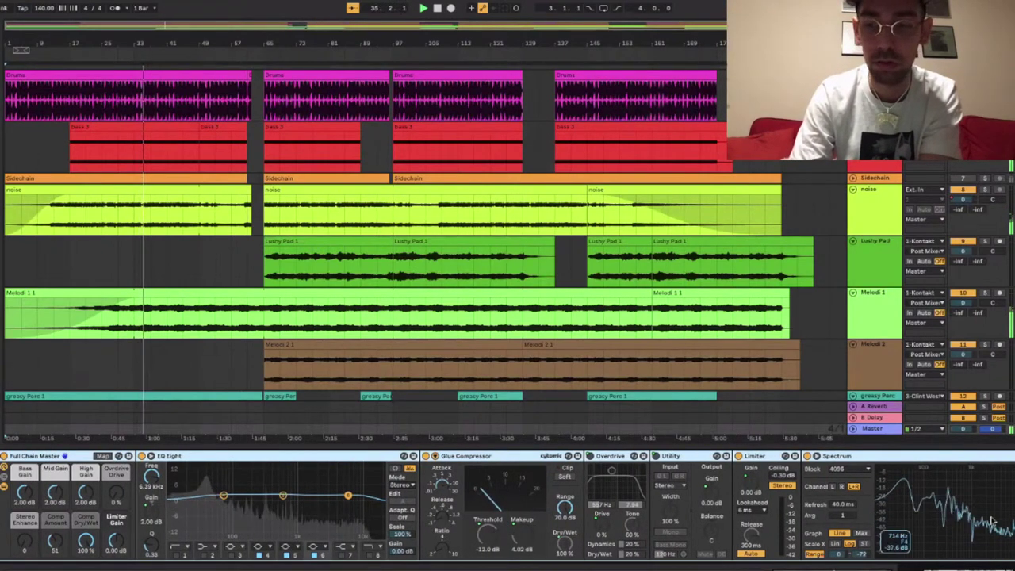
key("ctrl+alt+l")
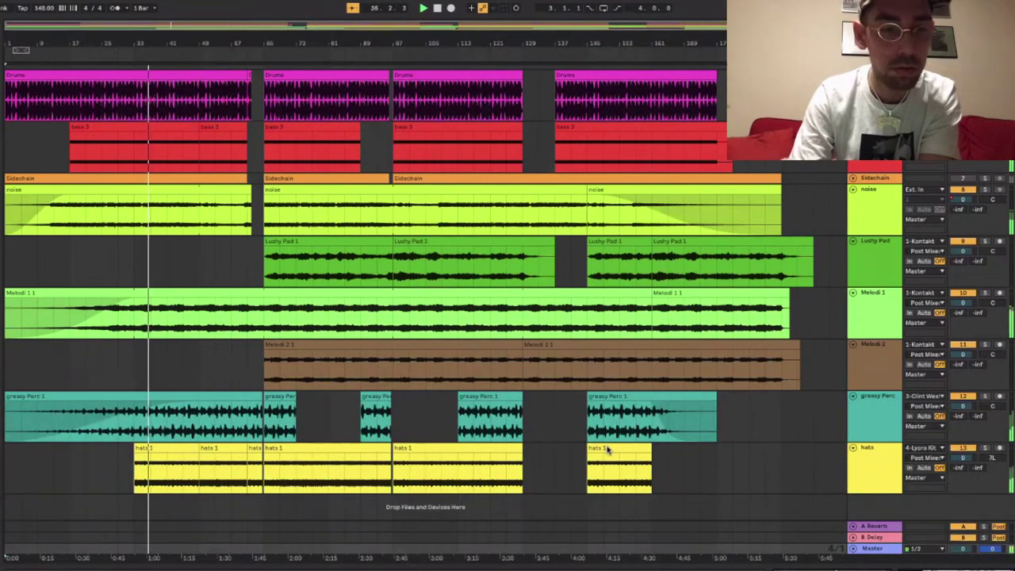
scroll(387, 293, "up", 3)
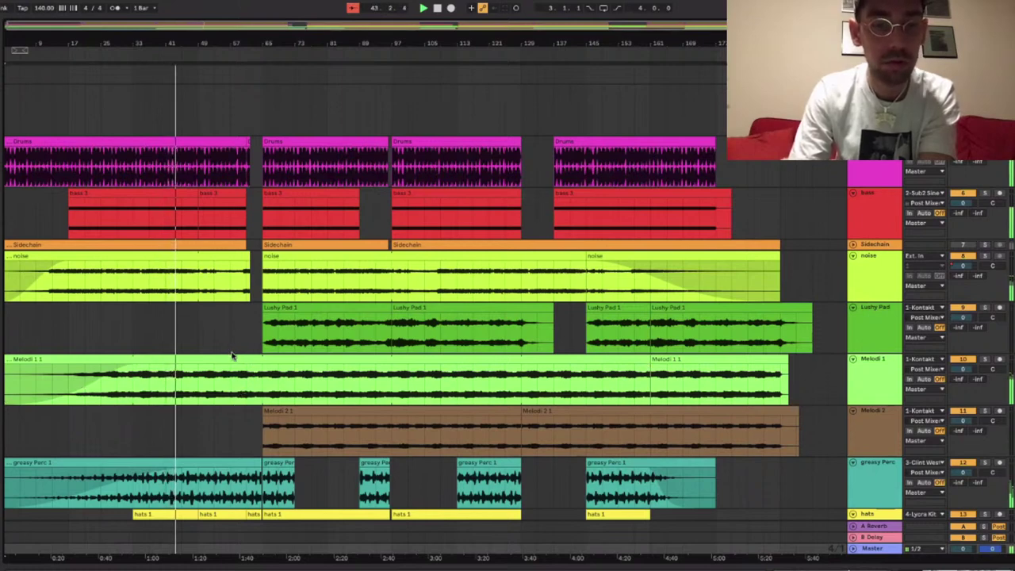
scroll(236, 345, "down", 3)
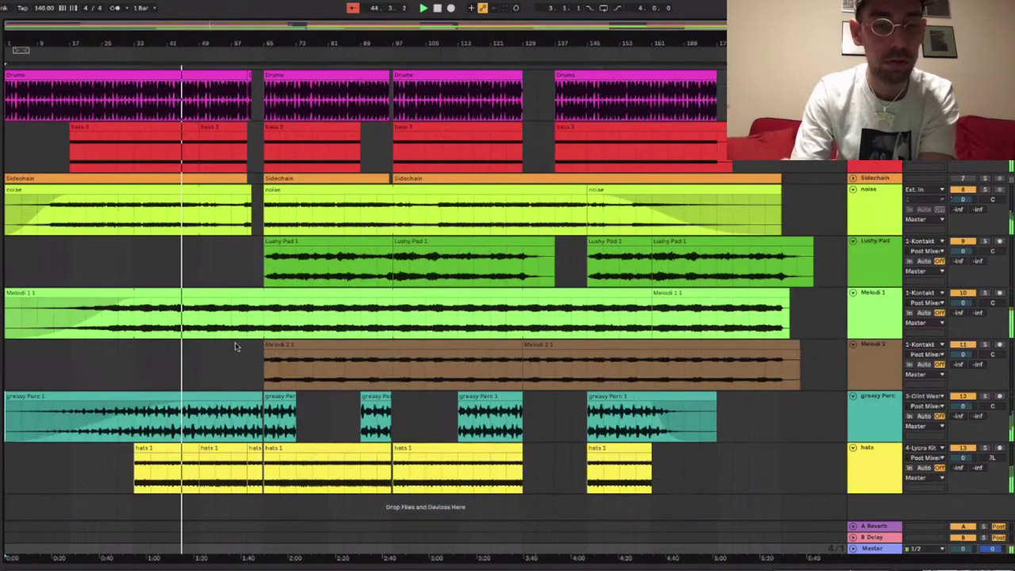
Show the device view in the arrangement, then unfold the Sidechain track to examine its clips and fold it again.
key("shift+Tab")
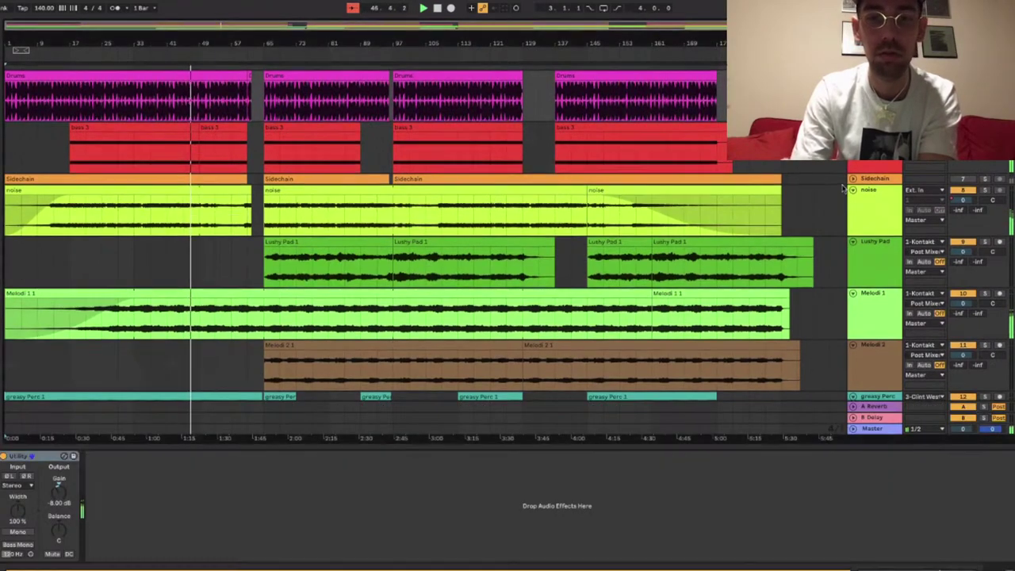
scroll(844, 188, "up", 5)
scroll(844, 188, "down", 5)
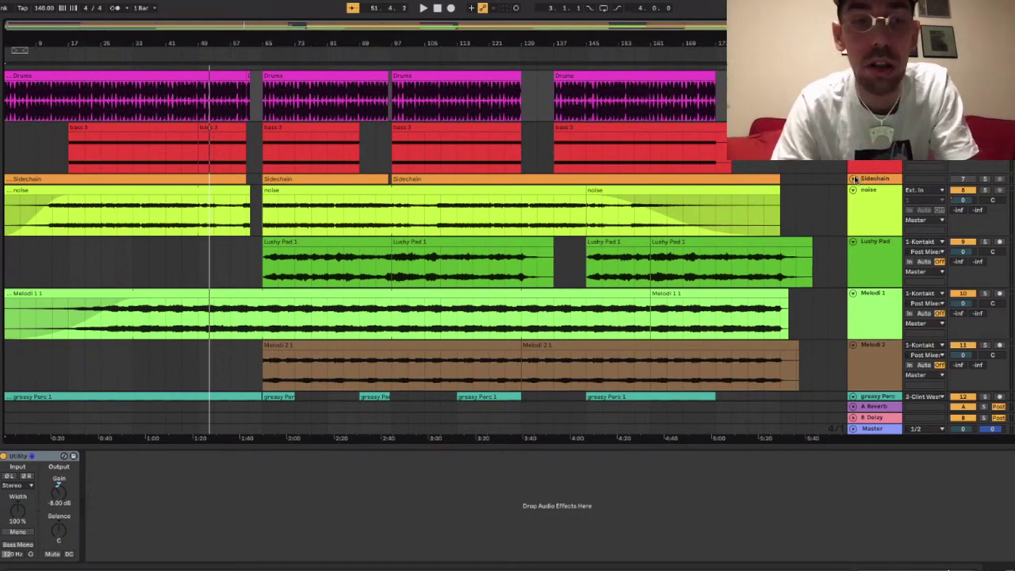
left_click(853, 179)
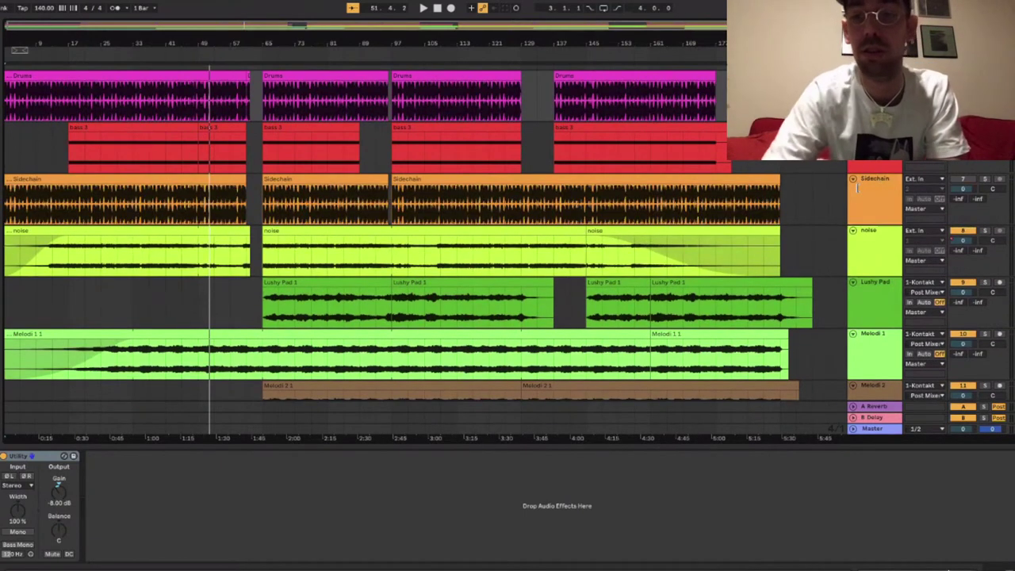
left_click(854, 181)
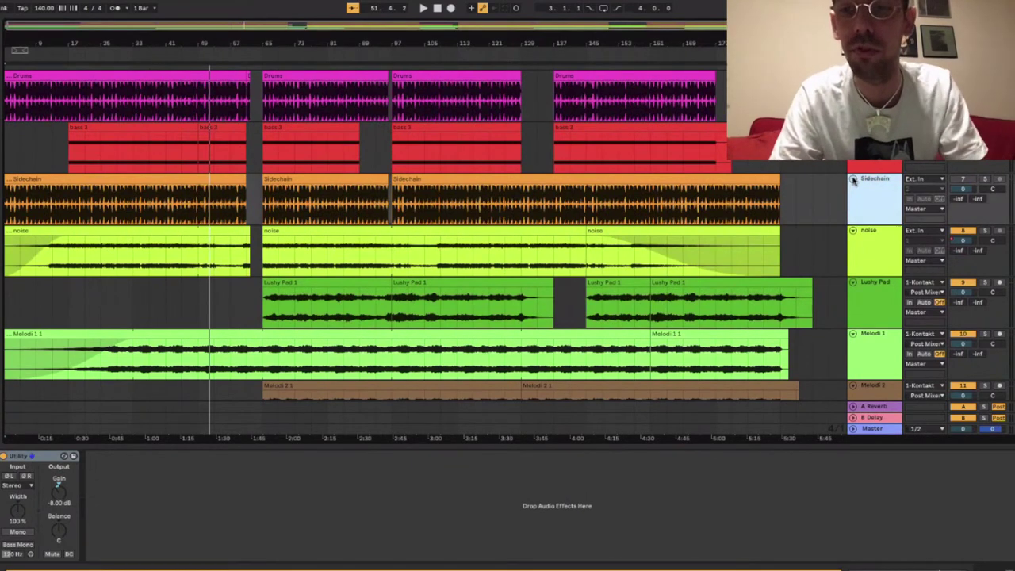
left_click(853, 179)
scroll(435, 182, "down", 2)
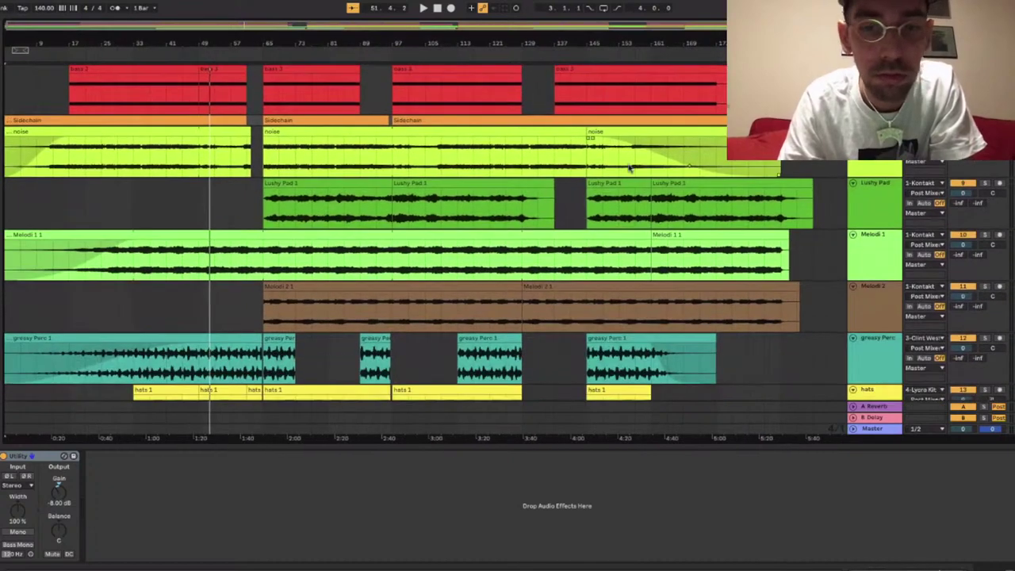
Play the arrangement from bar 61 on the Lushy Pad track and check the track levels in the session mixer.
left_click(247, 209)
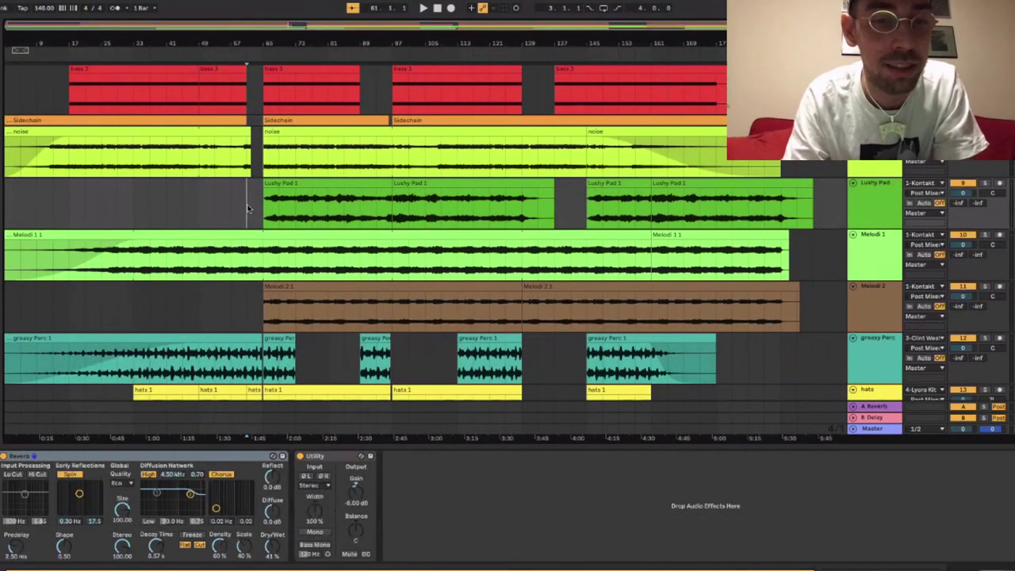
key("space")
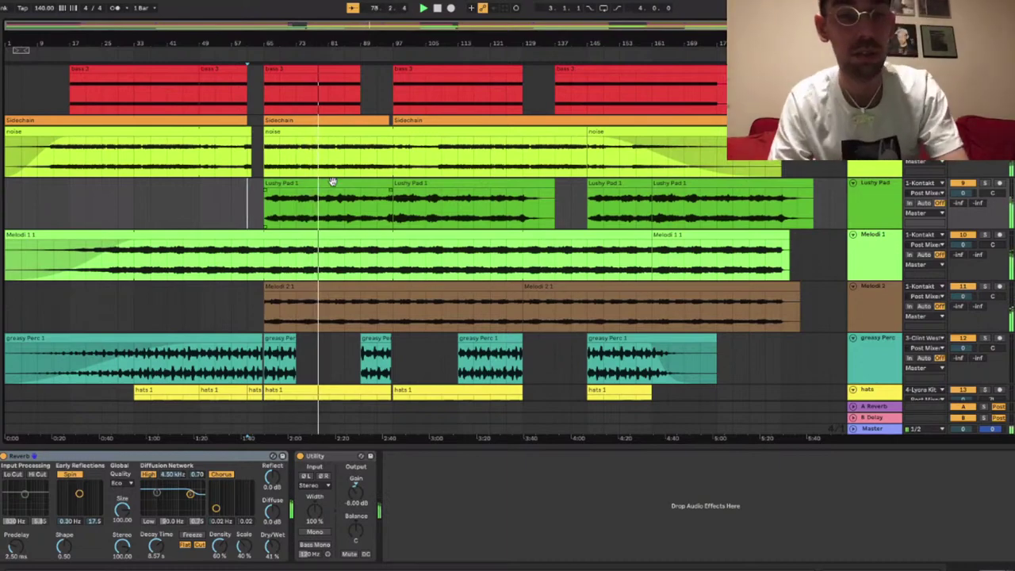
scroll(530, 176, "down", 2)
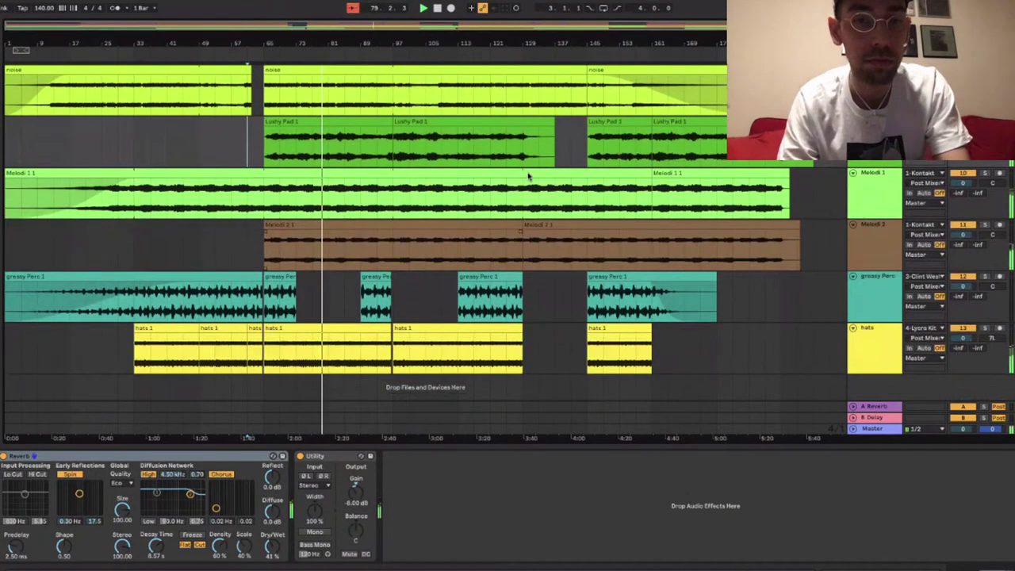
key("Tab")
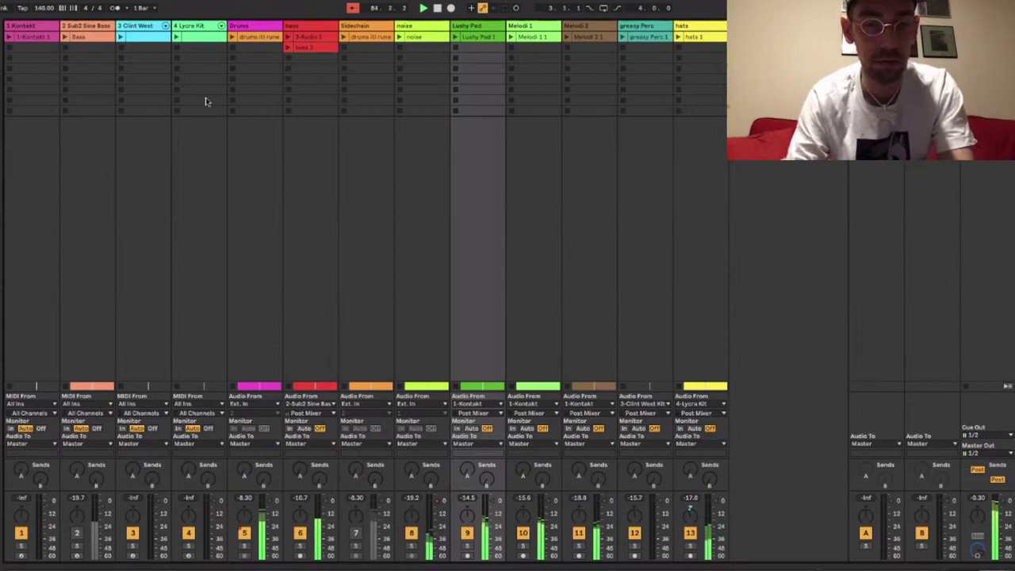
key("Tab")
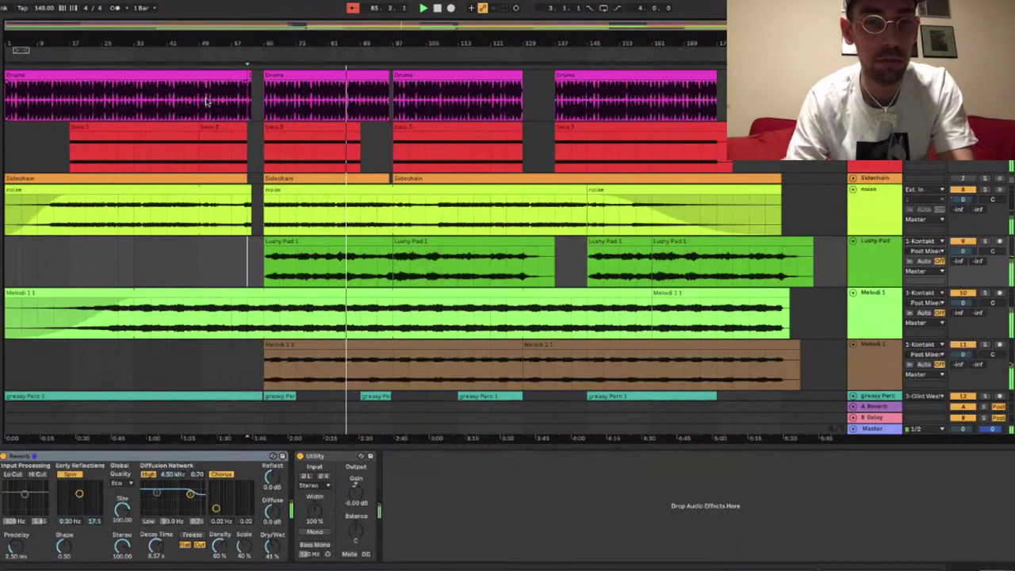
key("Tab")
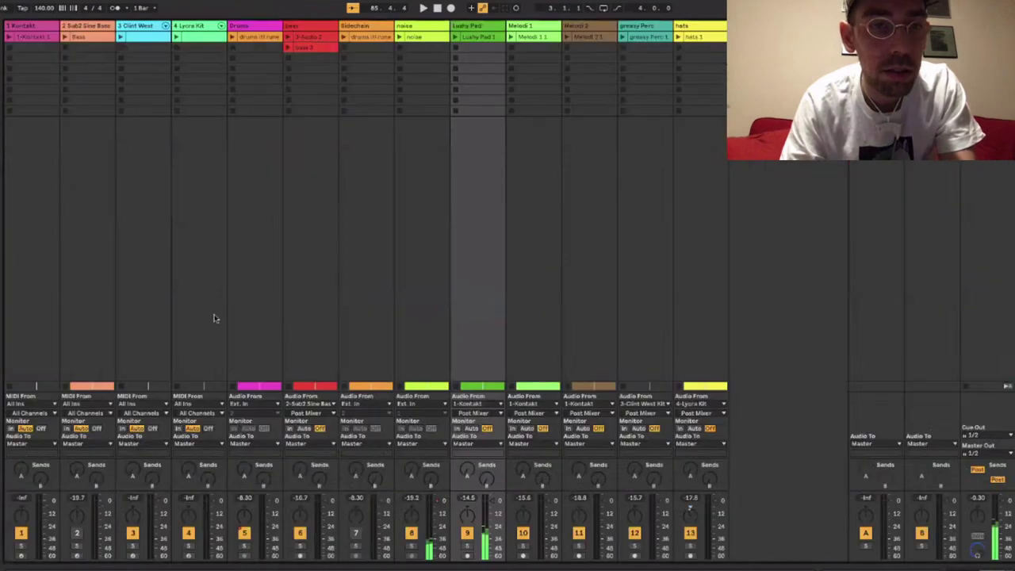
Solo the 3 Clint West and 4 Lycra Kit tracks and launch their session clips.
left_click(134, 547)
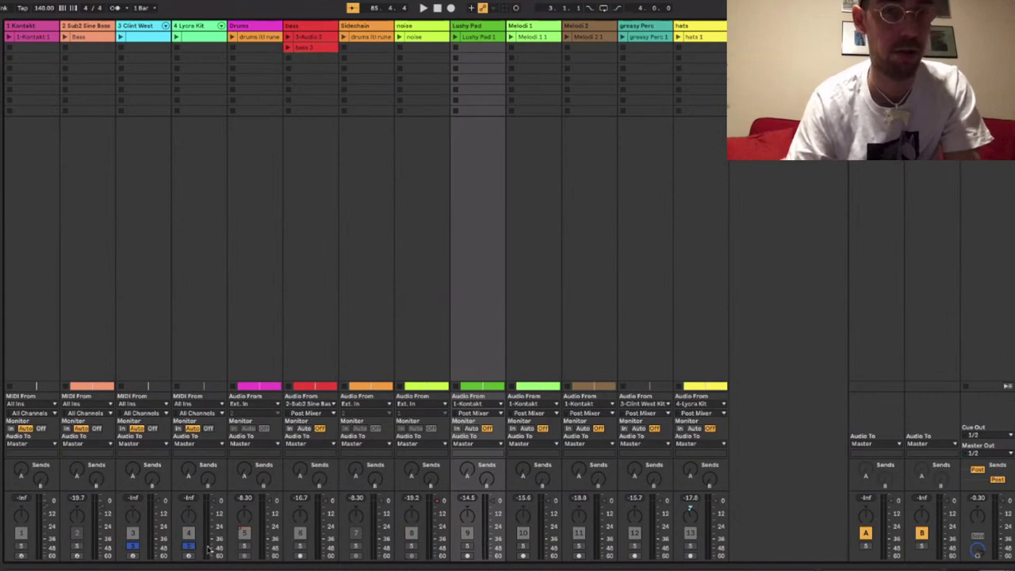
left_click(175, 37)
left_click(120, 37)
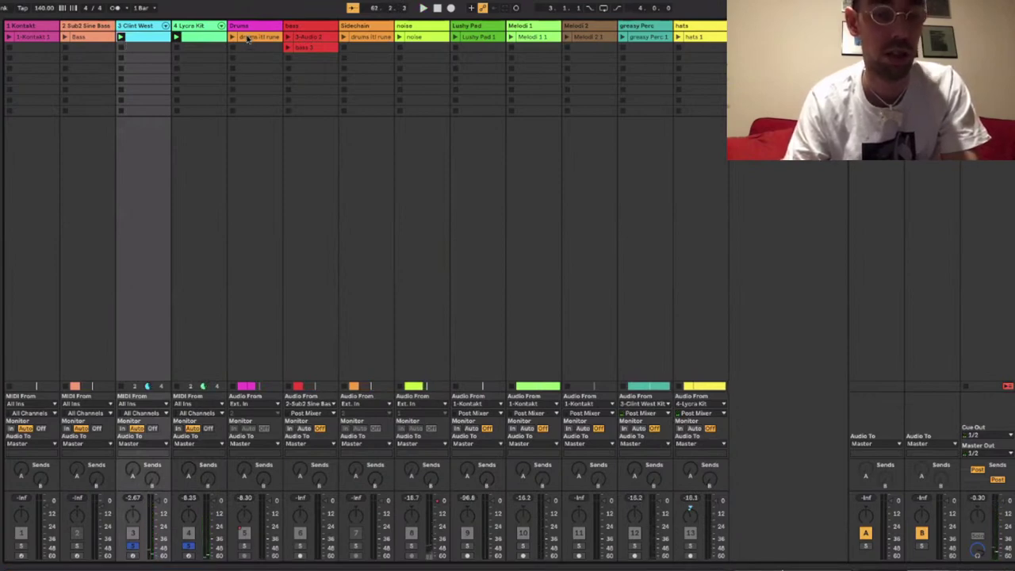
key("Tab")
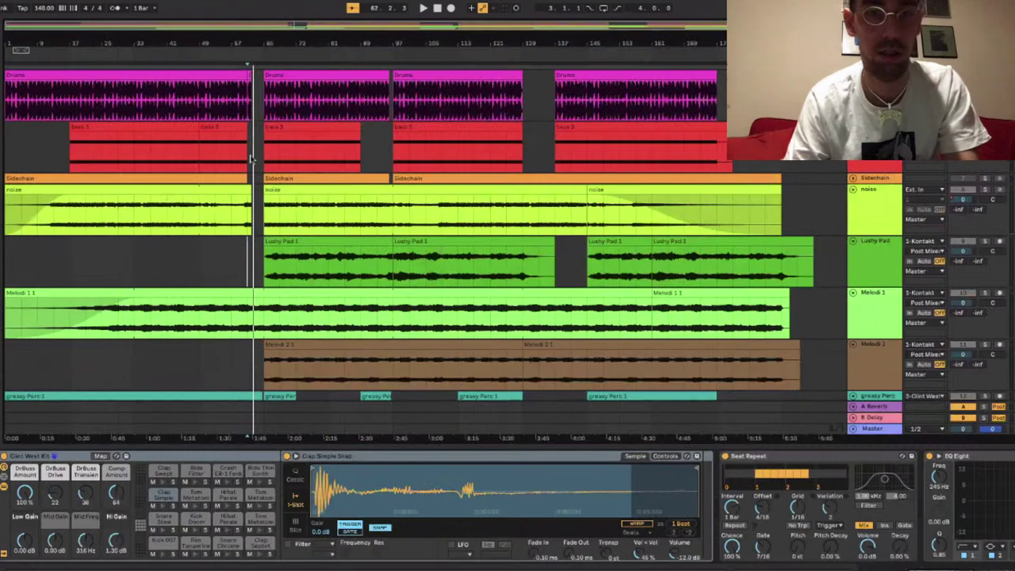
scroll(251, 159, "up", 1)
key("Tab")
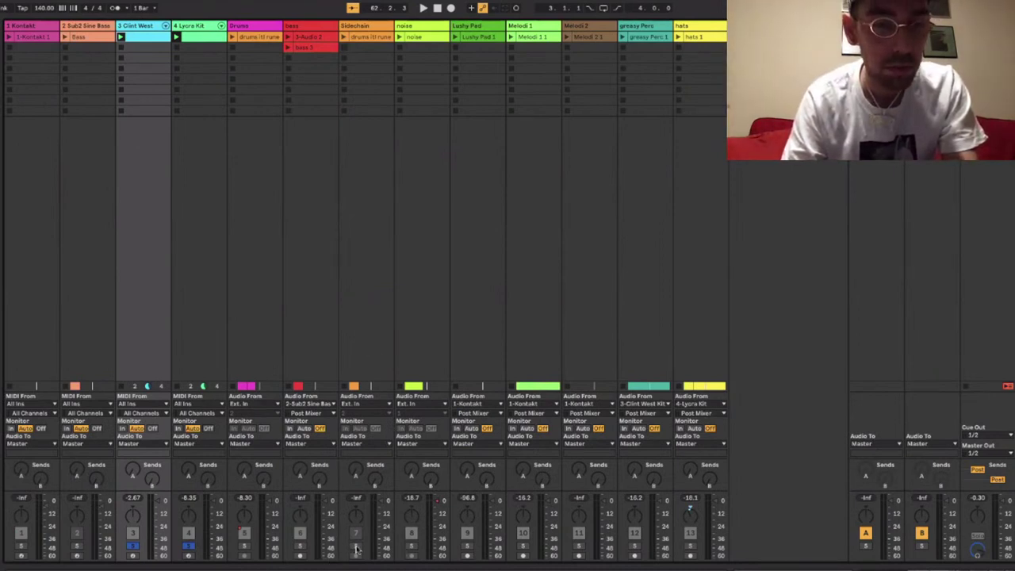
Solo the Drums track too, open its drums clip and launch it alongside the two kits.
left_click(254, 38)
double_click(254, 38)
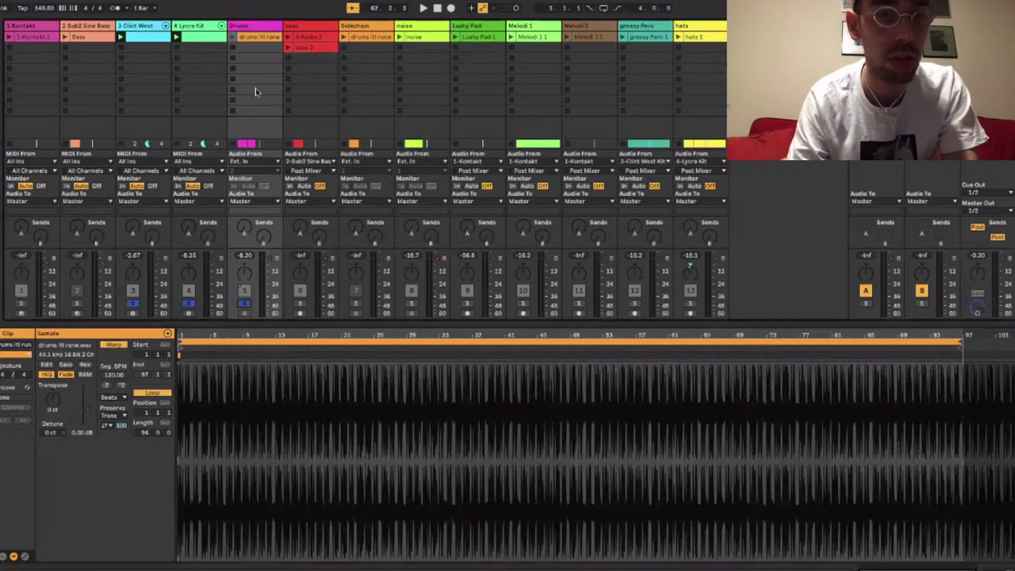
left_click(232, 37)
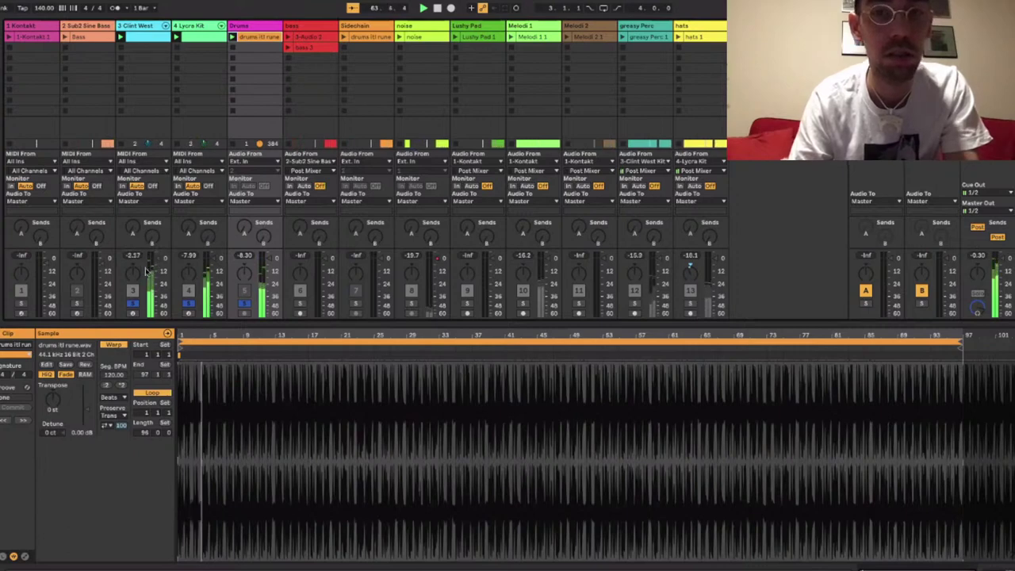
Show the Drums track's devices and list the Compressor presets among the browser's audio effects.
left_click(261, 27)
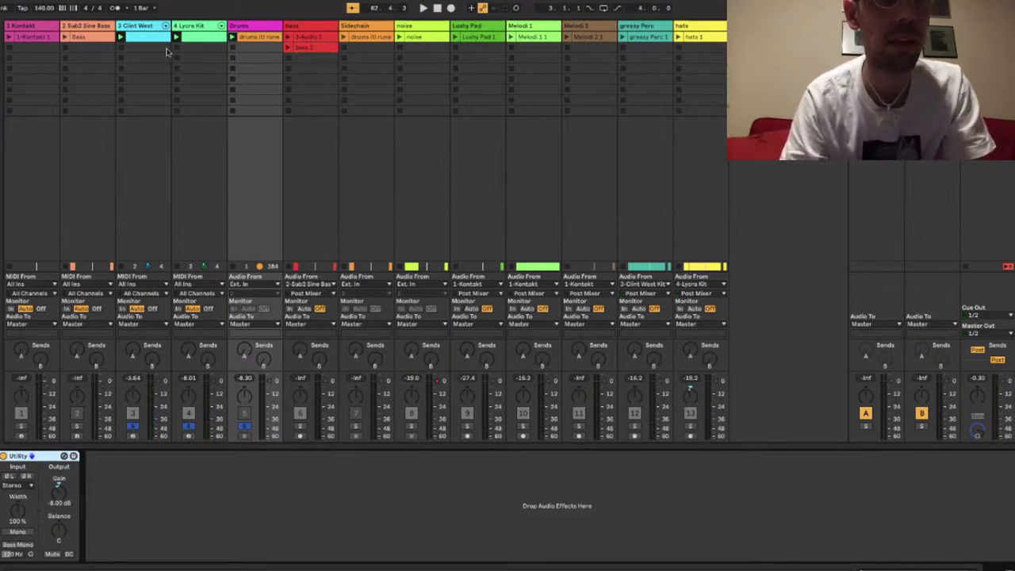
left_click_drag(156, 386, 156, 387)
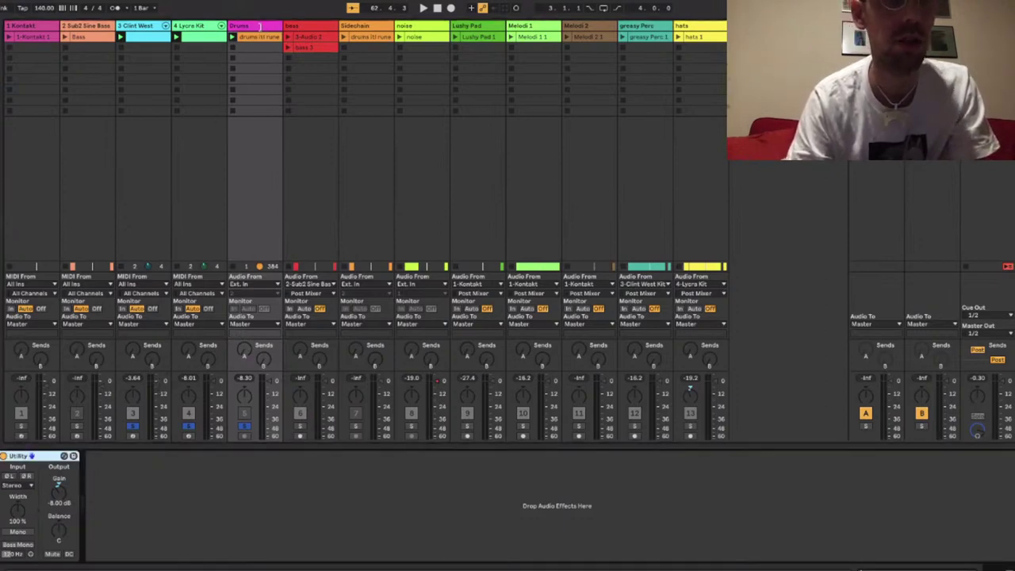
key("ctrl+alt+b")
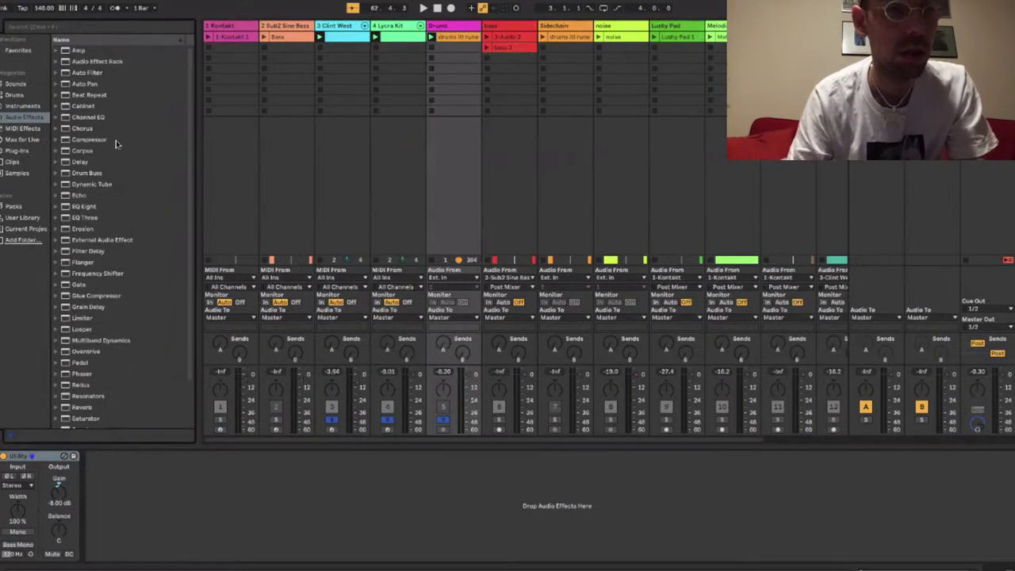
left_click(56, 140)
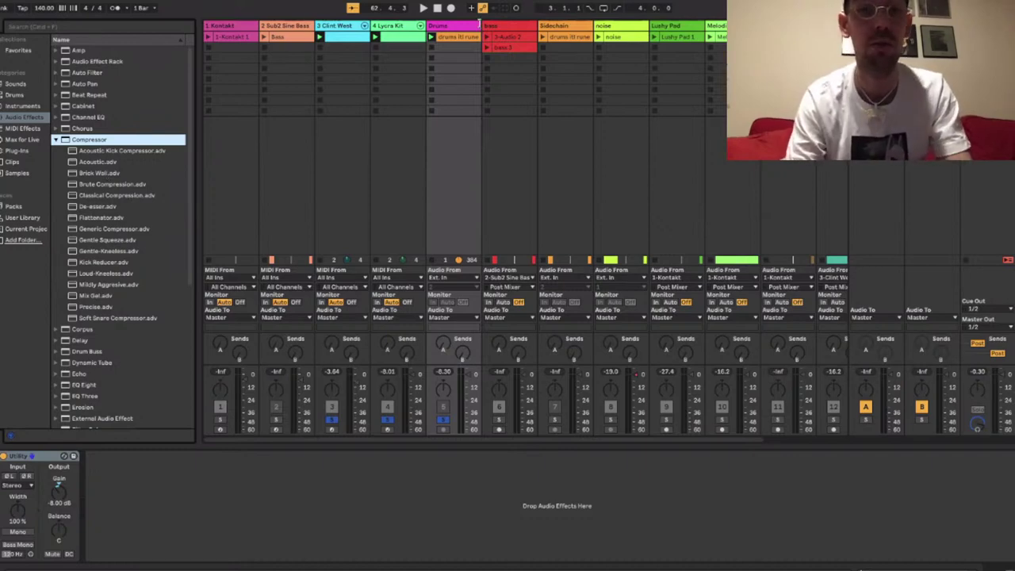
Keep only the Drums track soloed during playback and add the Brick Wall compressor preset after its Utility.
left_click(456, 36)
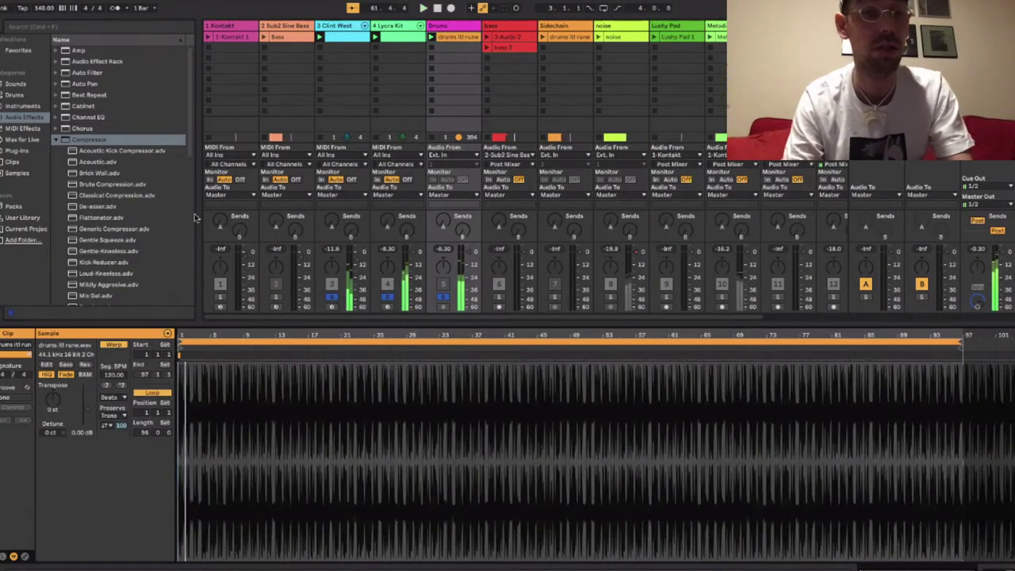
left_click(442, 298)
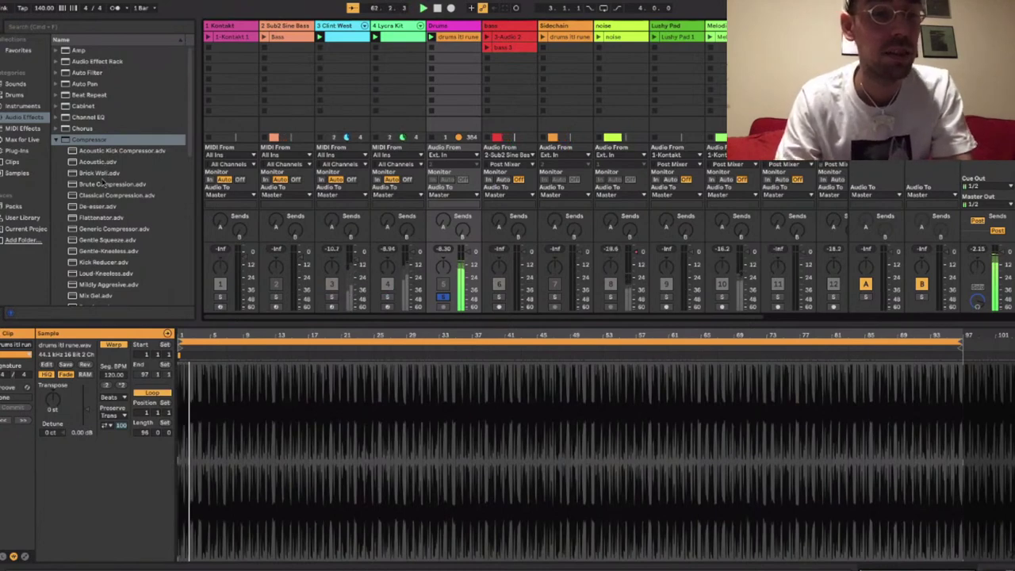
double_click(99, 172)
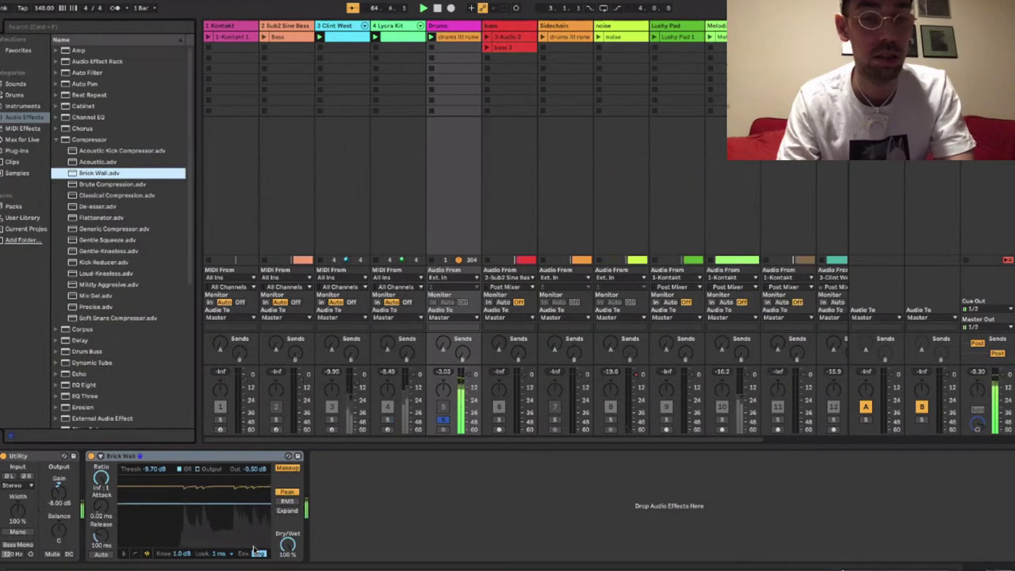
Compare the drums with the Brick Wall compressor switched off and on, leaving it on, and collapse the Compressor presets.
left_click(91, 456)
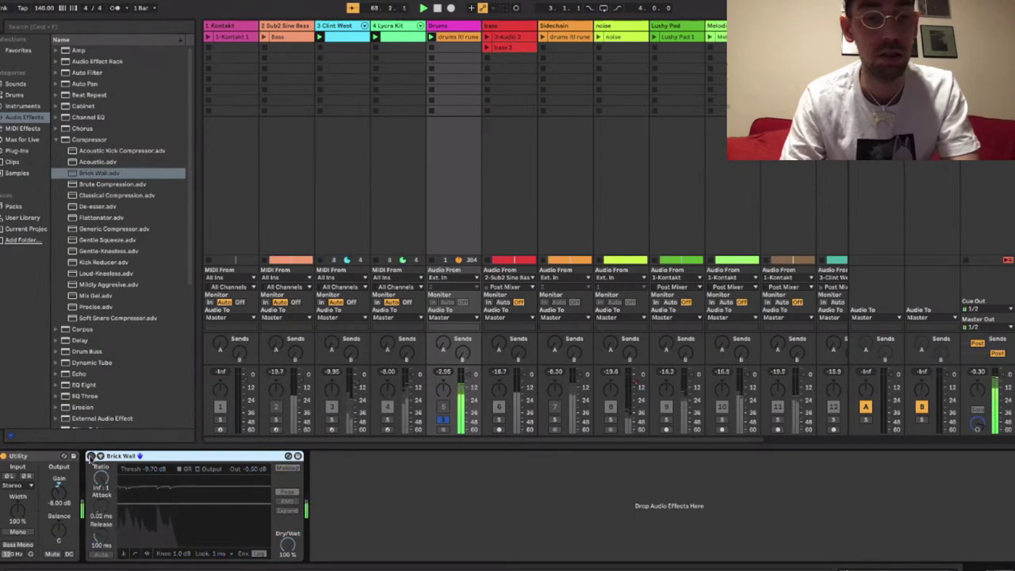
left_click(91, 456)
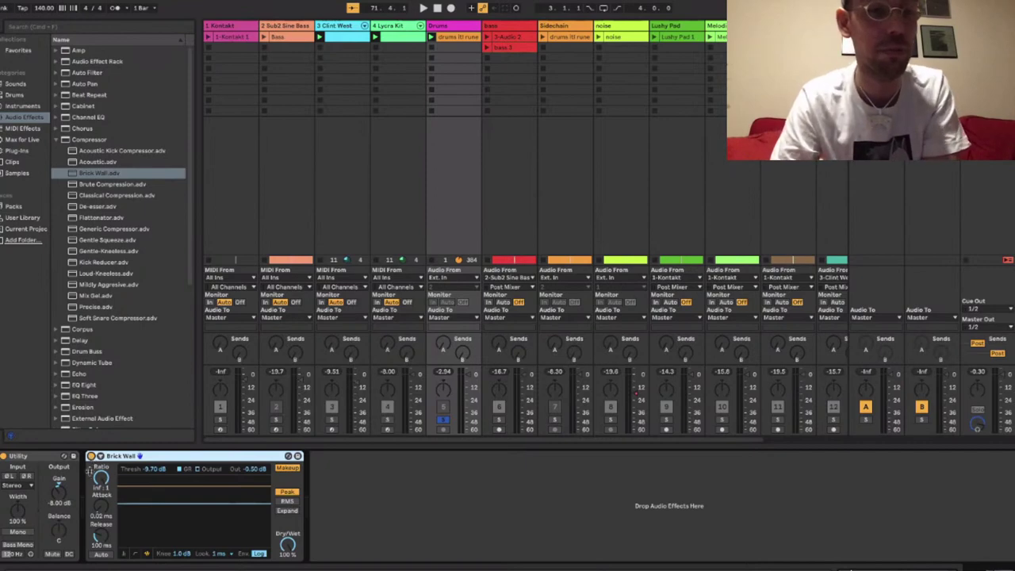
left_click(56, 140)
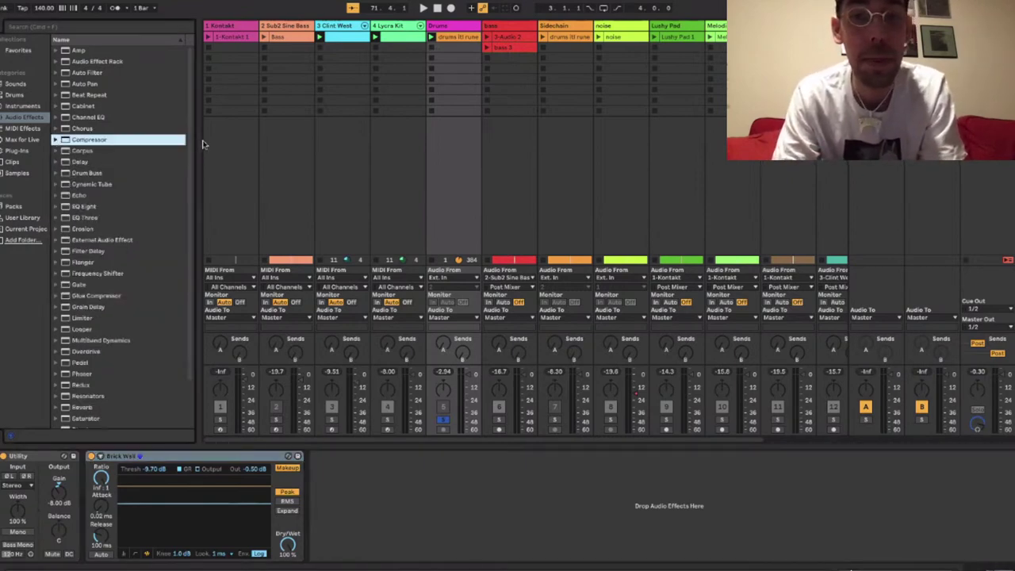
key("Tab")
key("Tab")
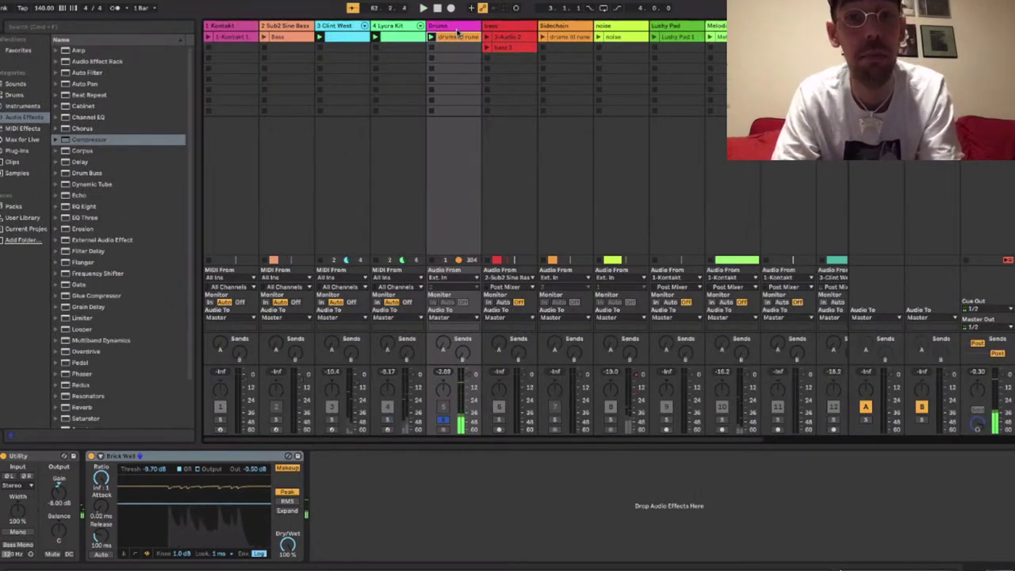
scroll(116, 239, "down", 3)
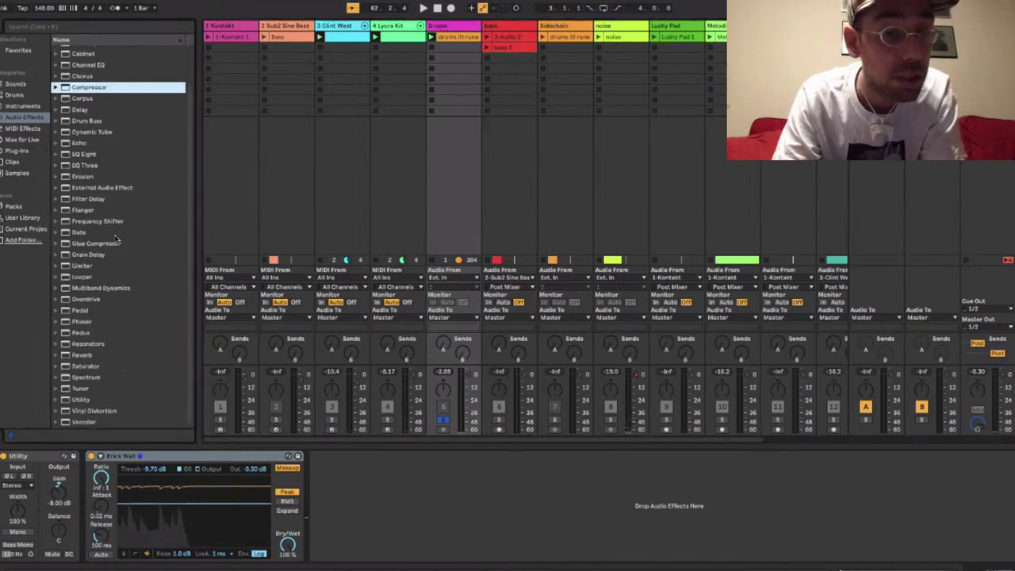
scroll(116, 239, "up", 3)
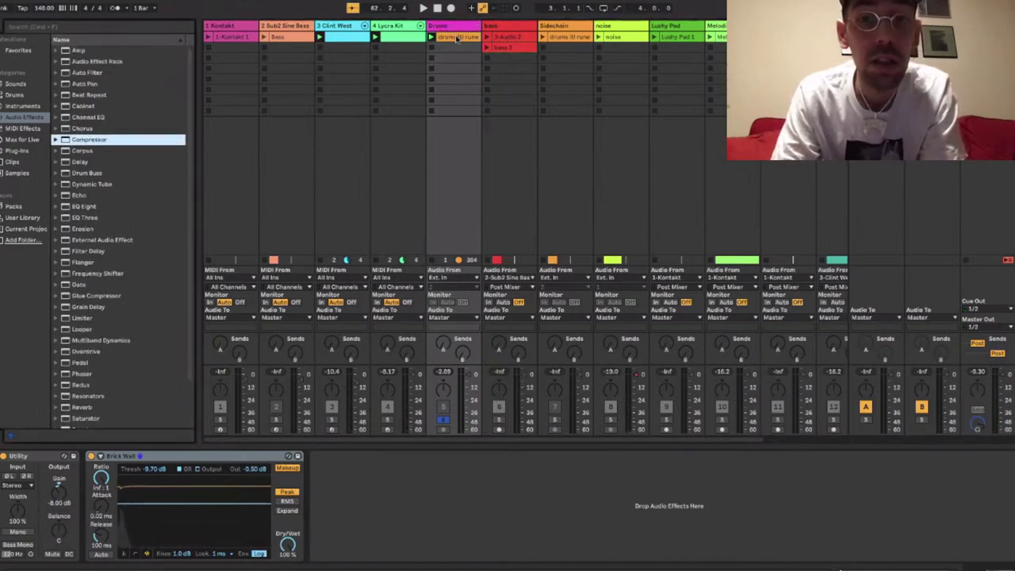
Open the drums clip and try it with its warp tempo doubled to 240 BPM, then halve the tempo again.
double_click(457, 38)
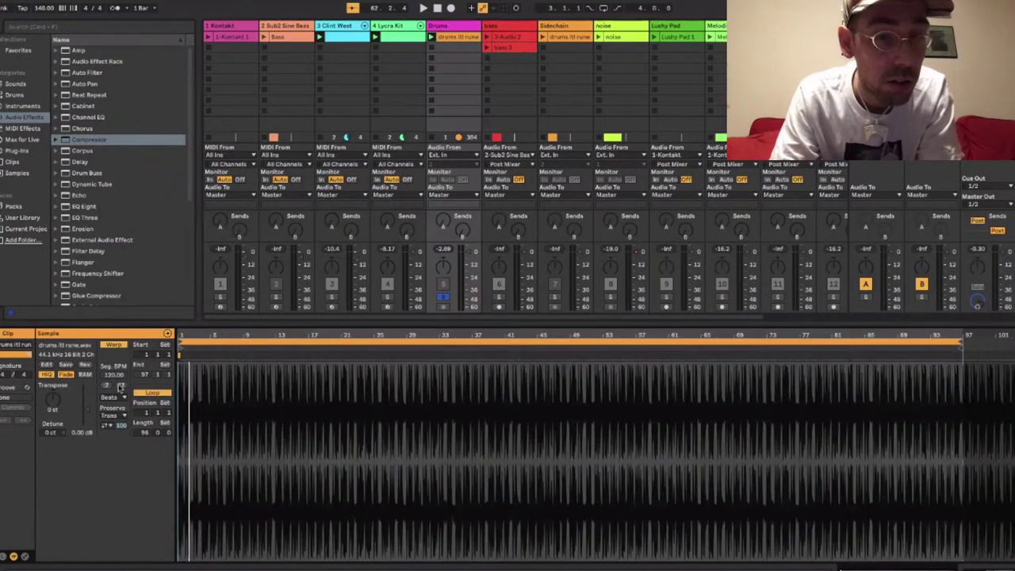
left_click(122, 387)
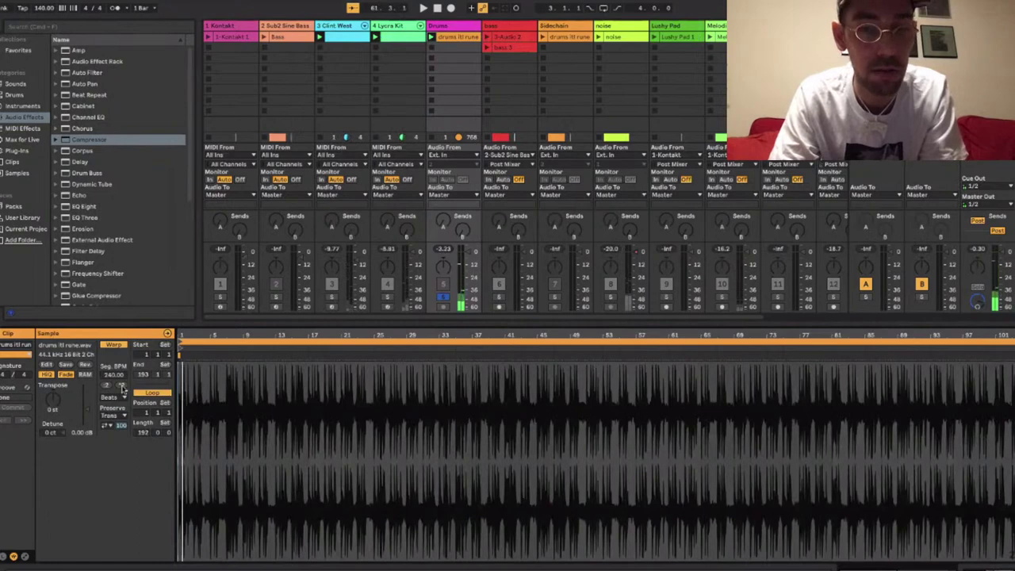
left_click(106, 386)
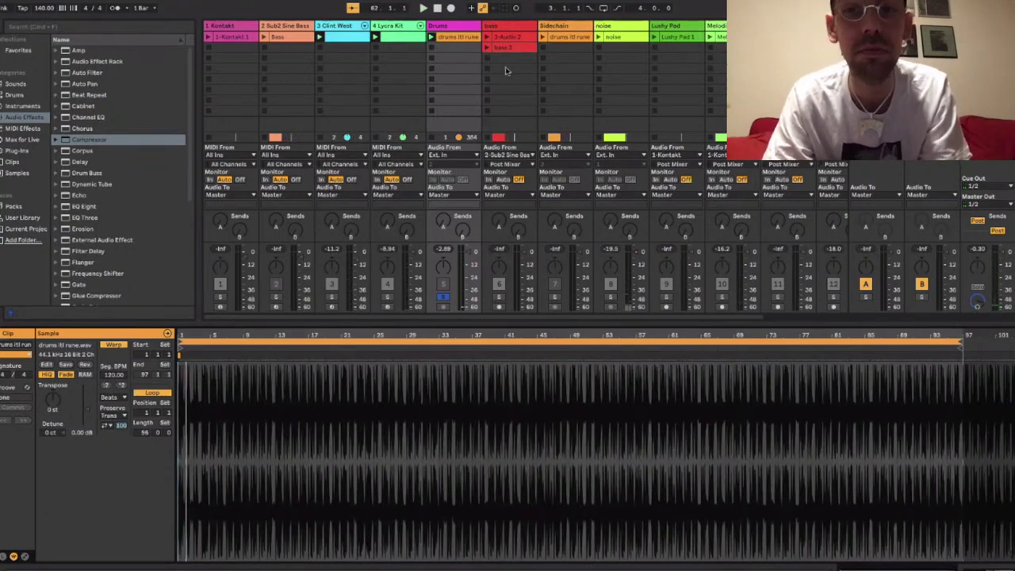
Examine the Melodi 1, Lushy Pad and Melodi 2 audio clips and compare them with the Kontakt MIDI clip's notes.
scroll(556, 60, "right", 5)
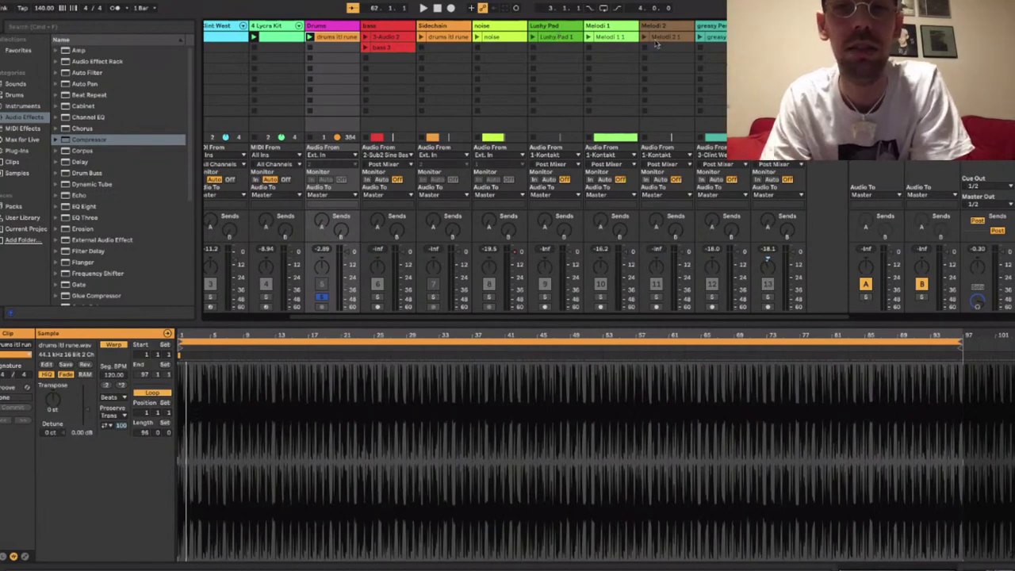
left_click(610, 39)
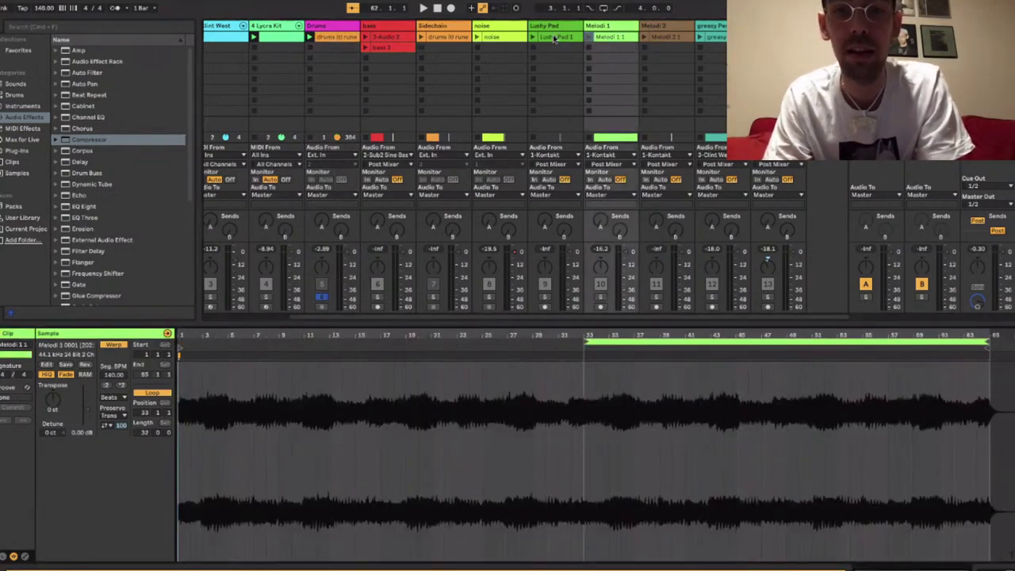
left_click(555, 39)
left_click(679, 44)
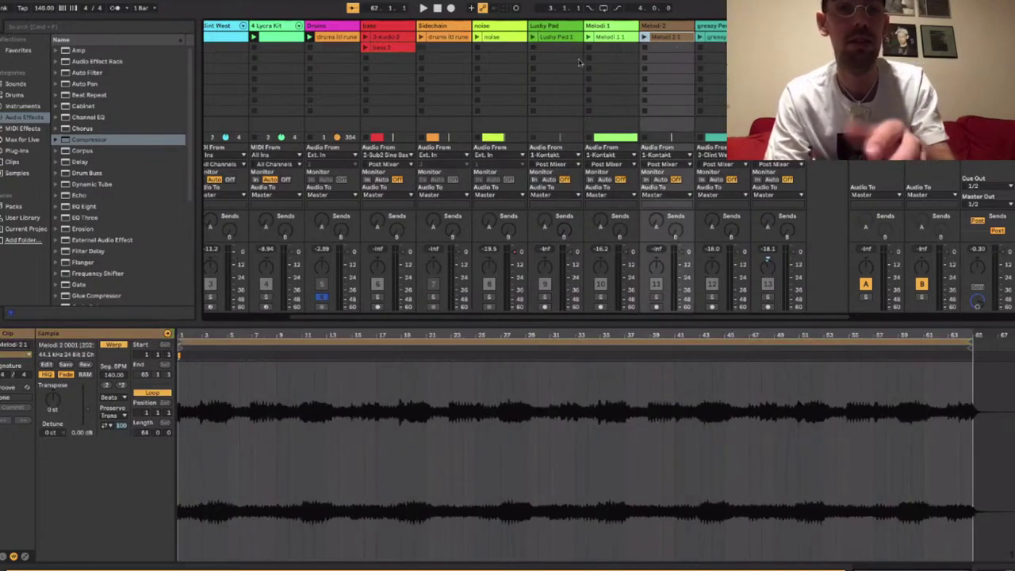
scroll(481, 101, "left", 2)
left_click(235, 39)
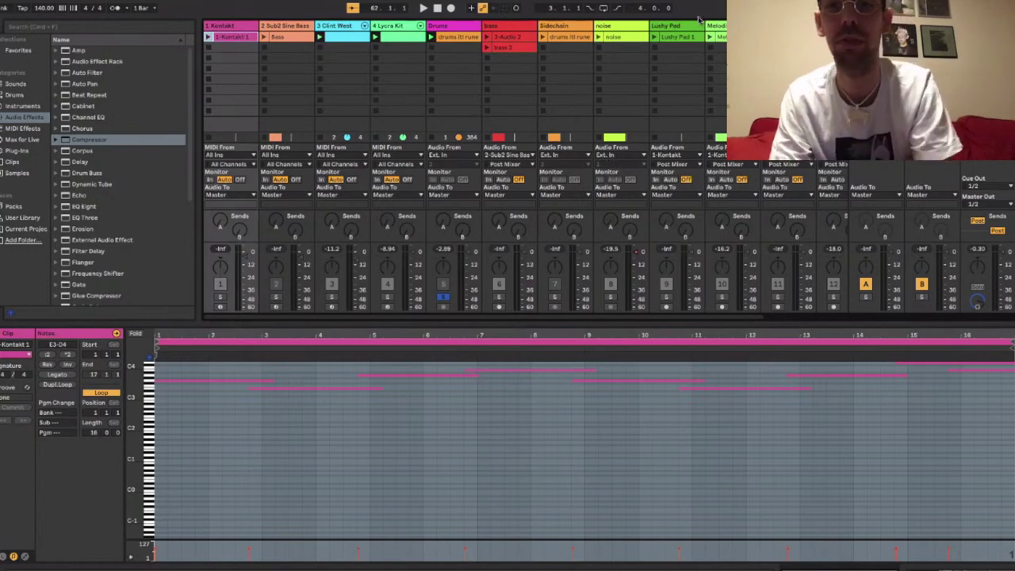
left_click(681, 36)
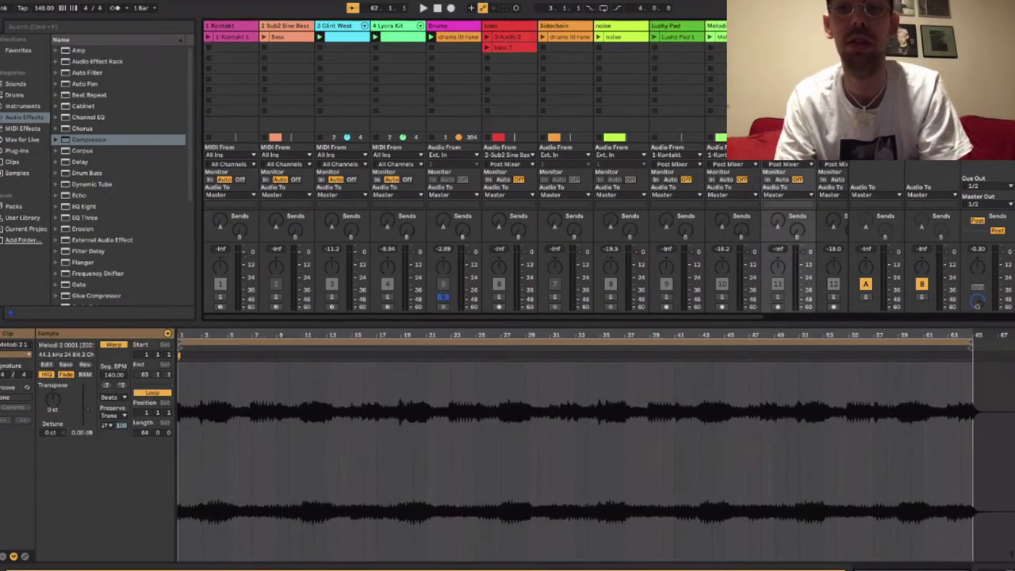
left_click(240, 27)
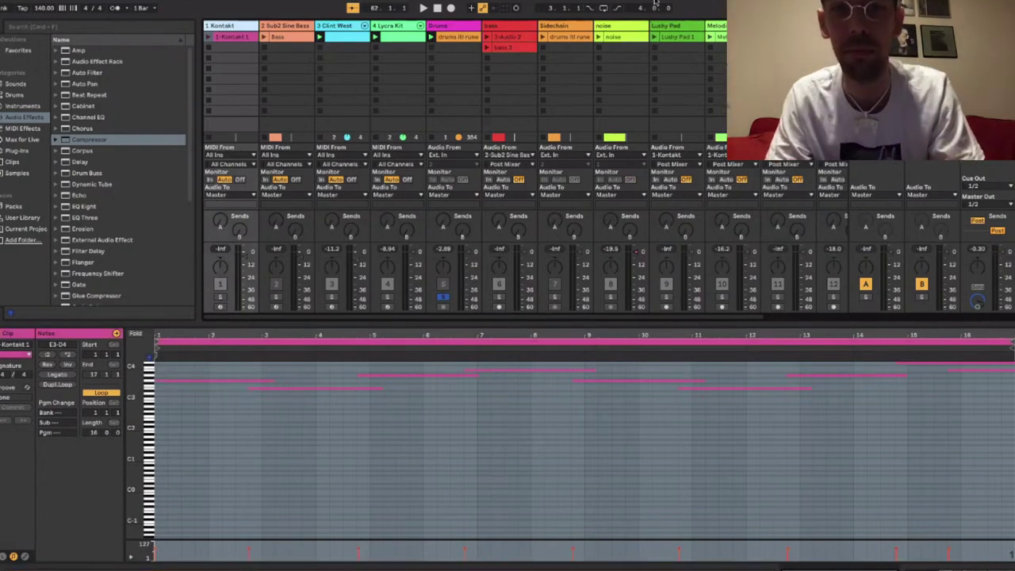
left_click(678, 29)
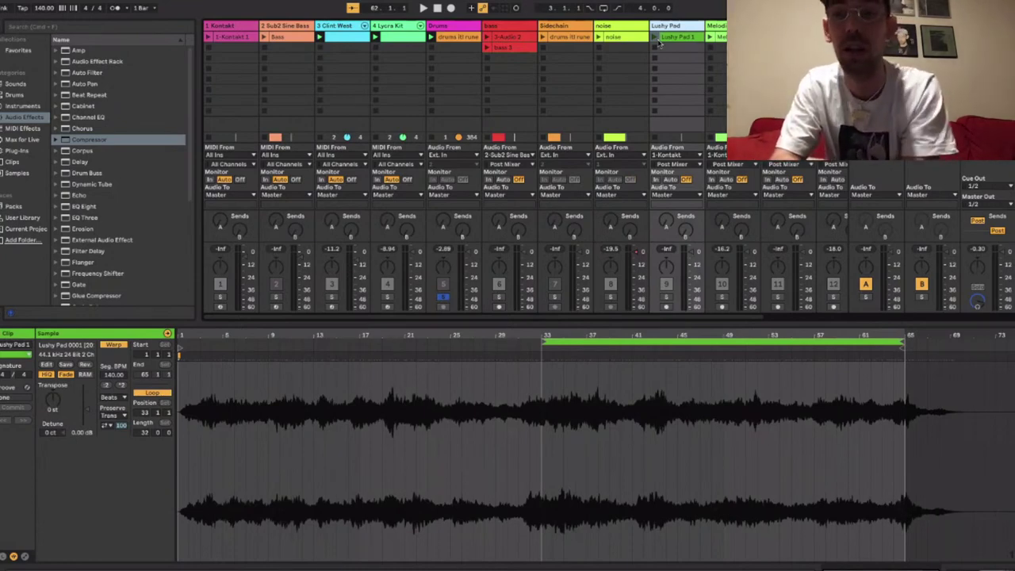
Solo only the Kontakt track and launch its MIDI clip.
left_click(221, 296)
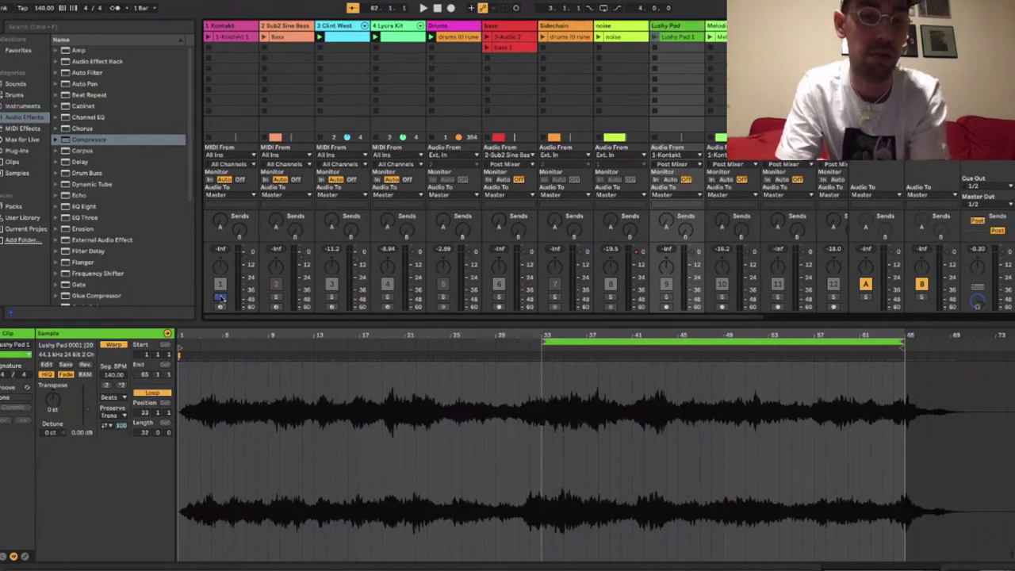
left_click(208, 38)
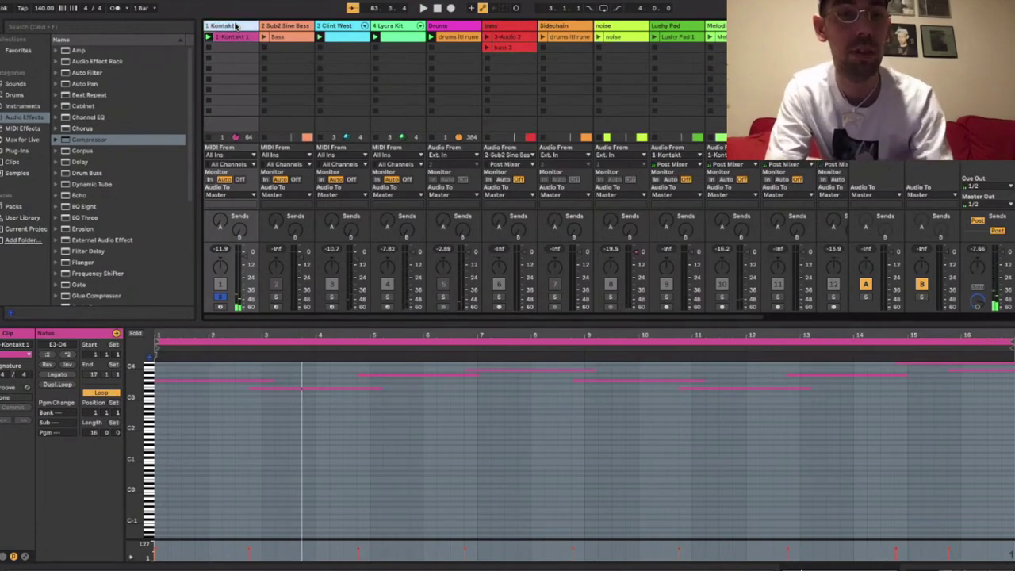
Insert a new MIDI track directly after the Kontakt track and copy the 1-Kontakt 1 clip into its first slot.
left_click(236, 27)
key("super+shift+t")
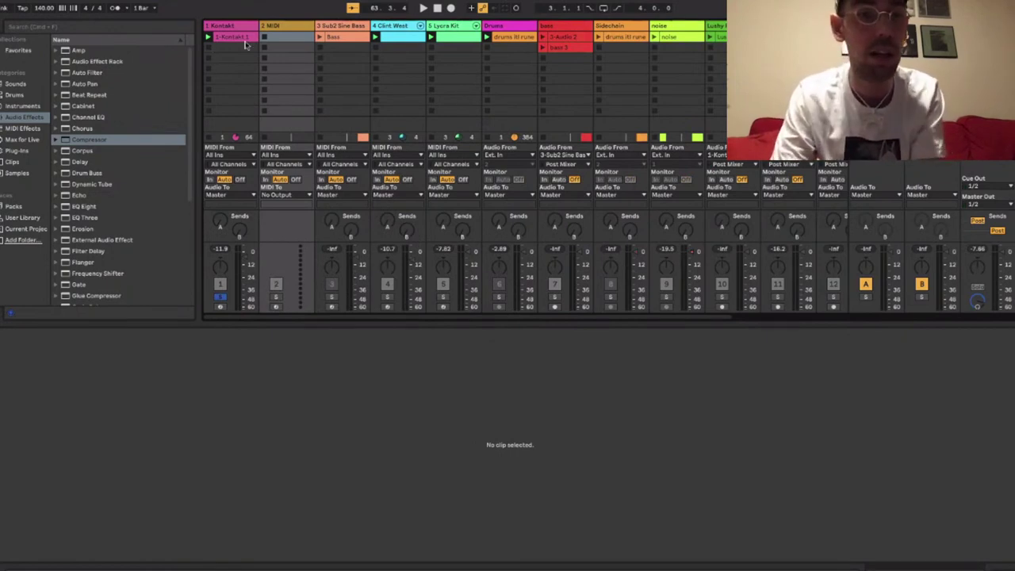
left_click(233, 42)
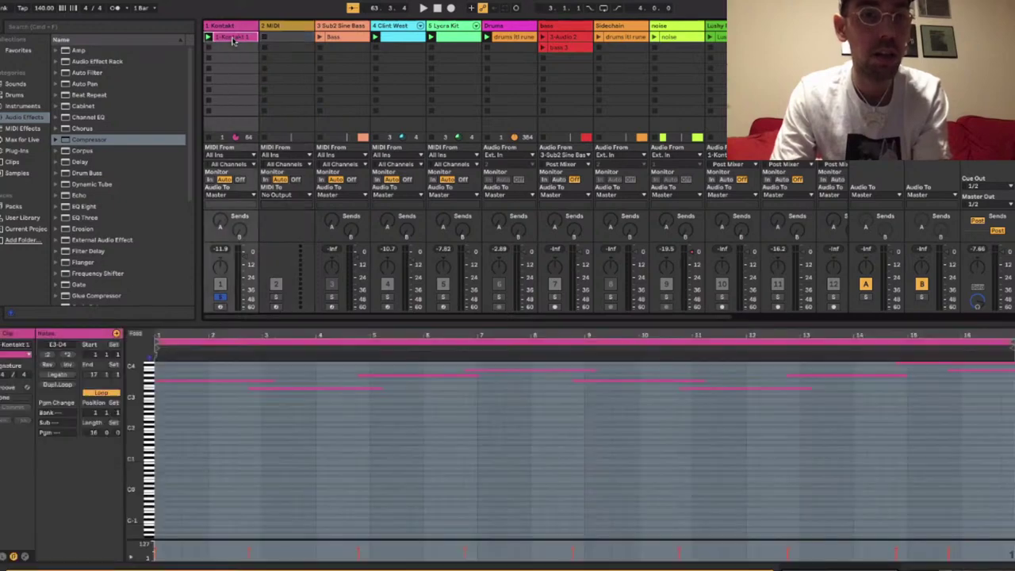
left_click_drag(234, 42, 276, 39)
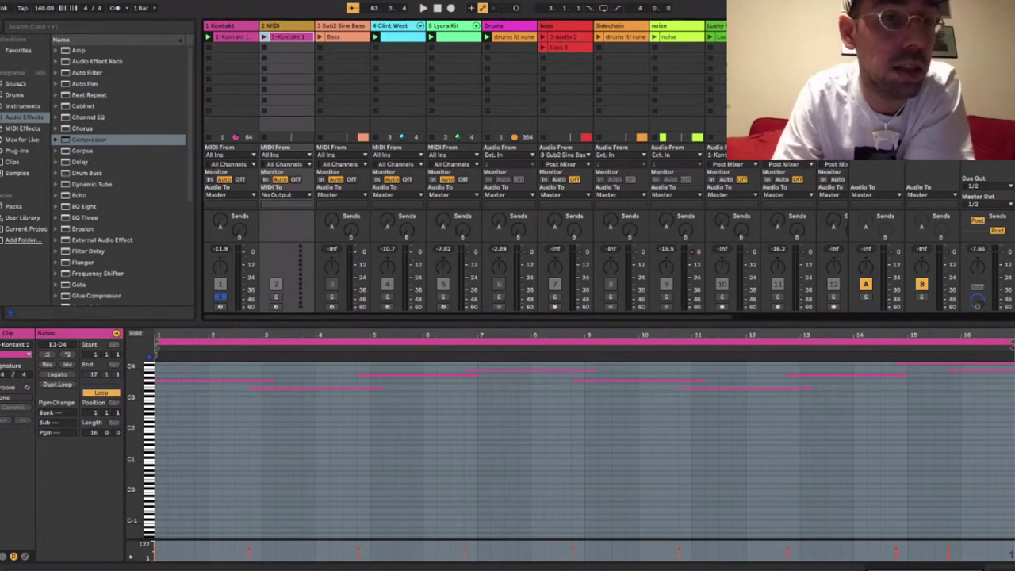
Browse the Voices sounds and load the Spacious Choir preset onto the new MIDI track.
left_click(16, 85)
scroll(91, 204, "down", 3)
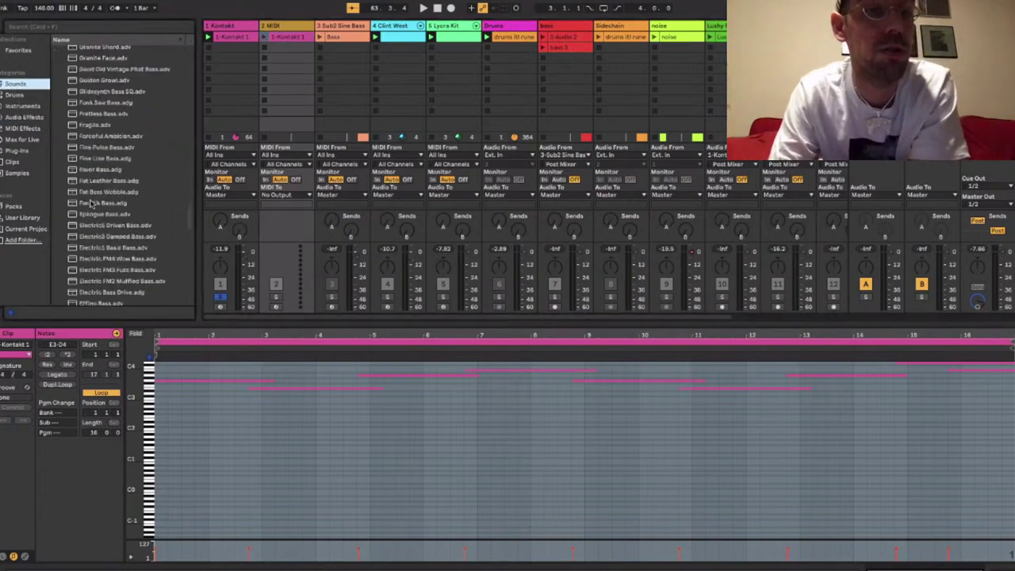
scroll(92, 204, "up", 20)
left_click(56, 76)
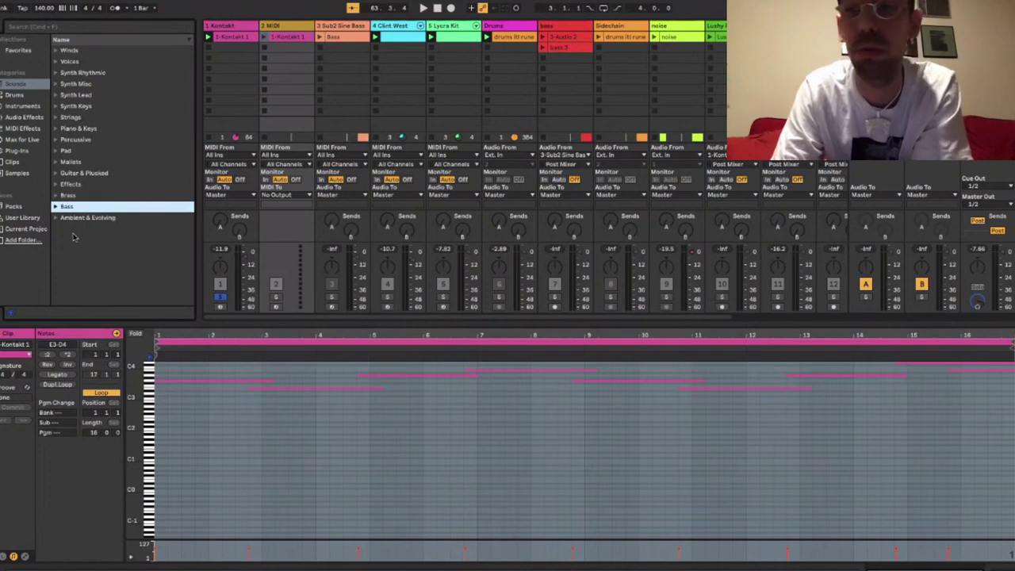
left_click(56, 61)
scroll(89, 236, "down", 6)
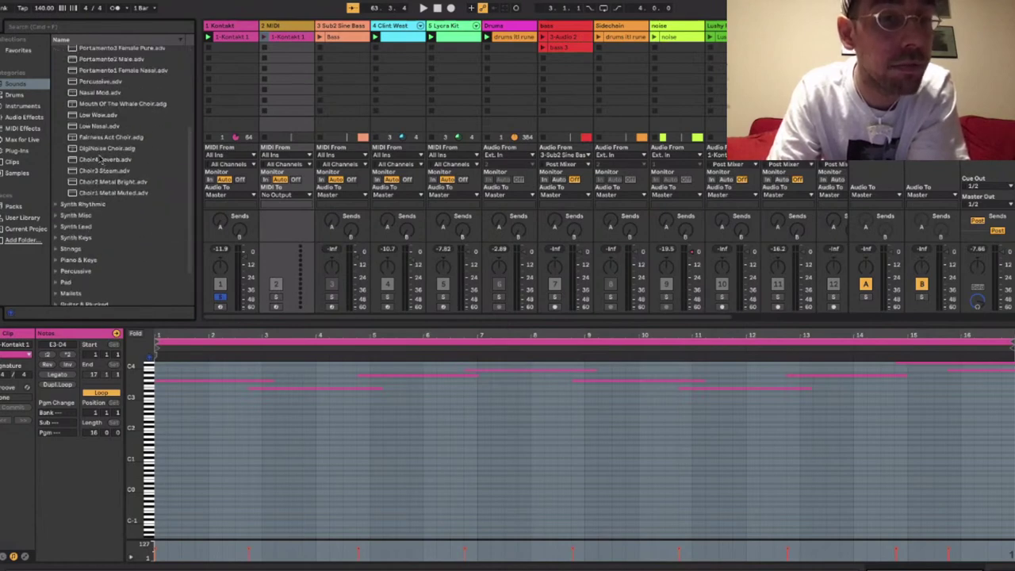
scroll(100, 162, "up", 5)
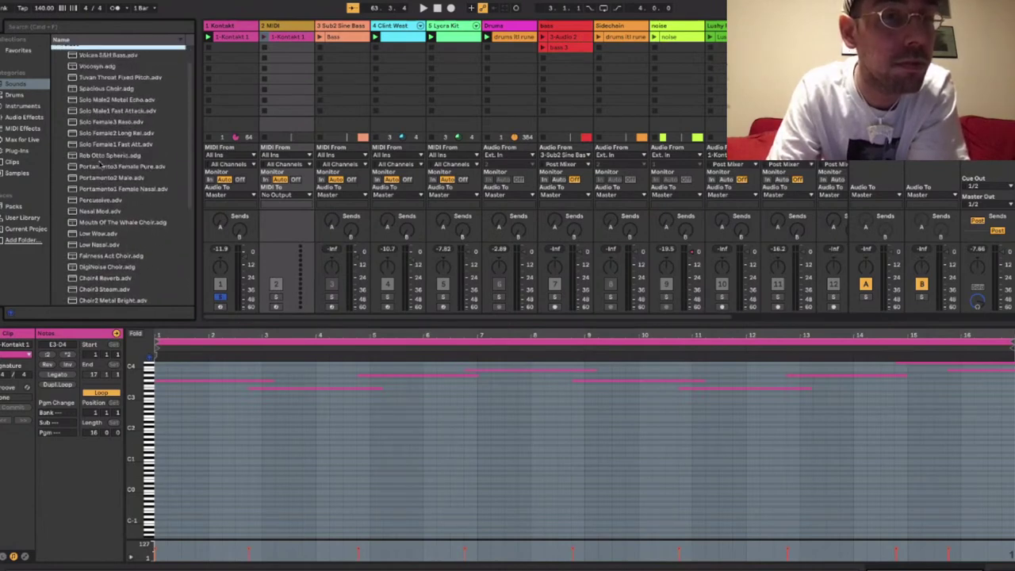
scroll(101, 165, "up", 2)
left_click(116, 103)
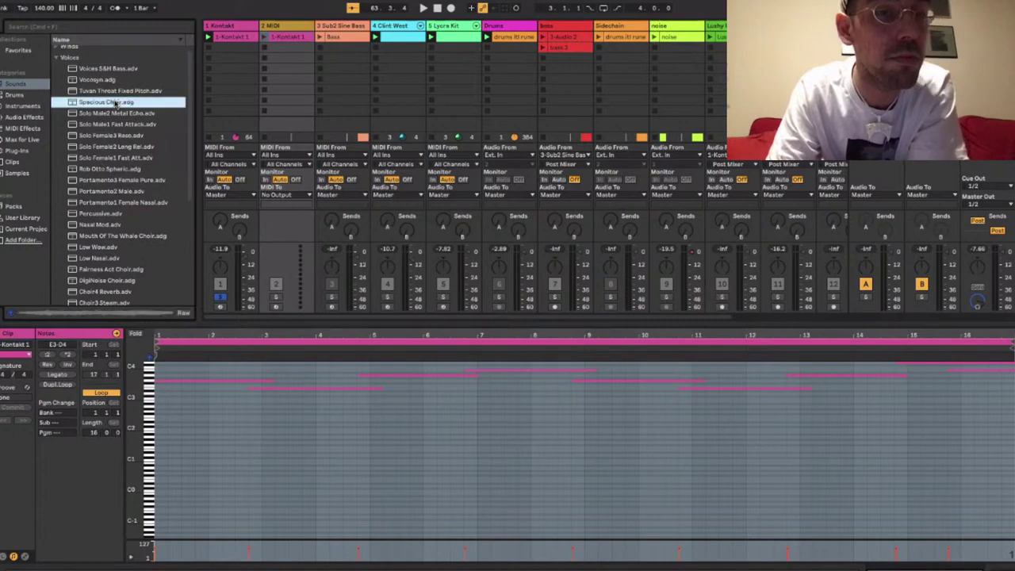
double_click(116, 103)
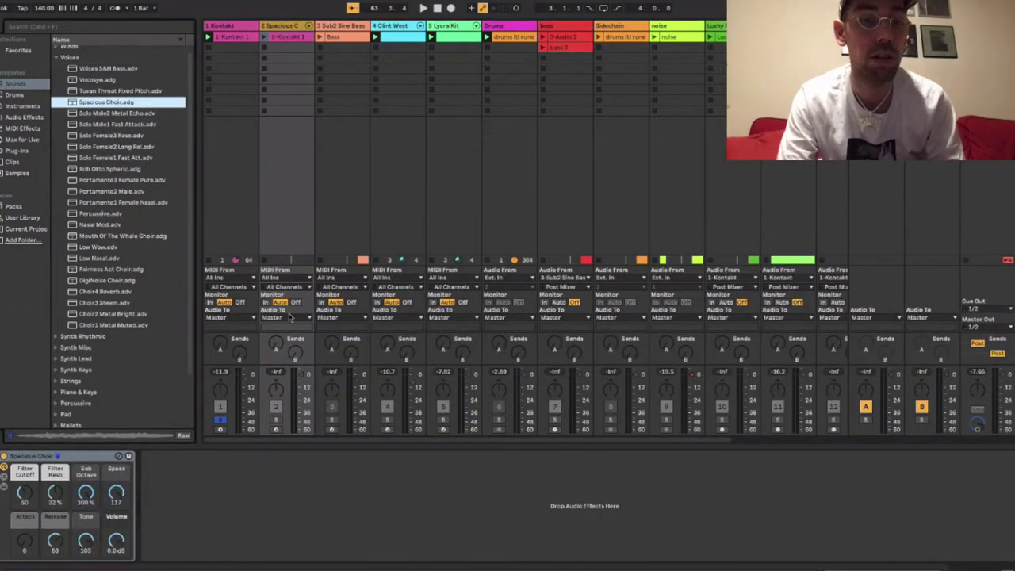
Adjust the Spacious Choir track's volume and solo it with the Kontakt track, launching its copied clip.
left_click(293, 399)
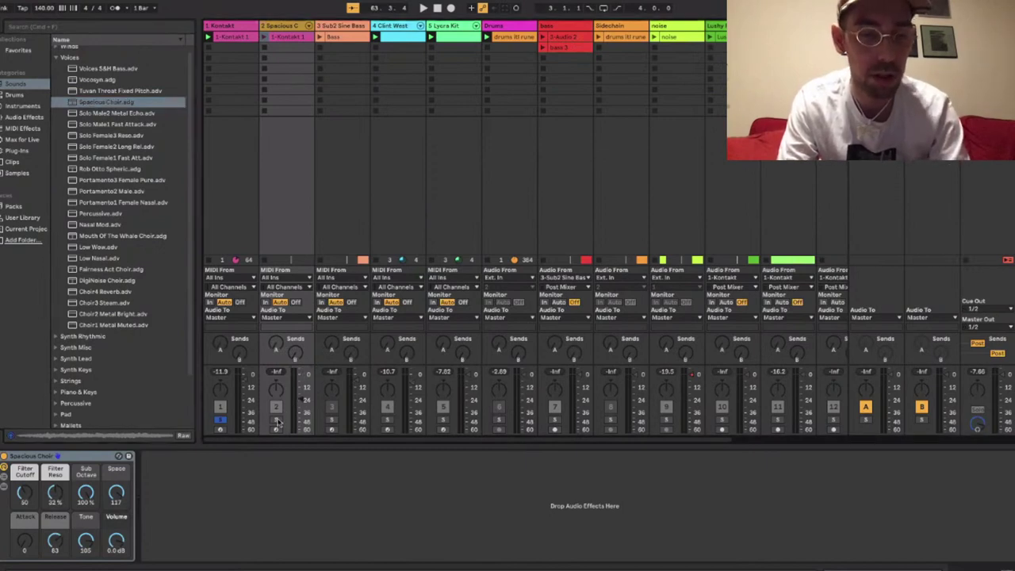
left_click(263, 38)
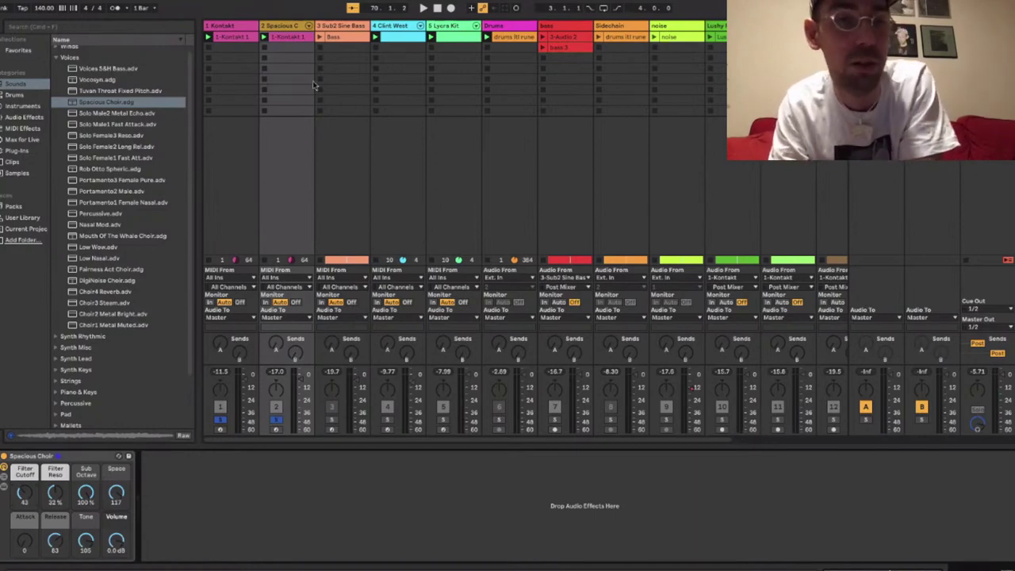
left_click(233, 37)
right_click(305, 37)
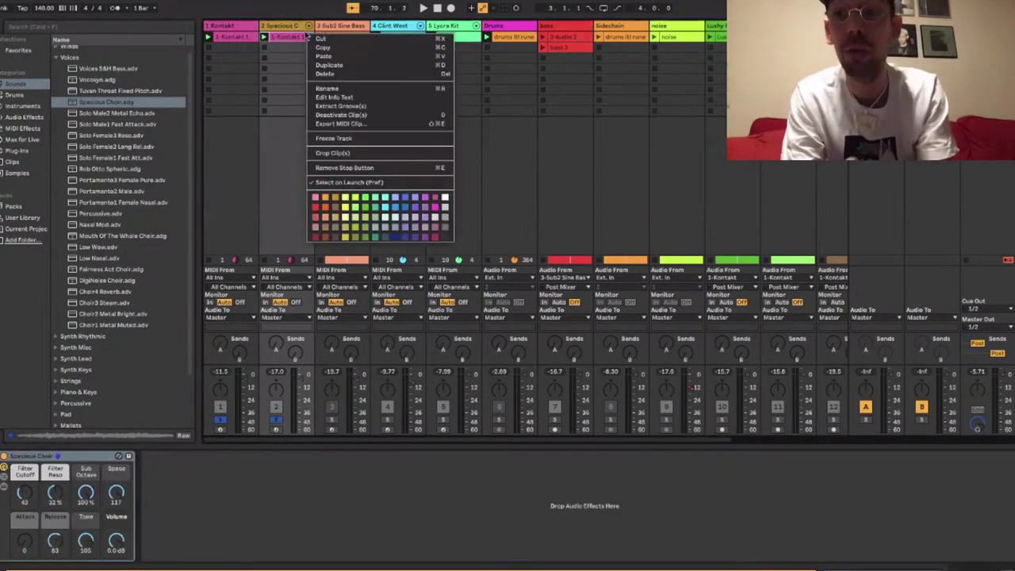
left_click(289, 27)
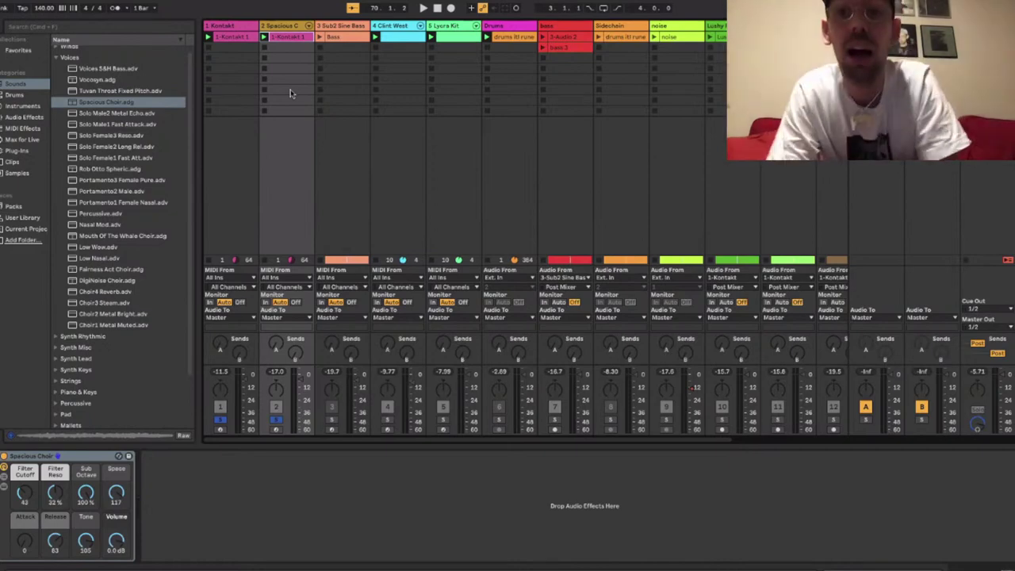
scroll(289, 93, "right", 3)
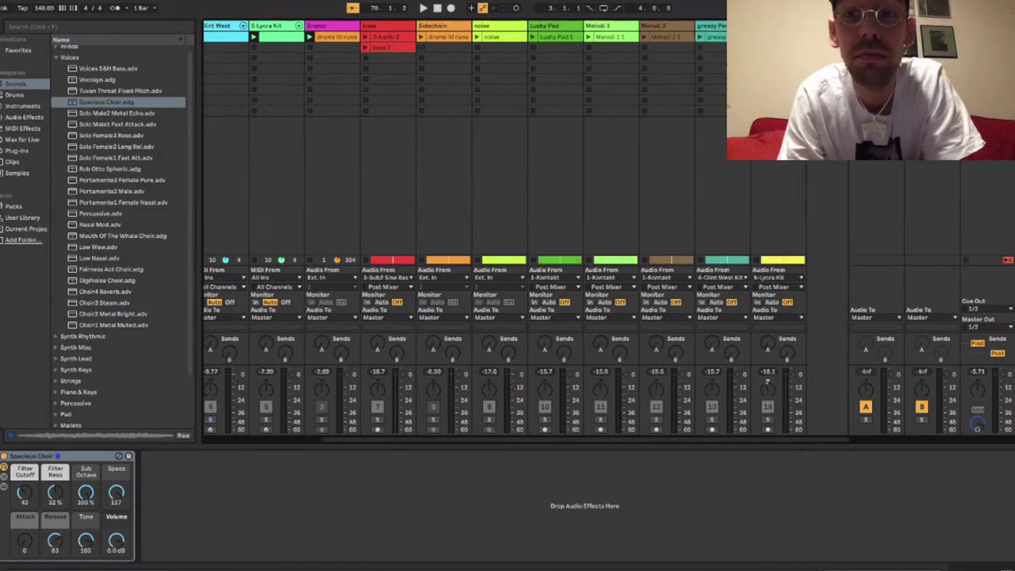
scroll(544, 118, "left", 3)
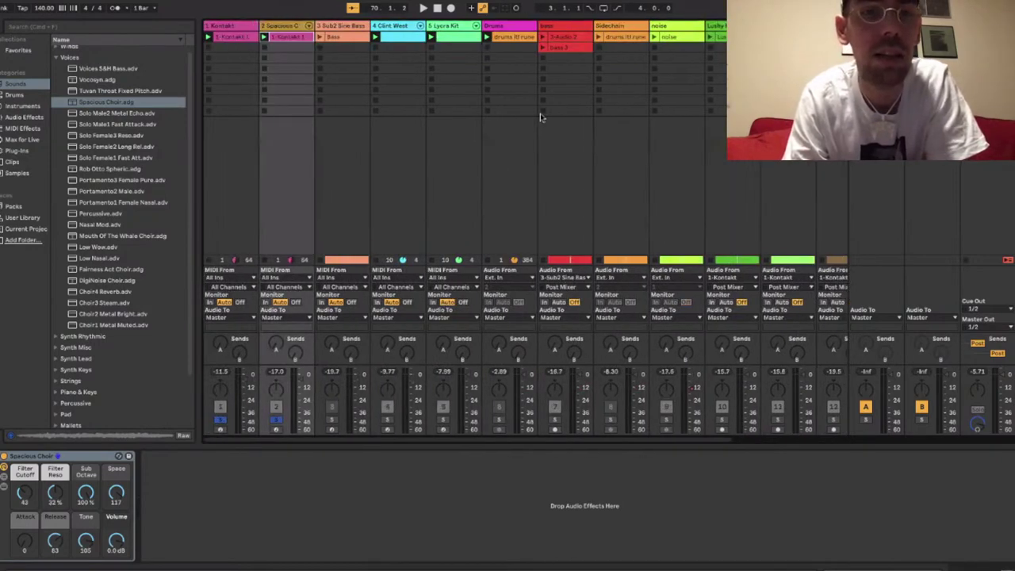
Review the Clint West Kit track's device chain through Beat Repeat, EQ Eight and Auto Filter, and list the browser's audio effects.
left_click(403, 28)
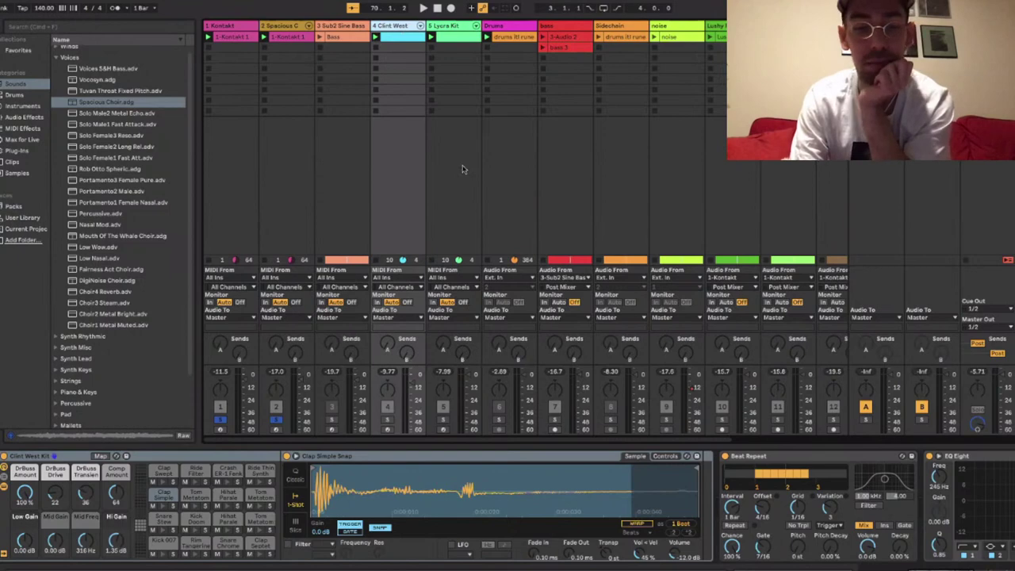
scroll(464, 169, "right", 3)
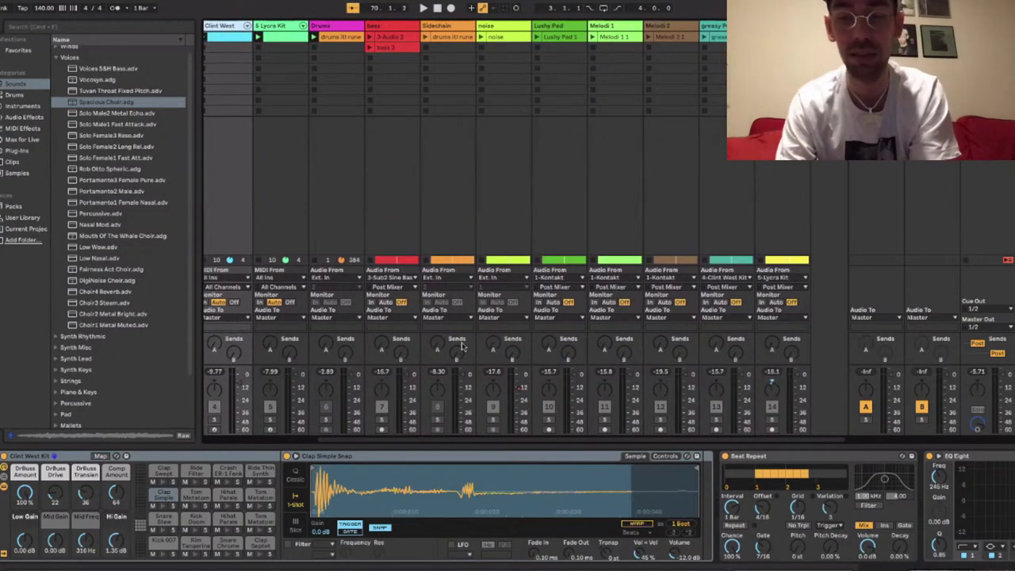
scroll(817, 465, "right", 5)
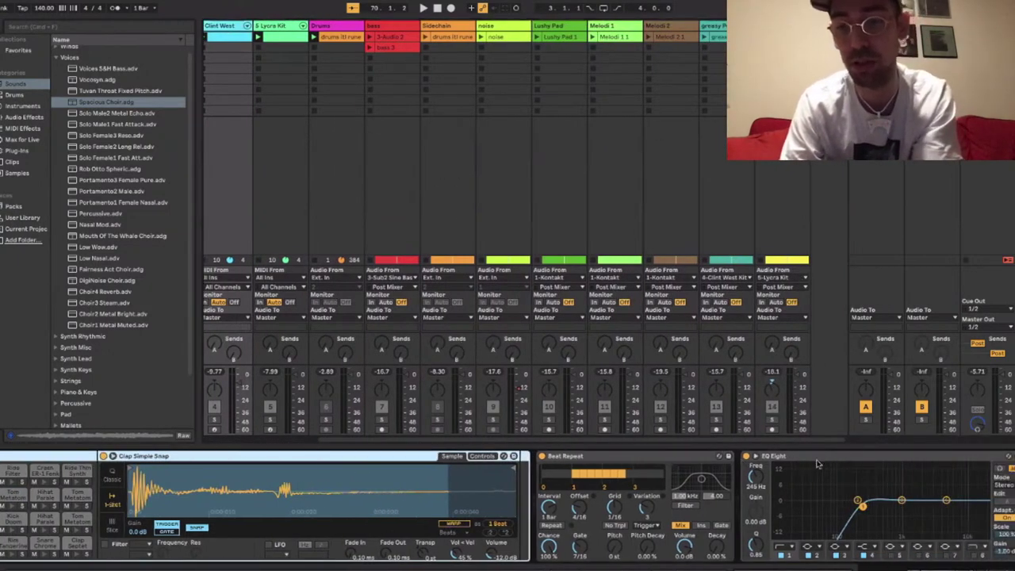
scroll(817, 464, "right", 5)
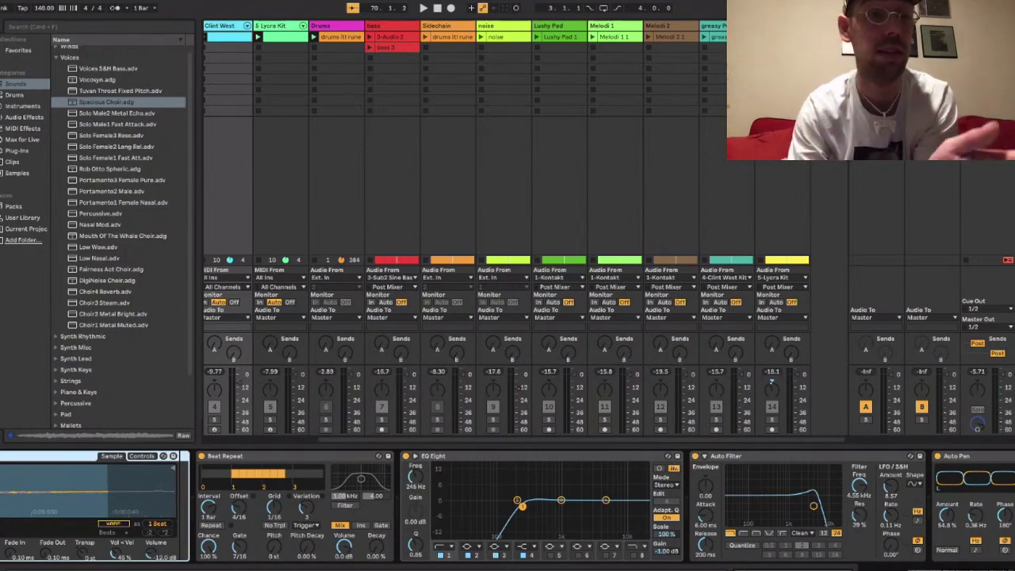
left_click(22, 118)
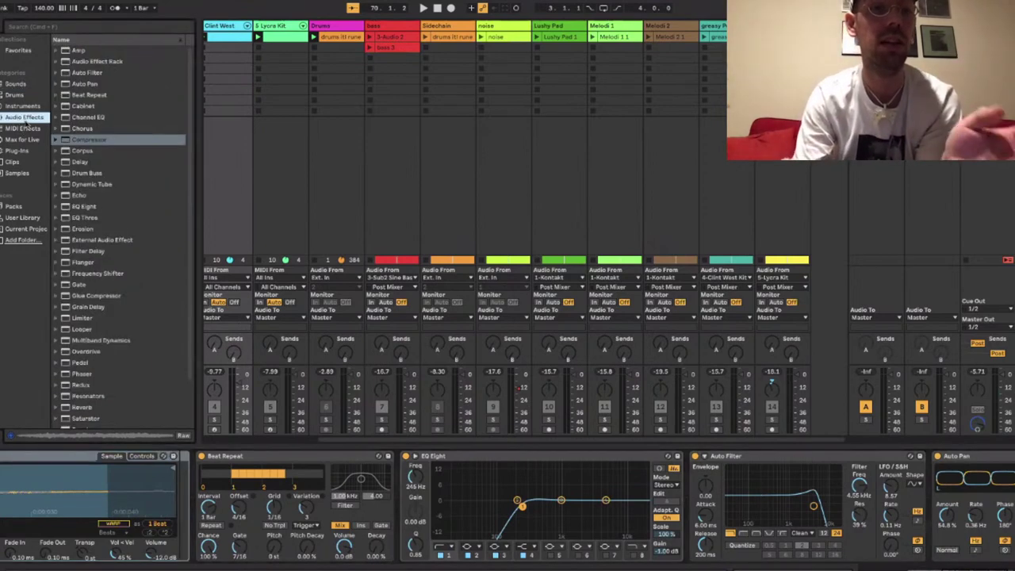
Look over the Master track's Full Chain Master rack in the arrangement, from its macros through to the Spectrum device.
scroll(109, 218, "up", 3)
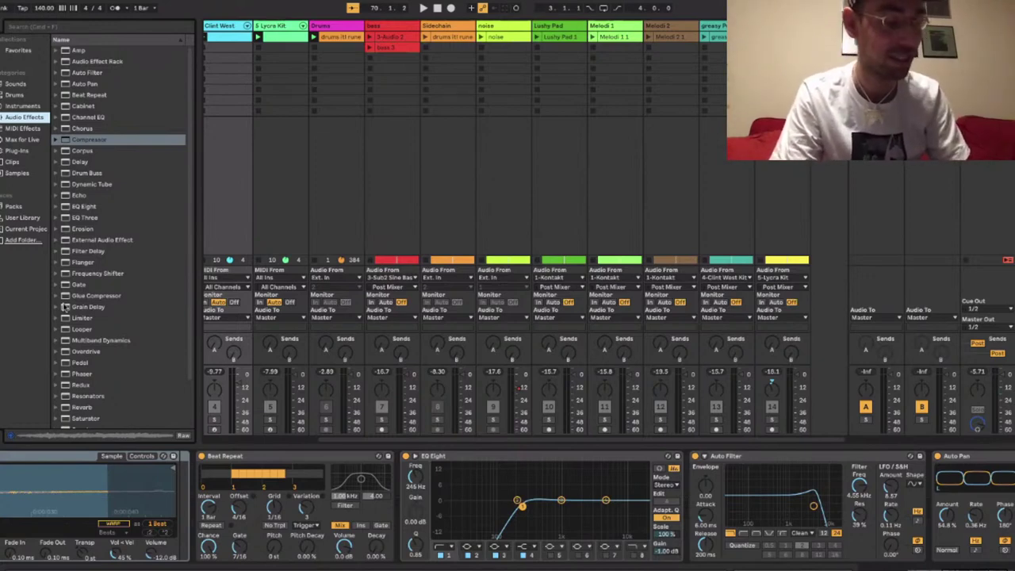
scroll(348, 487, "right", 3)
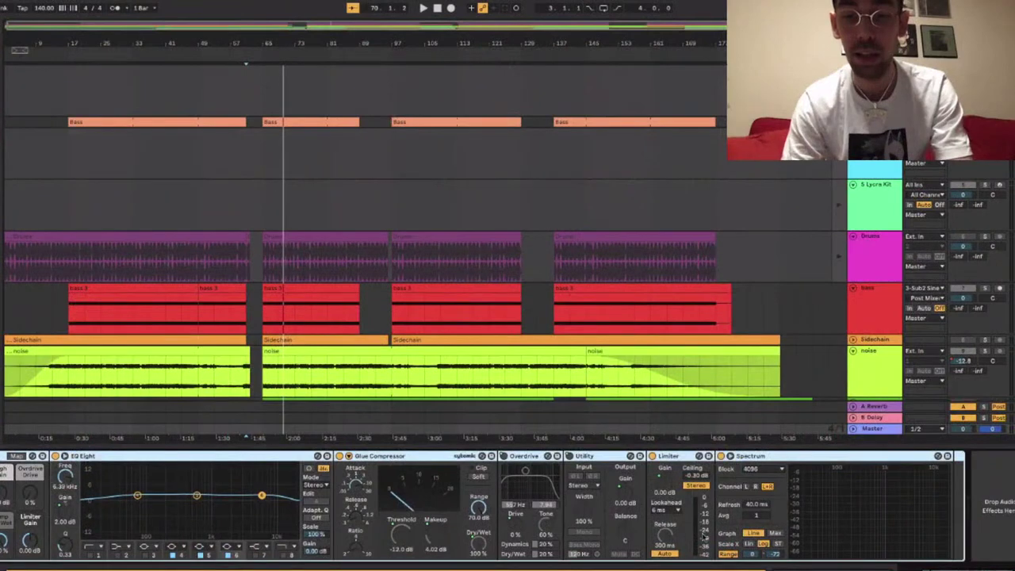
scroll(704, 539, "up", 3)
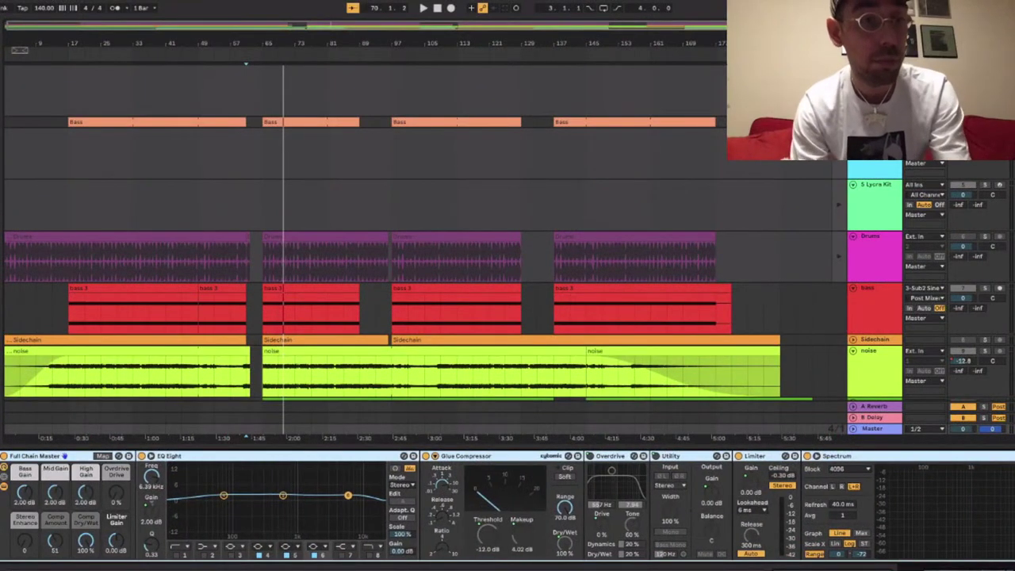
Show the browser and find the Full Chain Master preset among the Mixing & Mastering audio effect racks.
left_click(2, 32)
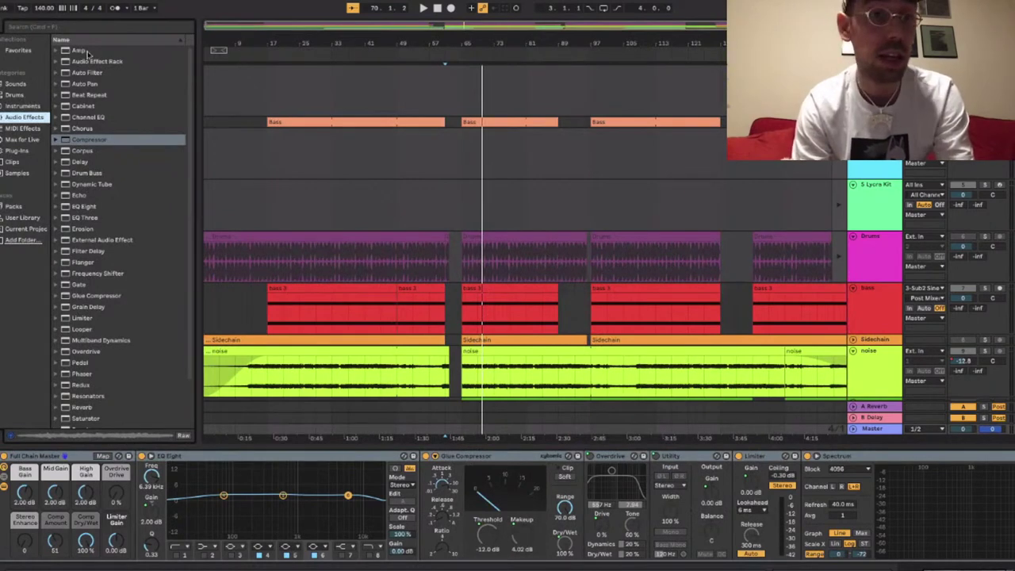
left_click(56, 62)
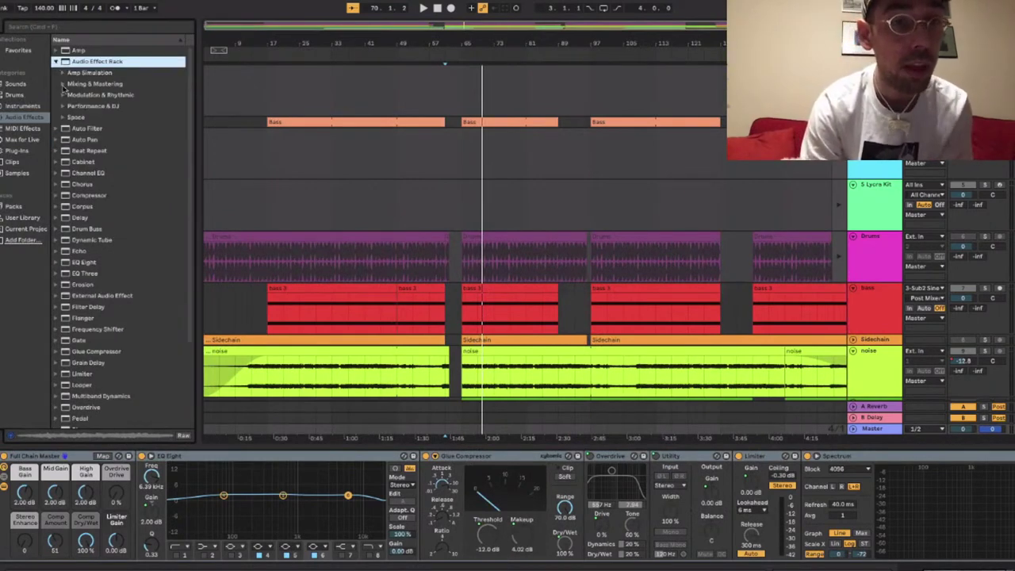
left_click(63, 85)
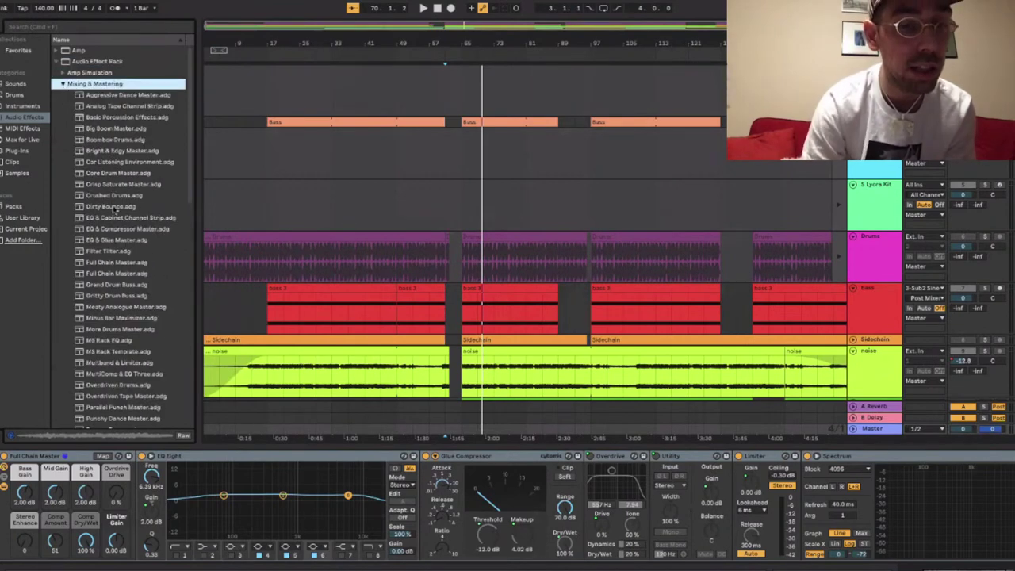
scroll(105, 309, "down", 2)
scroll(107, 310, "down", 4)
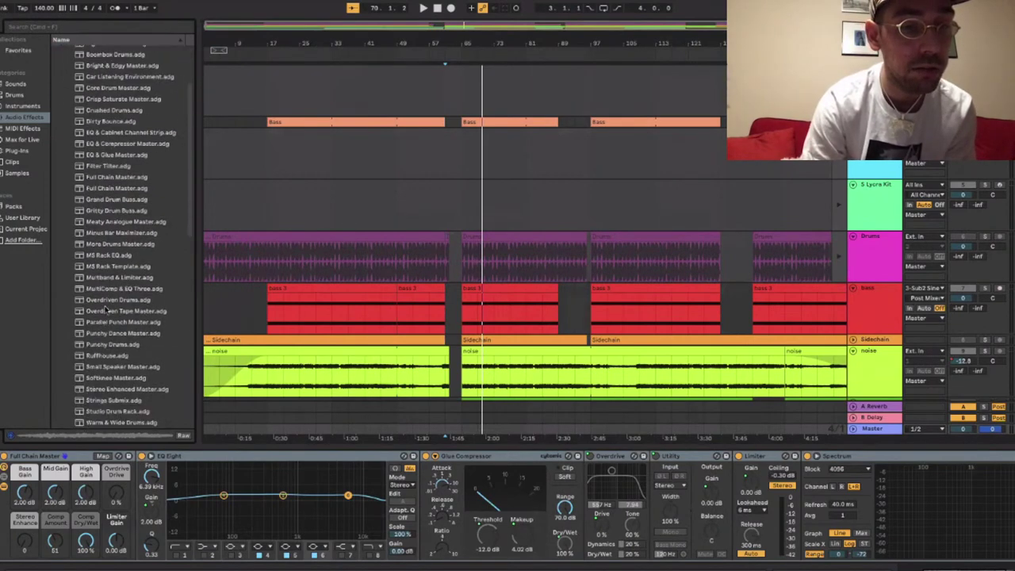
scroll(105, 314, "up", 5)
scroll(106, 316, "down", 1)
scroll(105, 316, "down", 2)
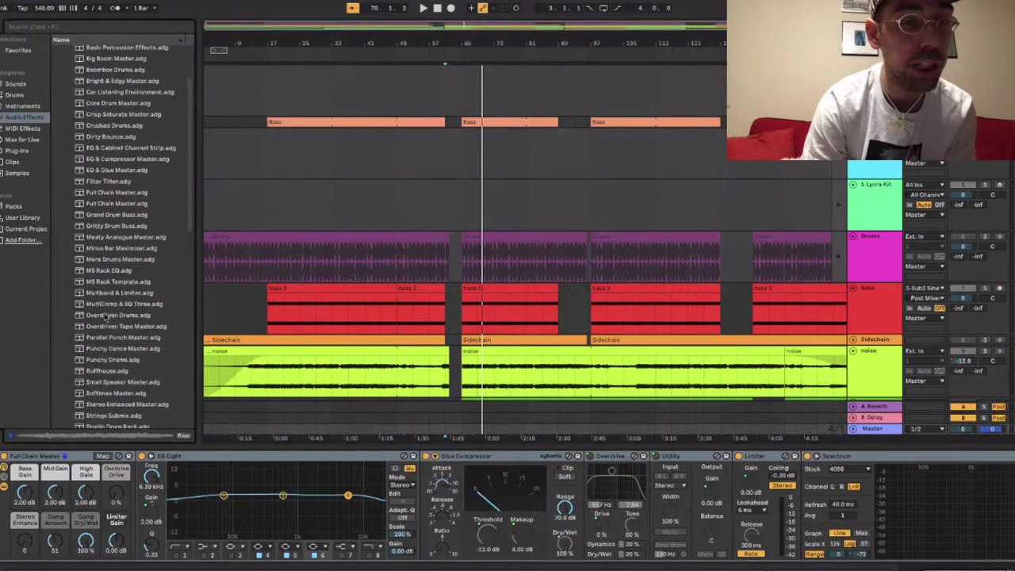
left_click(117, 194)
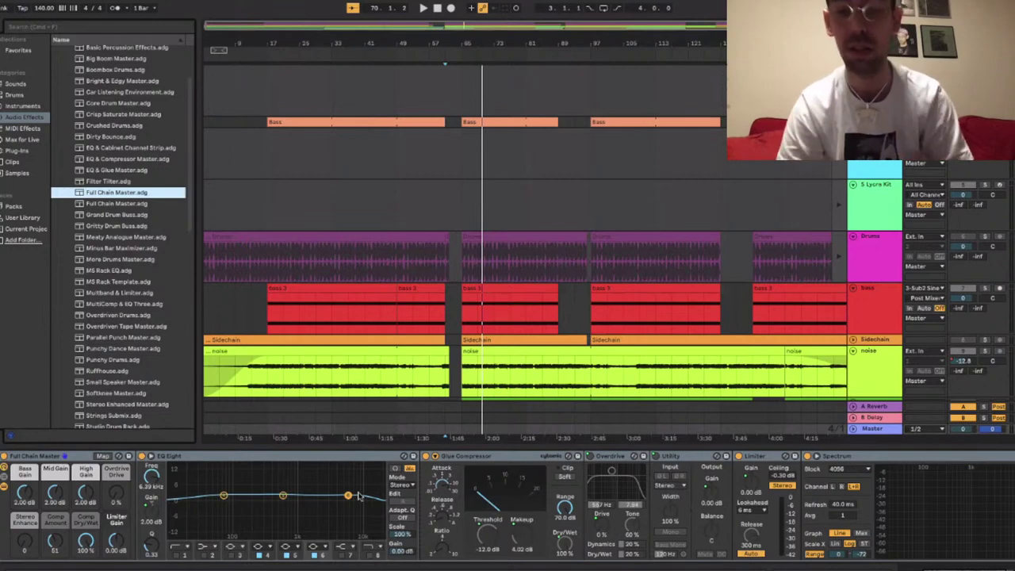
Examine the Master track's EQ Eight, Glue Compressor, Overdrive, Utility and Limiter settings.
scroll(359, 496, "down", 3)
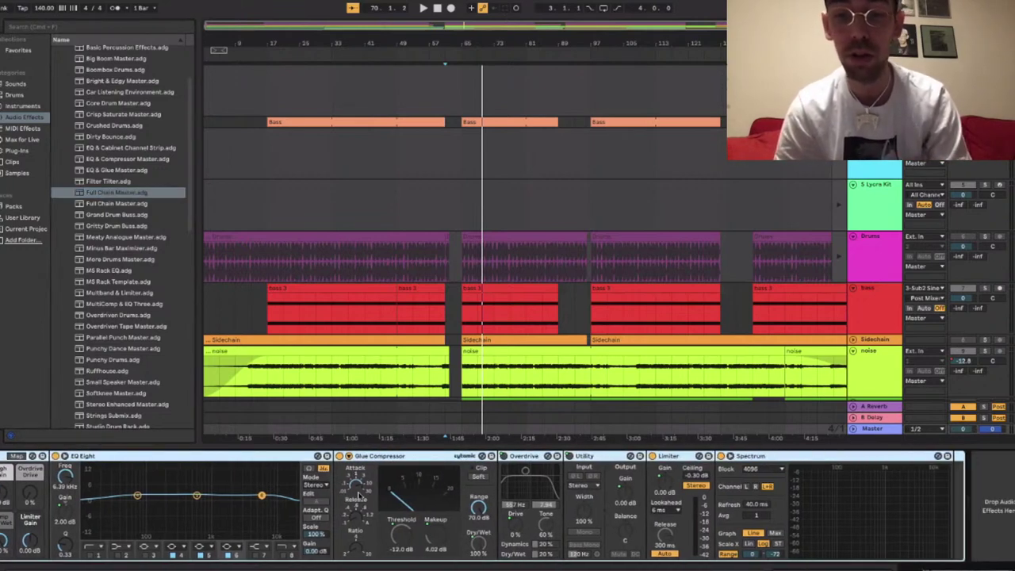
scroll(358, 496, "up", 1)
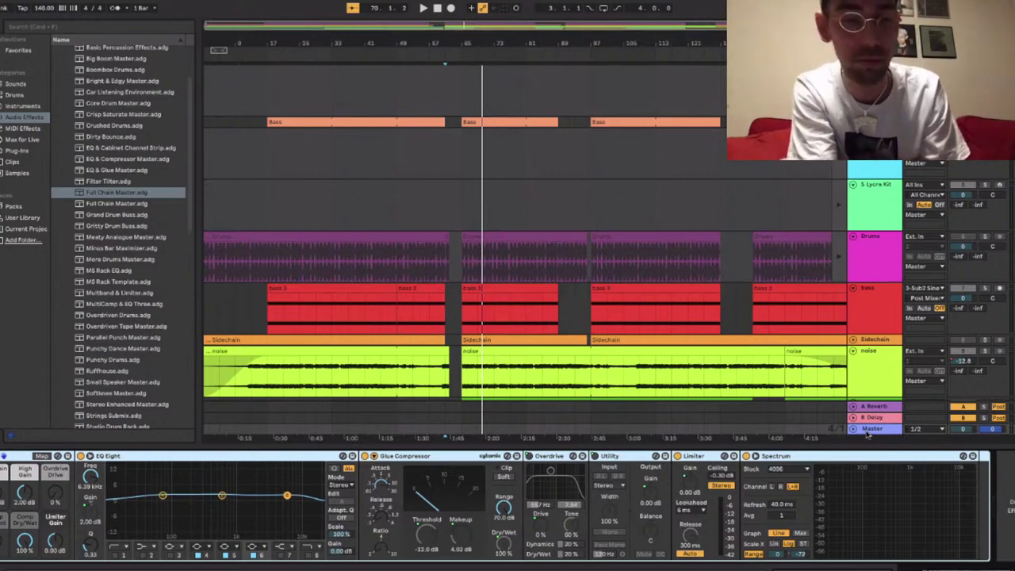
scroll(663, 498, "left", 3)
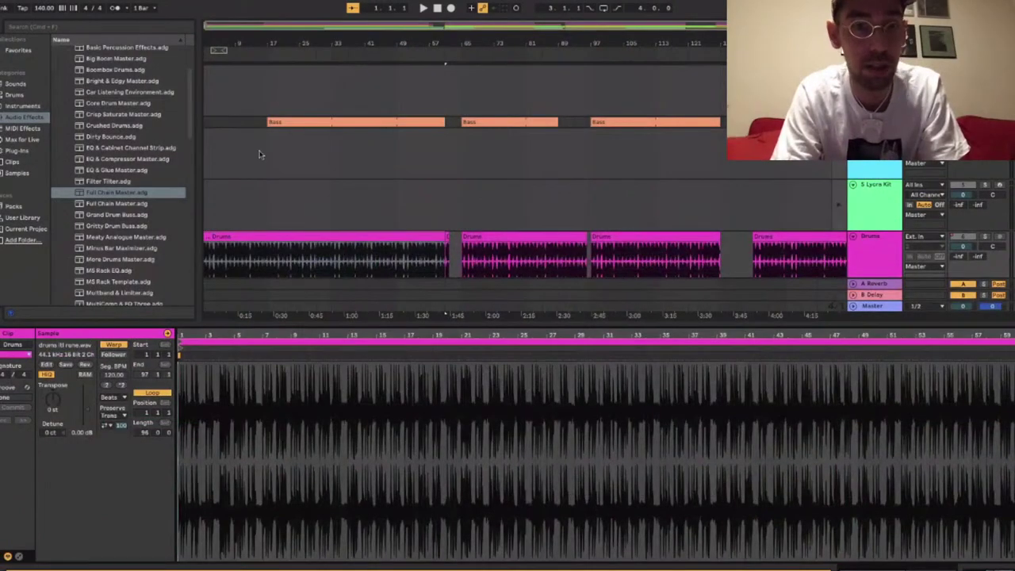
Place the insert marker at bar 9 on the 5 Lycra Kit track and inspect the surrounding arrangement up close.
left_click(234, 208)
scroll(235, 208, "up", 5)
scroll(235, 208, "left", 3)
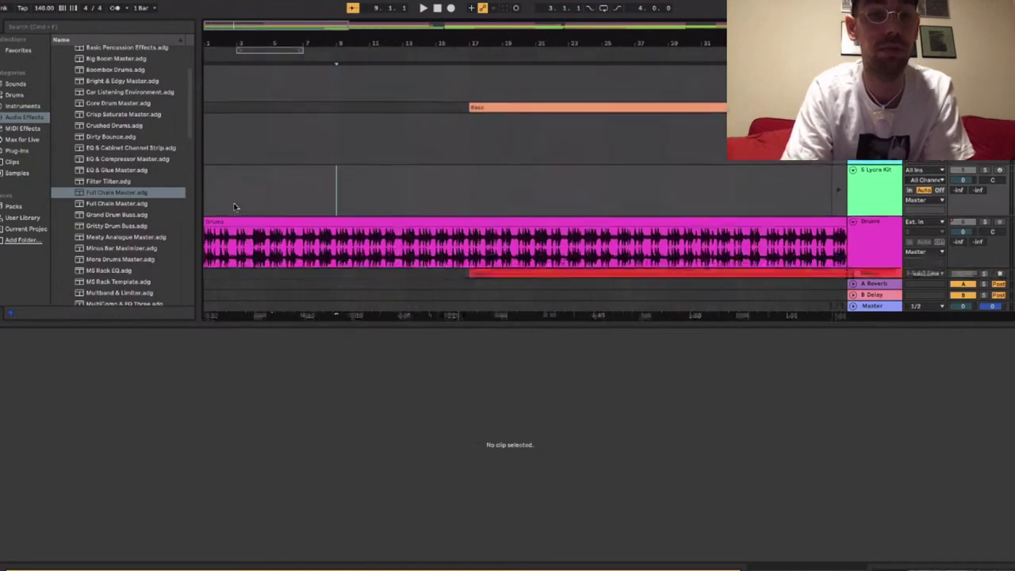
scroll(235, 207, "up", 1)
key("plus")
key("plus")
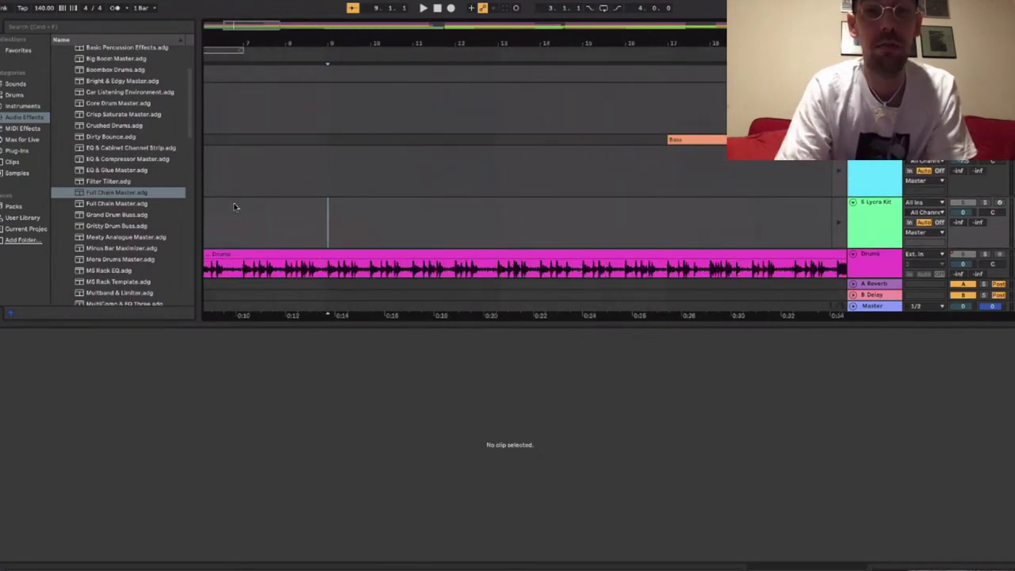
scroll(234, 208, "left", 2)
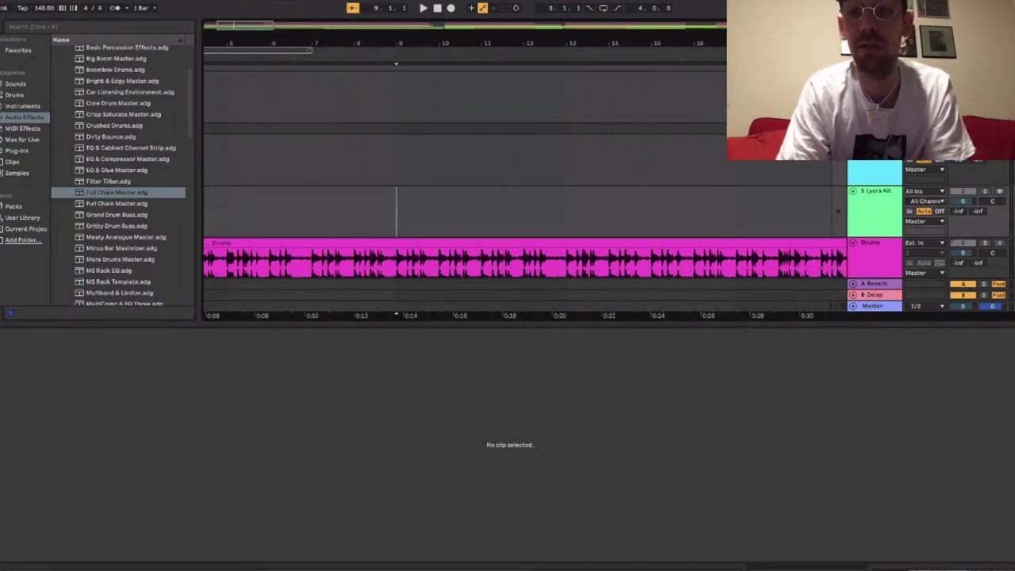
scroll(524, 230, "up", 1)
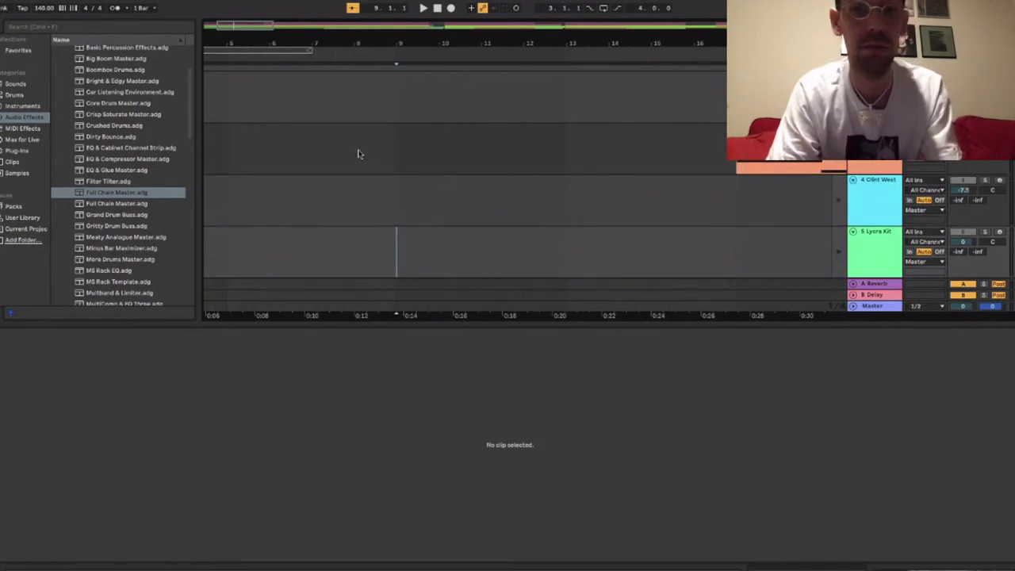
Create an empty MIDI clip in the second Session View slot of the 5 Lycra Kit track, then return to the arrangement.
key("Tab")
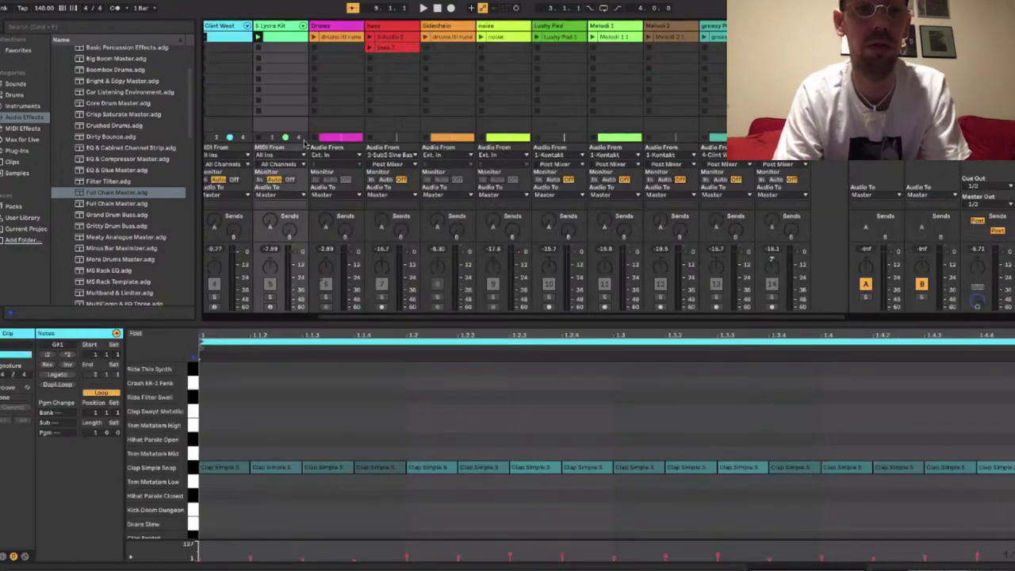
left_click(284, 50)
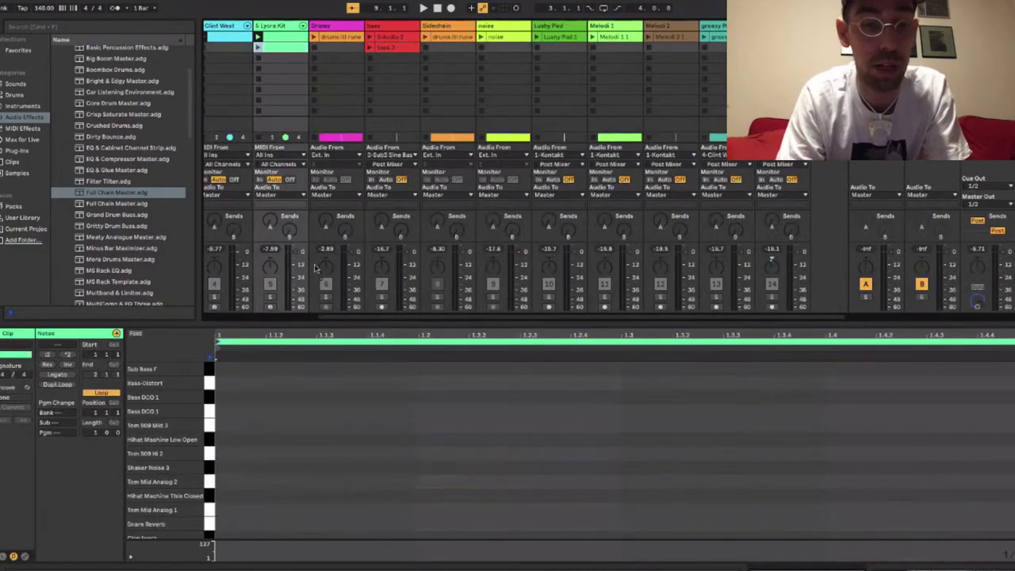
key("Tab")
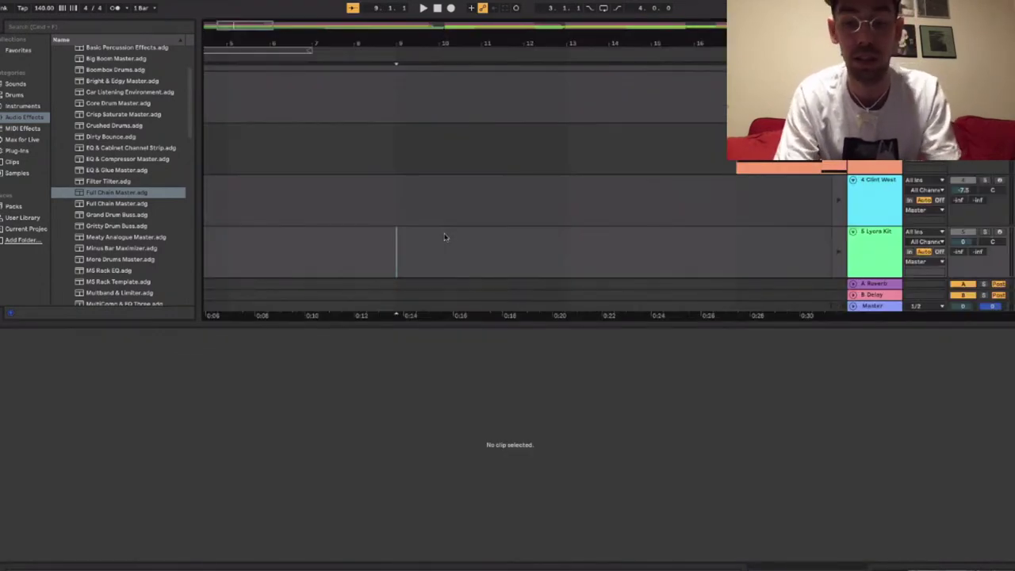
Hide the clip detail view and the browser so the whole arrangement fills the window.
key("minus")
key("minus")
key("minus")
key("minus")
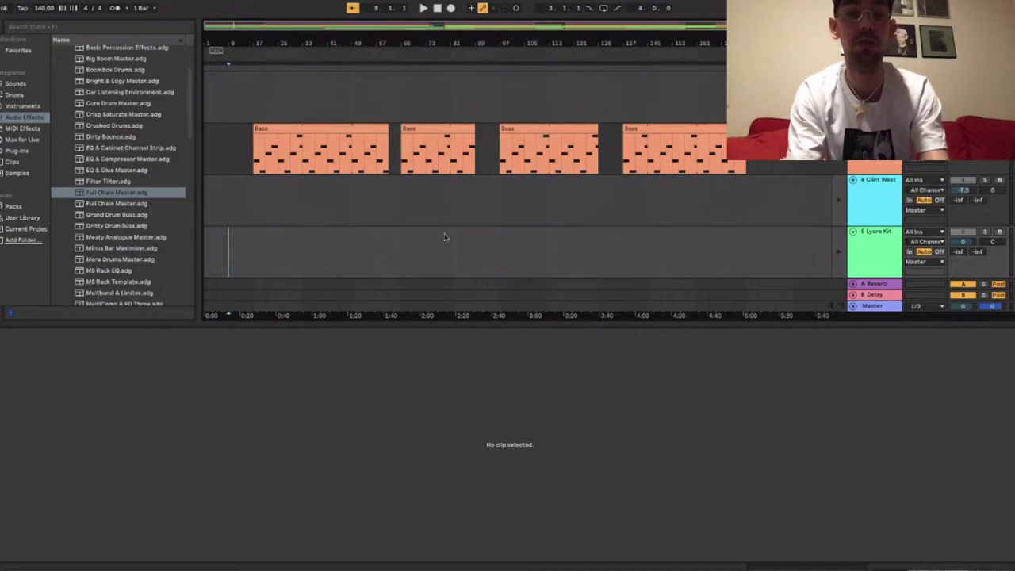
scroll(444, 237, "down", 10)
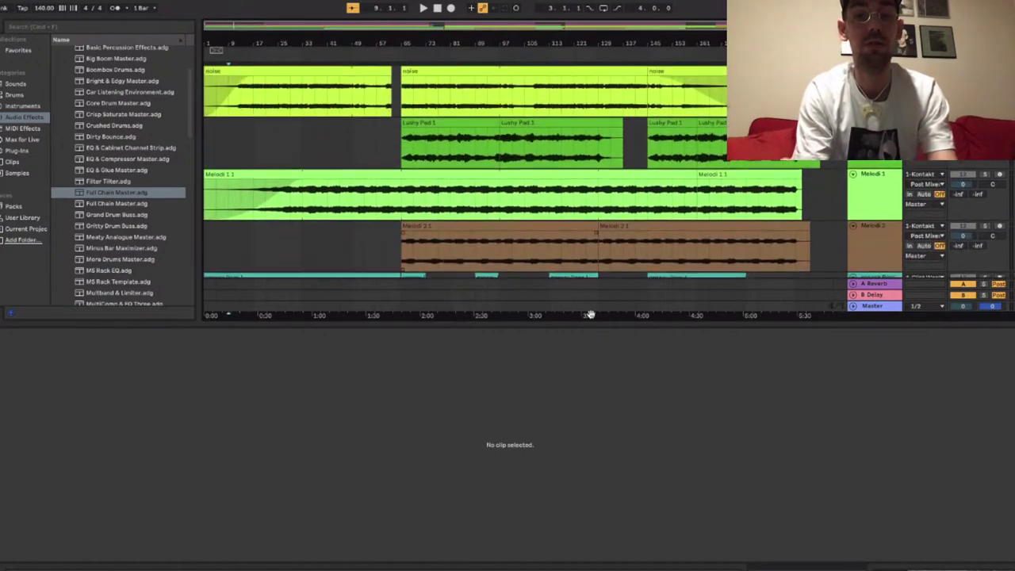
left_click(1008, 568)
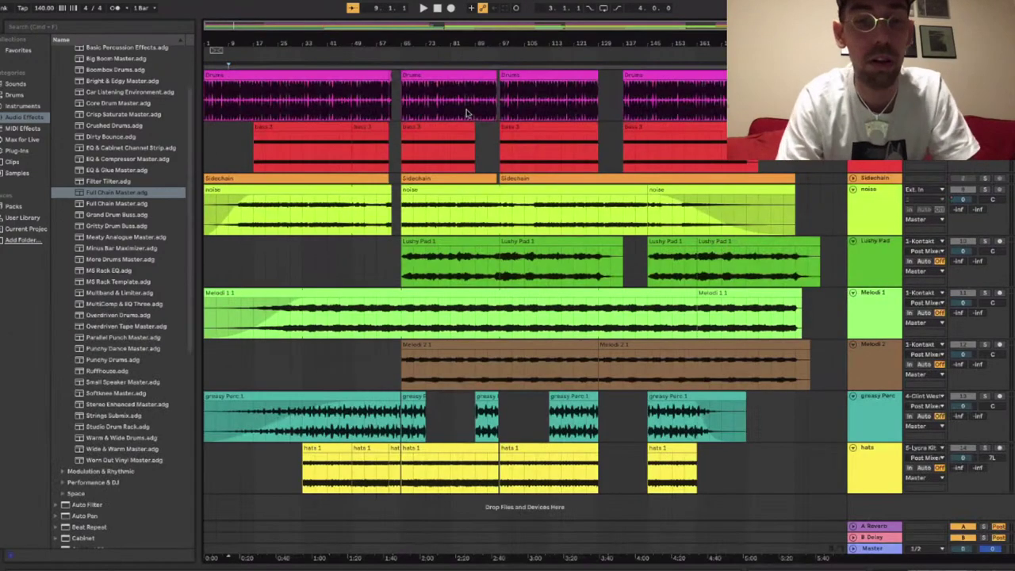
key("alt+super+b")
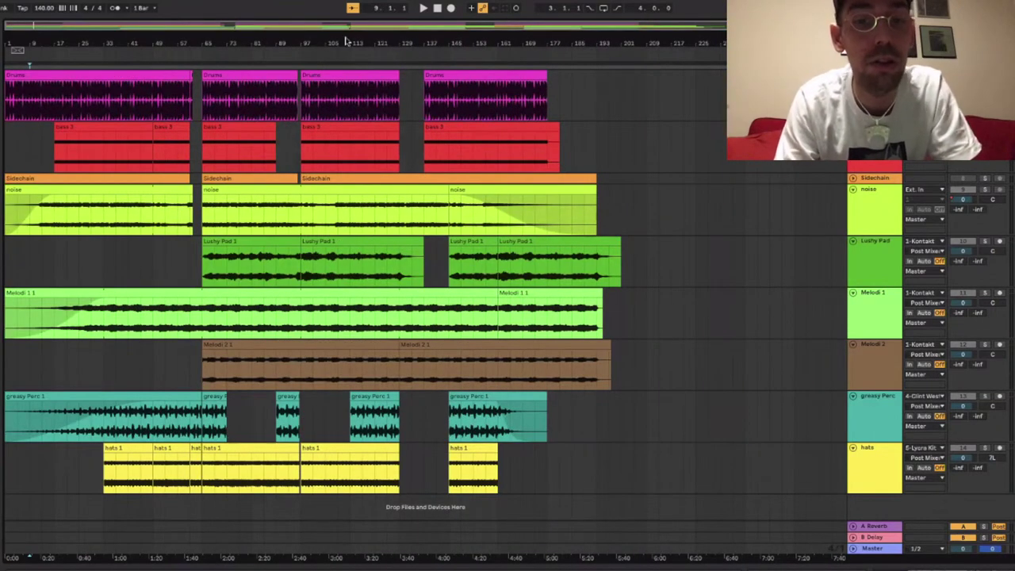
Review the arrangement's tracks from the Bass MIDI clips down to greasy Perc and hats.
scroll(489, 136, "up", 5)
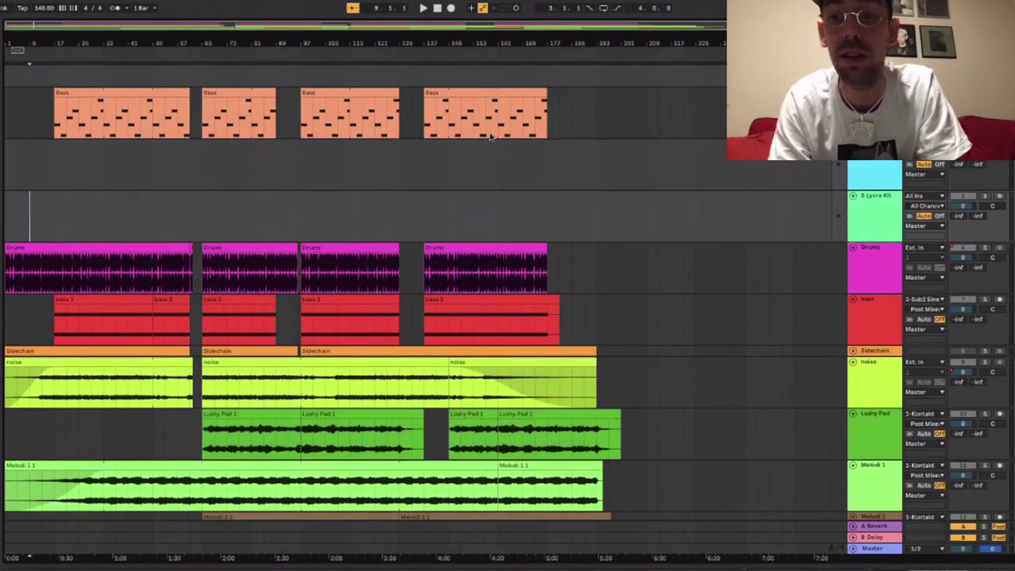
scroll(490, 134, "down", 2)
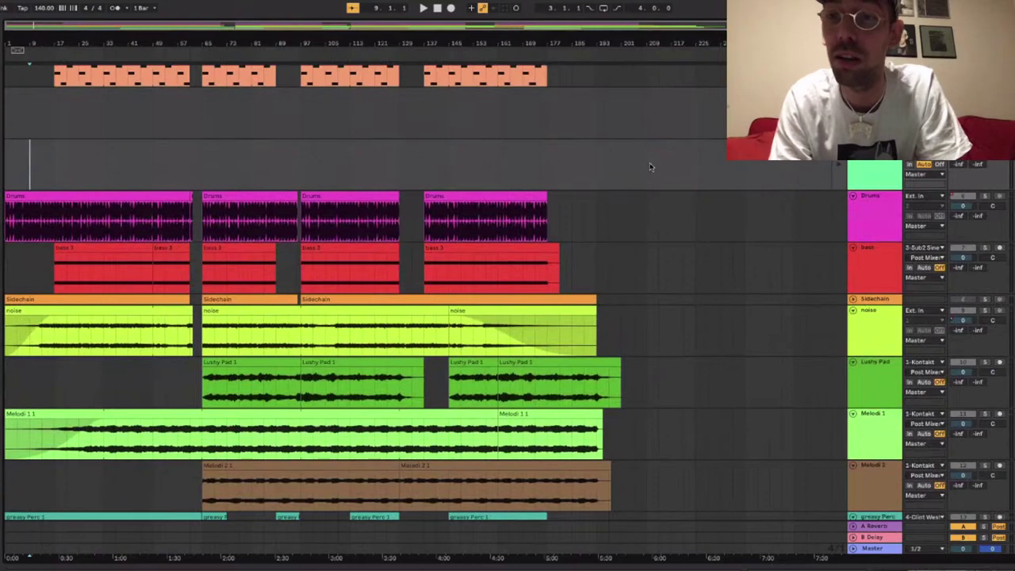
scroll(650, 167, "down", 2)
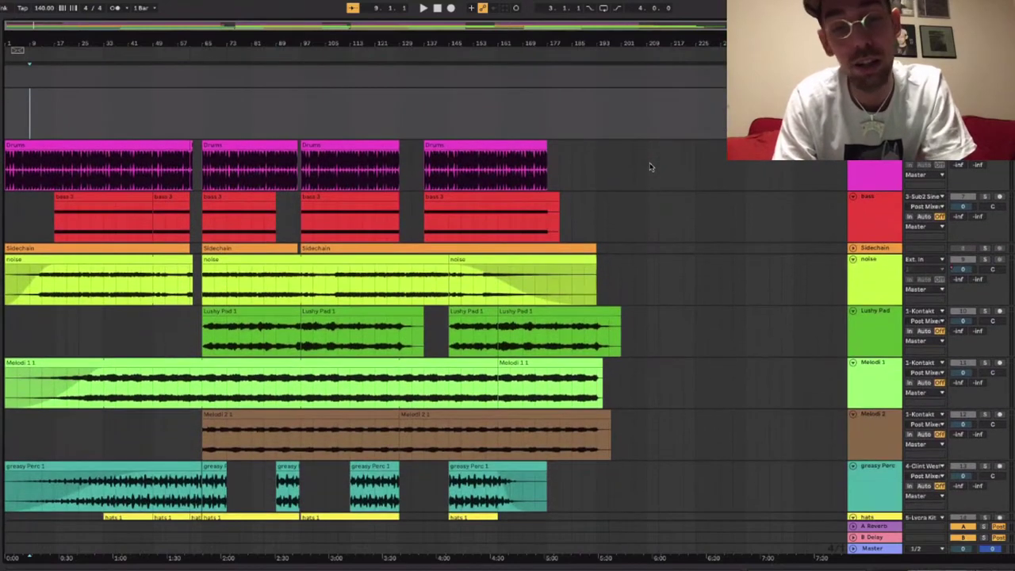